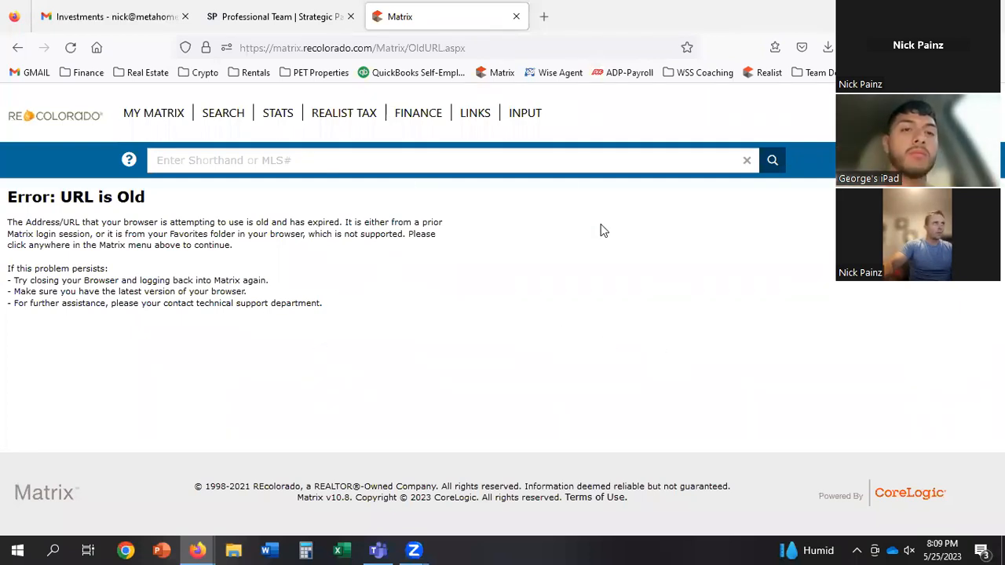
Step: Start a new Residential listing under the selected listing agent from the Input area
left_click(525, 115)
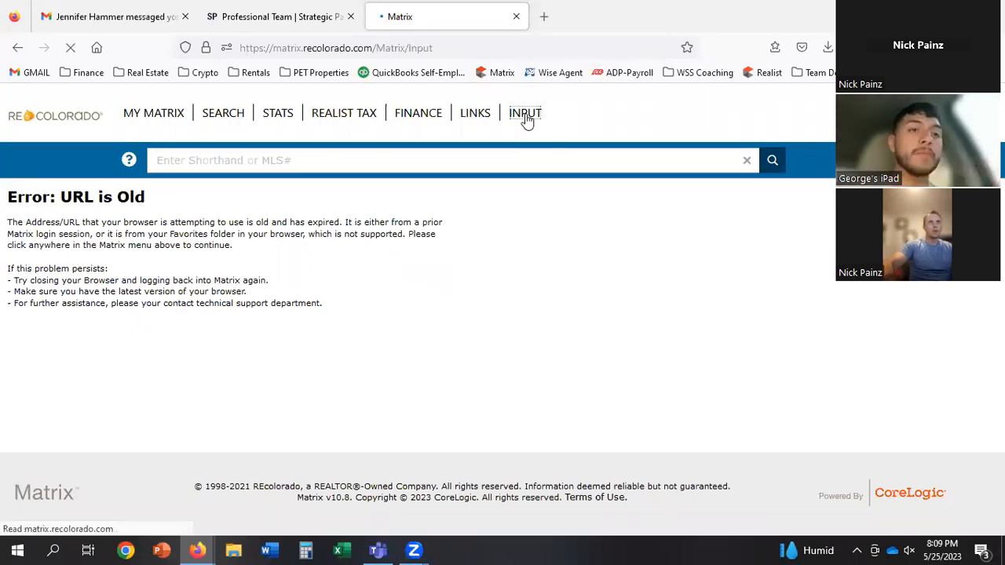
left_click(76, 286)
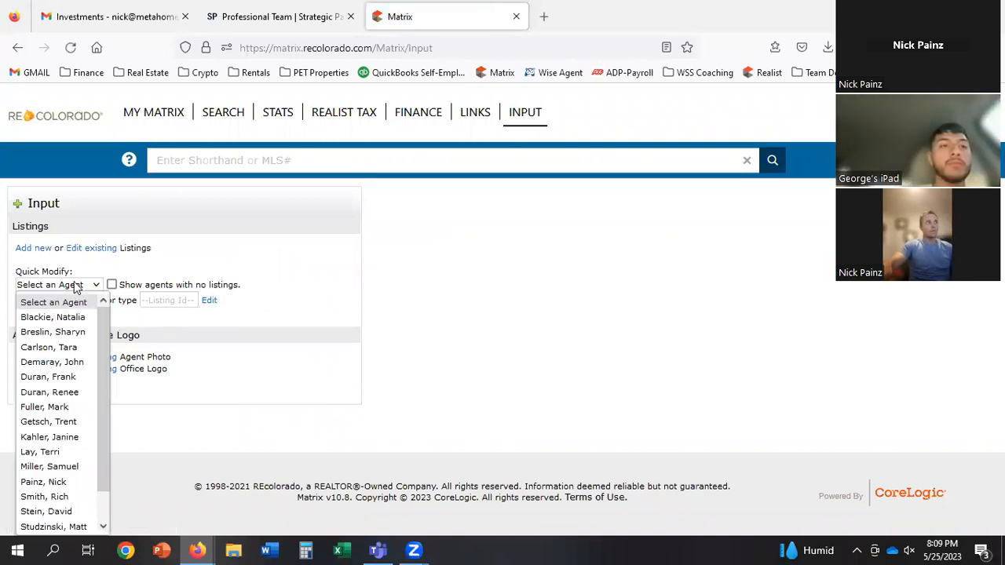
left_click(39, 484)
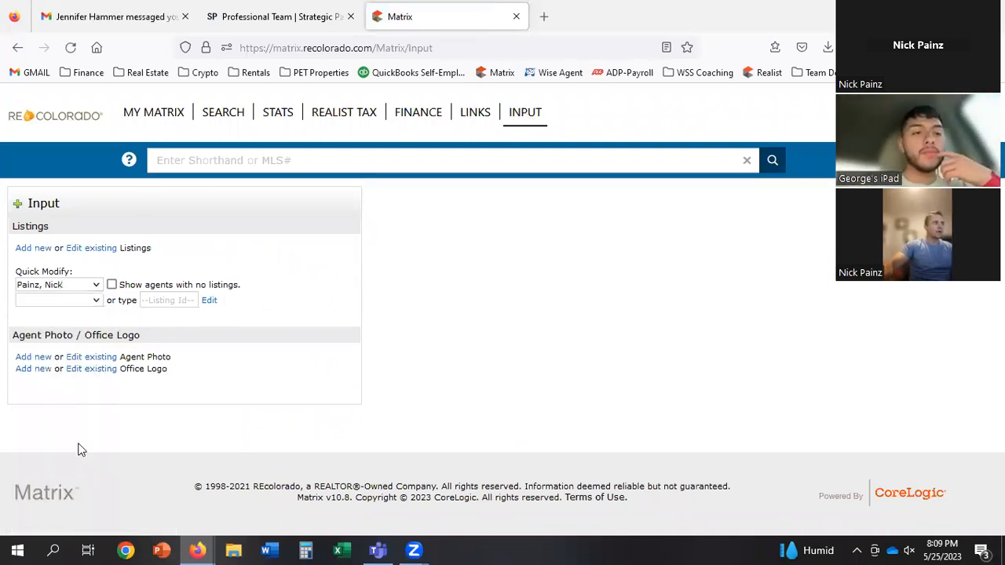
left_click(193, 303)
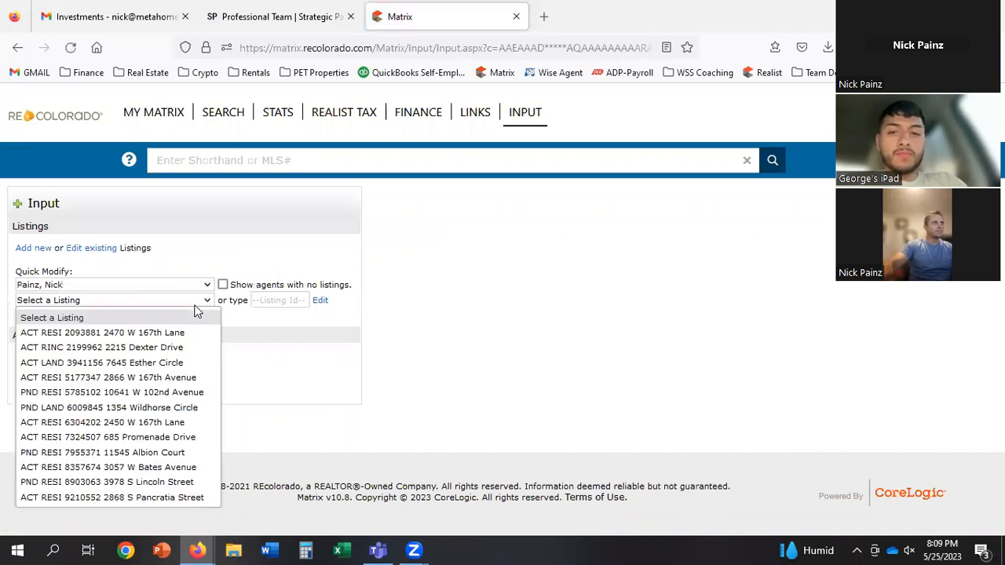
left_click(189, 301)
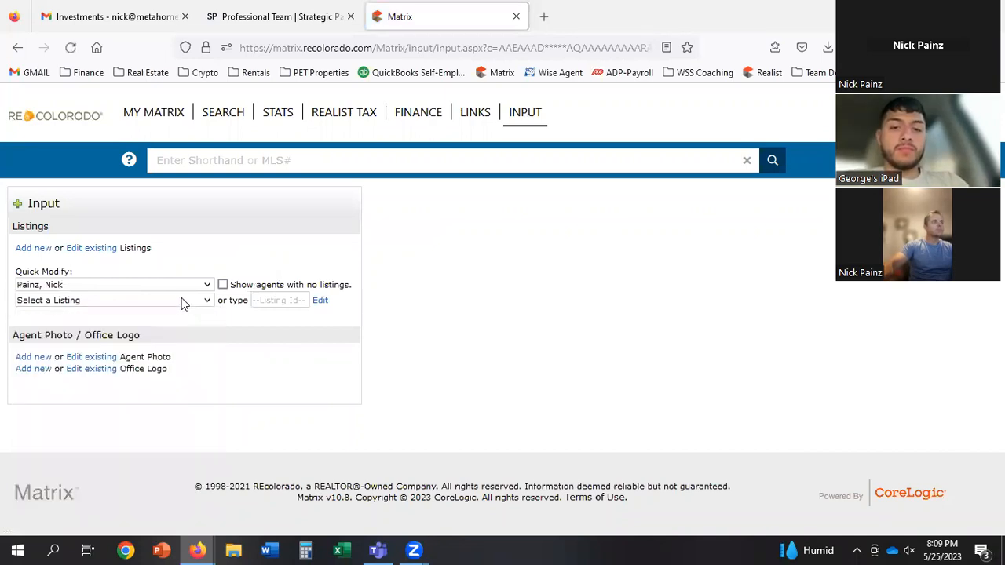
left_click(29, 253)
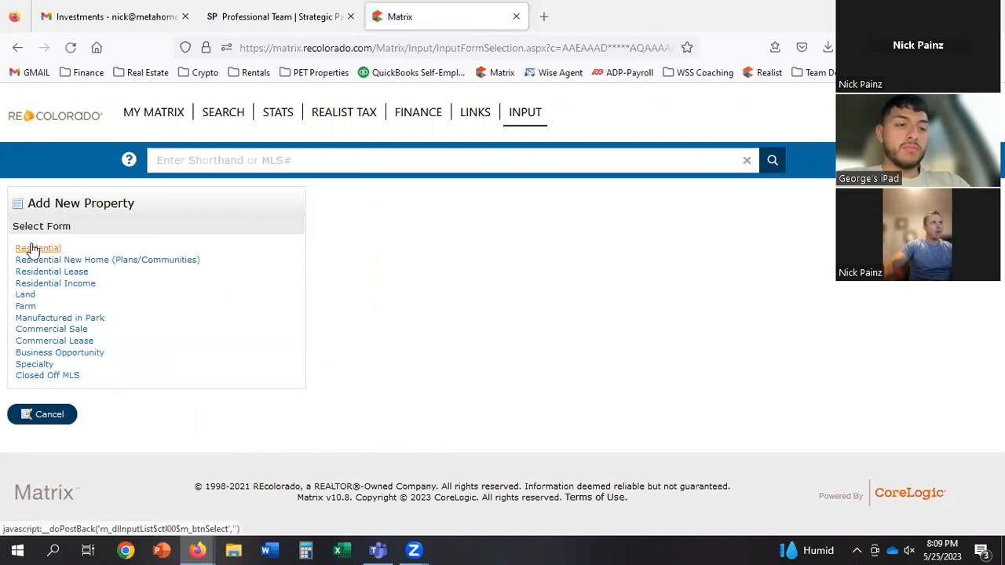
left_click(31, 248)
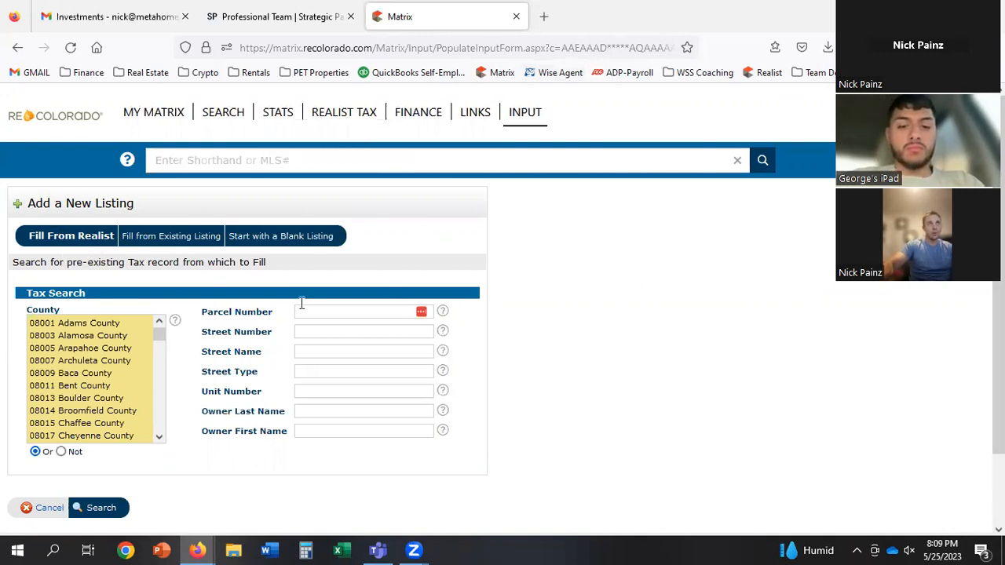
scroll(126, 424, "down", 2)
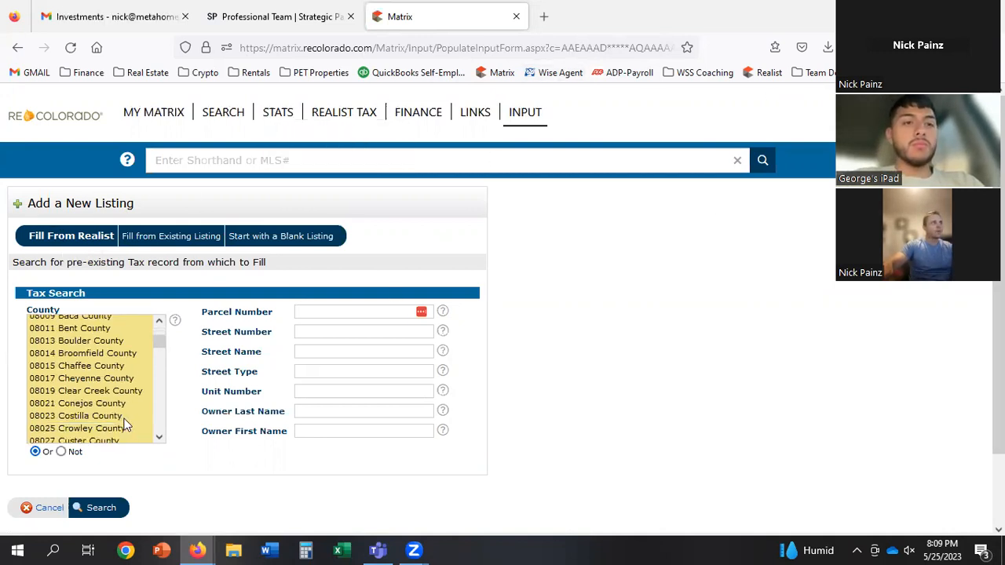
scroll(133, 420, "down", 2)
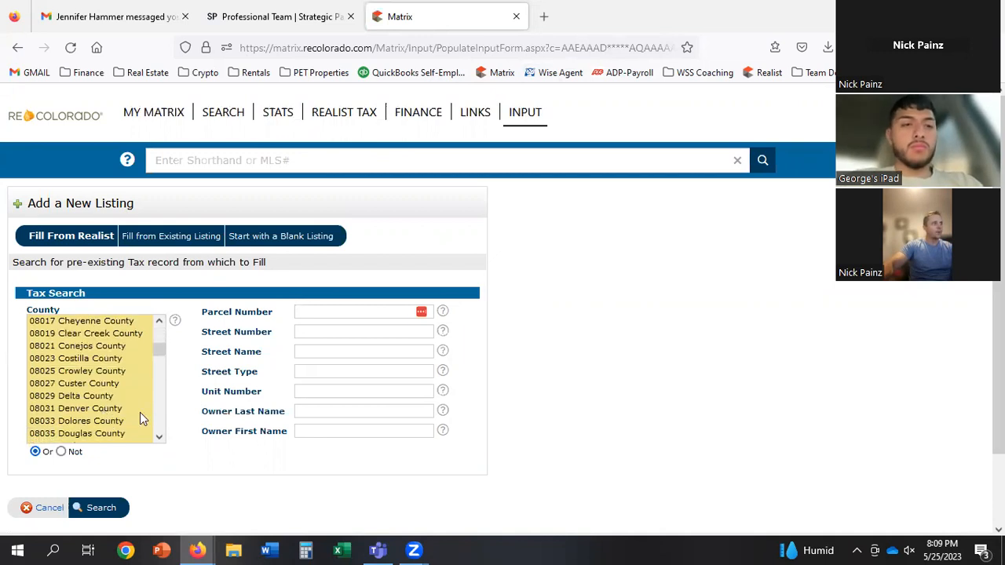
left_click(118, 433)
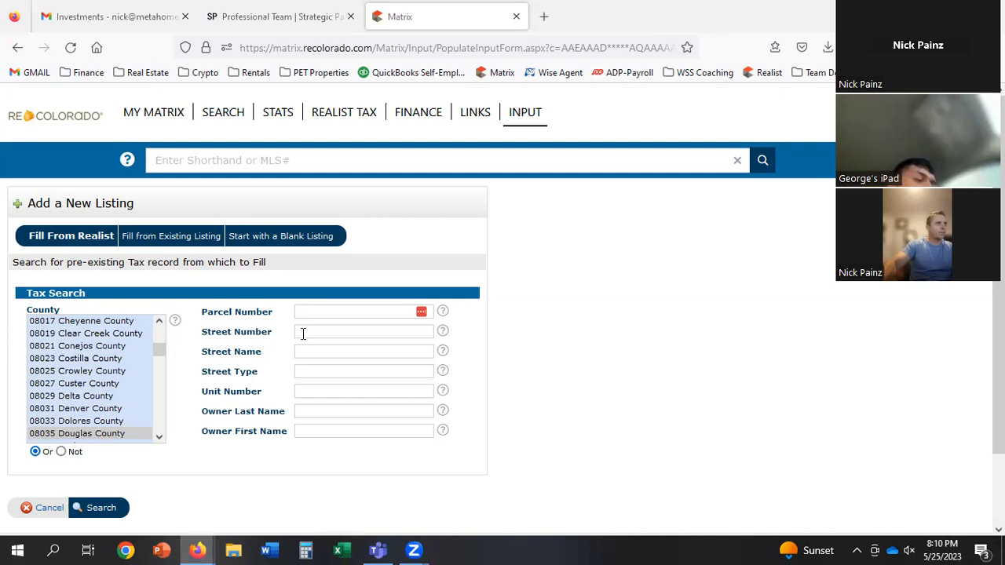
mouse_move(303, 333)
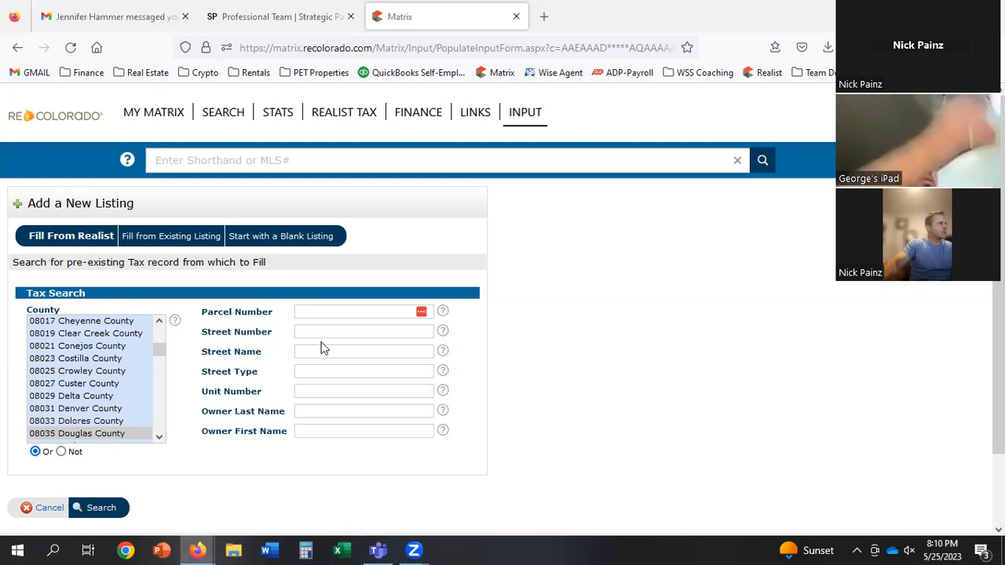
left_click(326, 332)
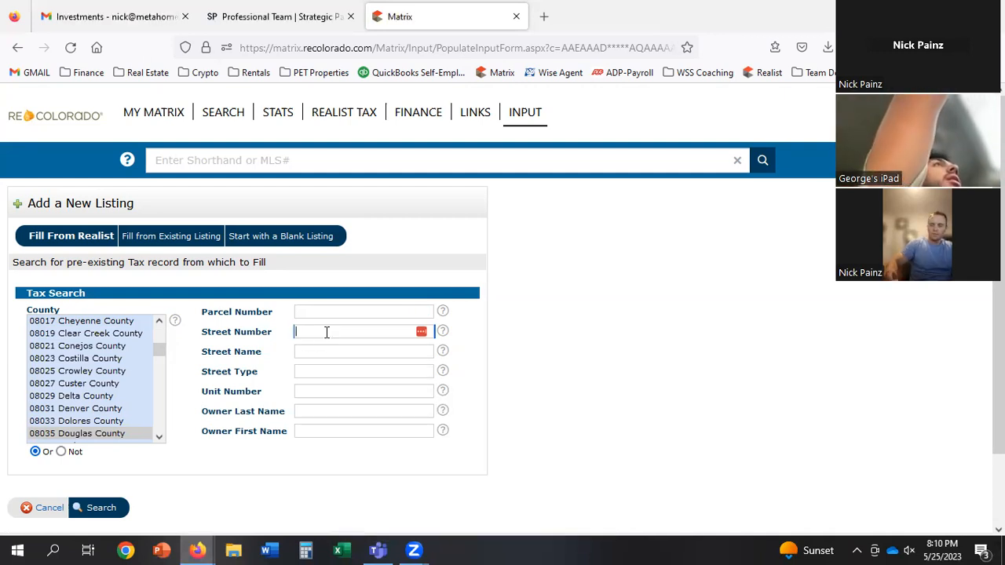
left_click(328, 351)
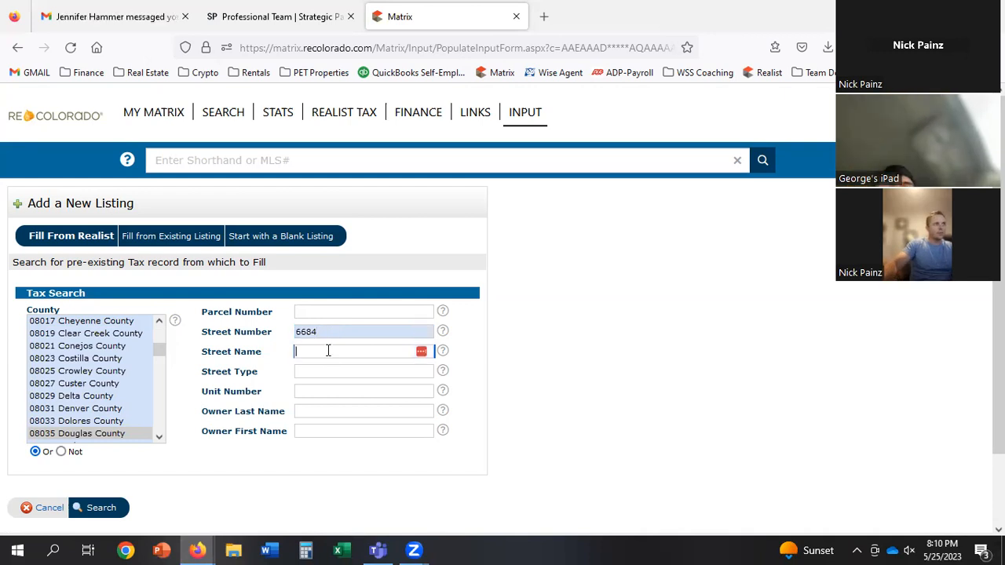
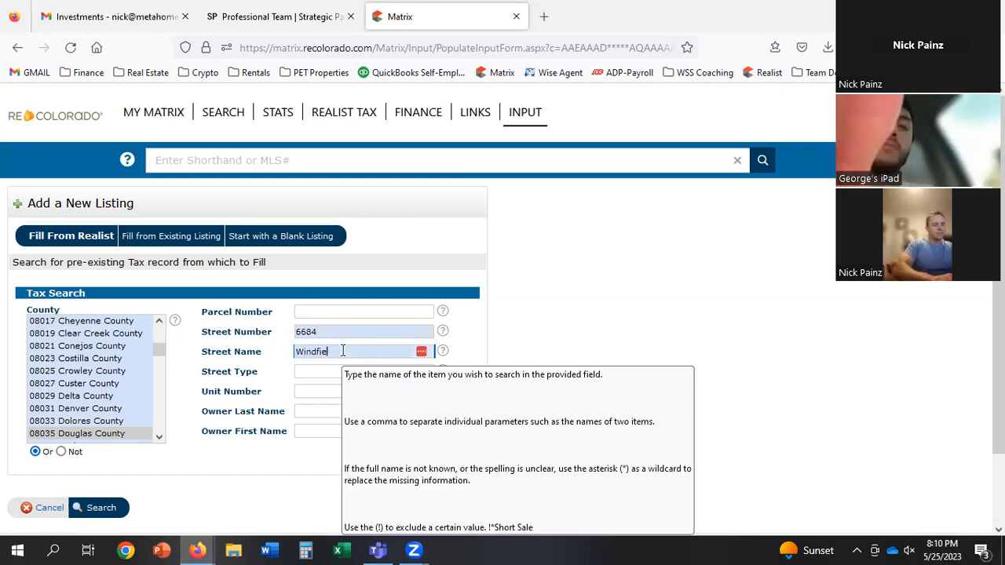
left_click(108, 508)
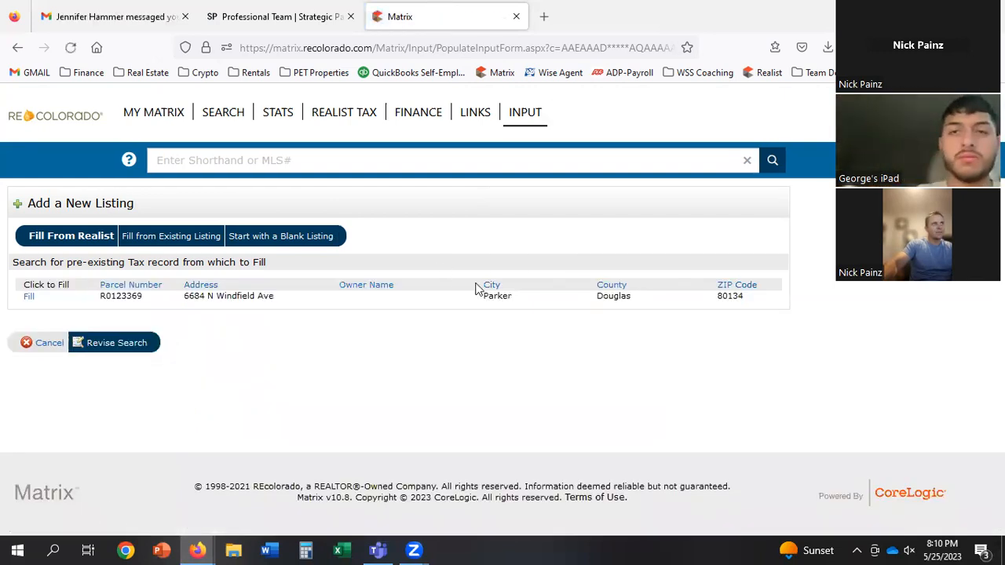
Step: Fill the listing from the tax record as a Single Family Residence with structure type House
left_click(29, 299)
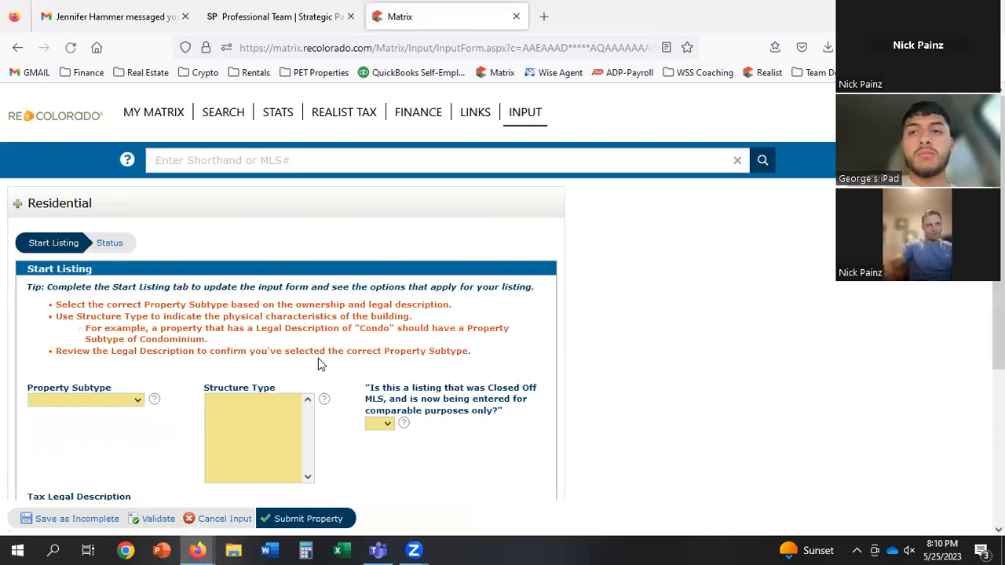
scroll(249, 369, "down", 1)
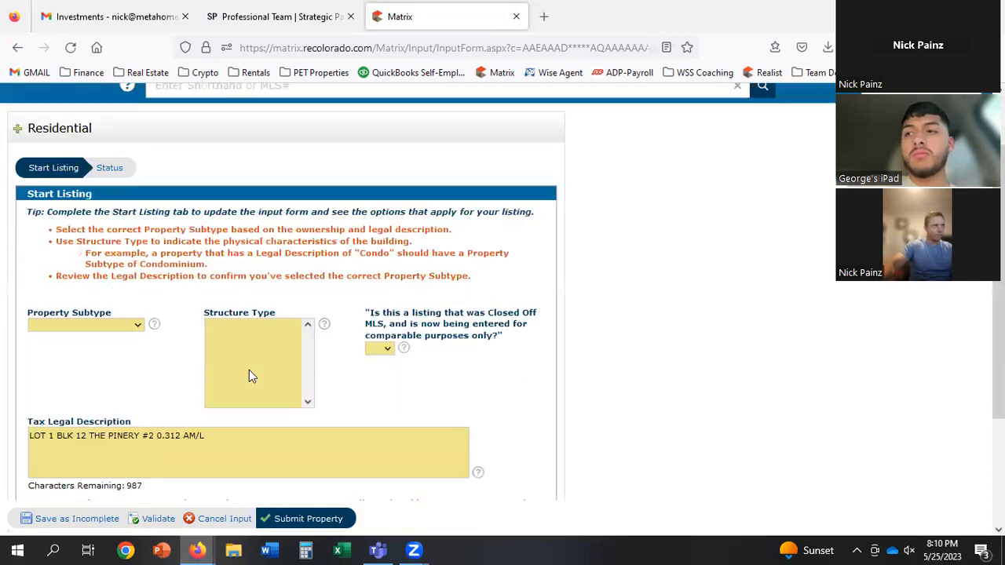
left_click_drag(207, 442, 29, 436)
left_click(282, 461)
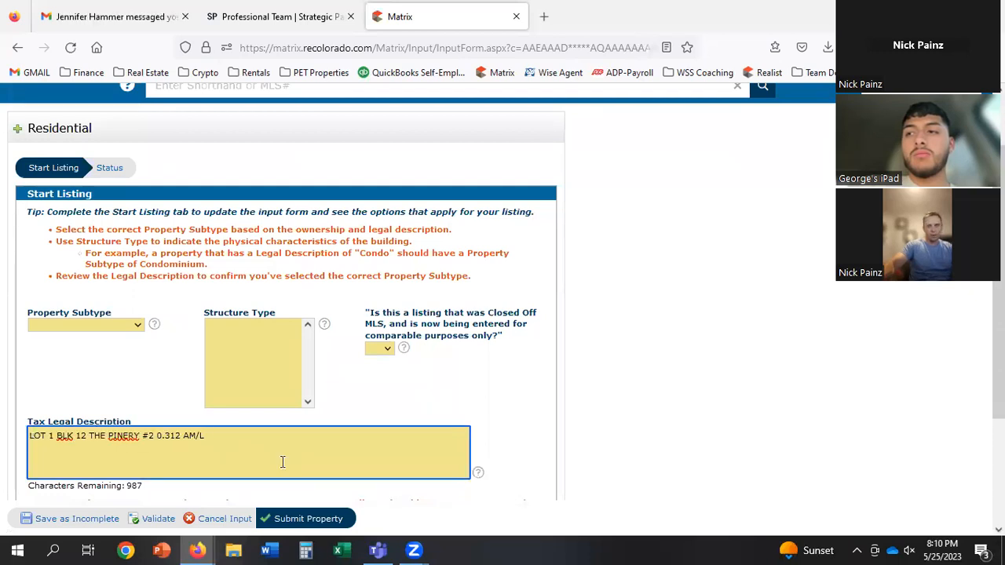
left_click(126, 326)
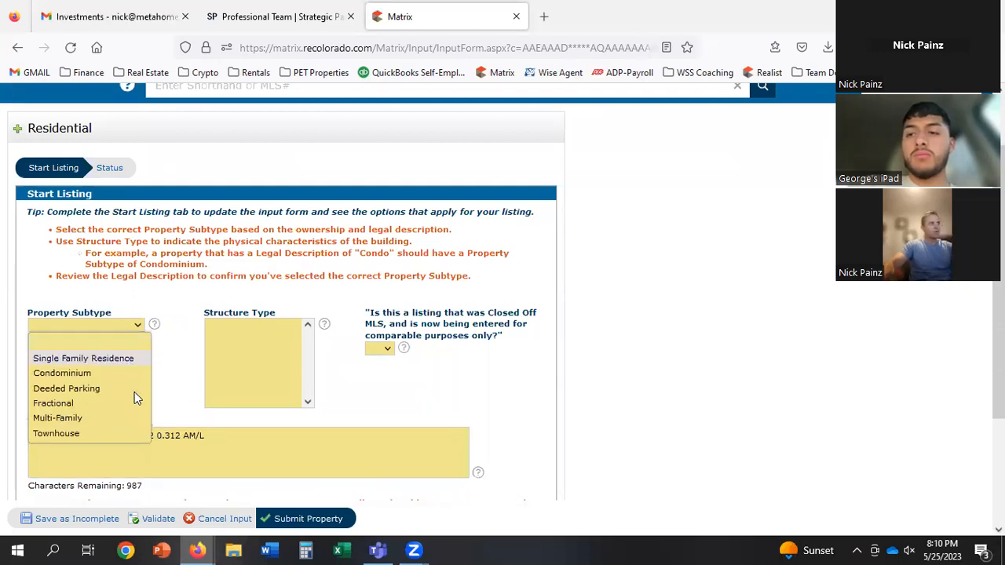
left_click(71, 358)
left_click(227, 328)
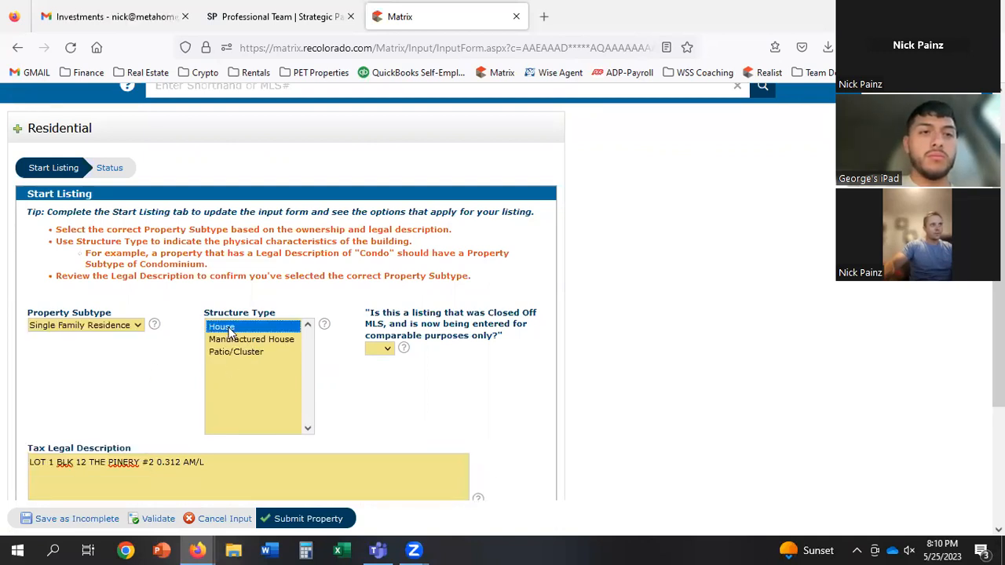
Step: Answer No to the Closed Off MLS question
left_click_drag(382, 312, 534, 320)
left_click(458, 338)
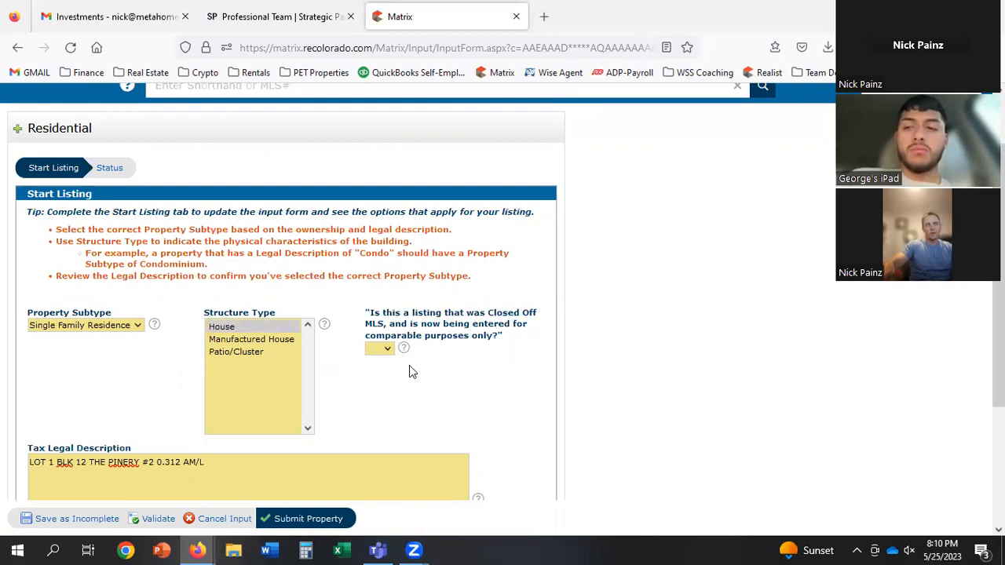
double_click(411, 324)
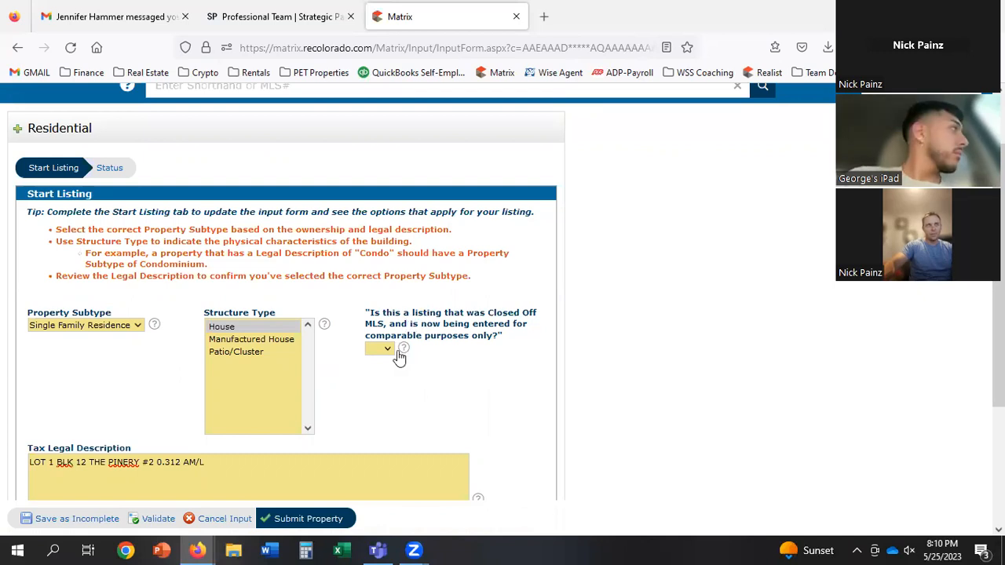
left_click(388, 349)
left_click(377, 396)
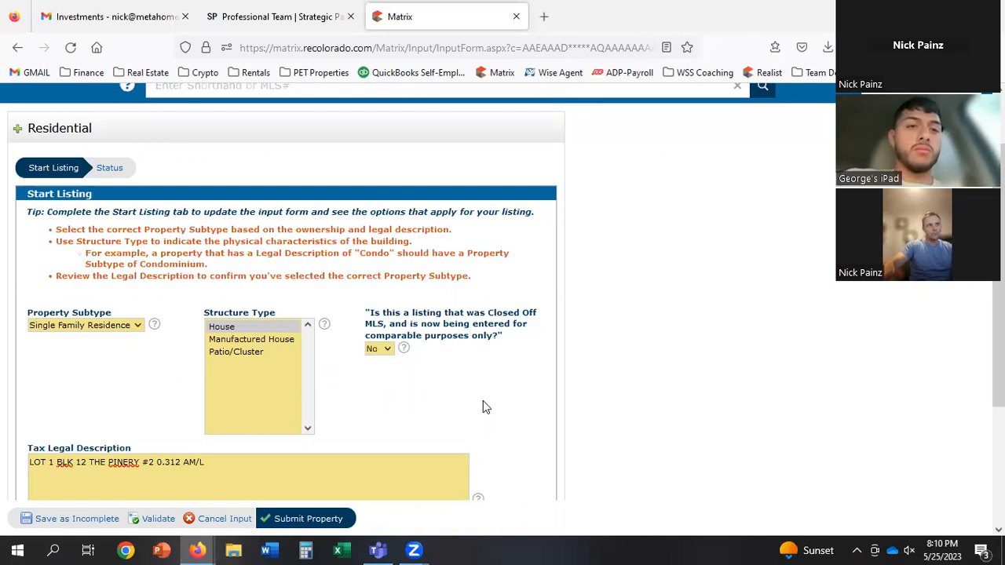
scroll(483, 401, "down", 3)
scroll(483, 406, "up", 3)
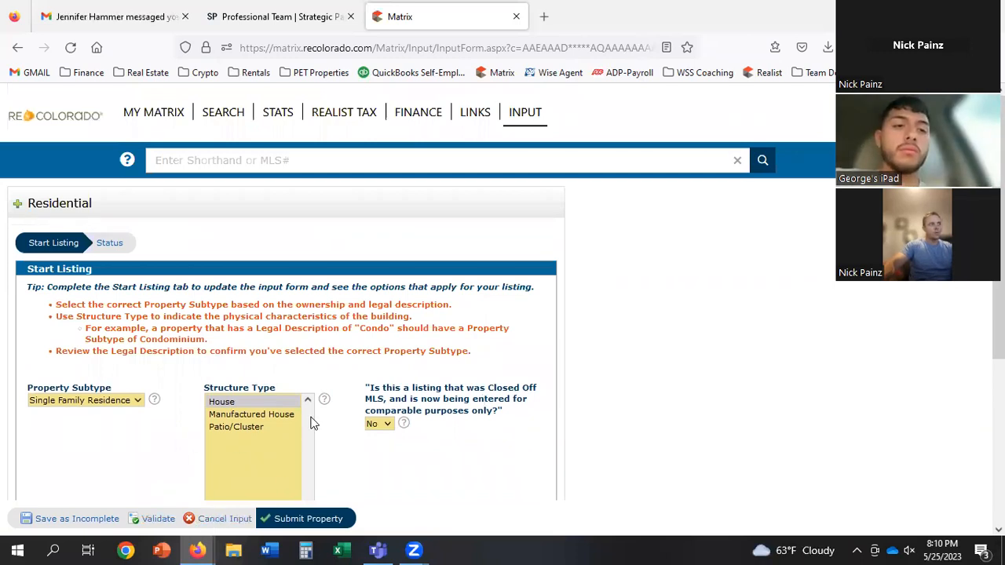
Step: On the Status step, leave the Status dropdown blank and save the listing as incomplete
left_click(110, 245)
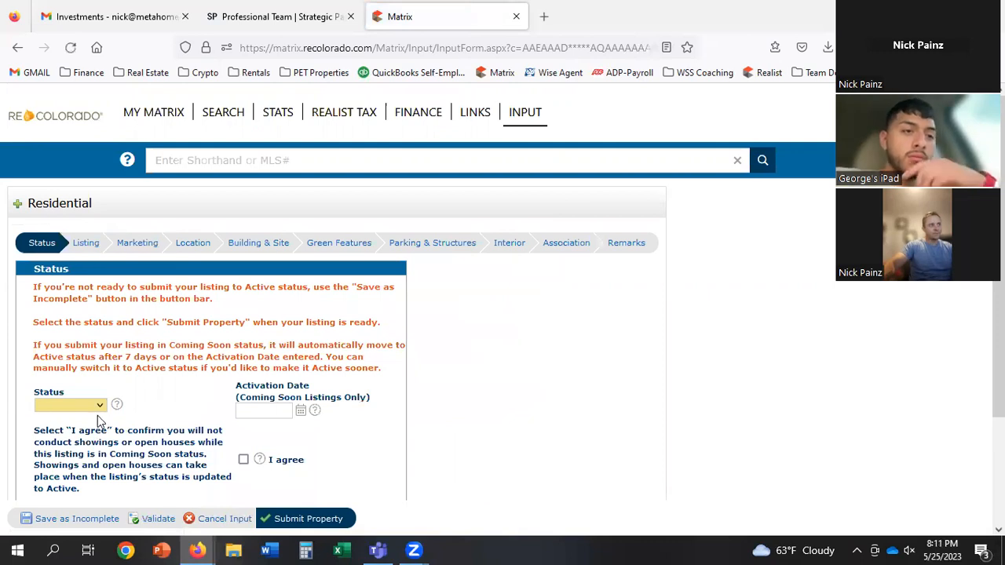
left_click(93, 405)
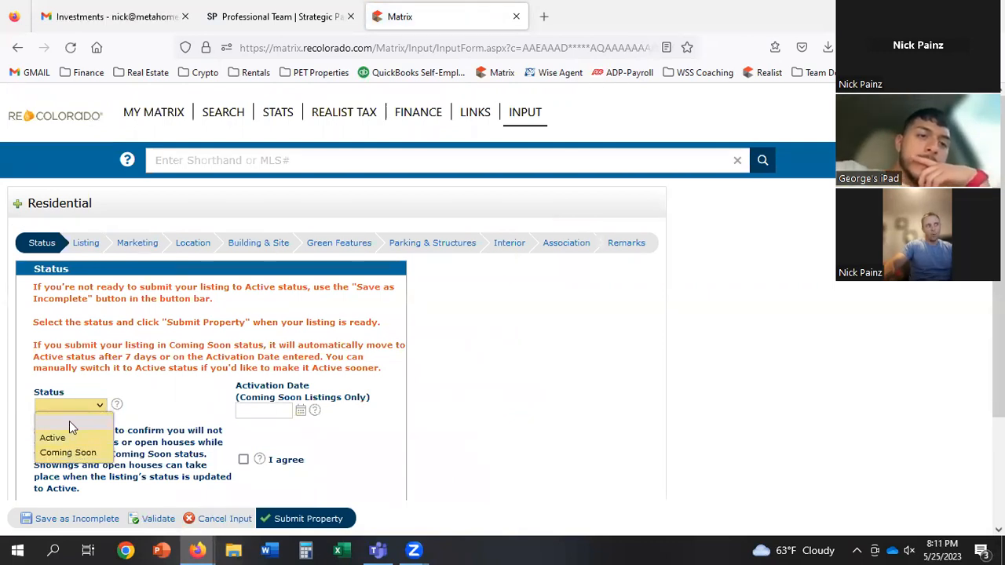
left_click(69, 424)
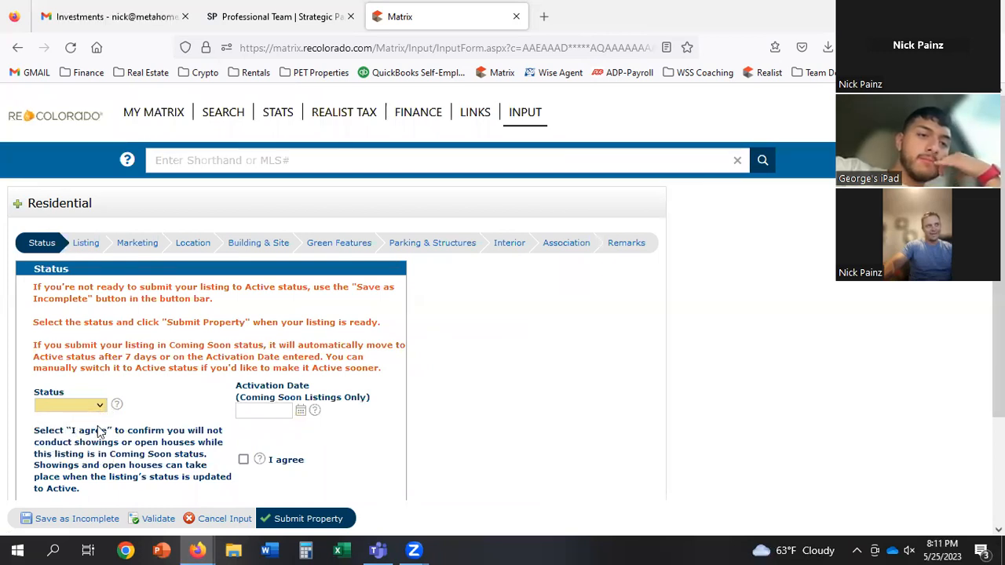
left_click(77, 525)
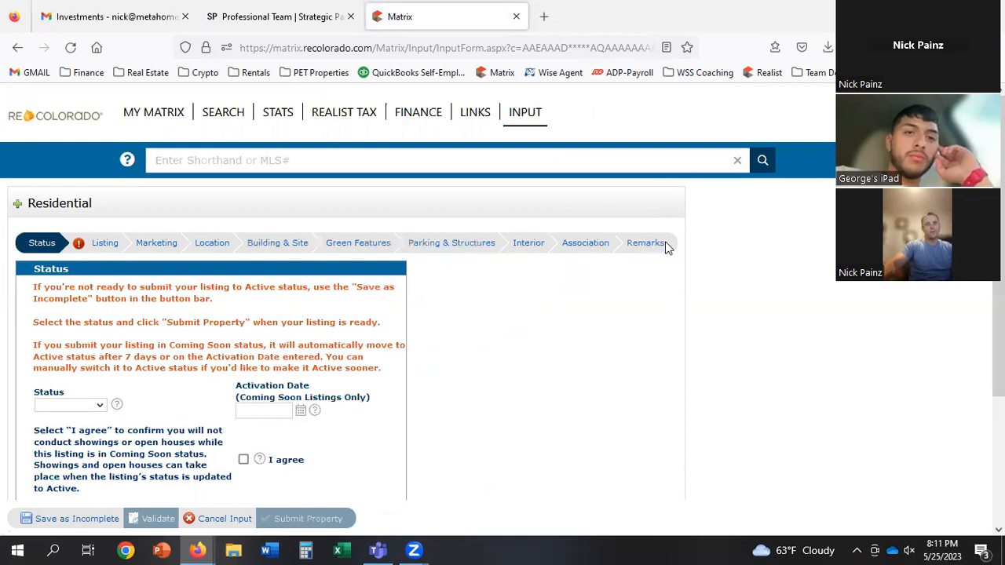
Step: Pick the listing agent from the MLSID matches and set Price Type to List Price
left_click(106, 244)
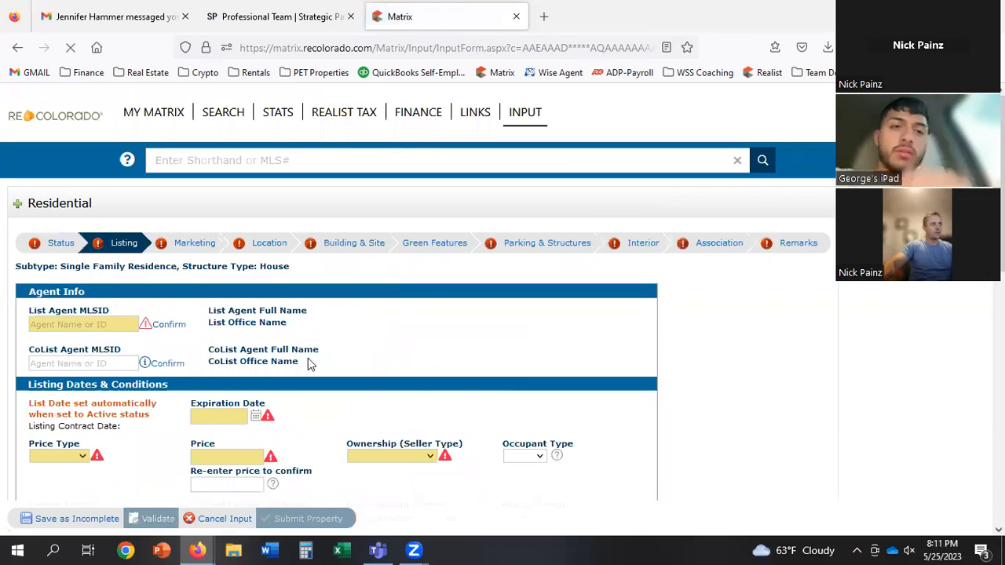
left_click(101, 325)
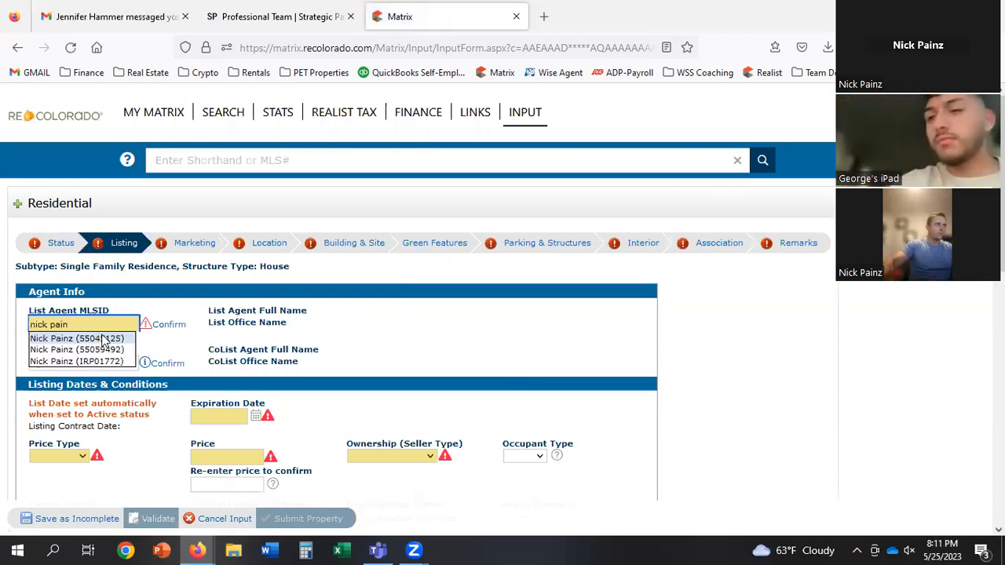
left_click(102, 337)
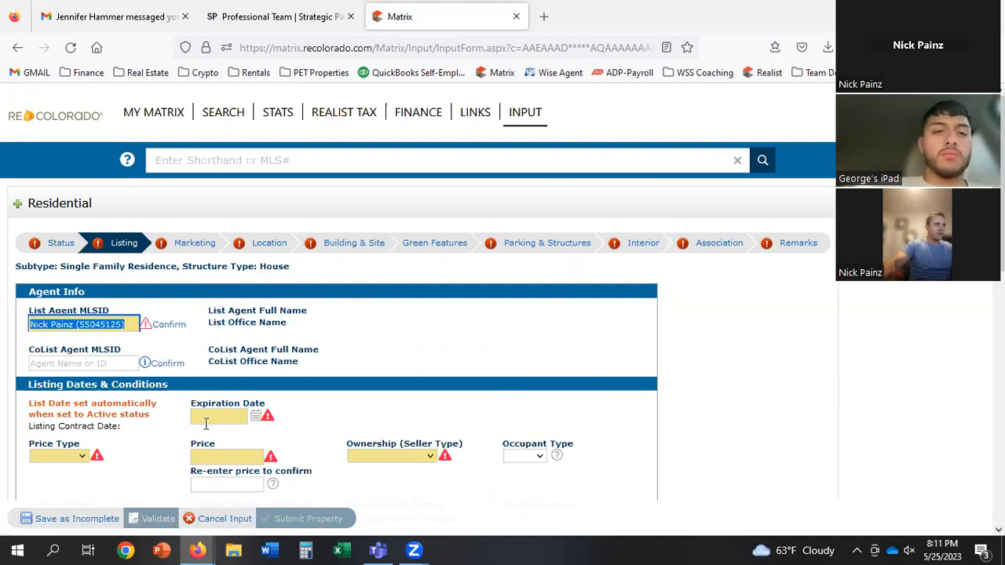
left_click(86, 456)
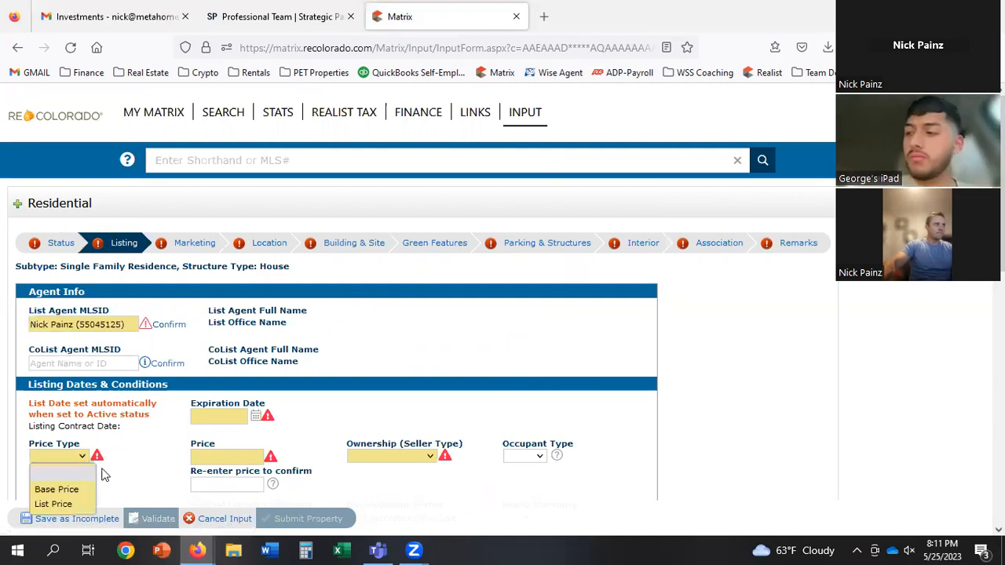
left_click(71, 503)
Step: Set the Expiration Date to 09/22/2023 using the calendar
scroll(128, 457, "down", 2)
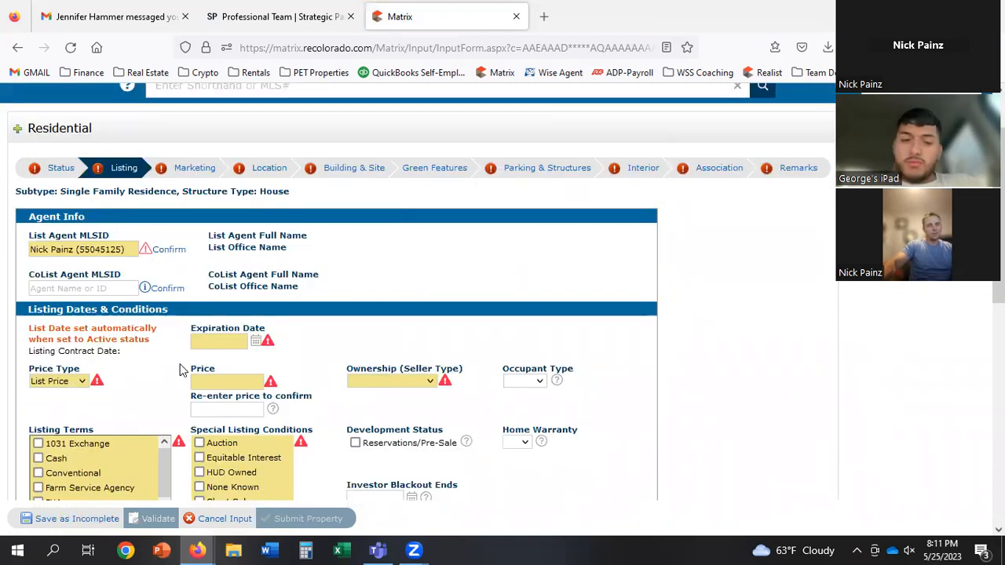
left_click(256, 343)
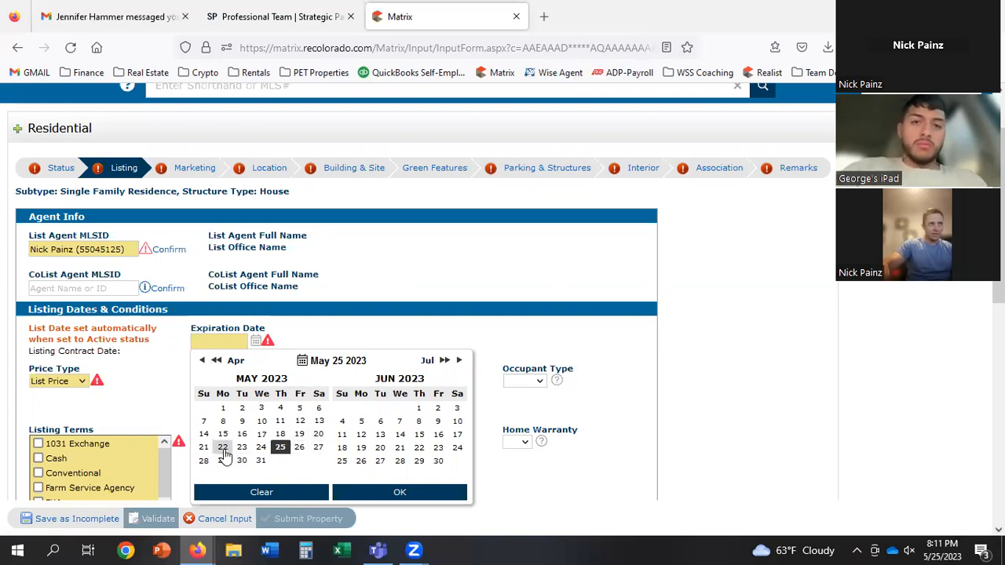
left_click(460, 361)
left_click(460, 361)
left_click(460, 361)
left_click(438, 449)
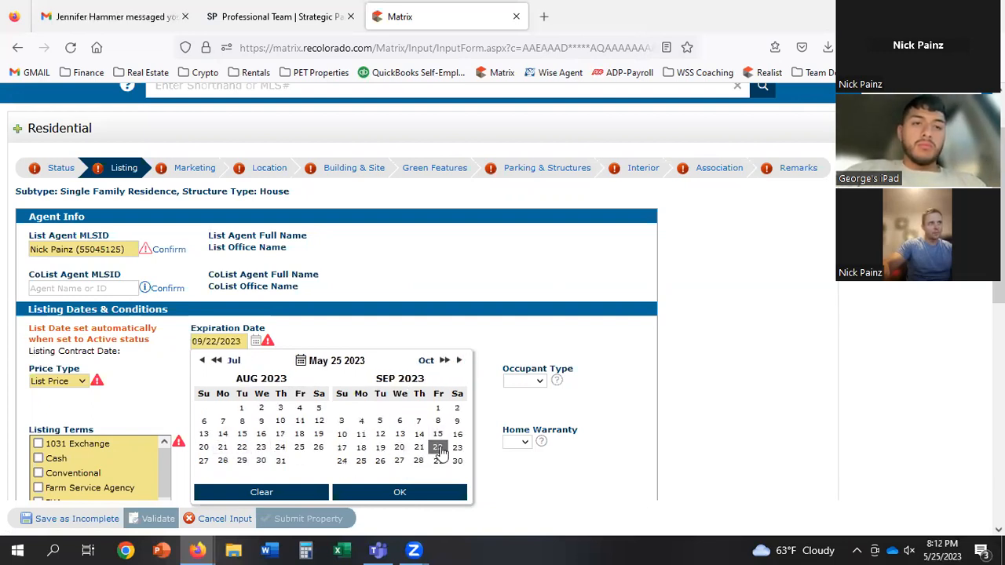
left_click(424, 494)
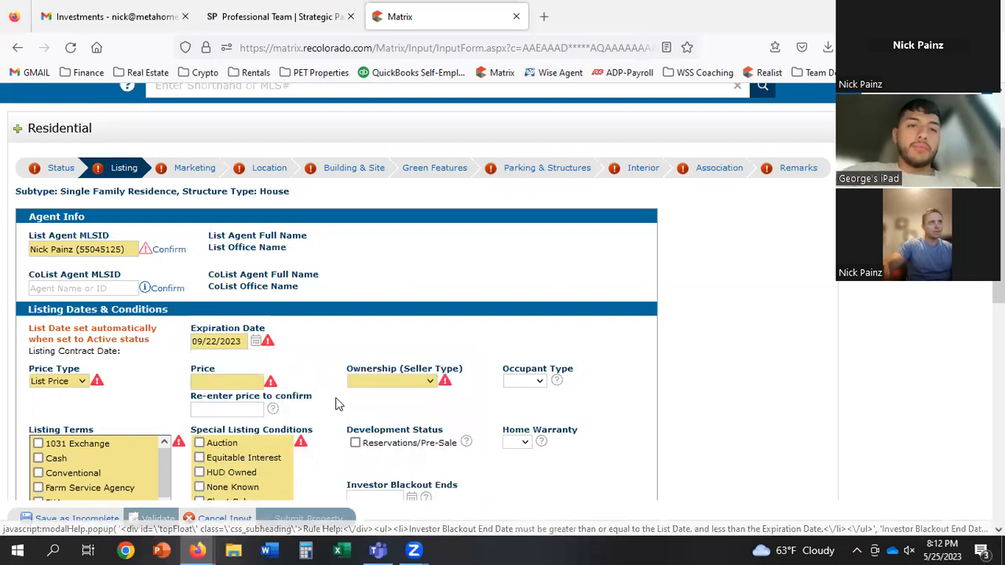
Step: Enter and confirm the list price of 730000
left_click(218, 378)
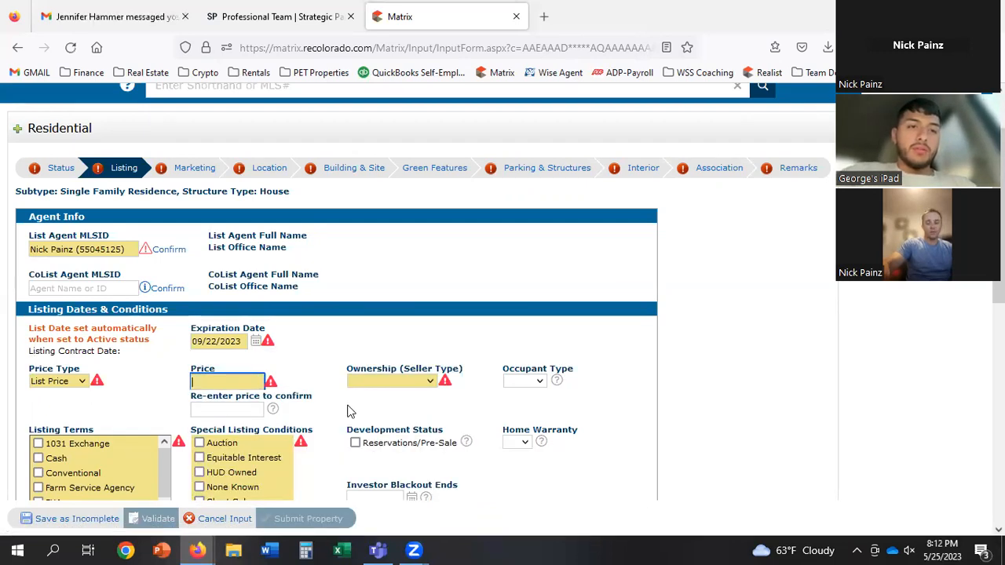
type("730000")
left_click(202, 406)
type("730000")
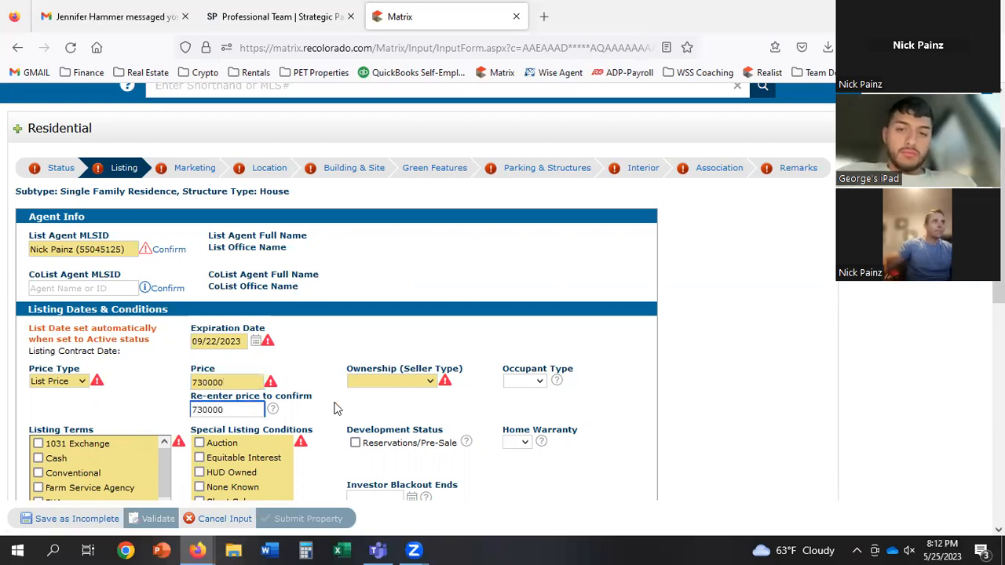
left_click(392, 388)
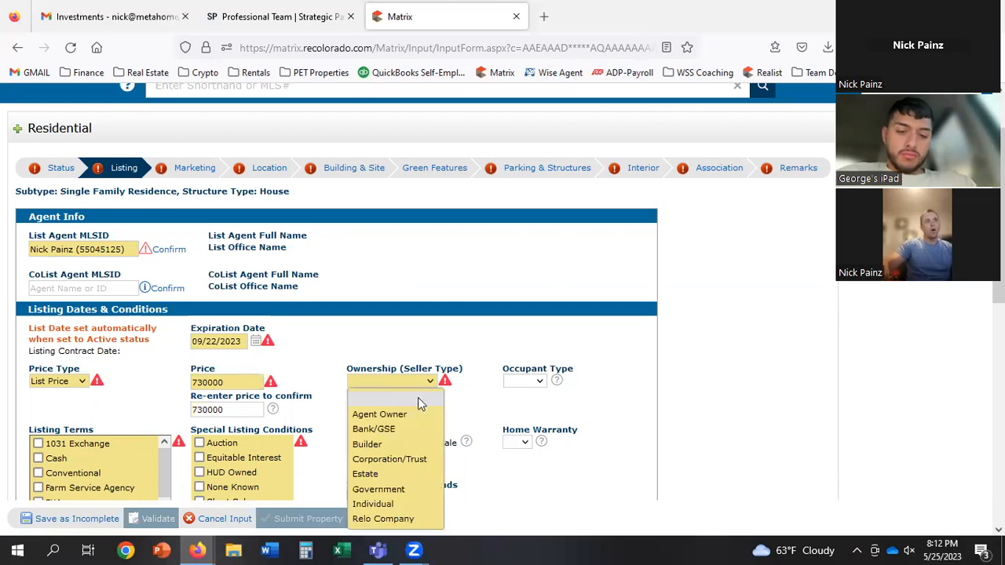
Step: Set Ownership to Individual, Occupant Type to Owner and Home Warranty to Yes
left_click(407, 510)
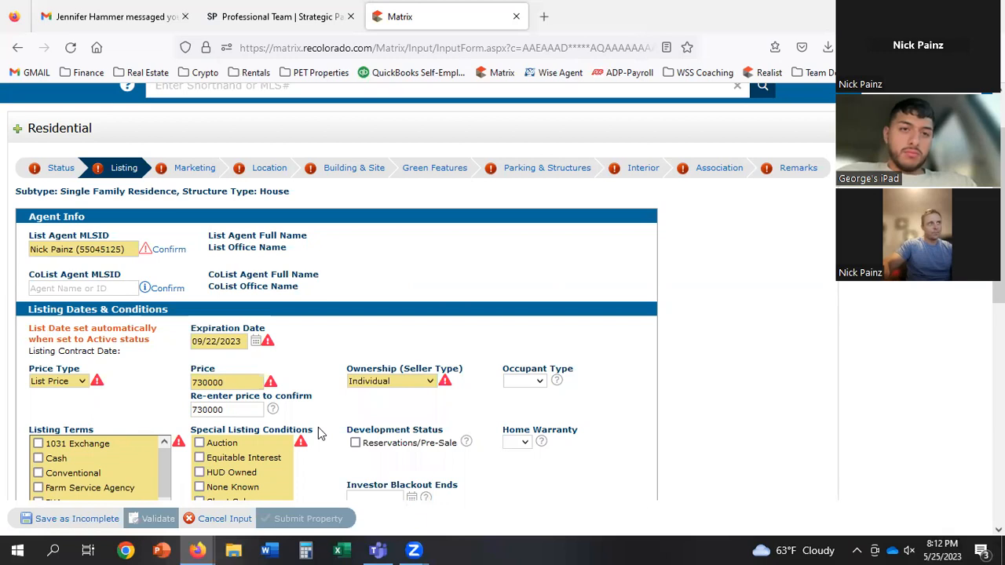
scroll(390, 316, "down", 2)
left_click(400, 308)
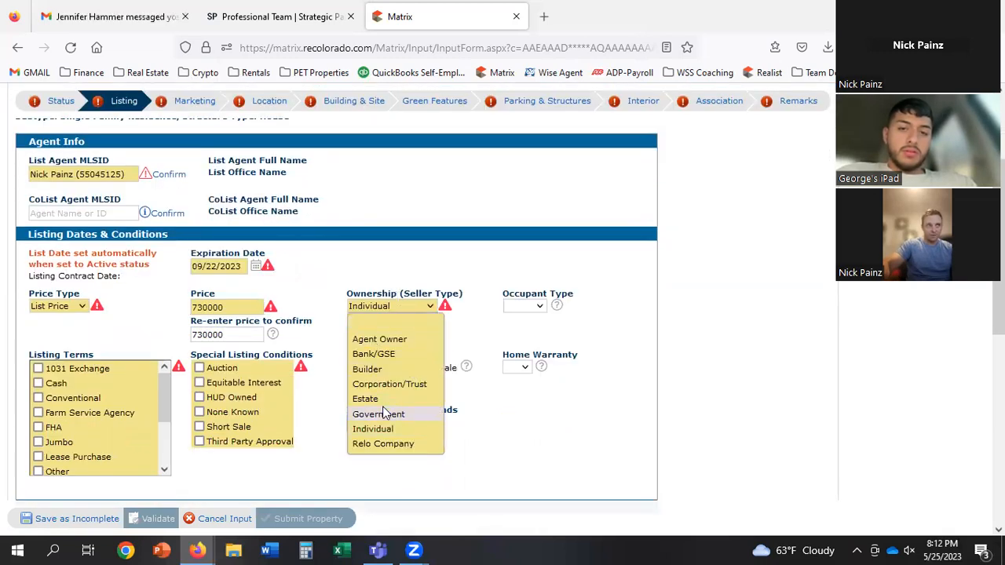
left_click(367, 430)
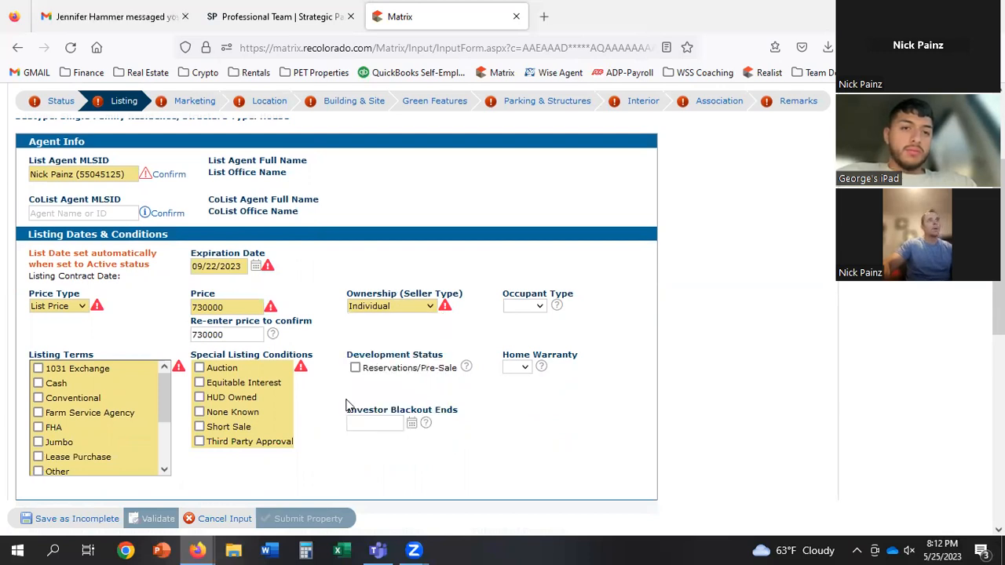
left_click(531, 310)
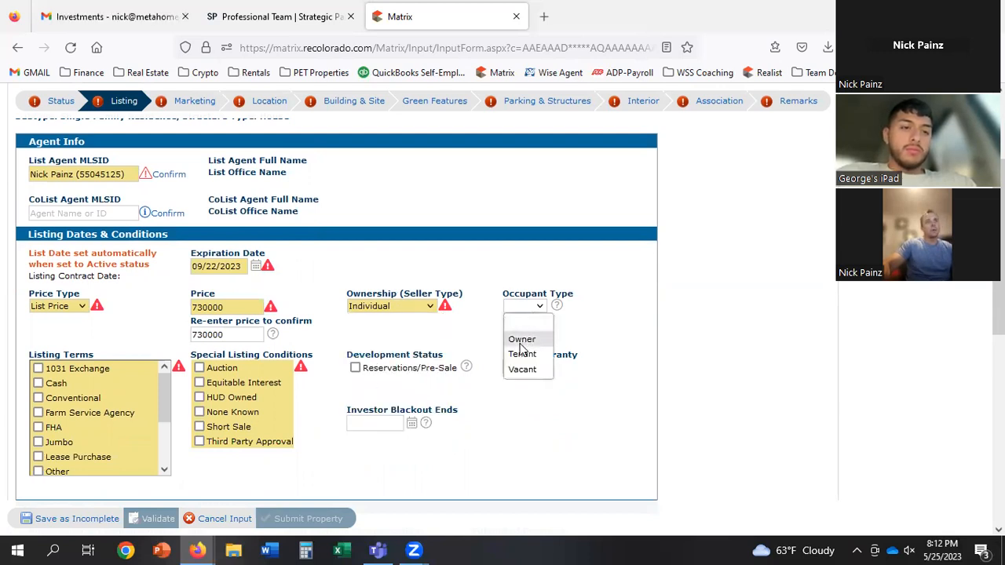
left_click(530, 340)
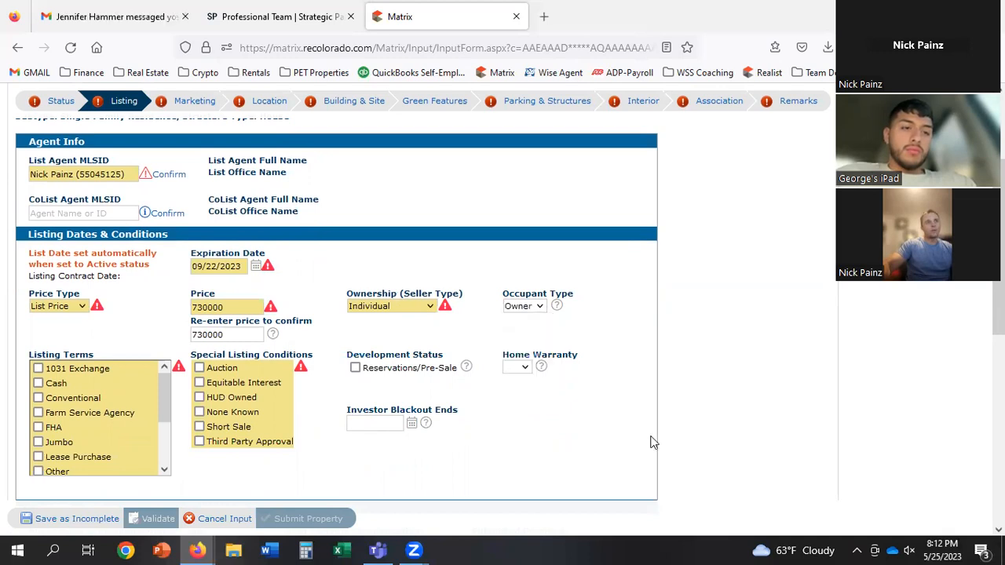
left_click(516, 367)
left_click(518, 406)
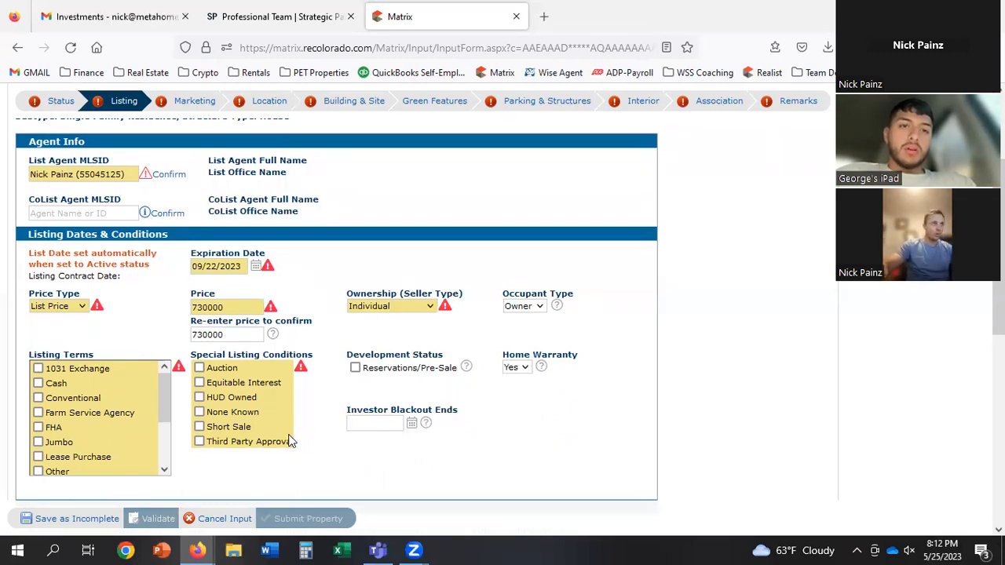
Step: Mark the special listing conditions as None Known
left_click_drag(185, 353, 317, 354)
left_click(317, 354)
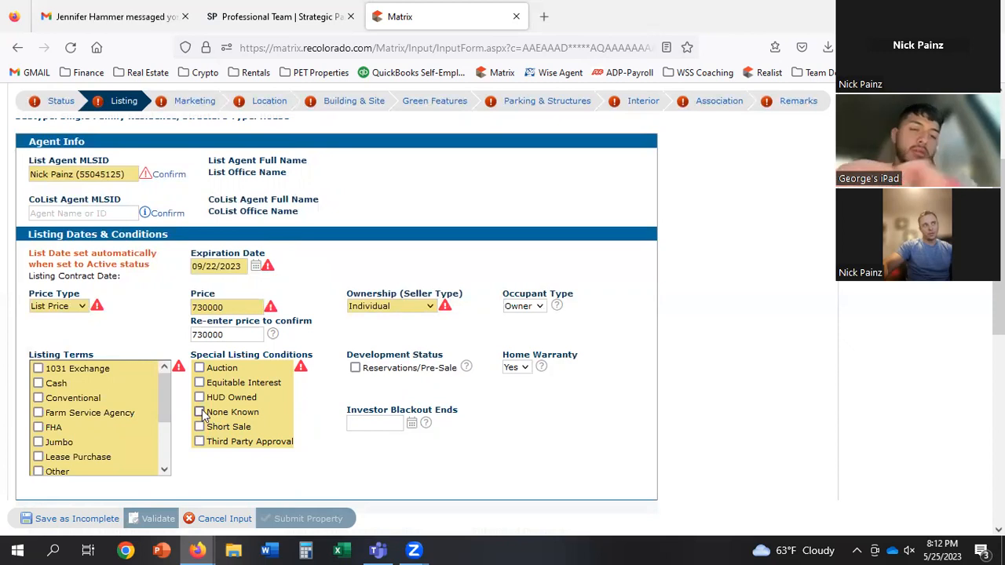
left_click(199, 412)
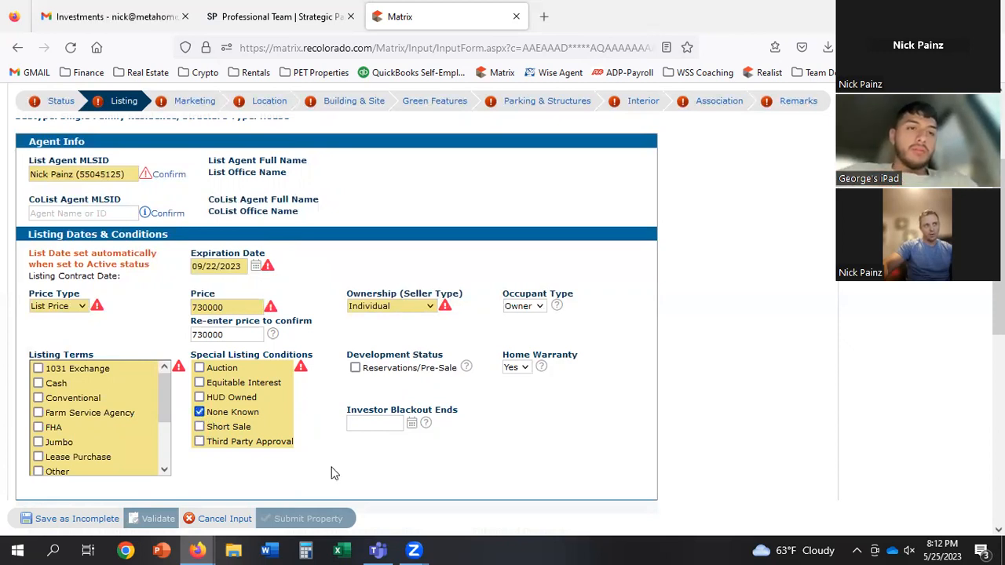
scroll(164, 392, "down", 3)
scroll(165, 388, "up", 3)
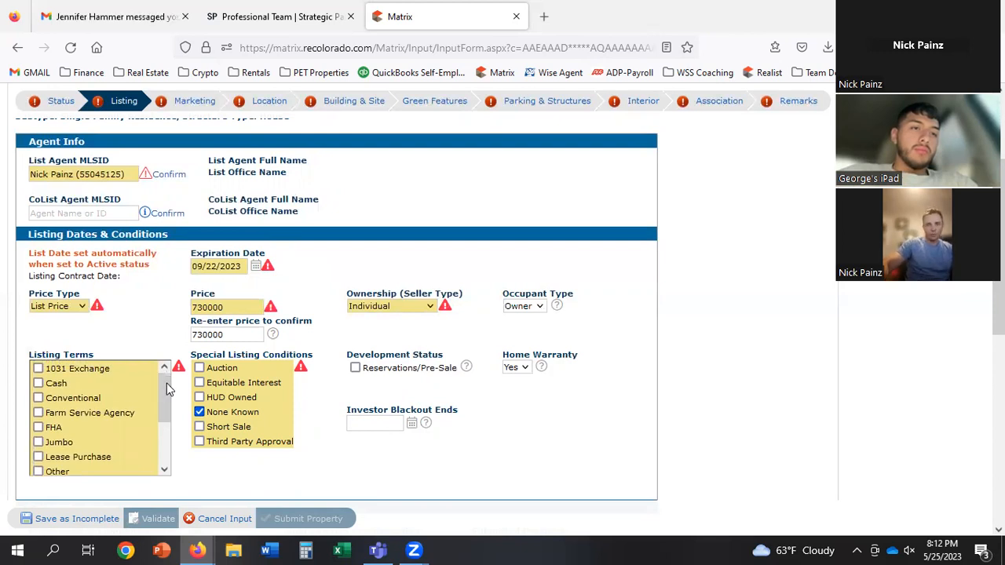
Step: Check Cash, Conventional, FHA and VA Loan as listing terms
left_click(39, 383)
left_click(38, 398)
left_click(38, 427)
scroll(43, 452, "down", 3)
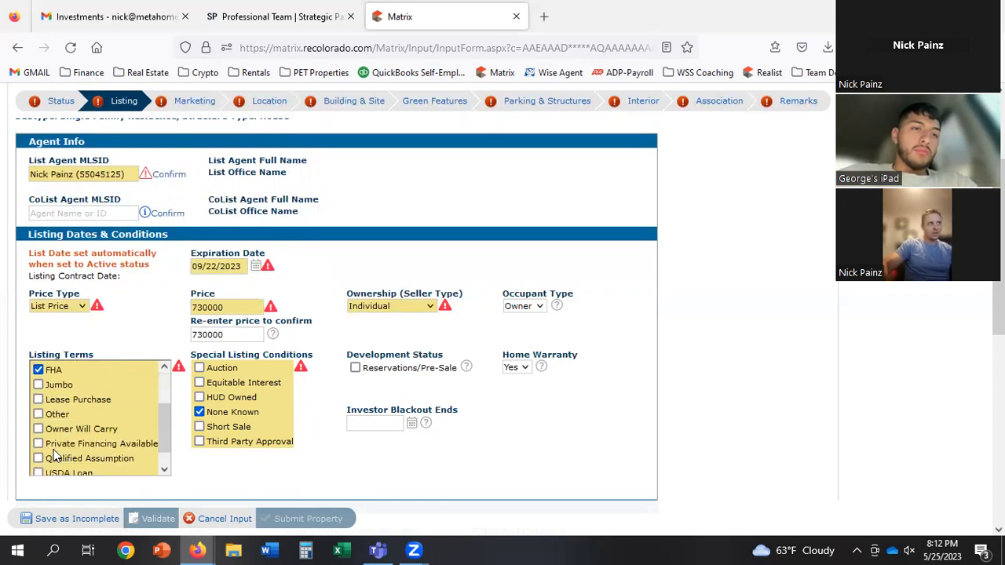
left_click(40, 470)
scroll(89, 464, "up", 3)
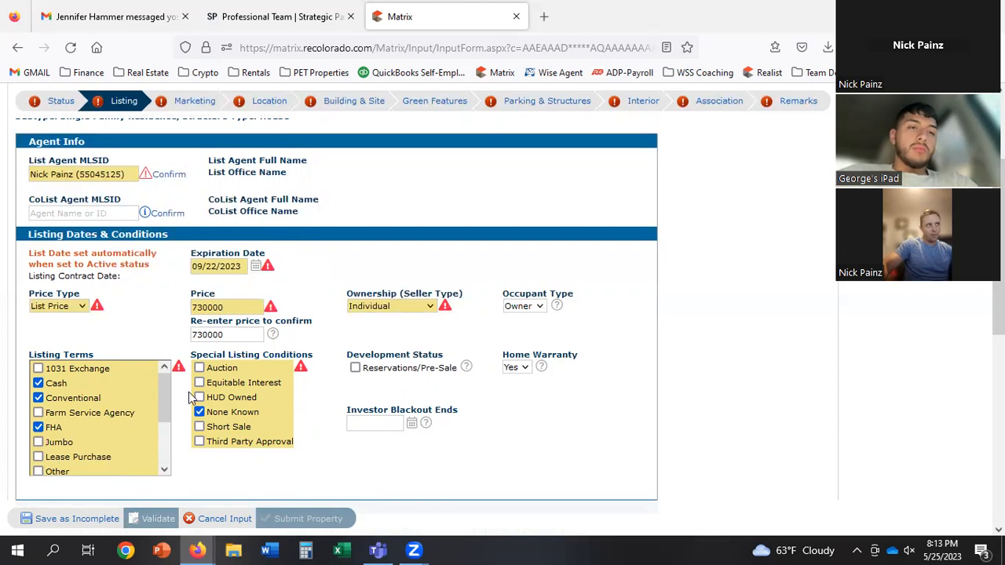
scroll(109, 437, "down", 5)
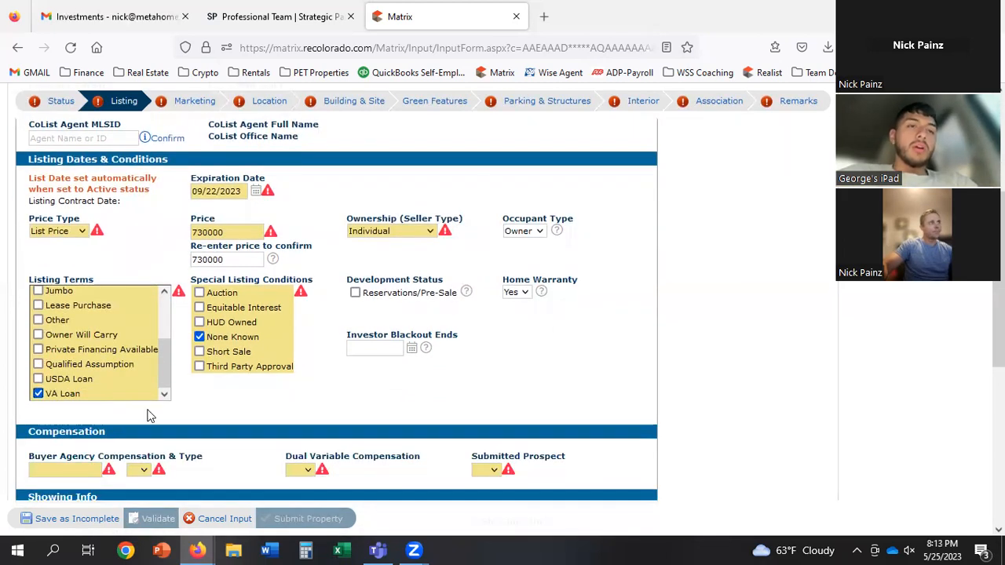
Step: Enter 2.8 % buyer agency compensation and set Dual Variable Compensation to No
scroll(167, 405, "down", 3)
left_click(81, 320)
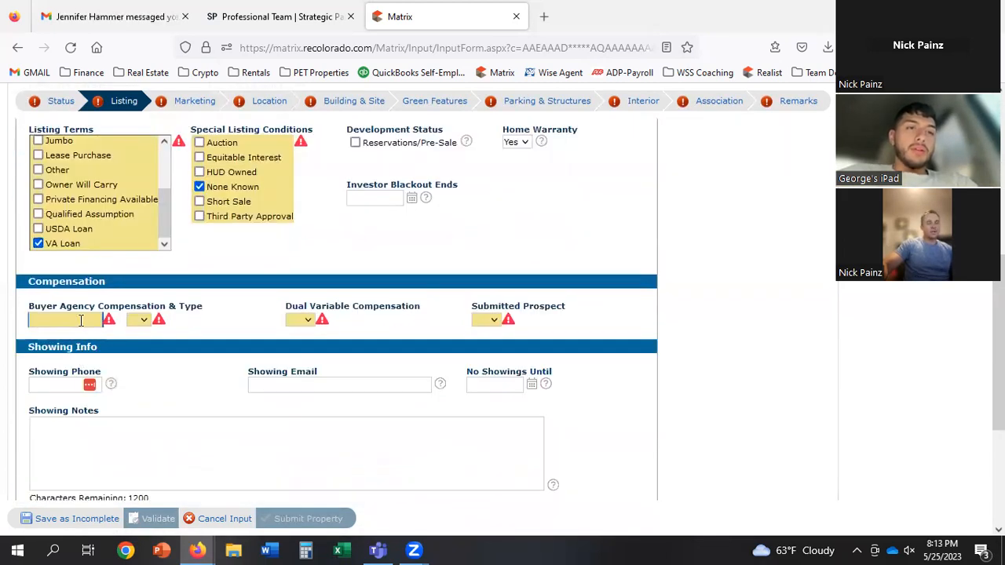
type("2.8")
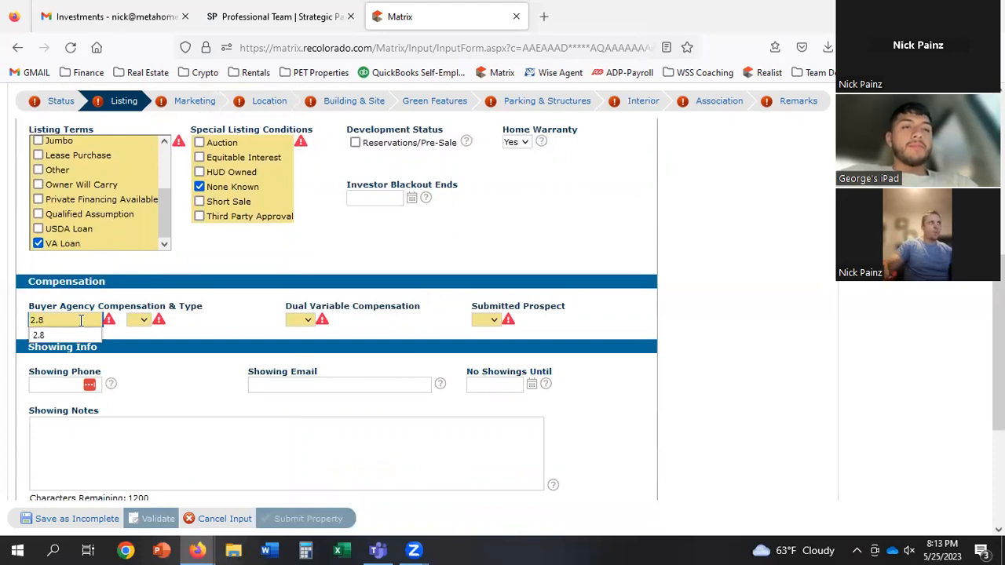
left_click(139, 321)
left_click(141, 365)
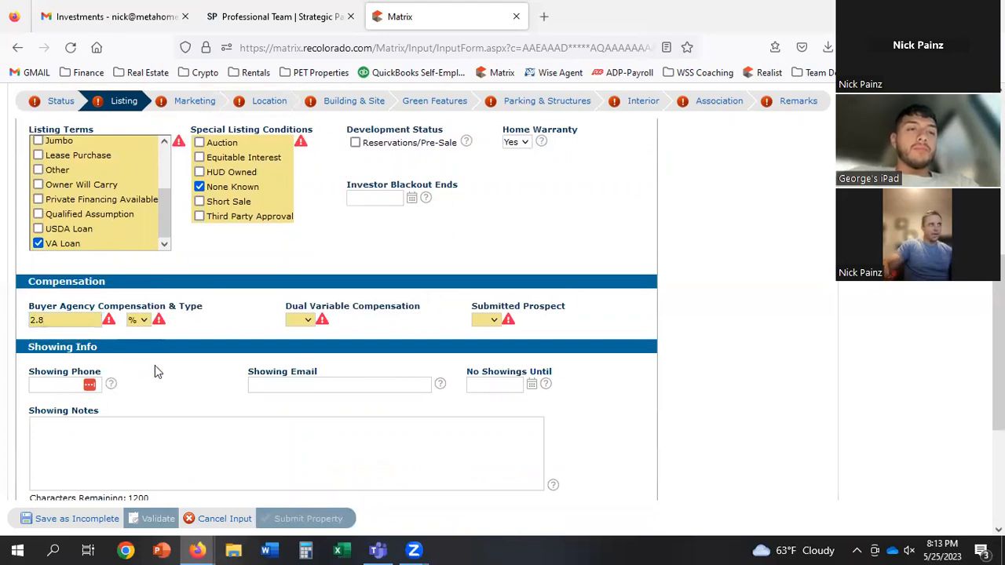
left_click(303, 323)
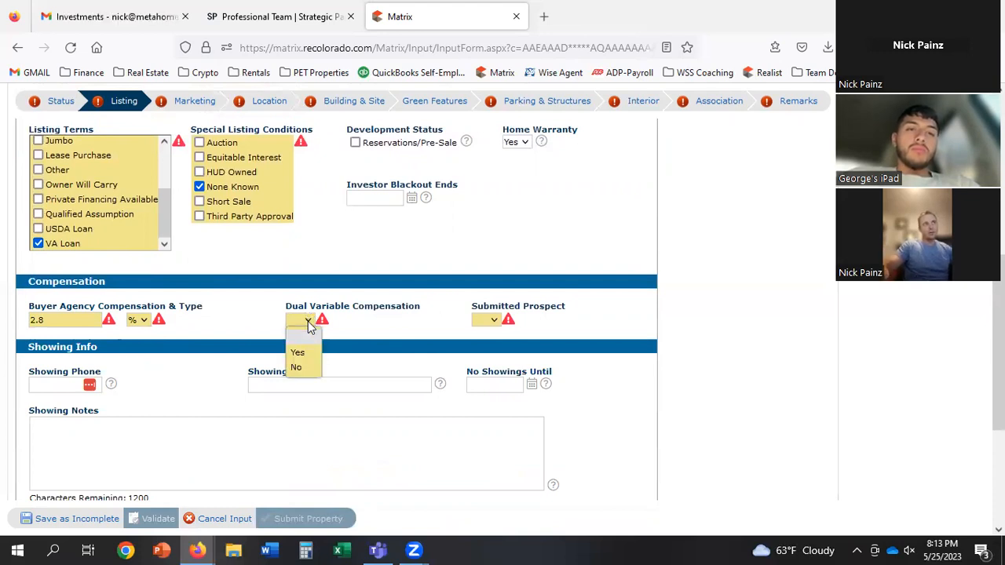
left_click(305, 369)
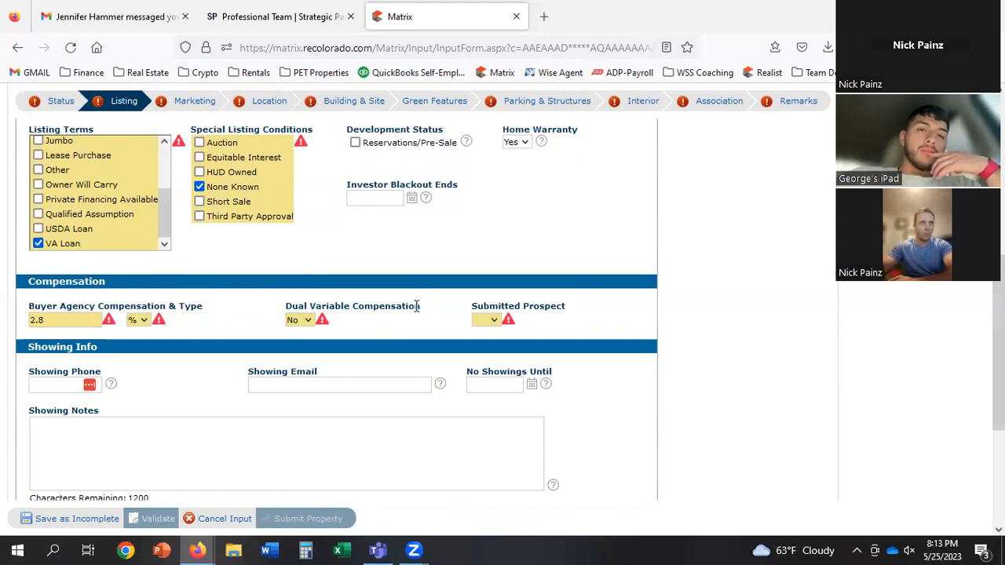
left_click_drag(377, 319, 309, 303)
left_click(304, 309)
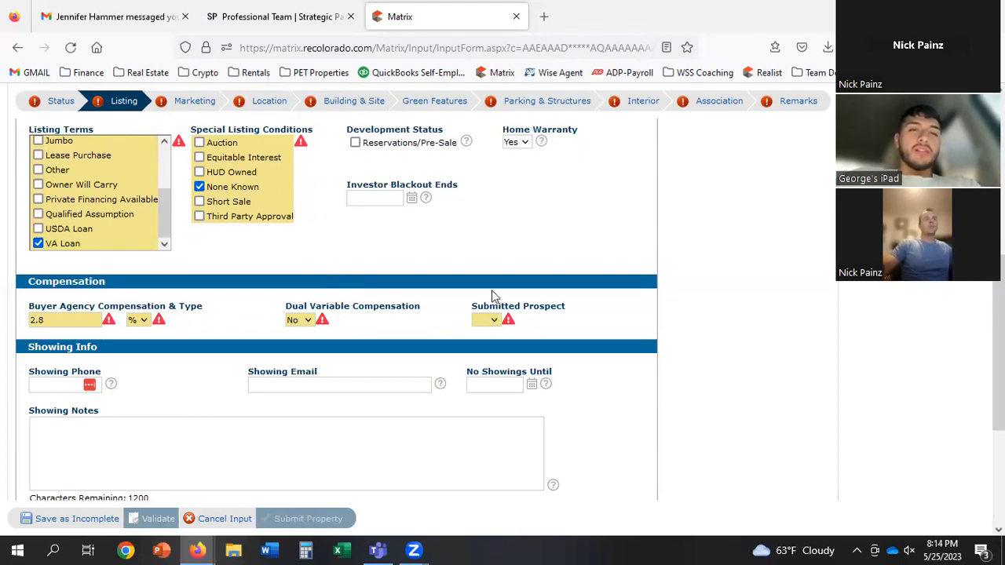
Step: Choose No in the Submitted Prospect dropdown
left_click(485, 367)
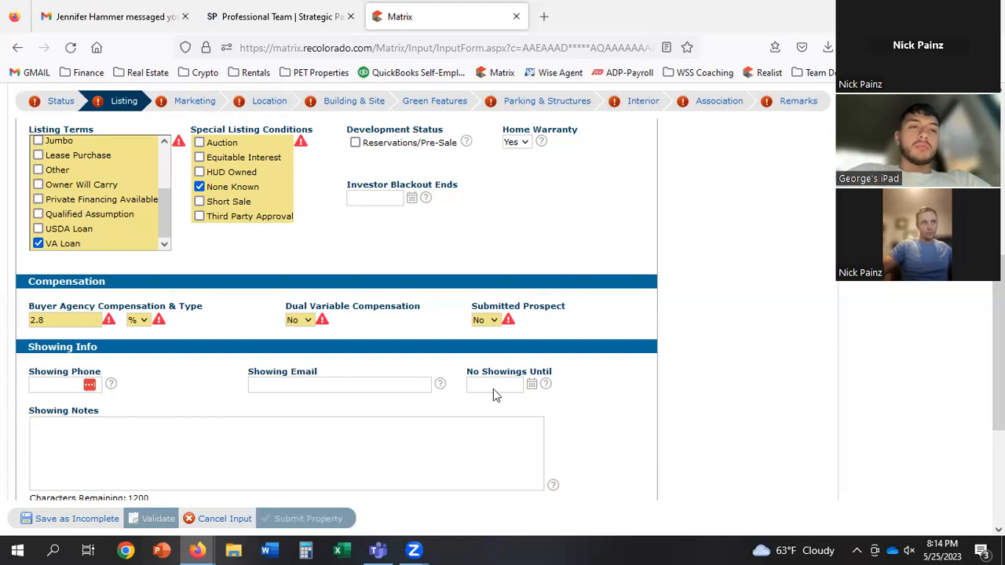
Step: Autofill the Showing Phone with the saved showing service number, then go to Marketing
scroll(202, 365, "down", 3)
scroll(264, 359, "up", 5)
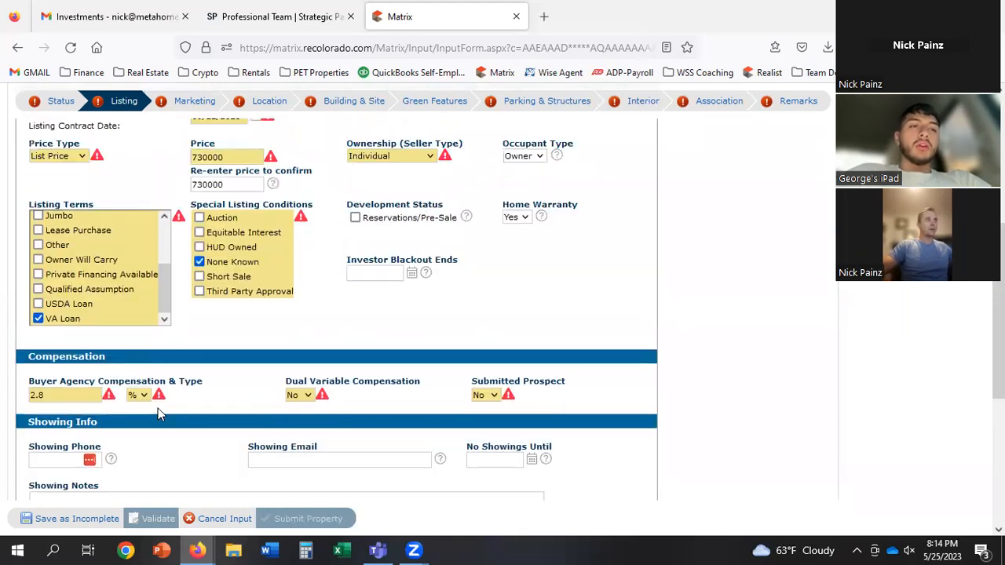
scroll(63, 369, "down", 4)
left_click(55, 310)
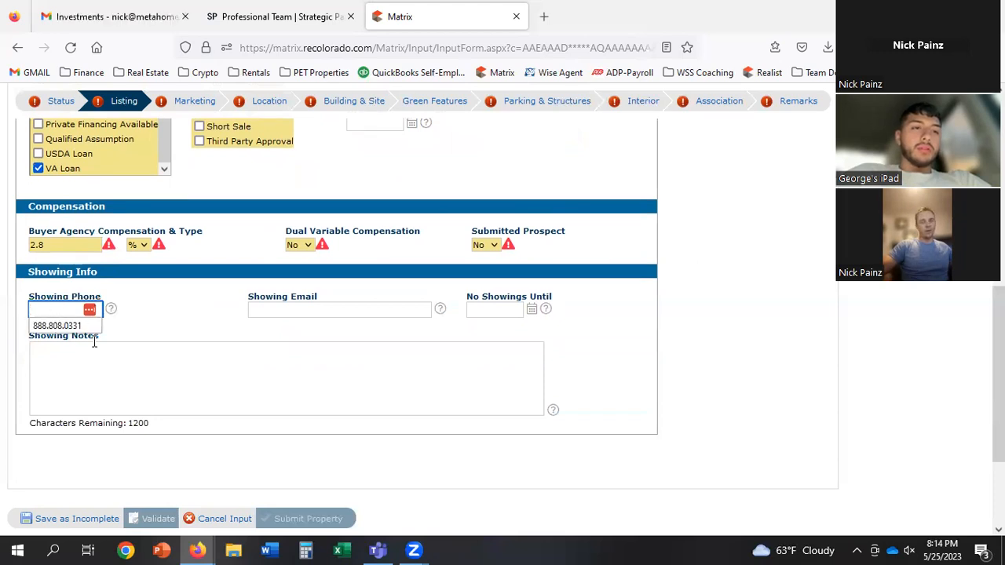
left_click(56, 325)
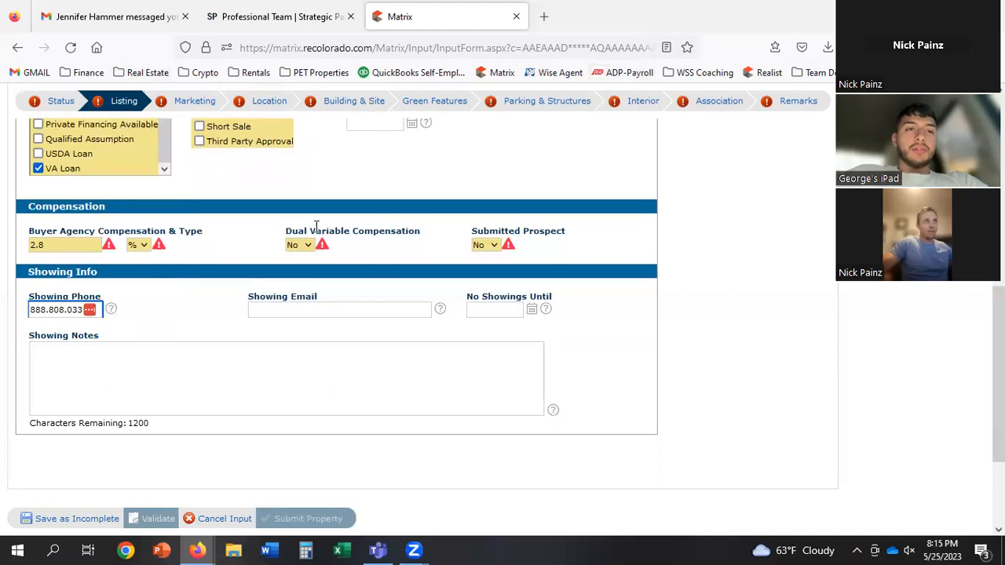
left_click(309, 312)
left_click(280, 363)
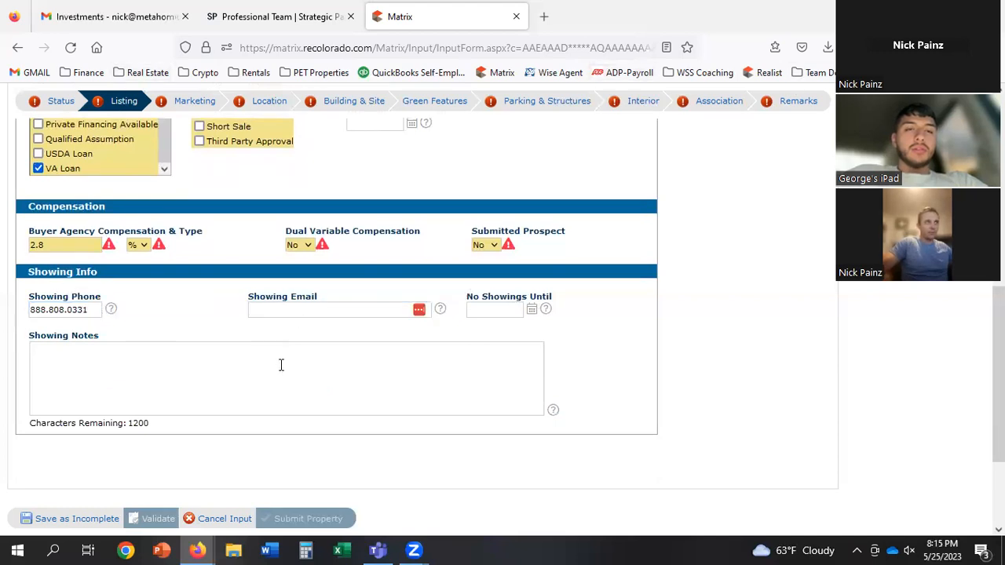
left_click(201, 104)
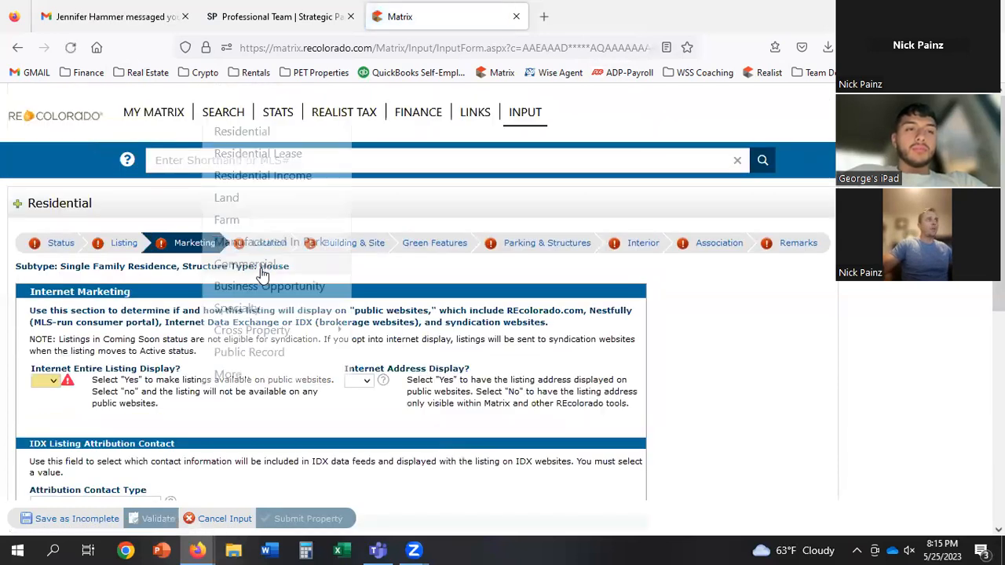
Step: Set Internet Entire Listing Display and Internet Address Display both to Yes
scroll(259, 235, "down", 2)
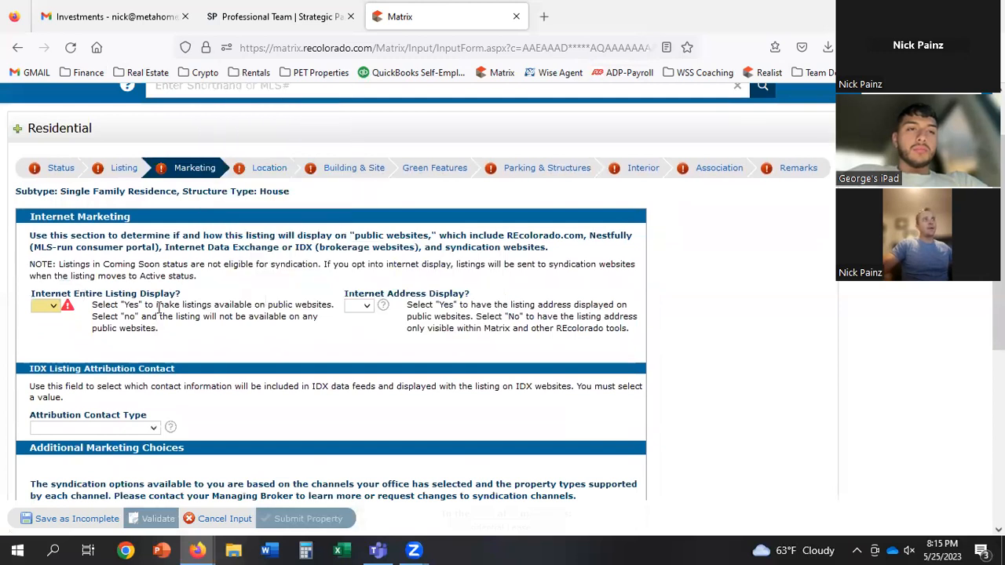
left_click_drag(187, 296, 52, 295)
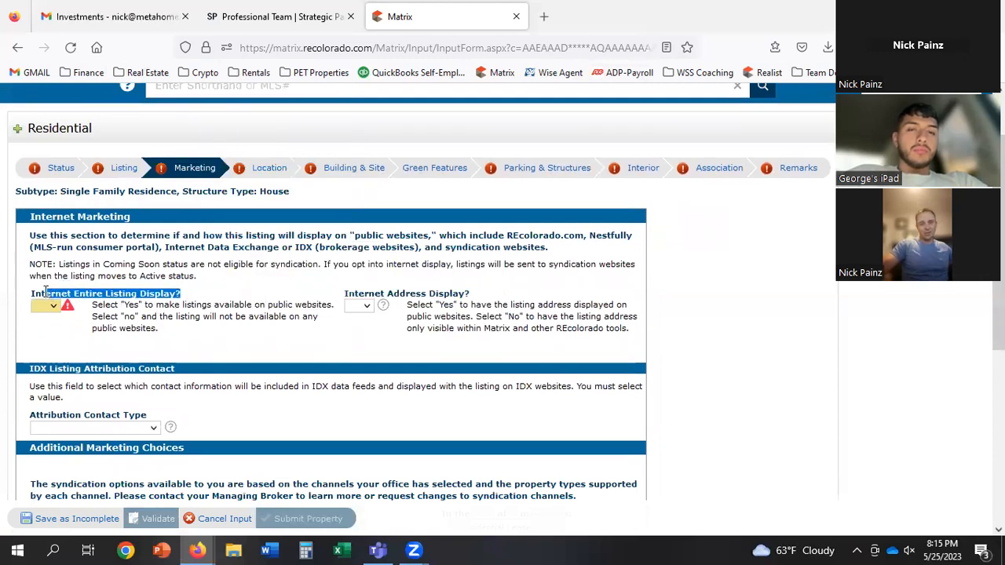
left_click(44, 306)
left_click(46, 343)
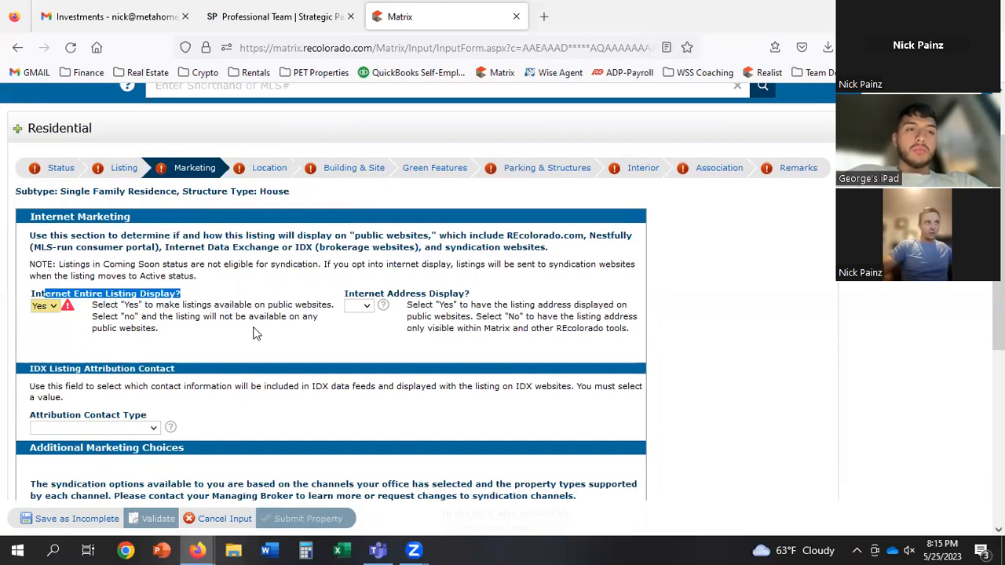
scroll(252, 334, "down", 3)
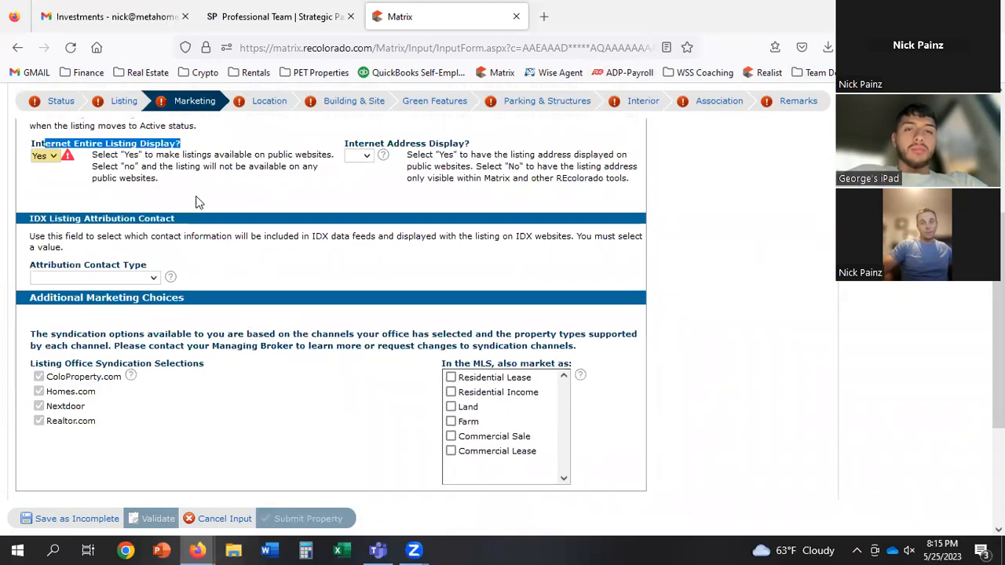
scroll(213, 202, "up", 2)
left_click(370, 231)
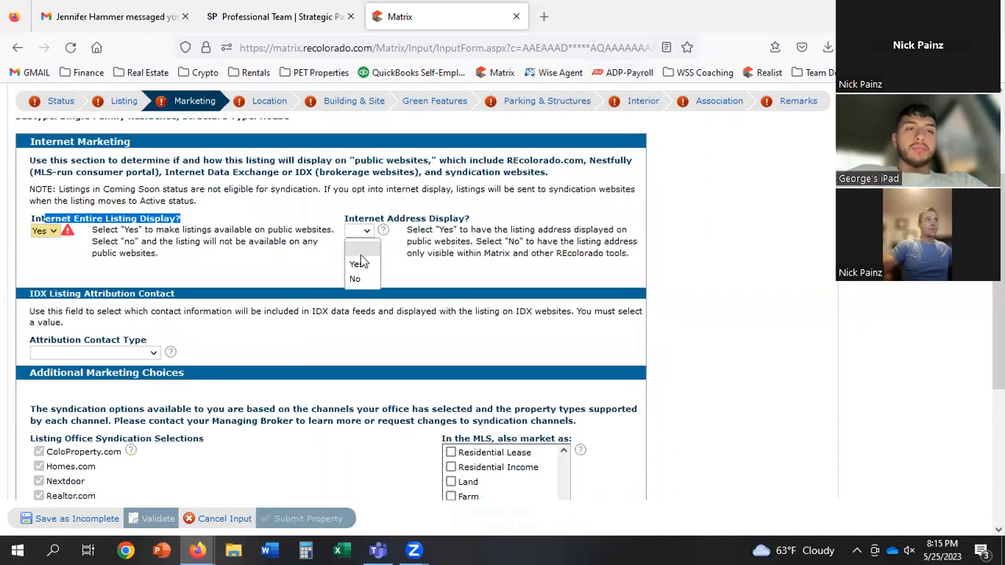
left_click(362, 262)
left_click(306, 316)
Step: Set Attribution Contact Type to Both ListAgent Email Phone
scroll(261, 330, "down", 2)
left_click(104, 280)
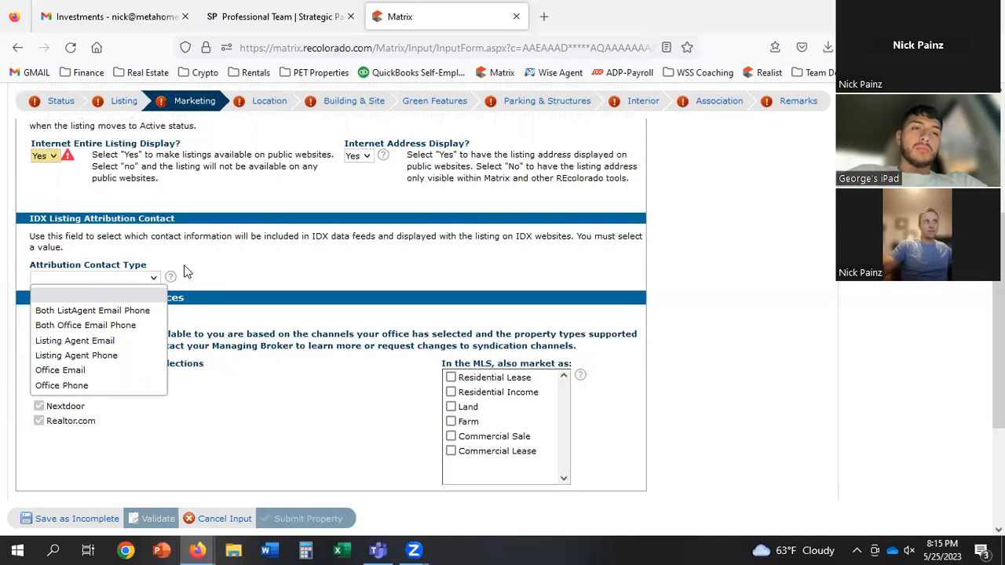
left_click(154, 314)
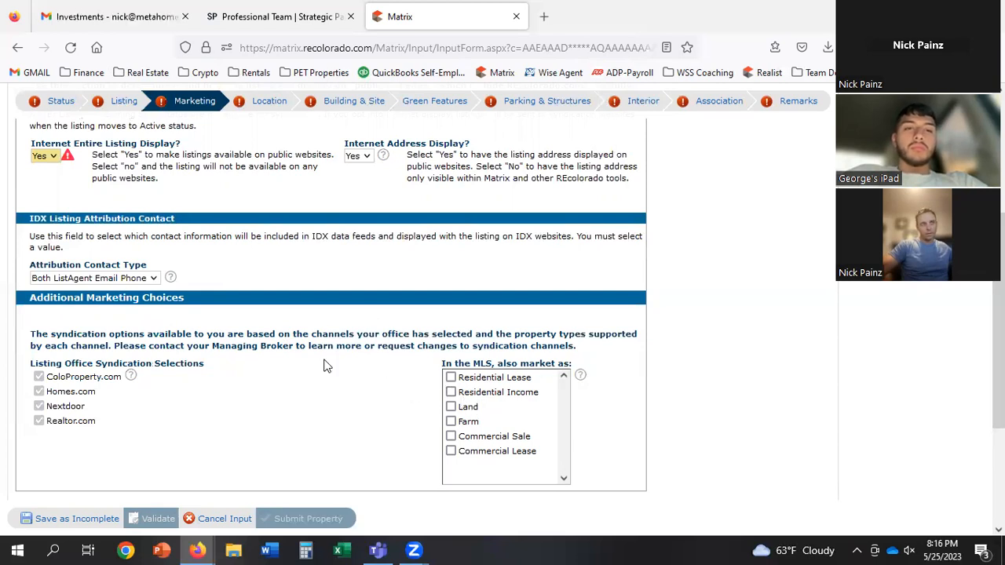
scroll(307, 354, "up", 5)
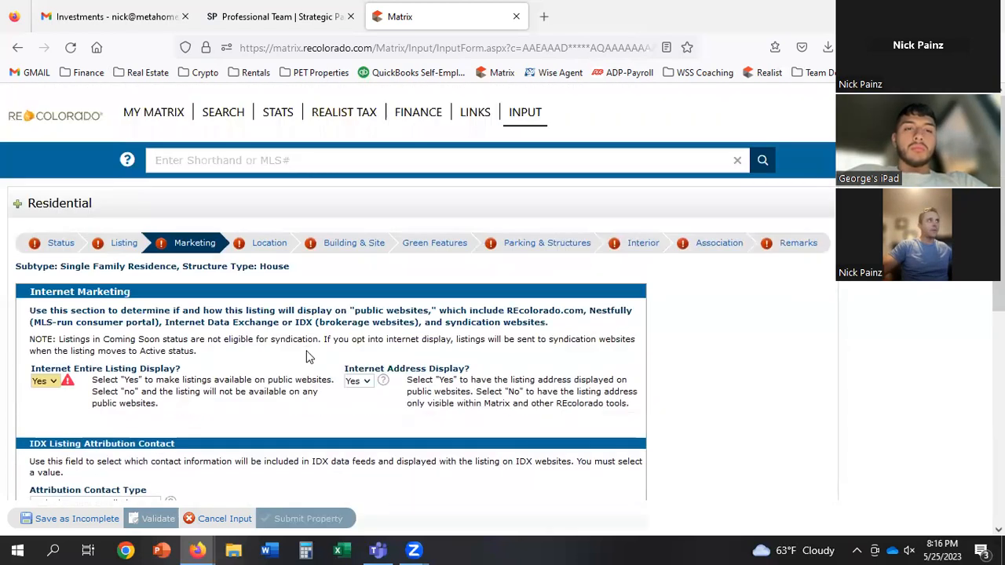
Step: Go to the listing's Location page and set Special Taxing/Metro District to No
left_click(270, 246)
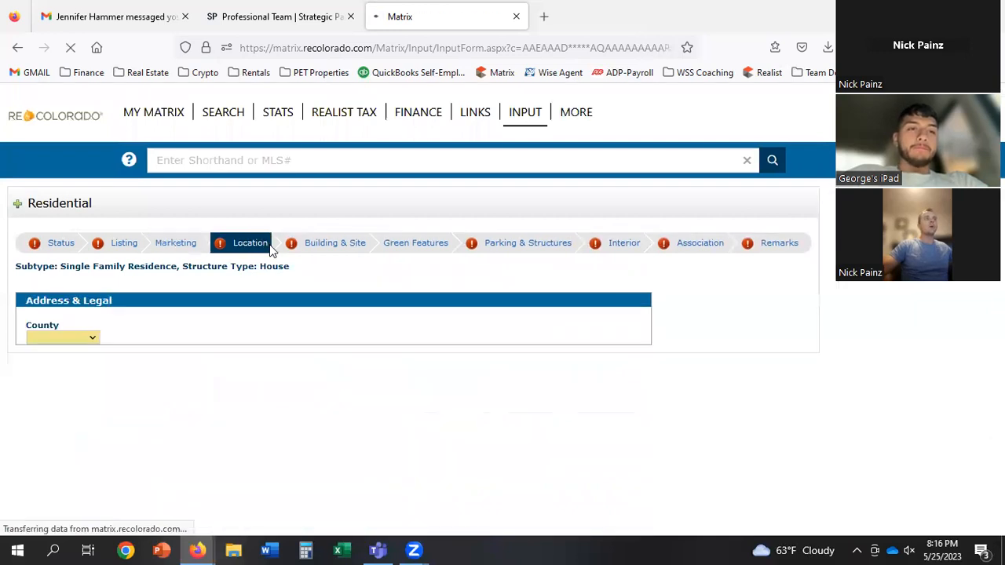
scroll(365, 308, "down", 3)
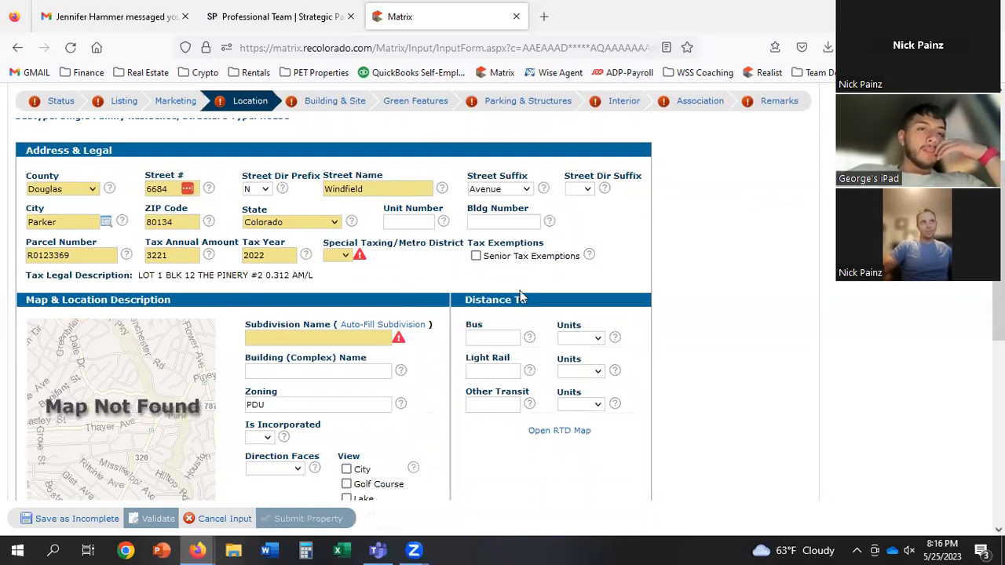
left_click(346, 255)
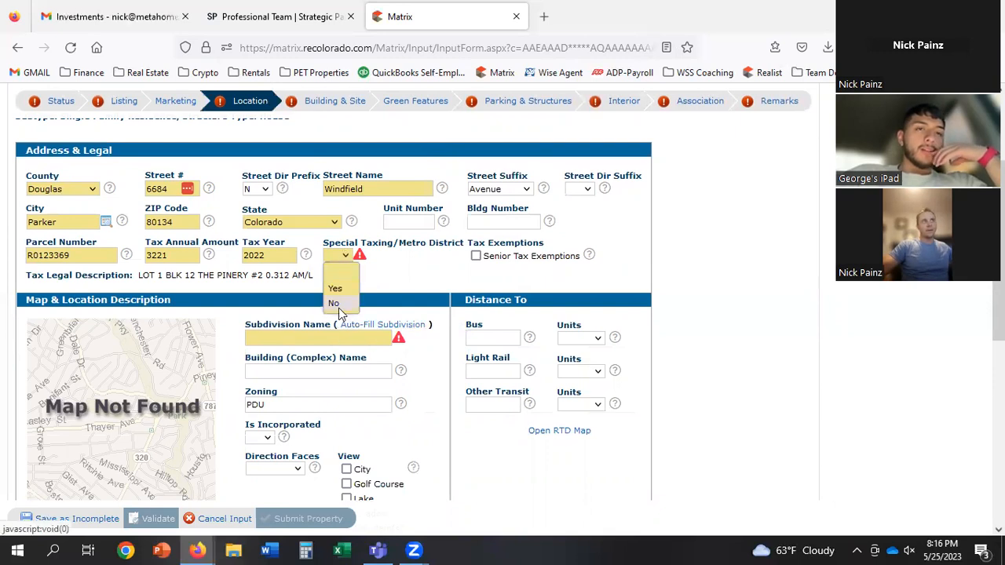
left_click(334, 303)
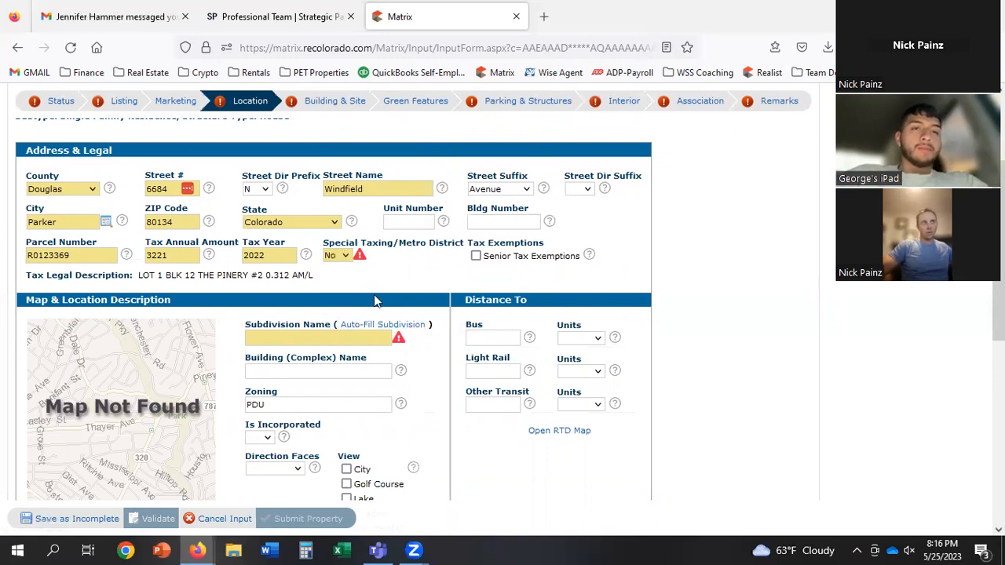
Step: Place the cursor in the still-empty Subdivision Name field
scroll(374, 295, "down", 2)
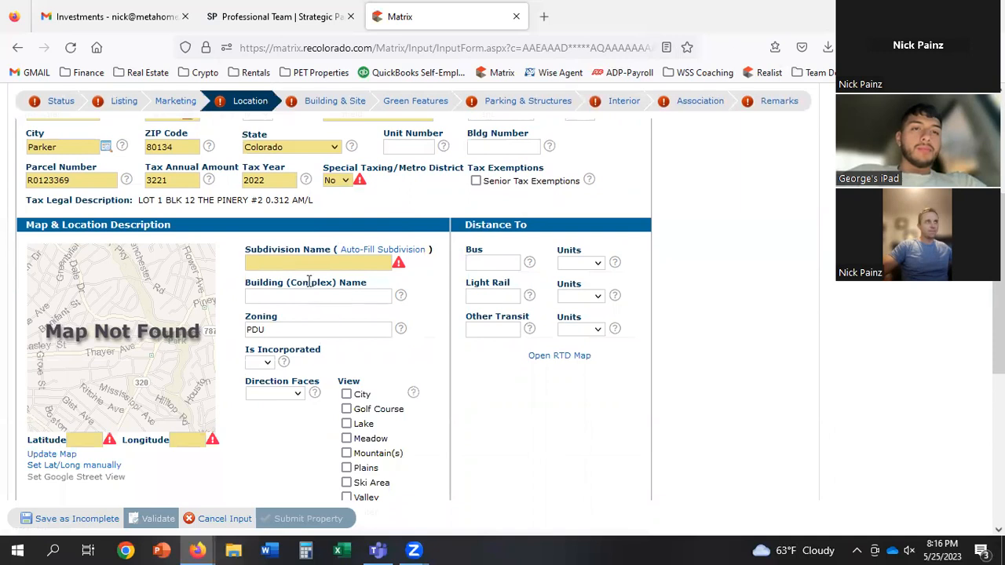
left_click(312, 263)
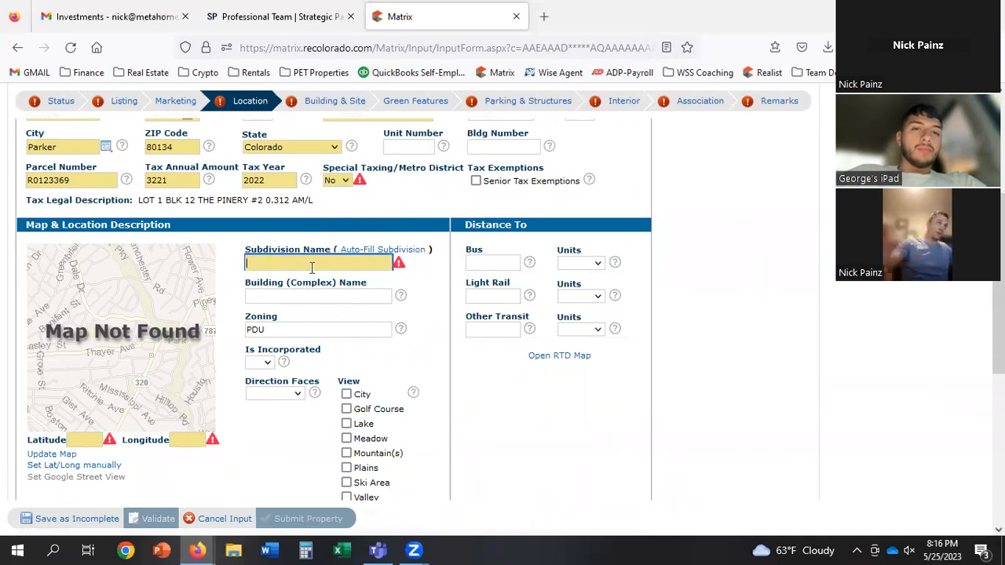
left_click(311, 268)
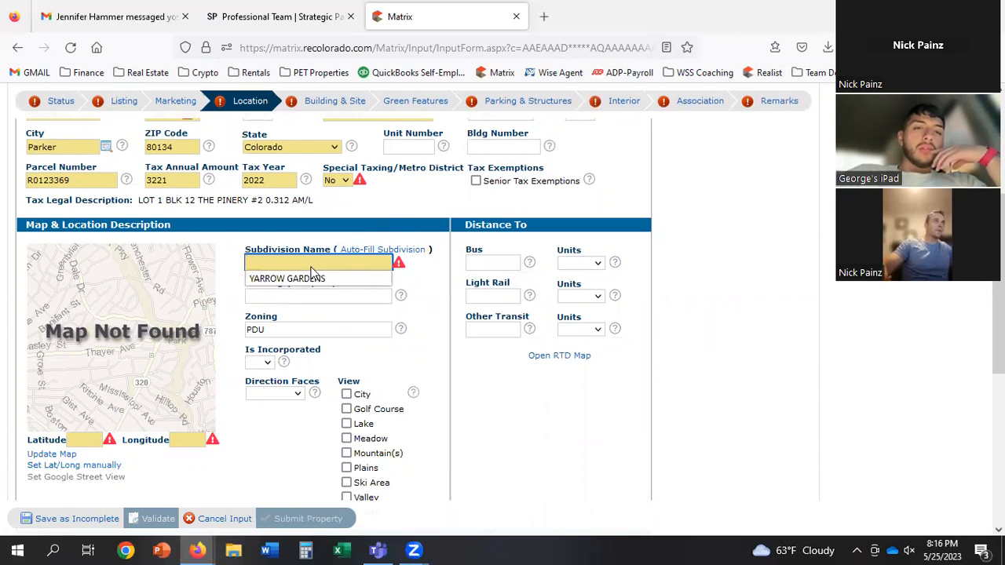
left_click(330, 260)
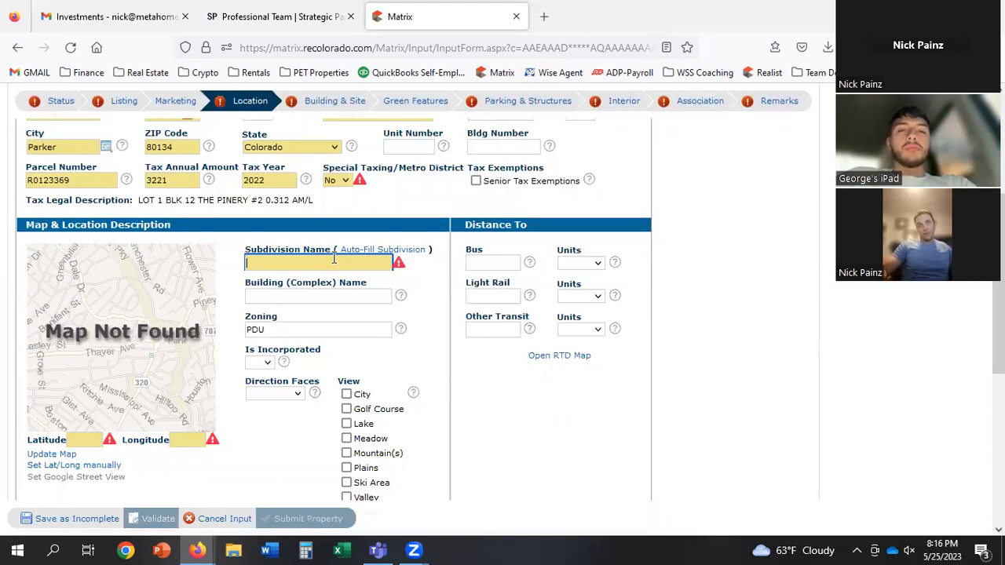
left_click_drag(398, 168, 460, 178)
left_click(447, 189)
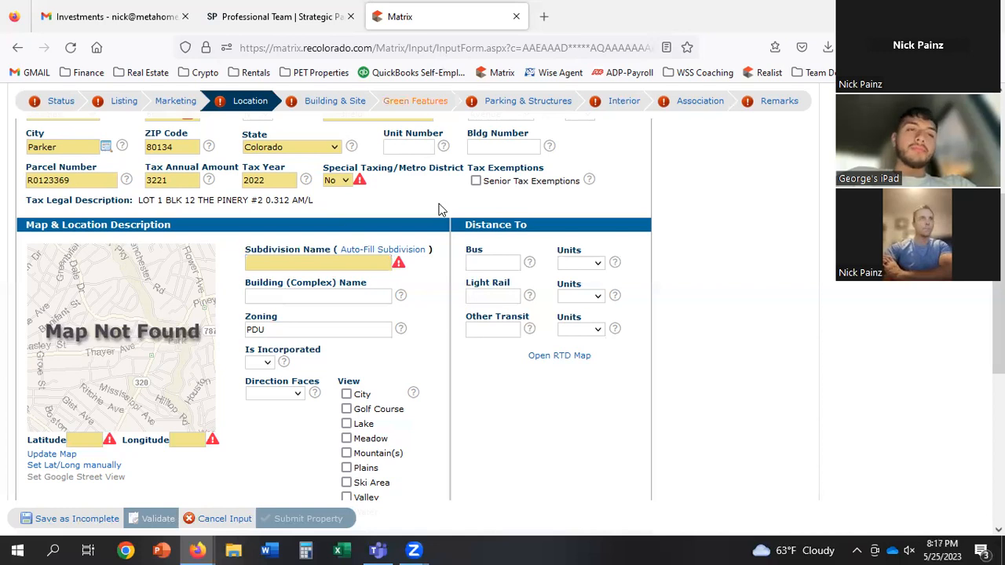
Step: Type 'The Pinery' as the subdivision and search the subdivision dictionary for Pinery
left_click(340, 259)
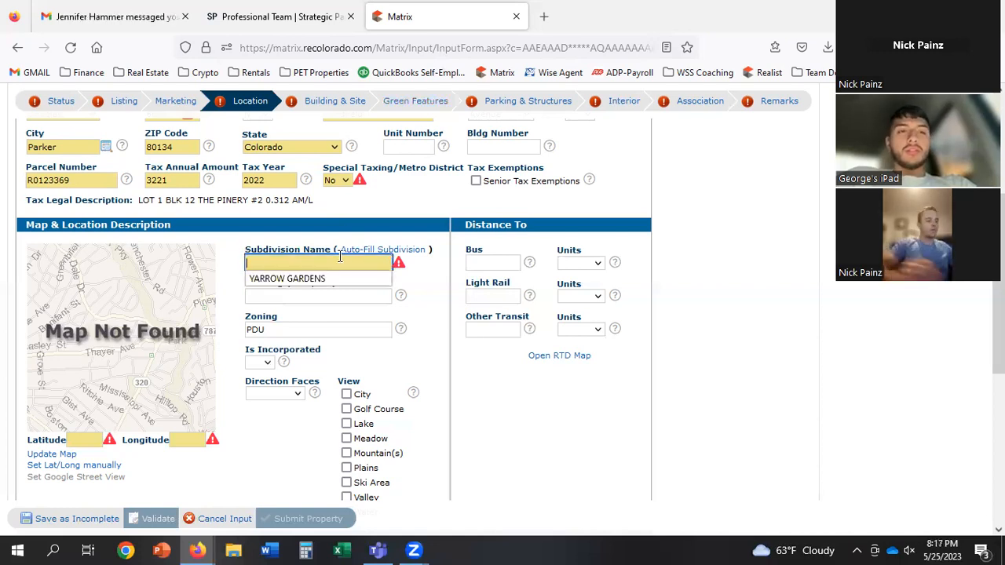
type("The p Pinery")
left_click(384, 250)
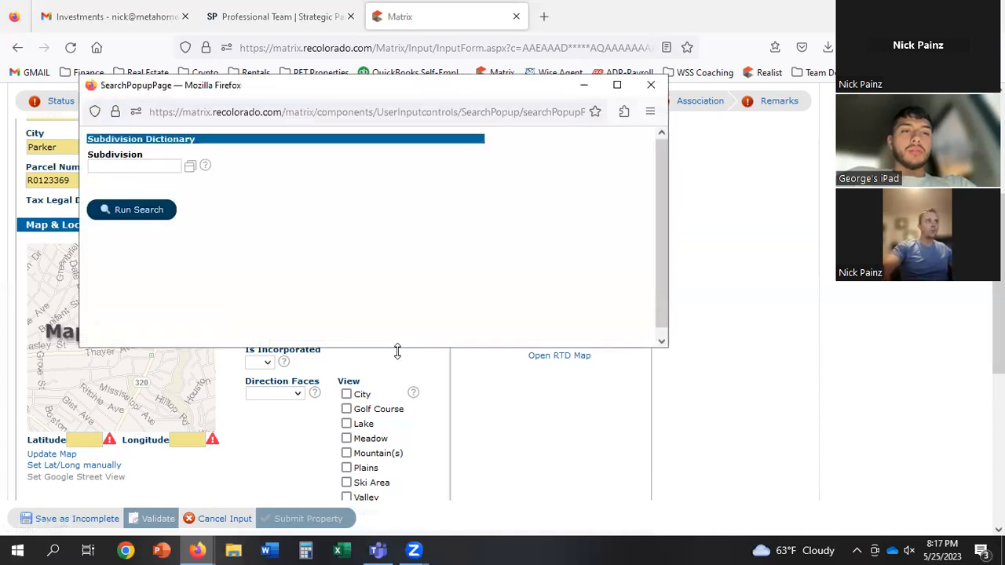
left_click(138, 164)
type("Pinery")
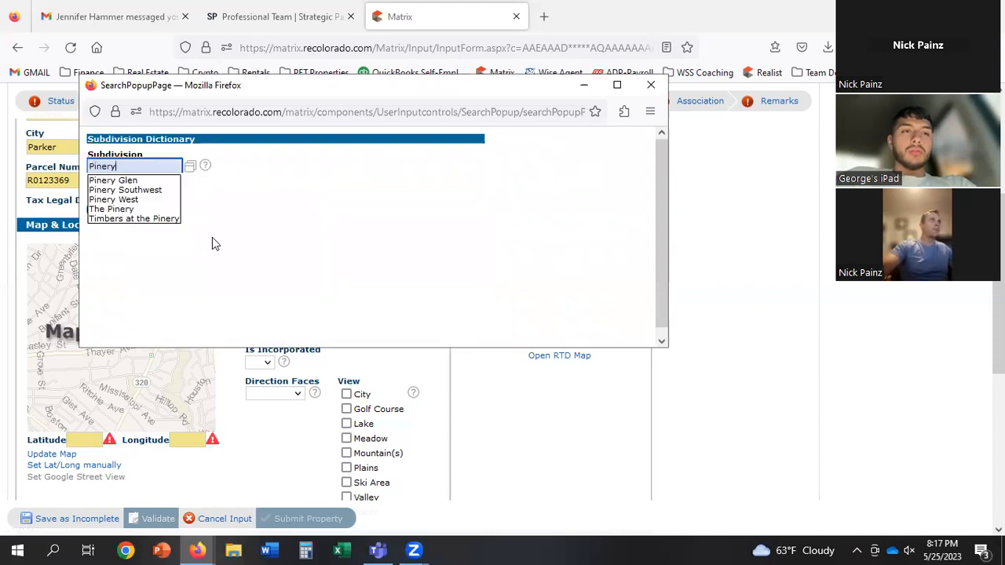
left_click(212, 237)
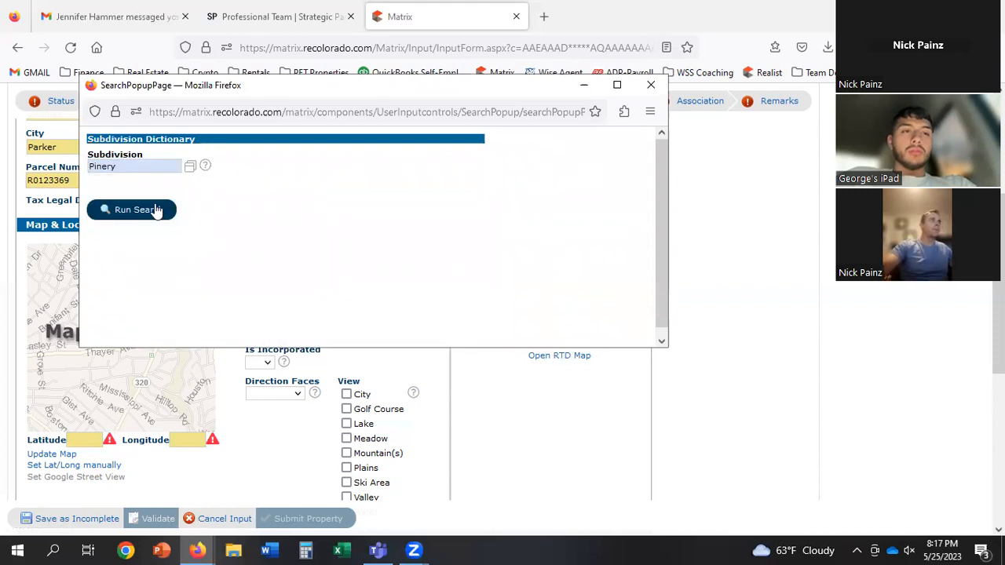
left_click(133, 170)
left_click(135, 169)
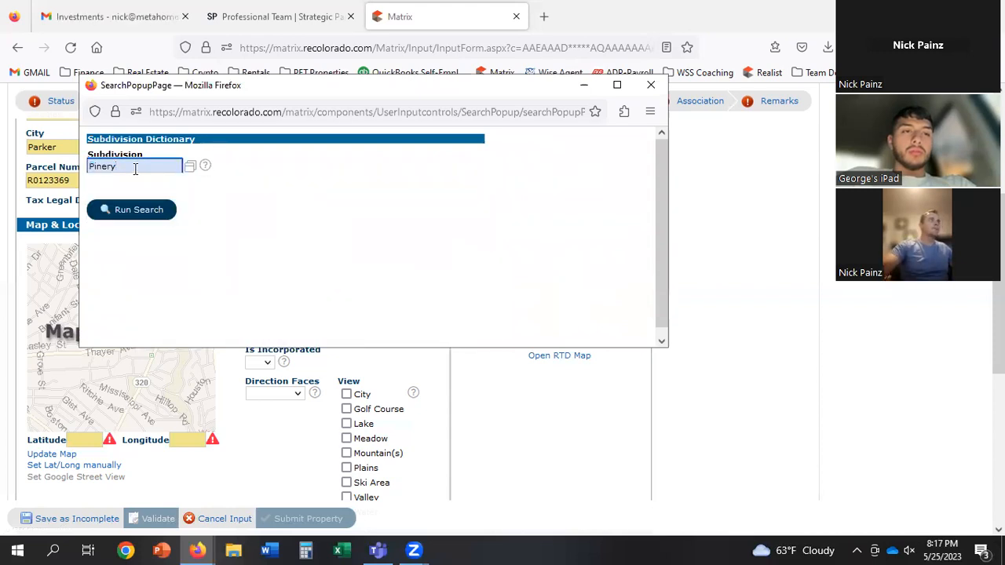
left_click(138, 208)
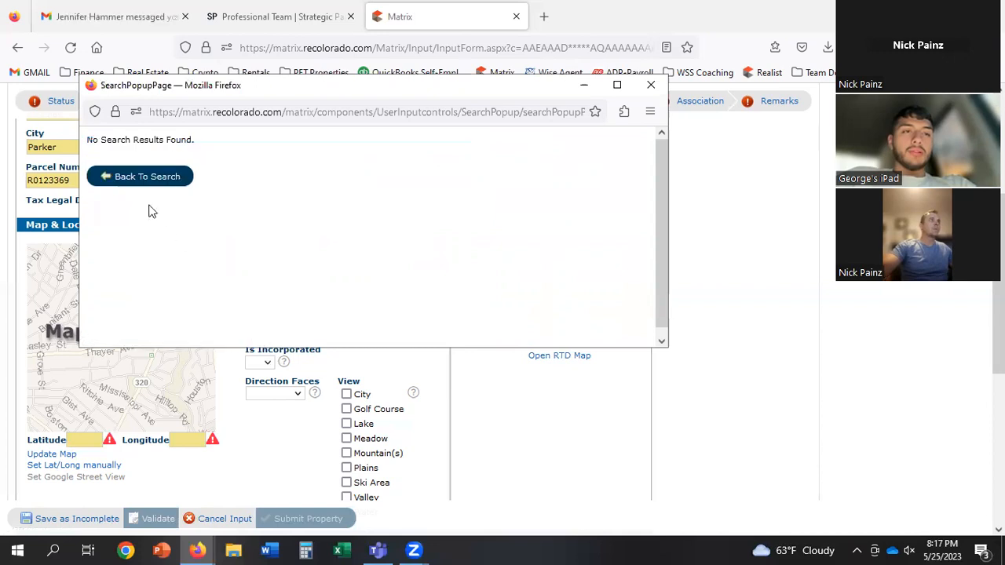
Step: Pick The Pinery from the lookup to fill the Subdivision Name
left_click(139, 177)
left_click(125, 167)
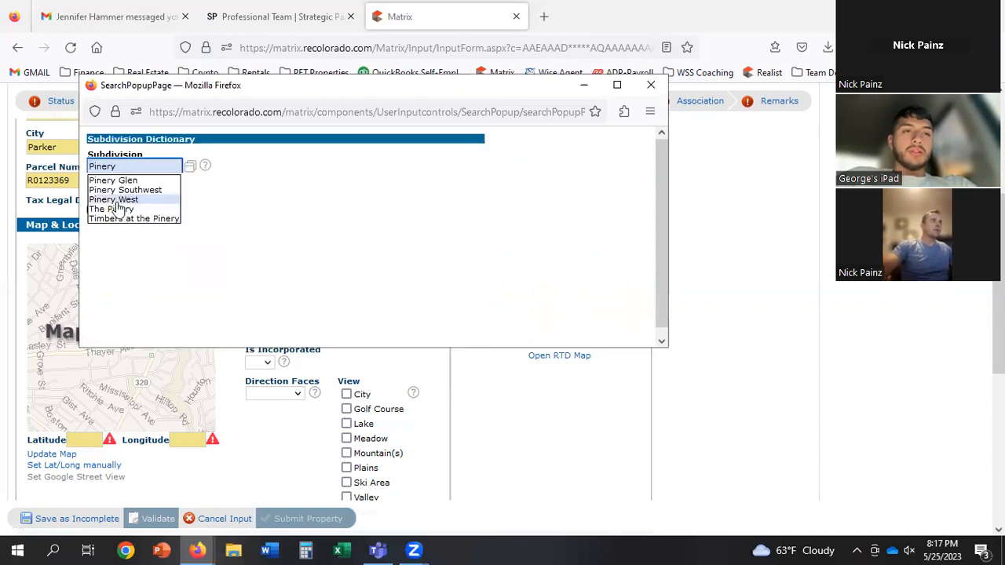
left_click(114, 209)
left_click(124, 210)
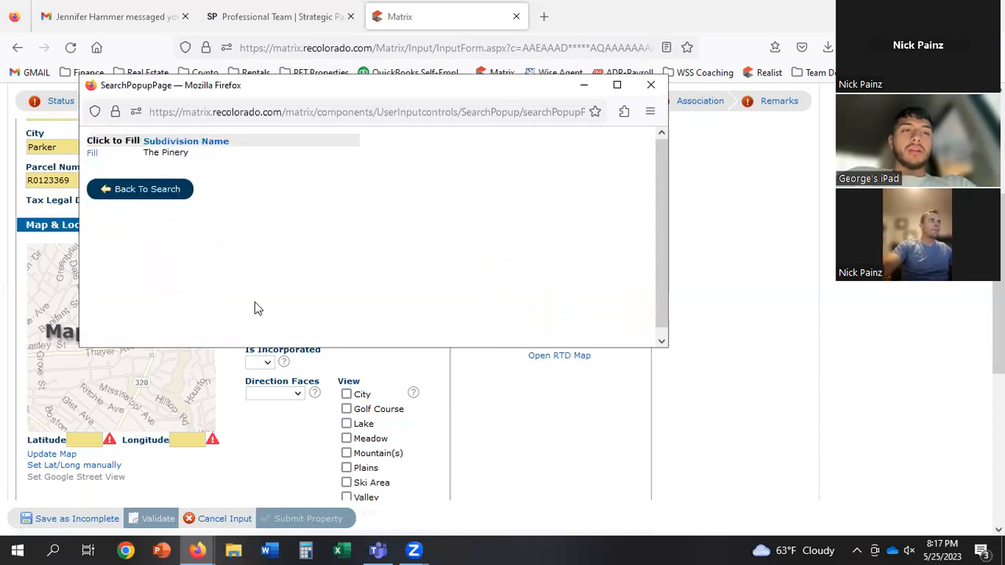
left_click(92, 153)
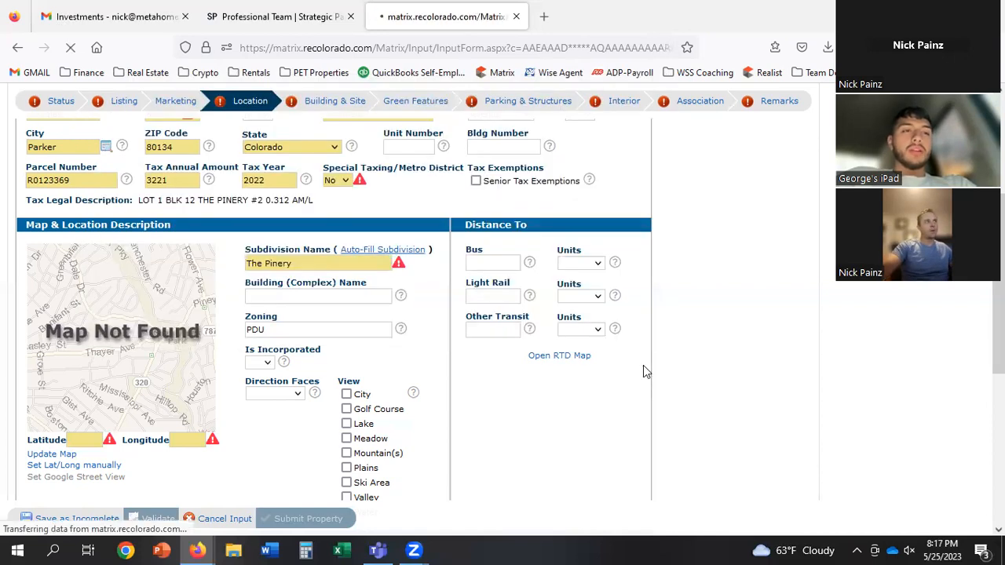
Step: Confirm Zoning is PDU and scroll down toward the Schools section
scroll(444, 416, "down", 3)
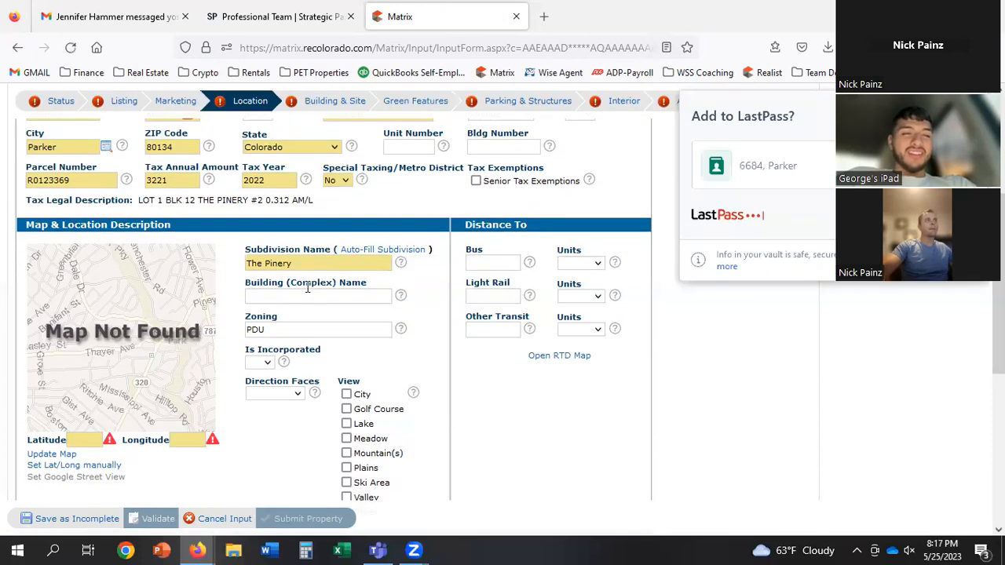
left_click(303, 335)
scroll(343, 350, "down", 1)
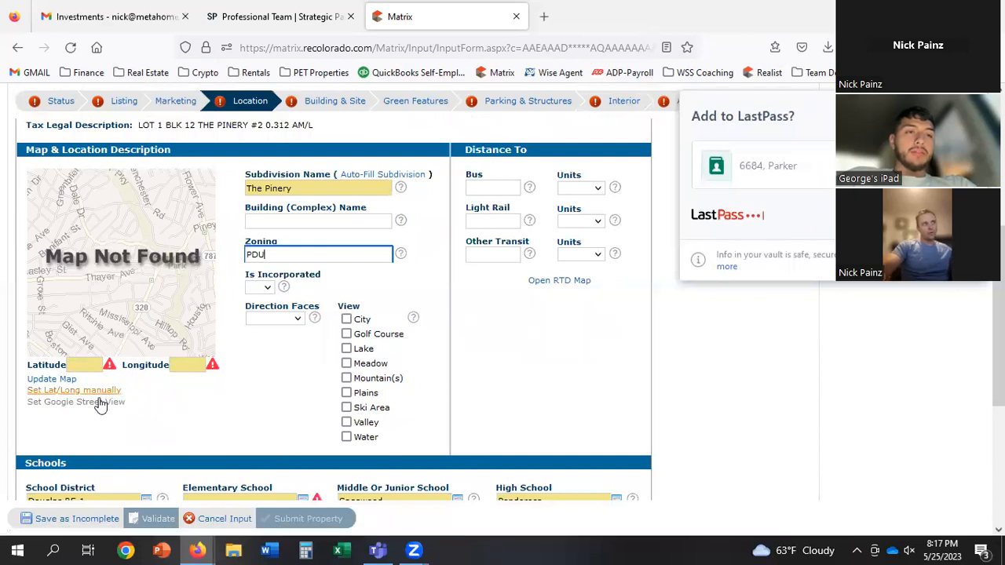
left_click(71, 396)
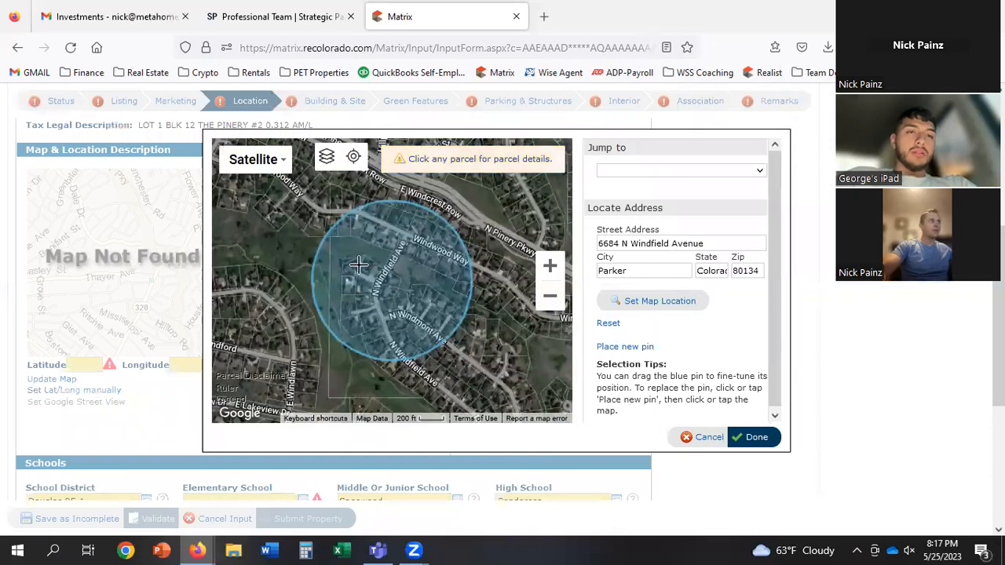
scroll(390, 283, "up", 1)
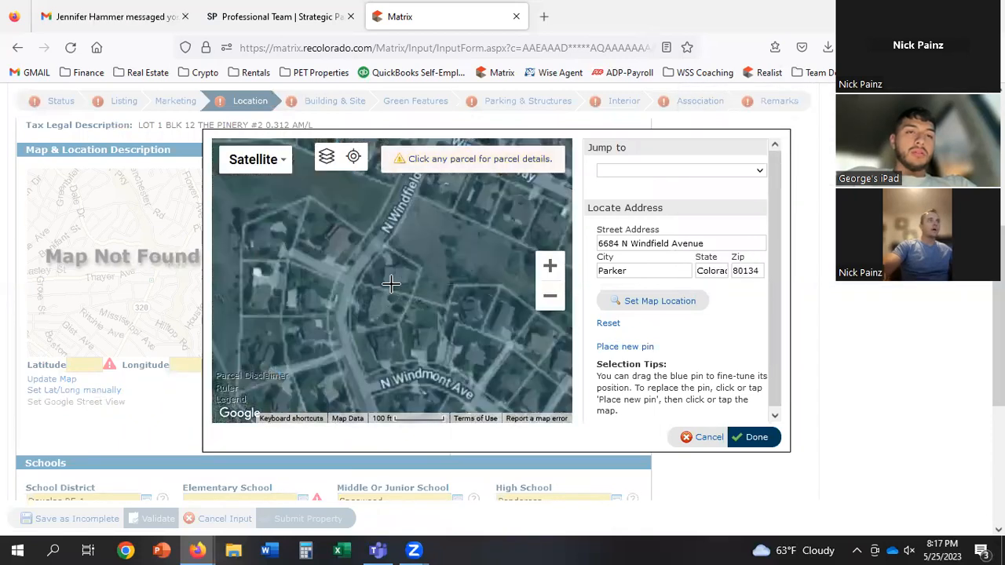
left_click(395, 269)
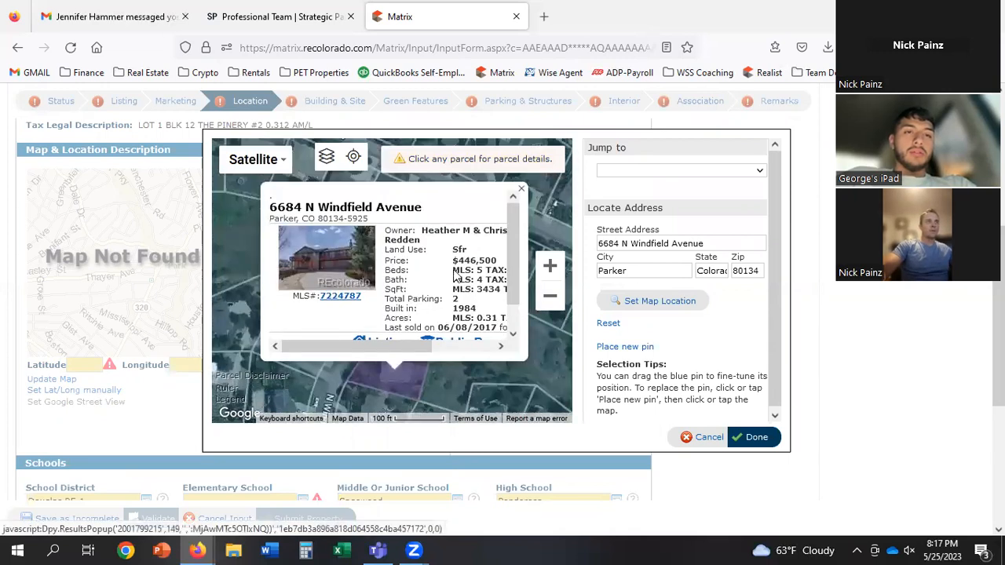
left_click_drag(426, 343, 460, 274)
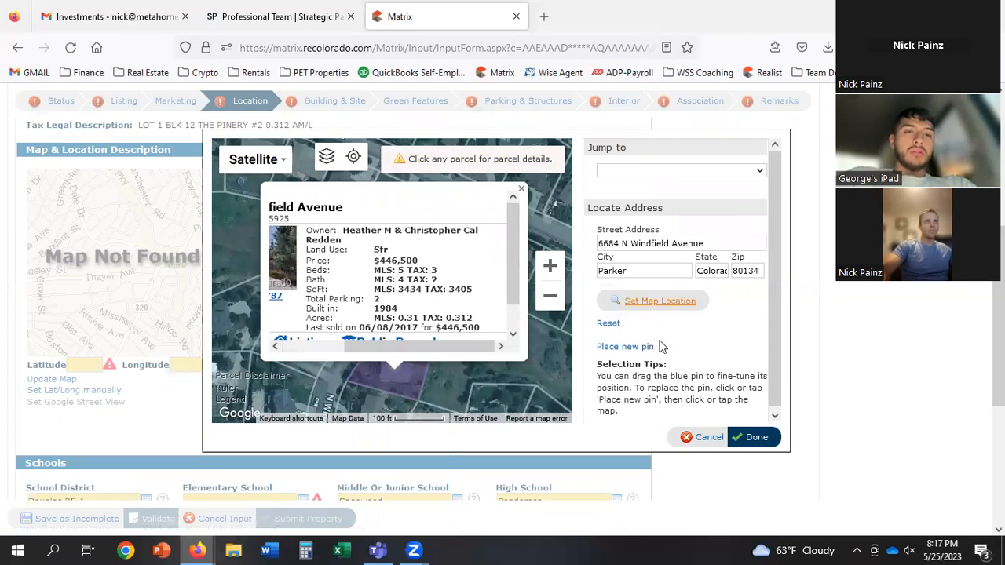
left_click(764, 440)
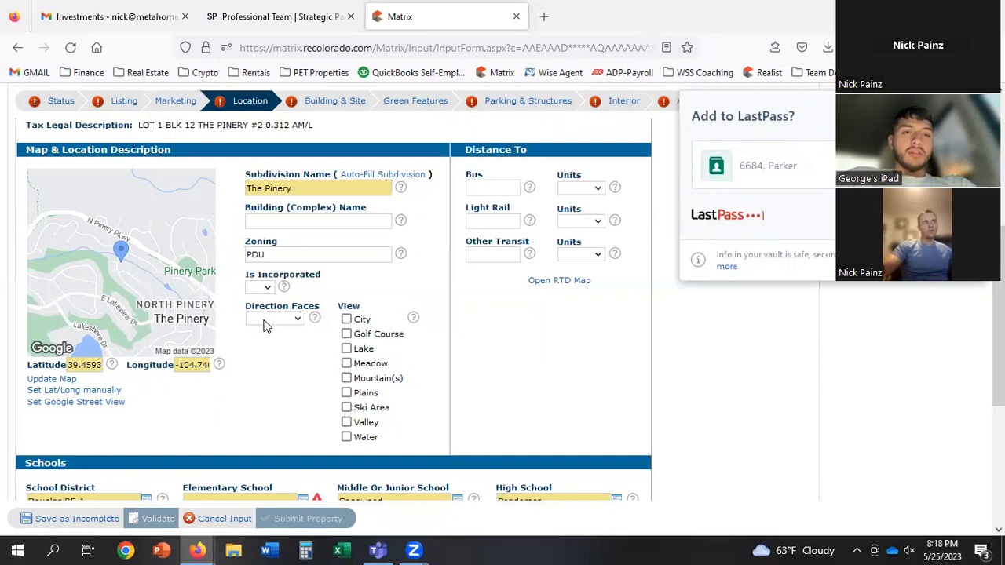
Step: Set Direction Faces to North and tick the Mountain(s) view
left_click(298, 320)
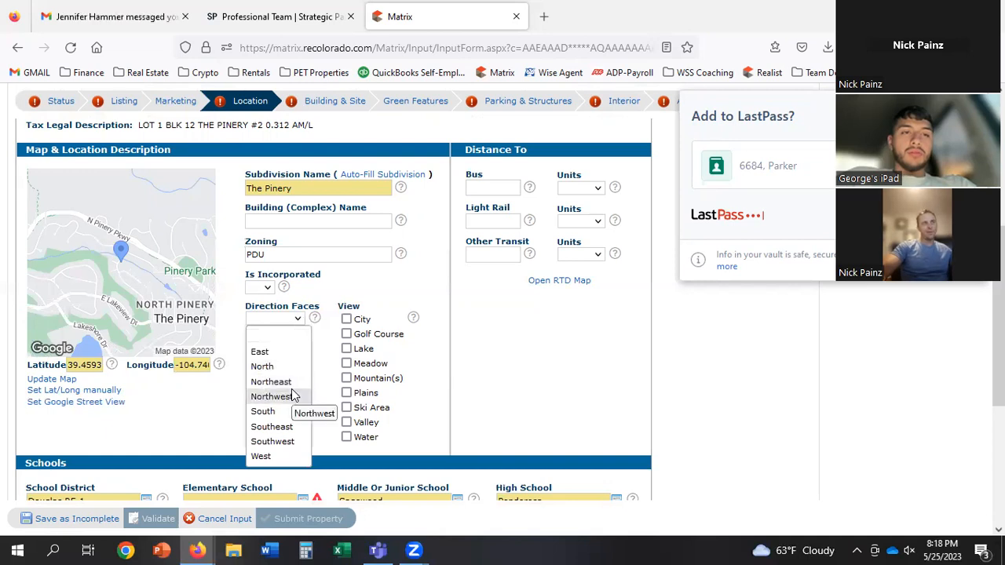
left_click(263, 367)
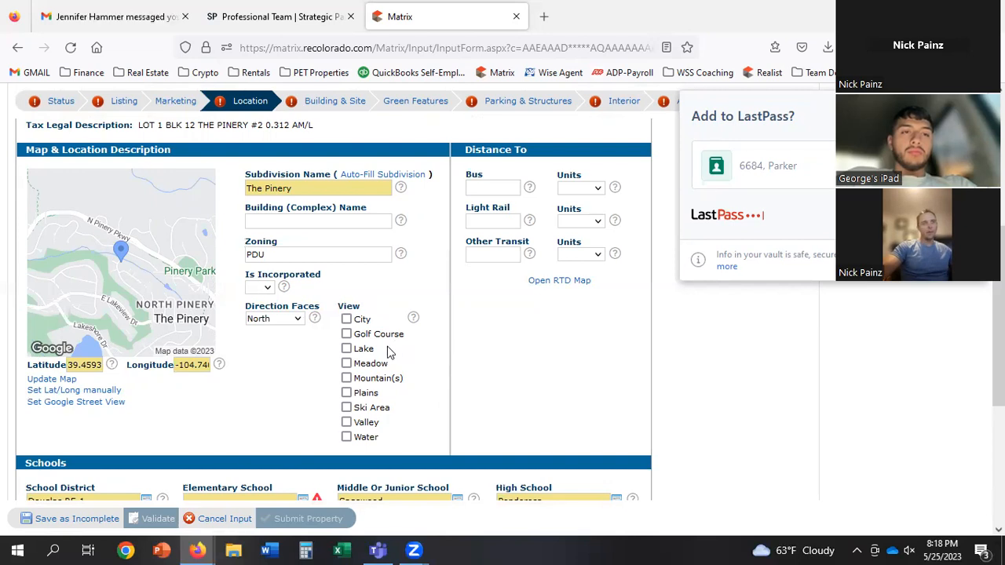
left_click(346, 378)
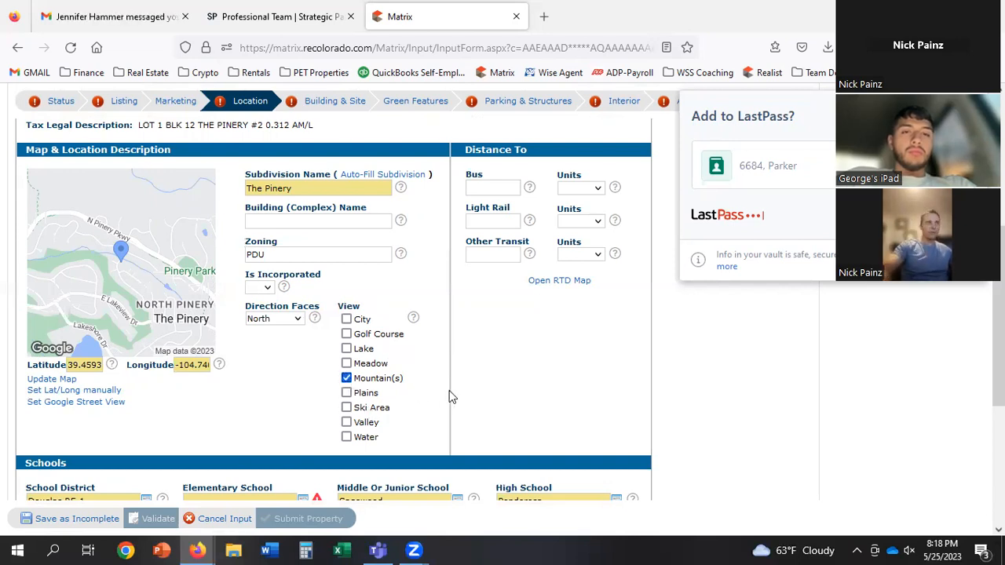
Step: Check the Elementary School choices and close the list without choosing one
scroll(447, 388, "down", 2)
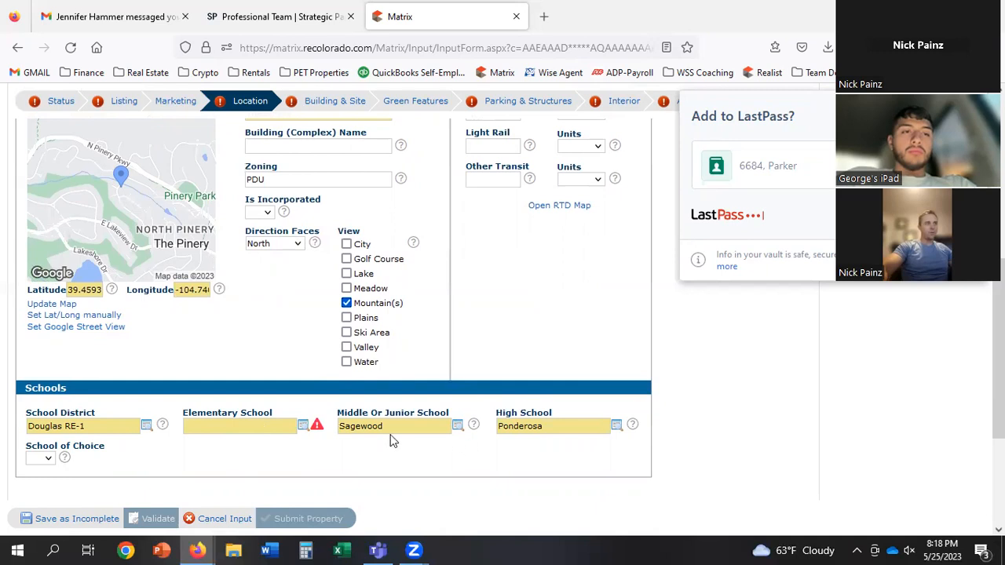
left_click(303, 426)
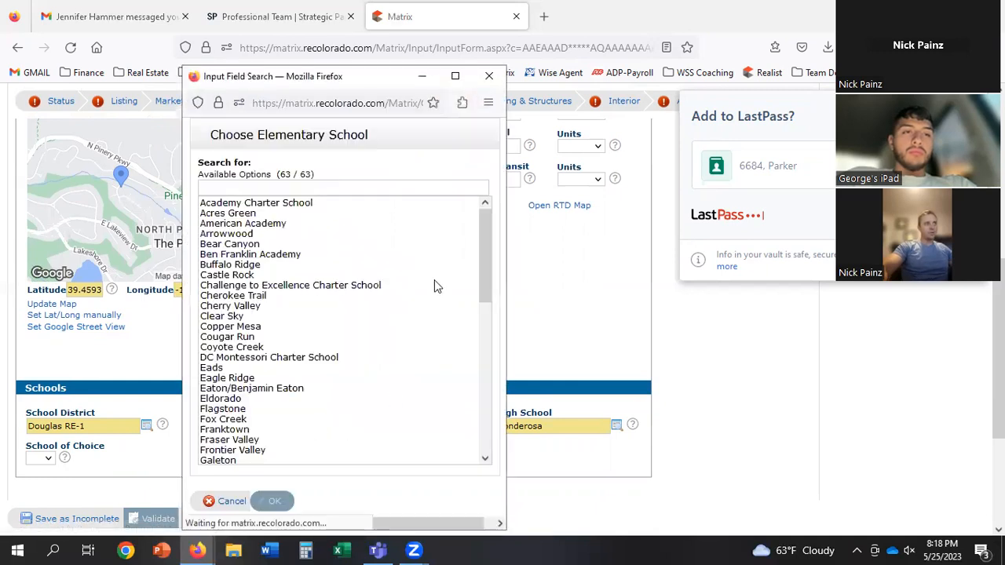
left_click(489, 76)
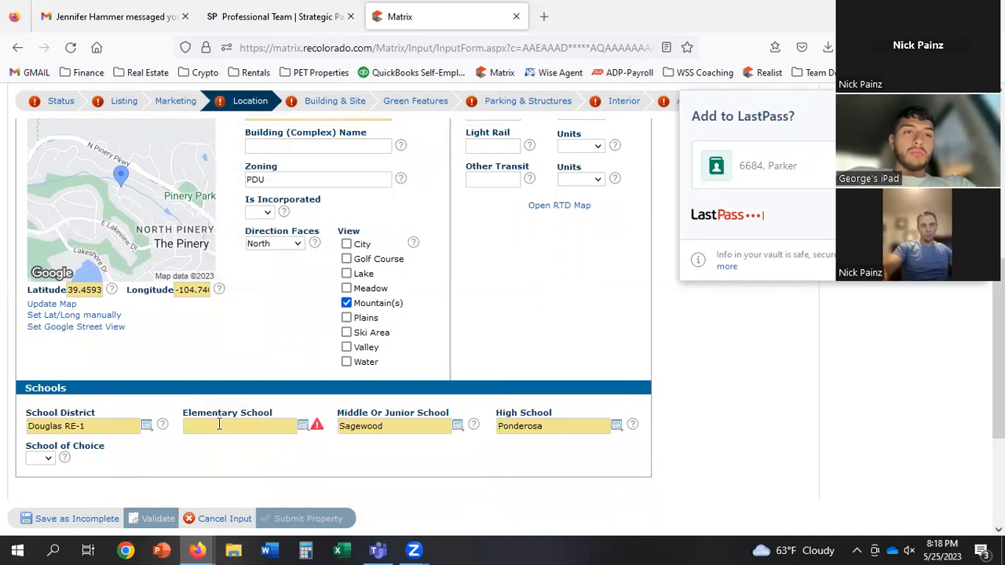
Step: Open Realist tax records in a new tab from the top menu
scroll(298, 382, "up", 2)
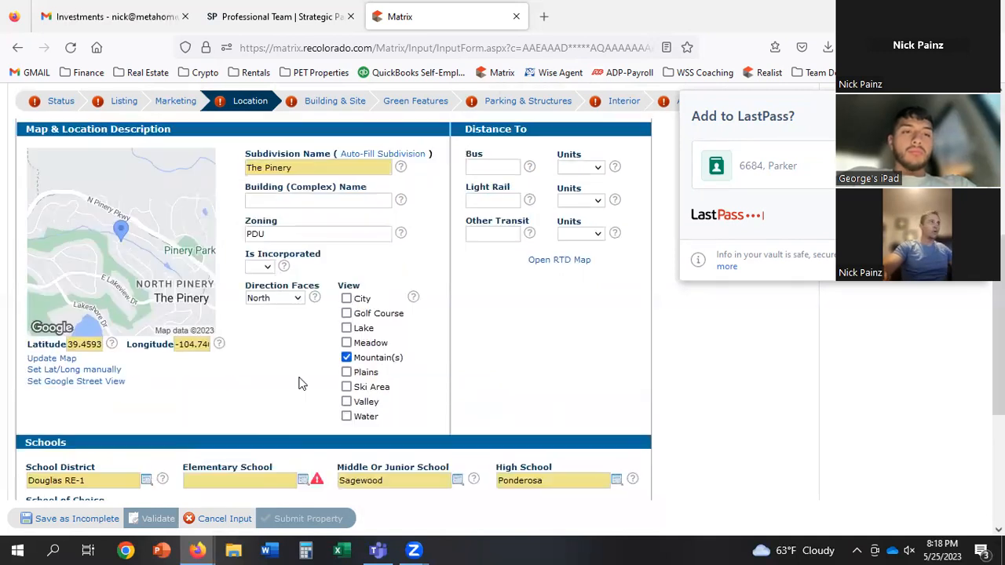
scroll(355, 186, "up", 5)
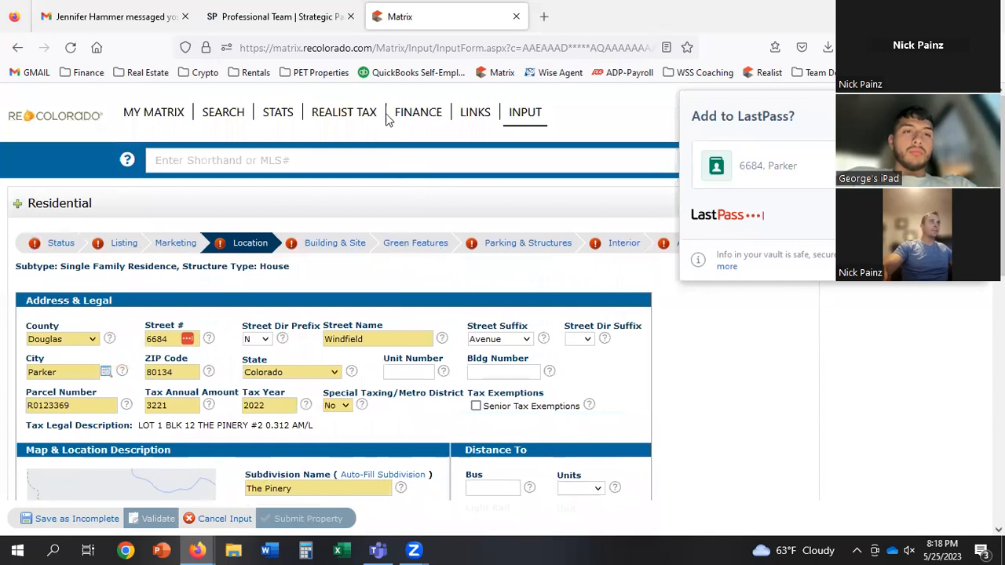
left_click(336, 116)
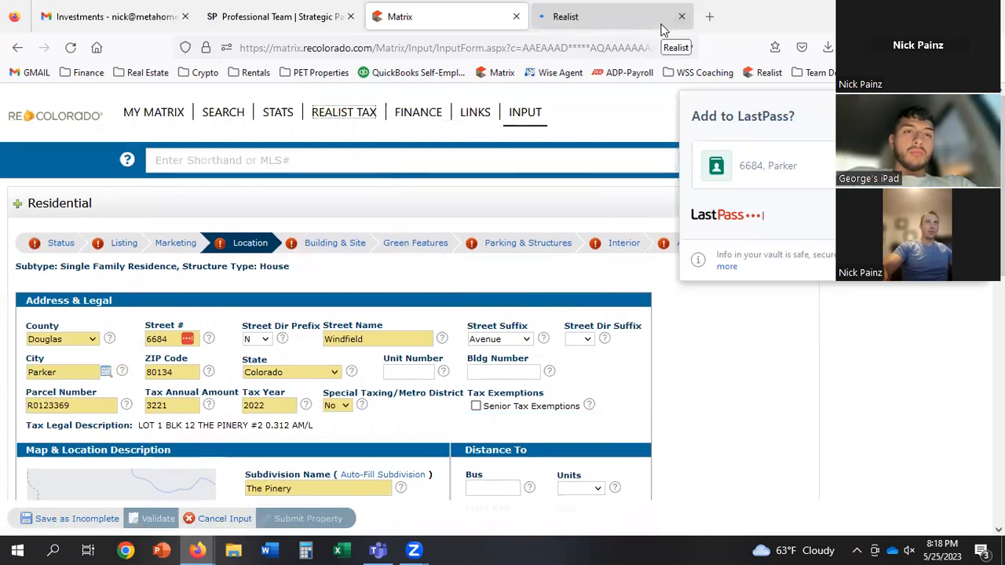
left_click(612, 19)
left_click(100, 211)
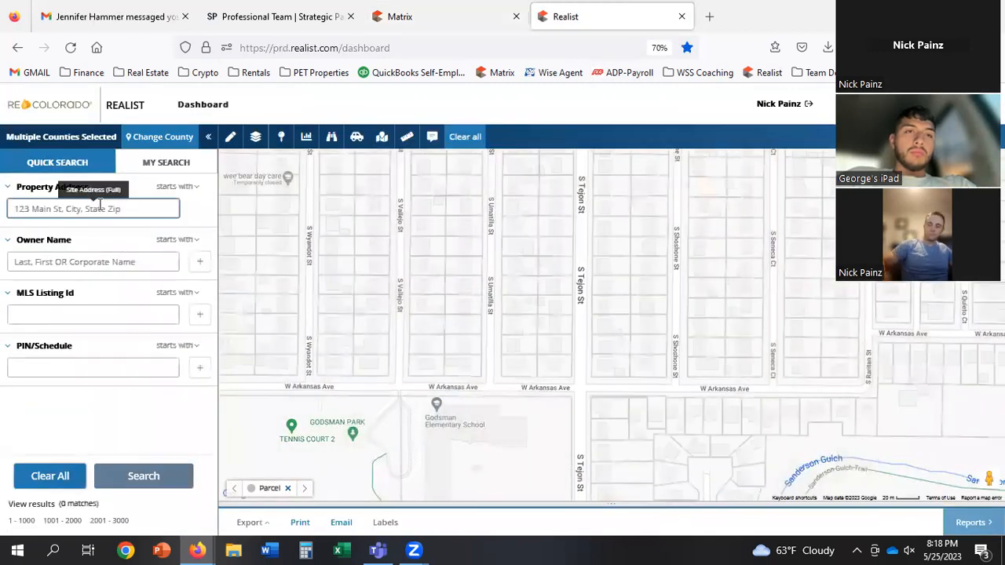
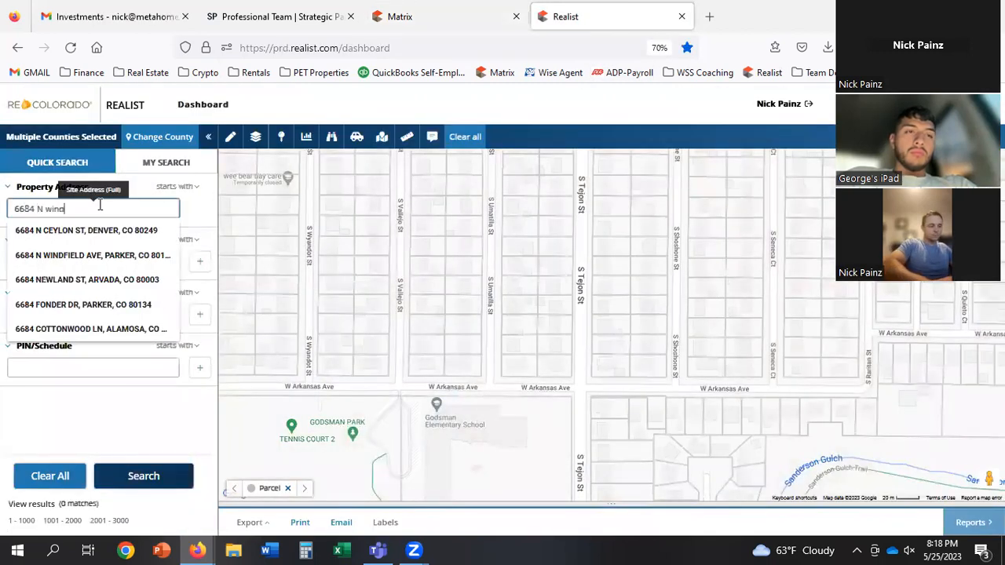
key("Return")
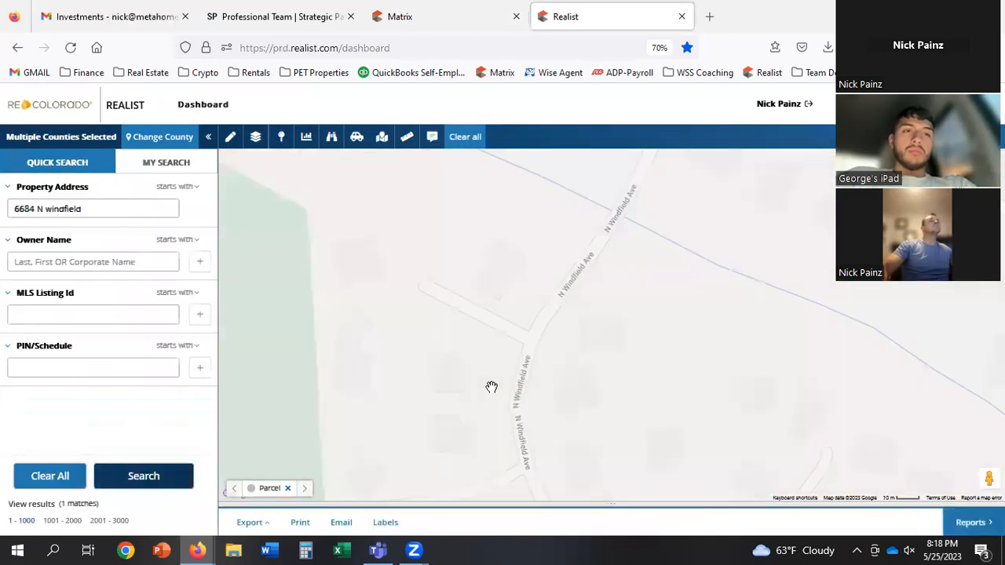
Step: Open the parcel's property details report and read its schools: Northeast Elem/Mtn., Sagewood, Ponderosa
left_click_drag(607, 504, 607, 465)
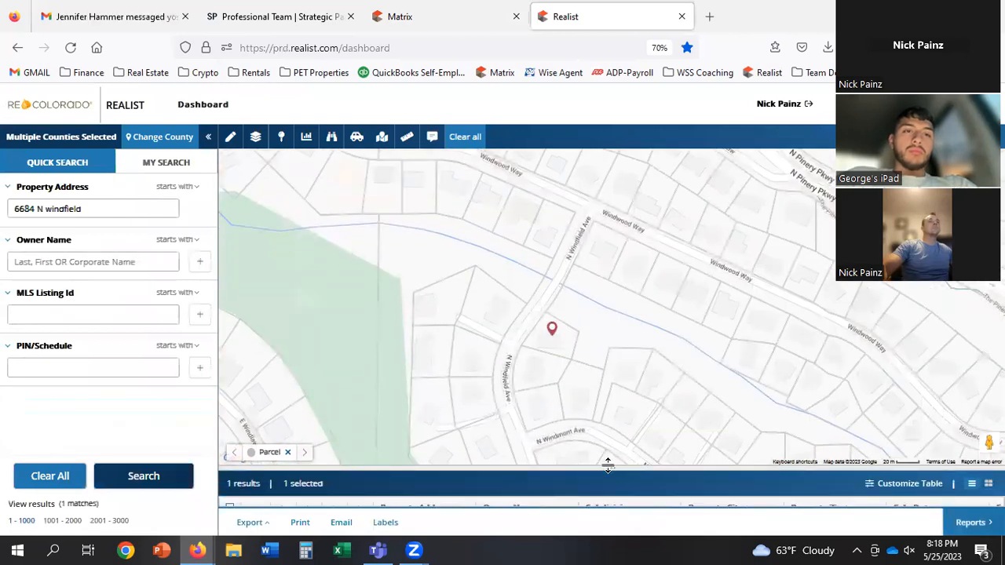
left_click(610, 409)
left_click(678, 355)
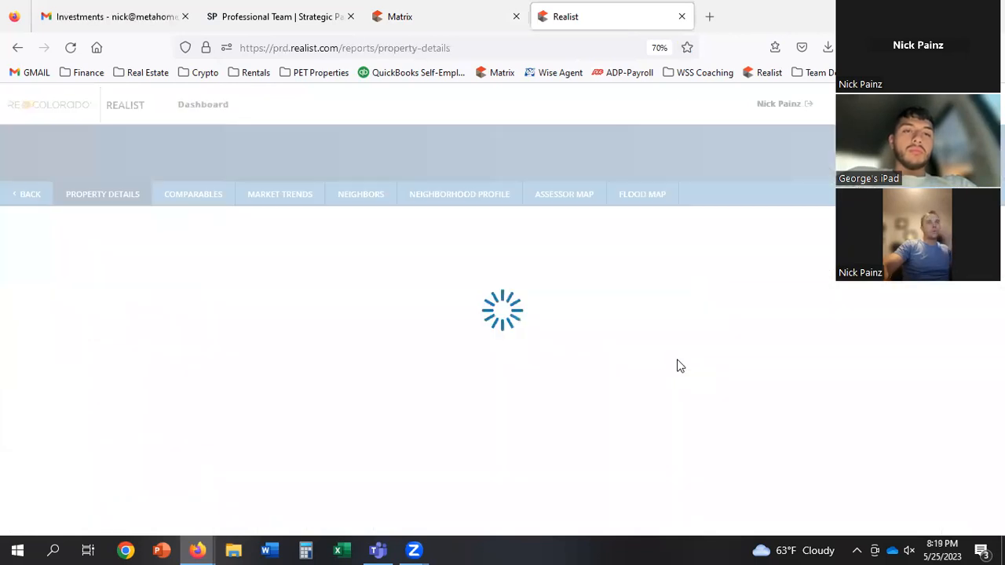
scroll(567, 392, "down", 5)
scroll(566, 393, "up", 1)
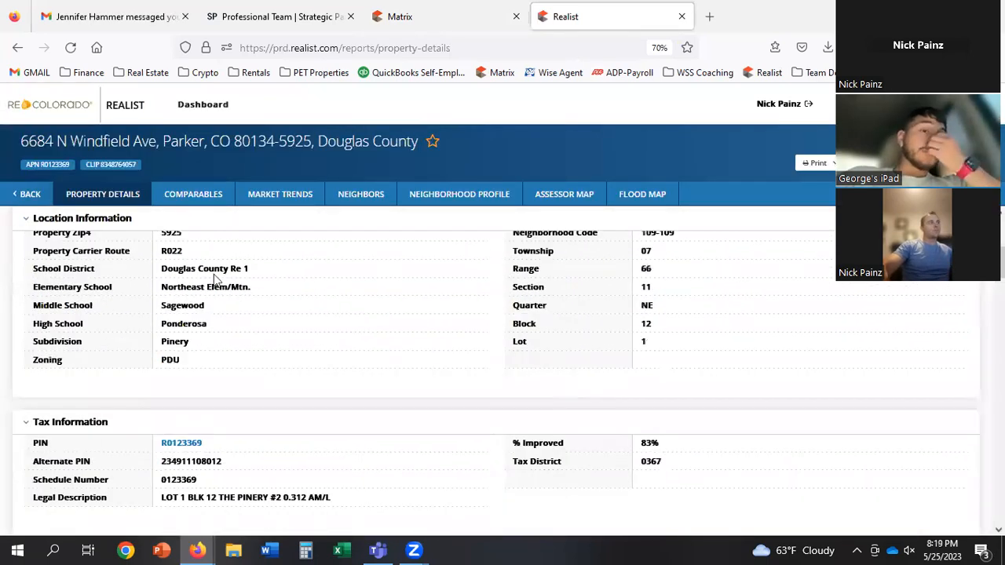
left_click_drag(265, 287, 161, 290)
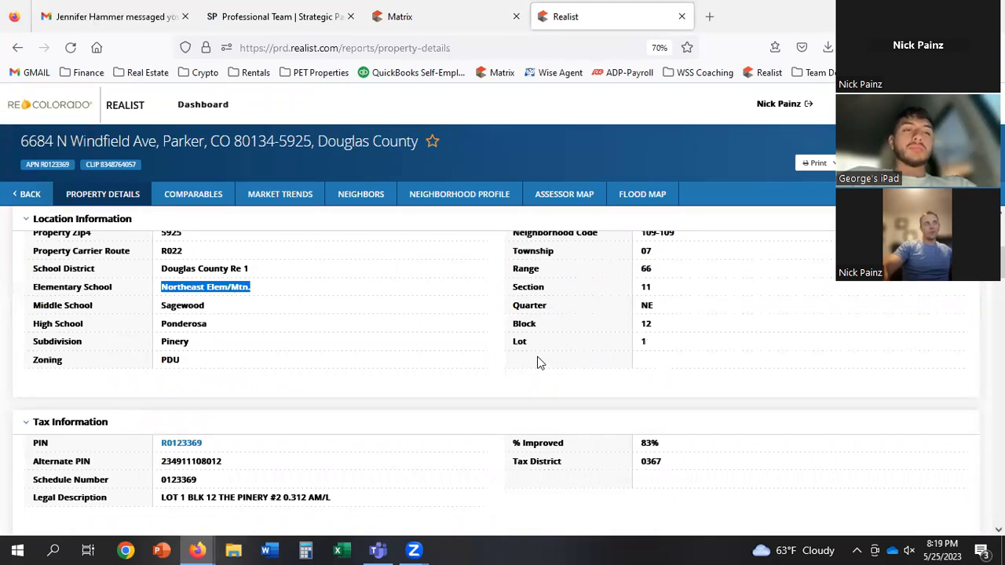
left_click_drag(206, 307, 171, 313)
left_click_drag(170, 325, 170, 325)
left_click(233, 316)
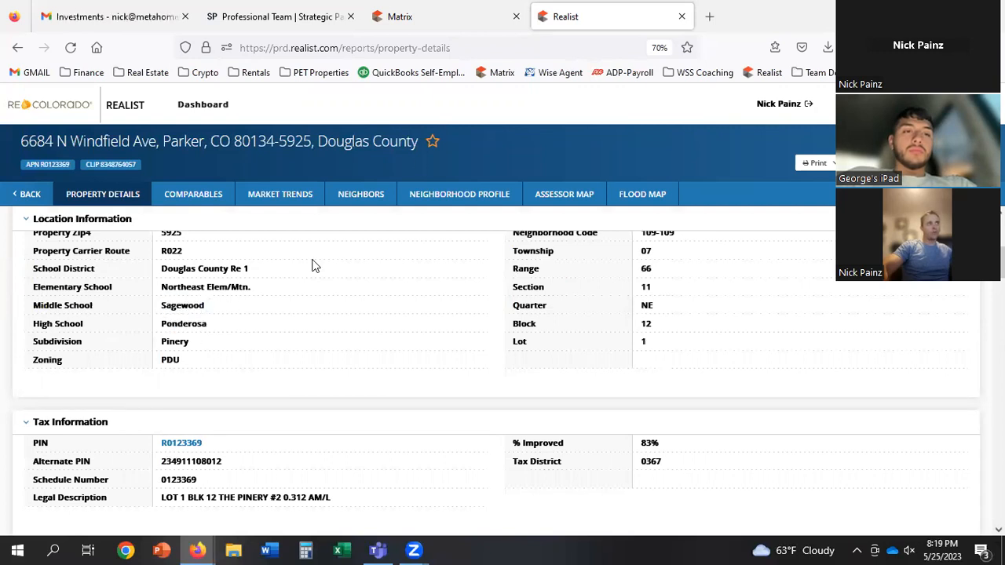
Step: Choose Northeast as the listing's elementary school in Matrix, rechecking the name in Realist
left_click(396, 24)
scroll(340, 353, "down", 5)
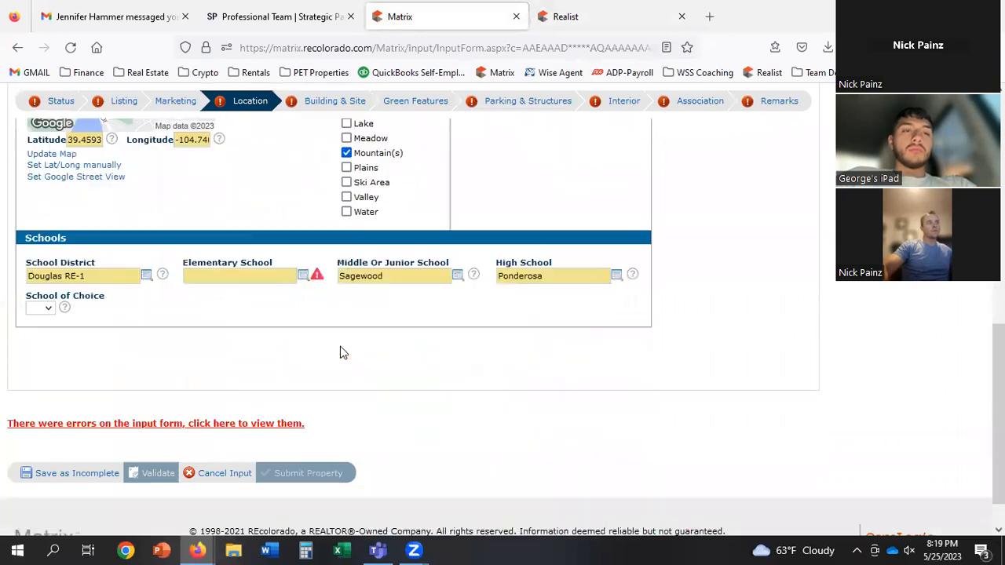
left_click(303, 275)
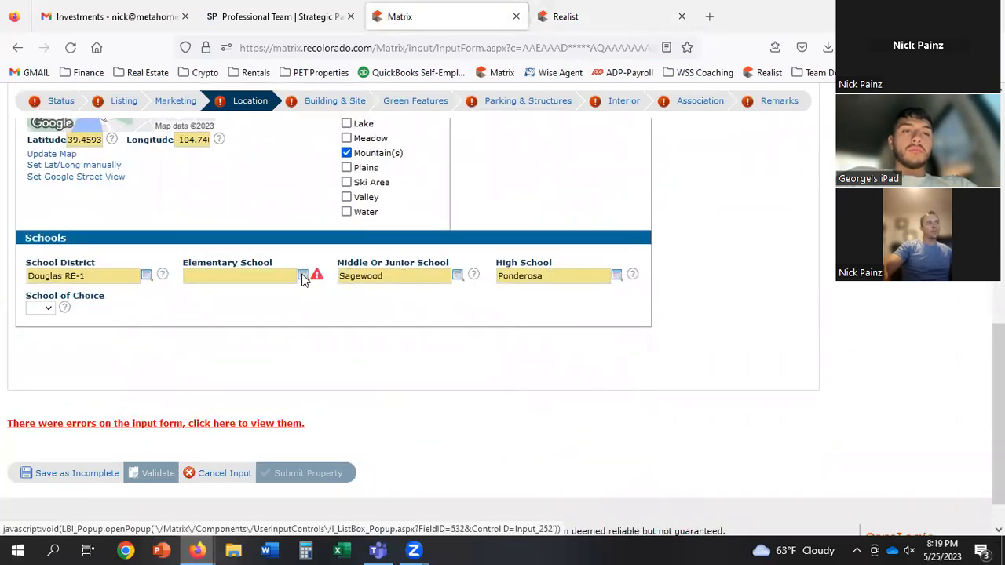
scroll(369, 354, "down", 7)
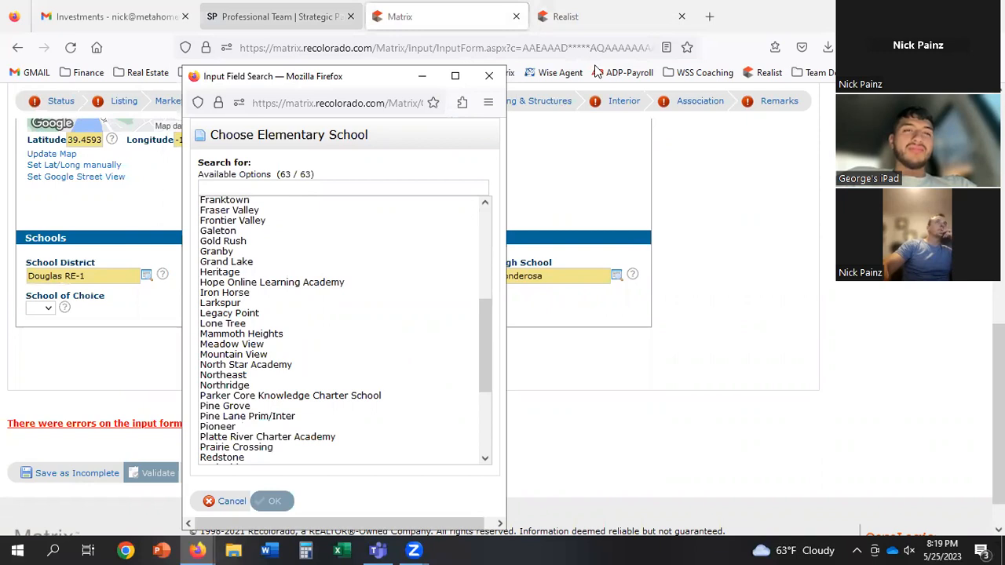
left_click(565, 16)
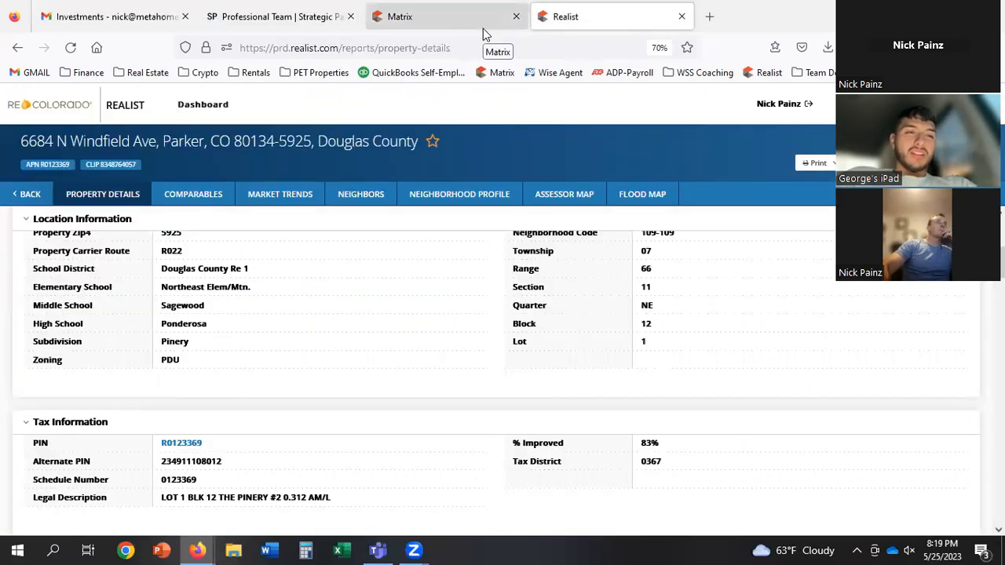
left_click(483, 28)
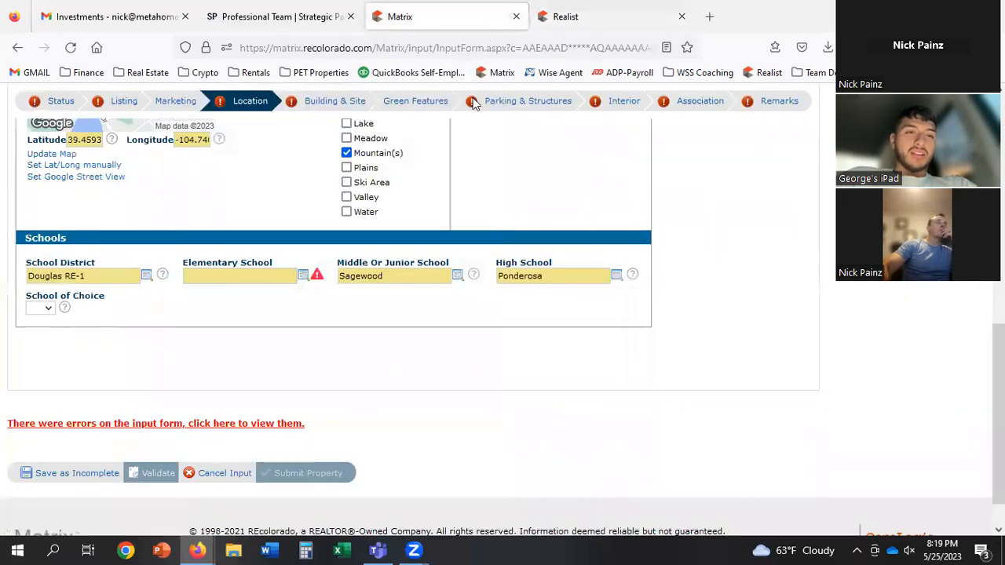
left_click(303, 276)
scroll(345, 380, "down", 5)
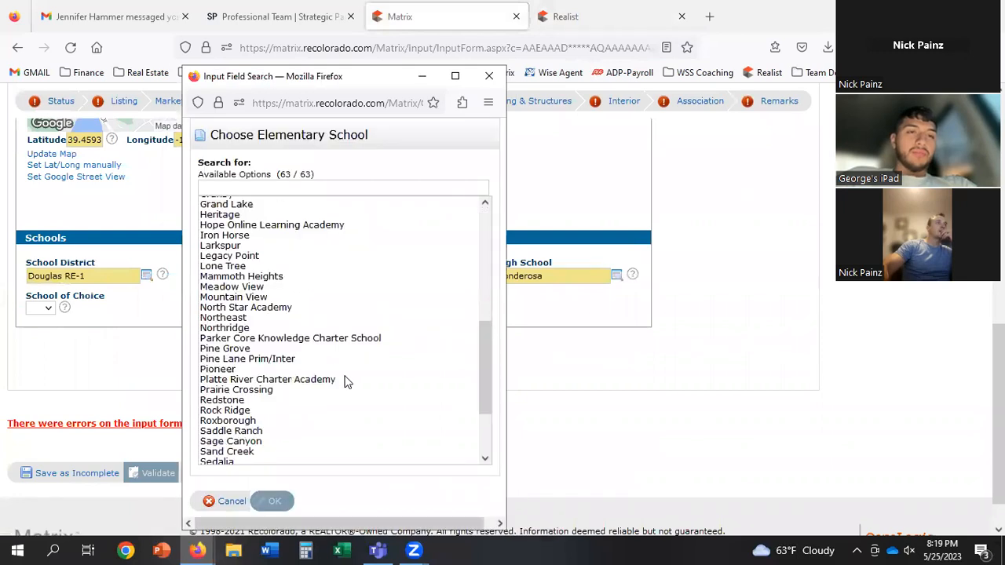
left_click(234, 318)
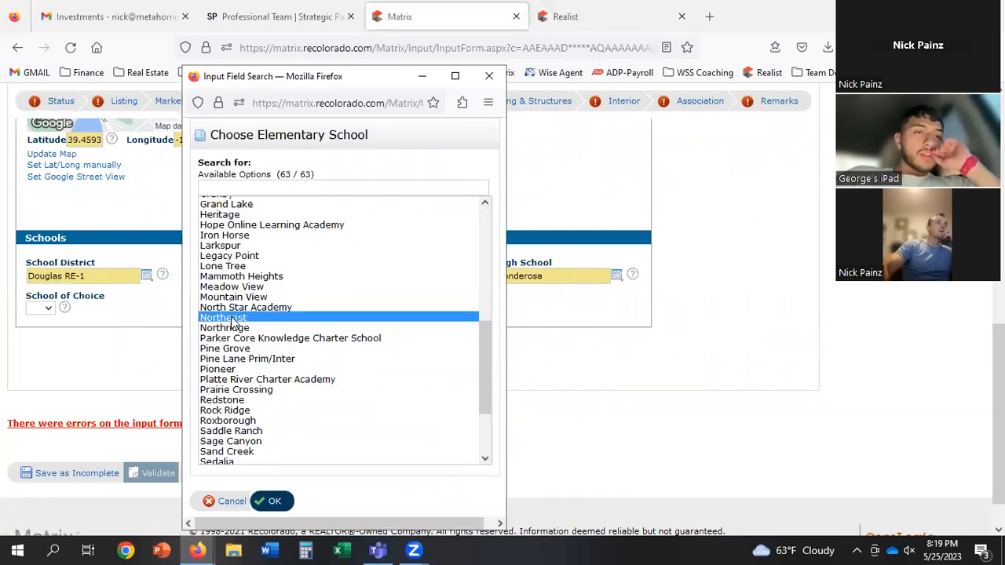
left_click(276, 501)
Step: Move on to the Building & Site section of the listing
scroll(295, 363, "up", 5)
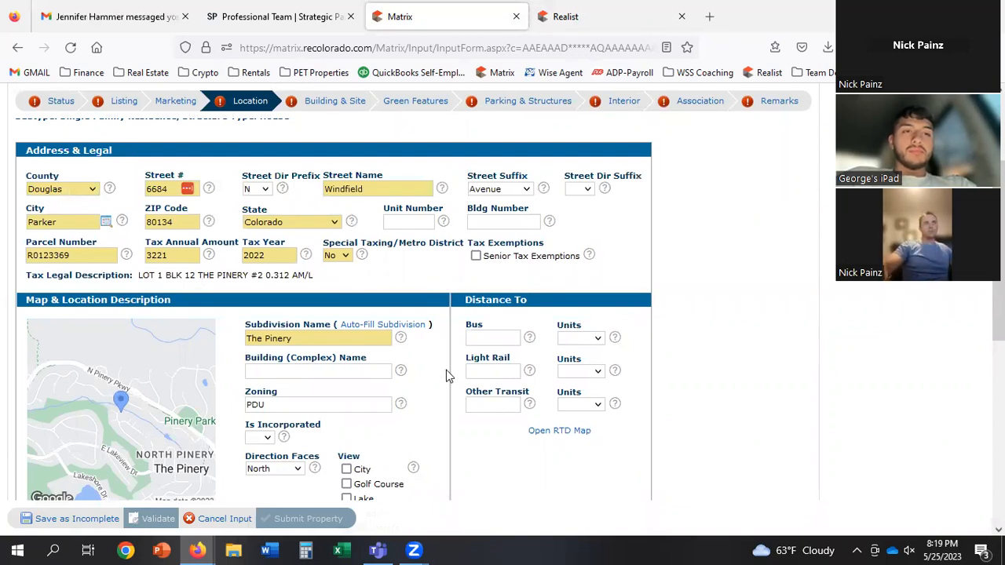
scroll(476, 410, "down", 2)
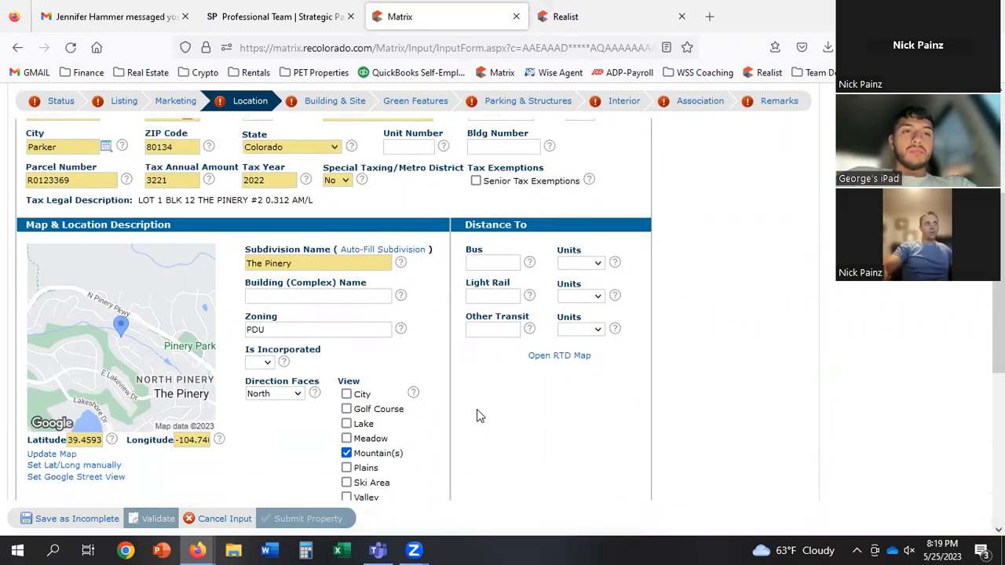
scroll(476, 415, "down", 2)
scroll(479, 414, "up", 8)
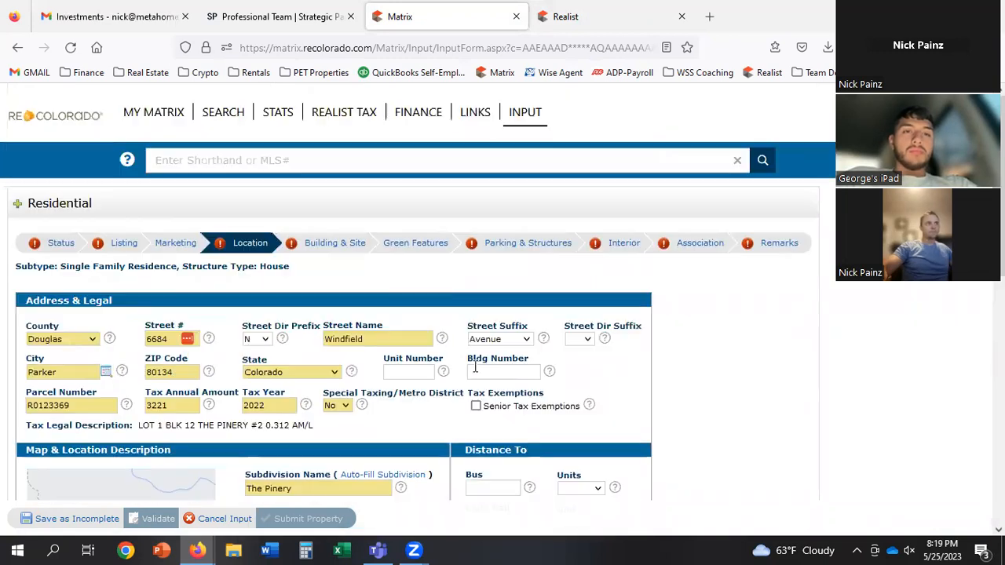
left_click(327, 248)
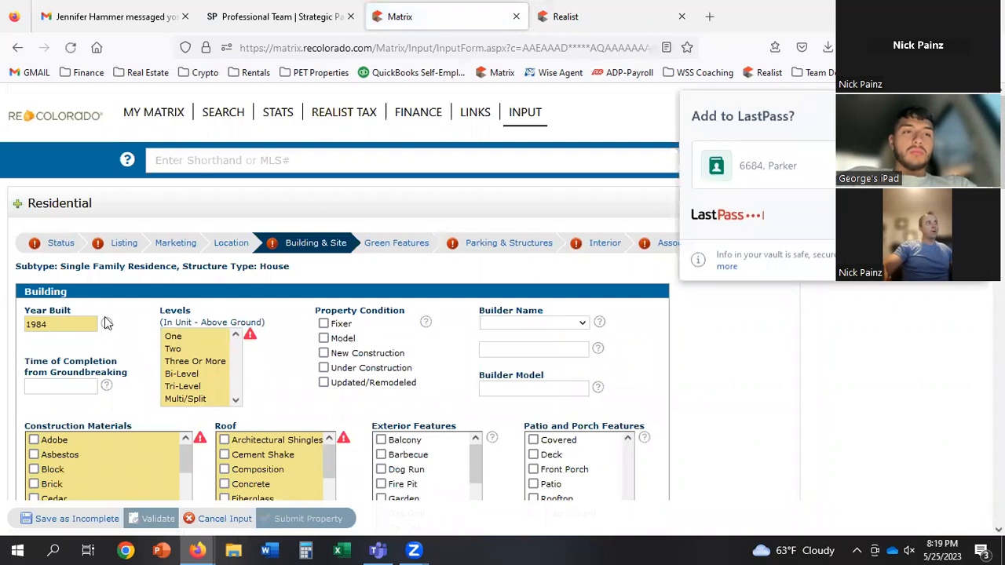
Step: Confirm Year Built is 1984 and set the above-ground Levels to Two
left_click(65, 325)
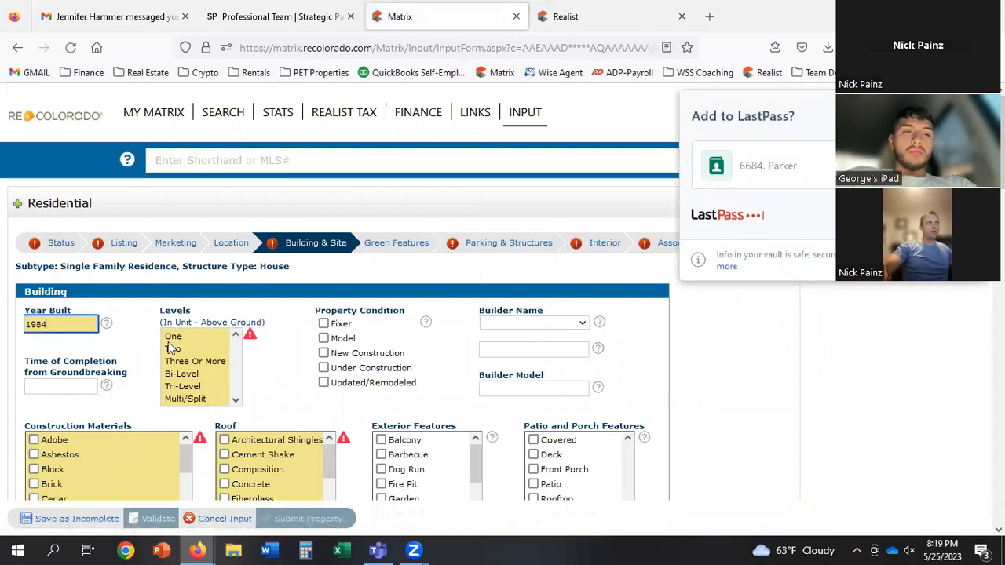
left_click_drag(170, 321, 245, 320)
left_click(246, 321)
left_click(177, 349)
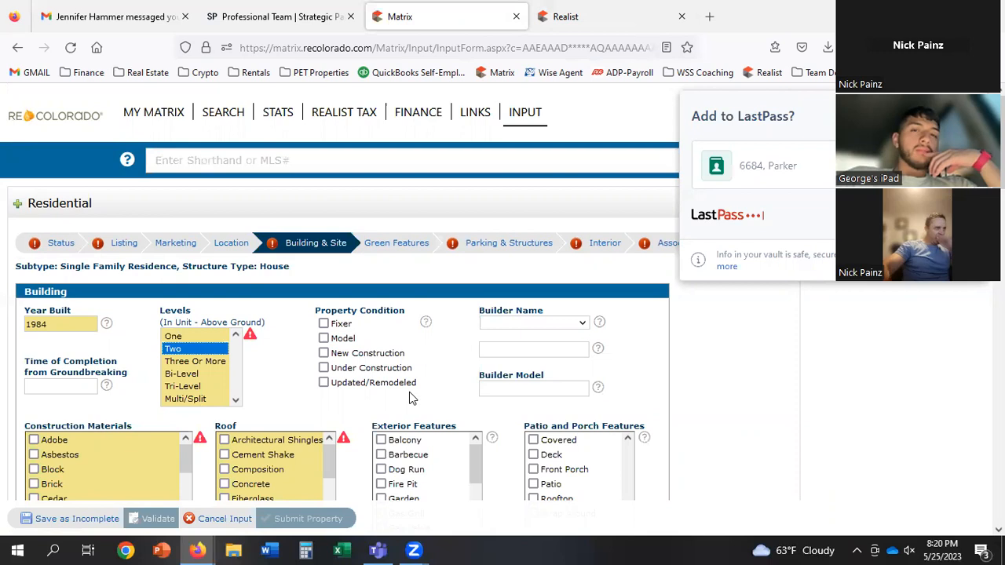
Step: Tick Cement Siding and Frame as the construction materials
scroll(375, 381, "down", 2)
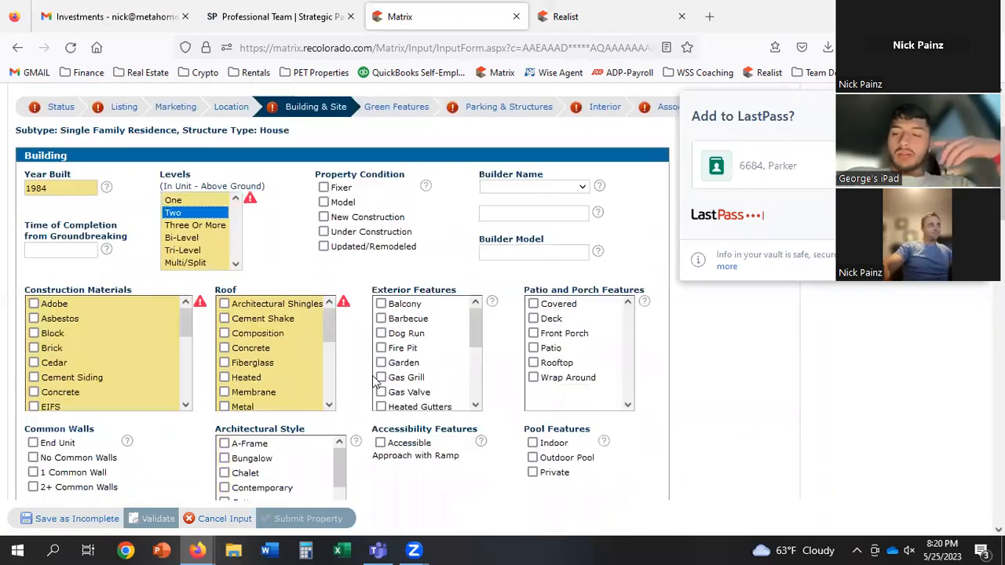
left_click_drag(188, 316, 192, 336)
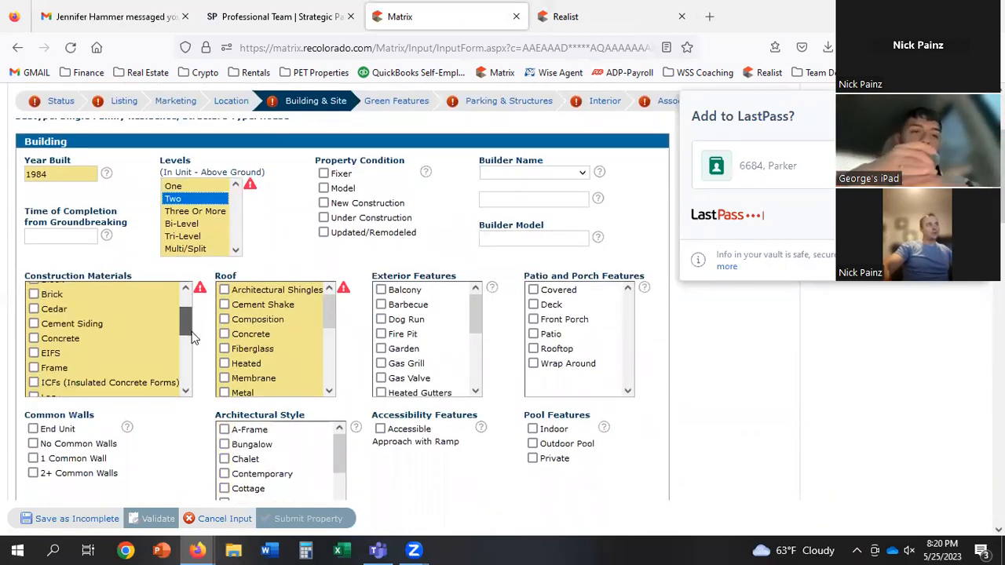
left_click(61, 319)
left_click_drag(183, 328, 198, 307)
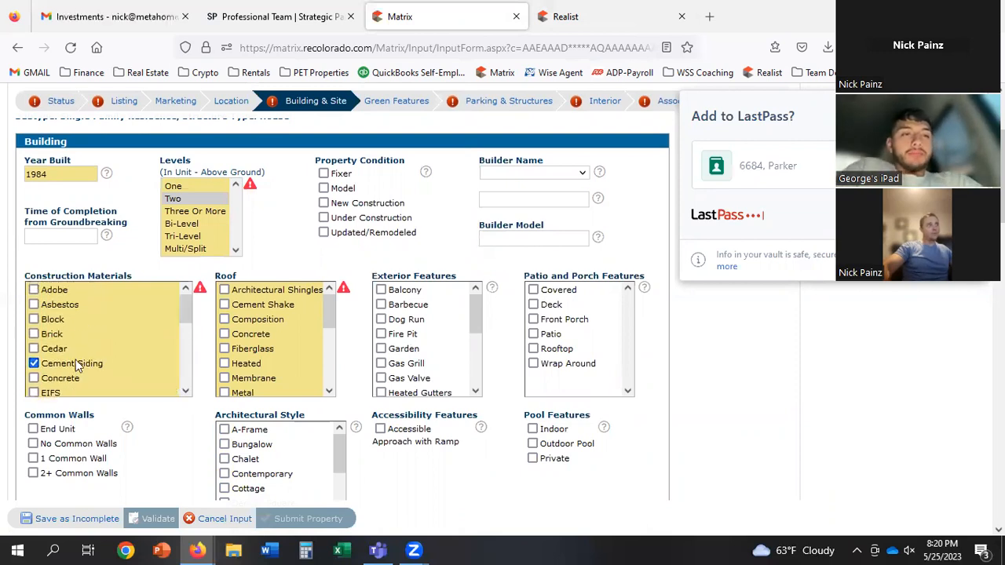
scroll(78, 366, "down", 5)
left_click(57, 395)
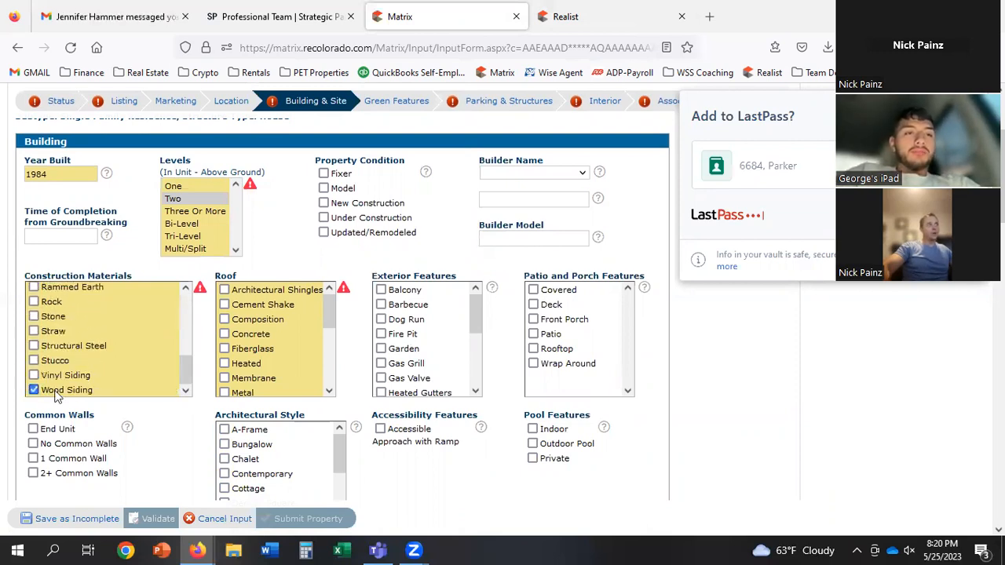
scroll(59, 385, "up", 5)
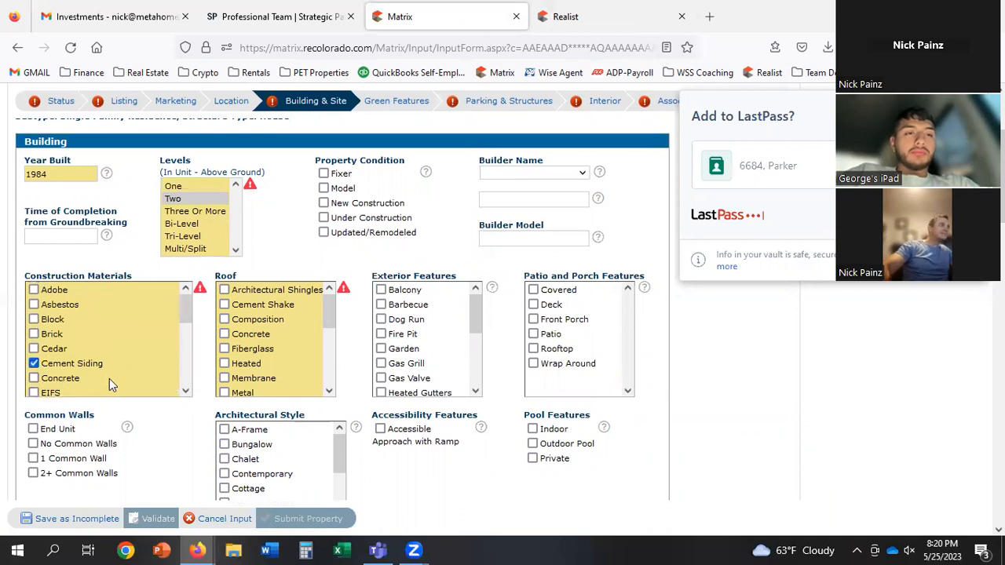
scroll(113, 349, "down", 3)
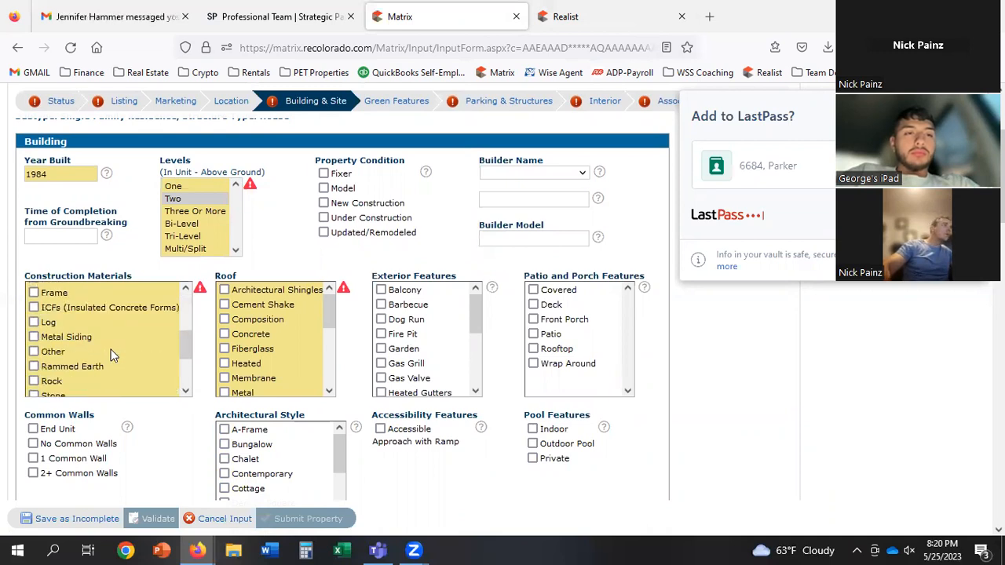
scroll(139, 330, "up", 3)
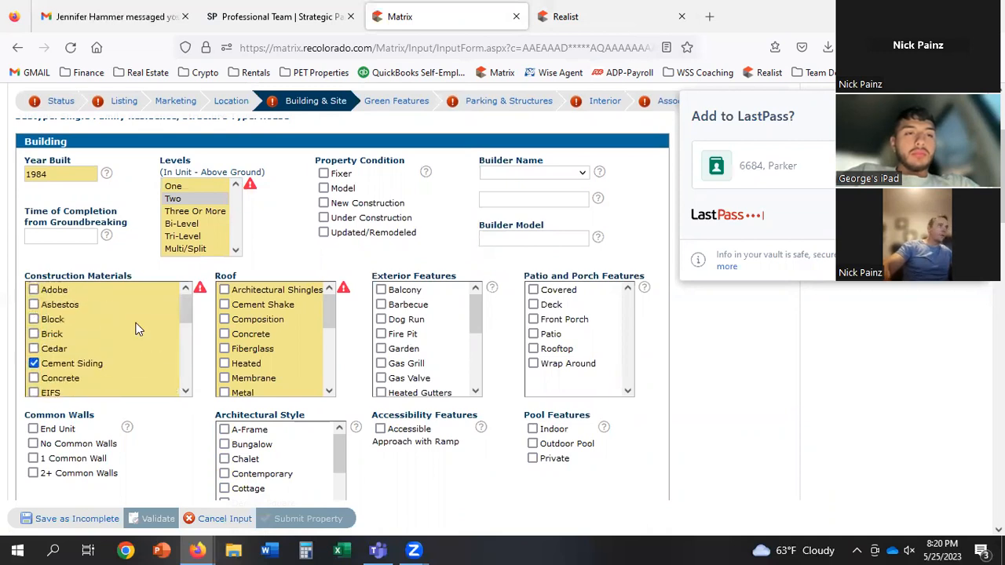
scroll(188, 345, "down", 2)
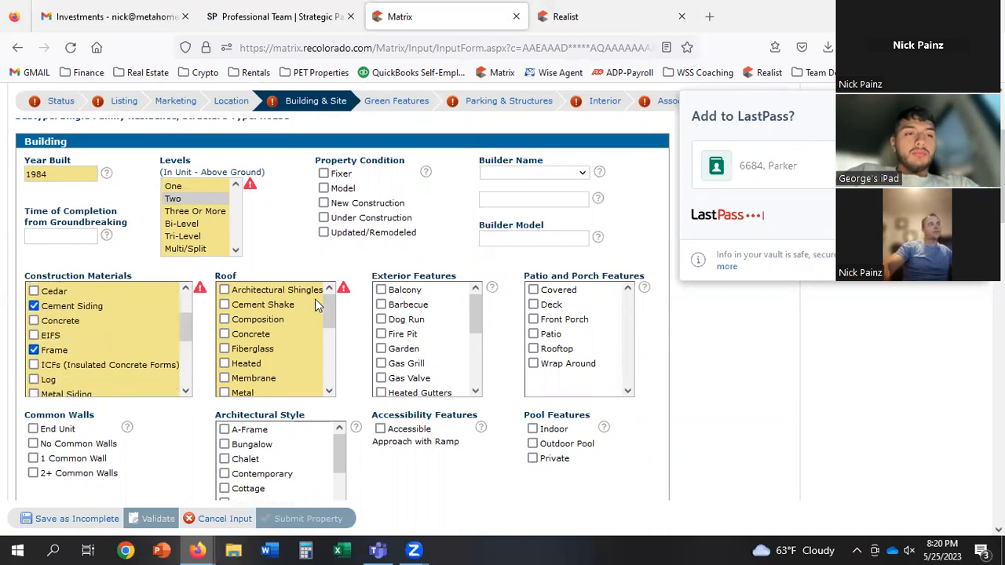
Step: Set the roof to Architectural Shingles and add Rain Gutters as an exterior feature
left_click(261, 290)
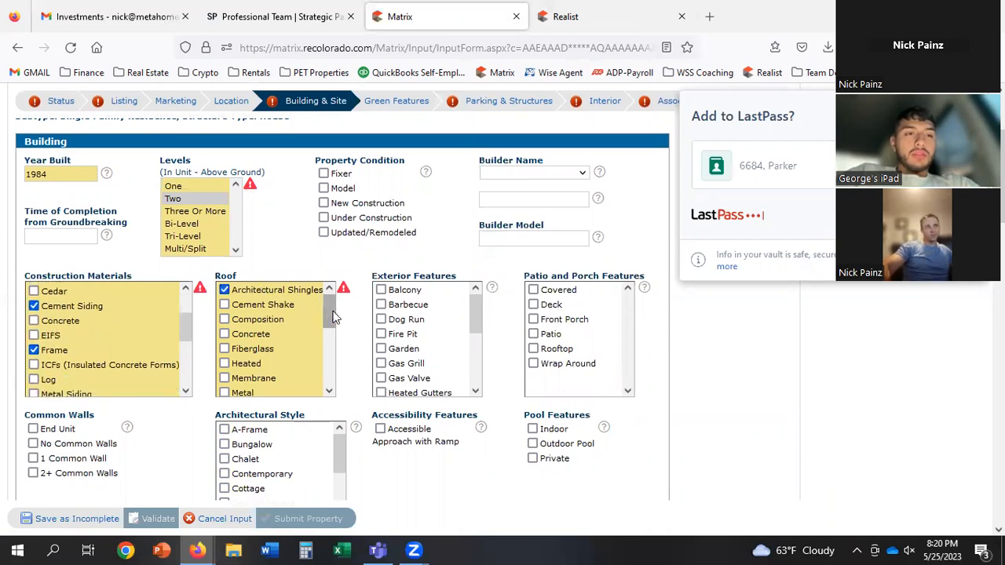
left_click_drag(333, 315, 366, 366)
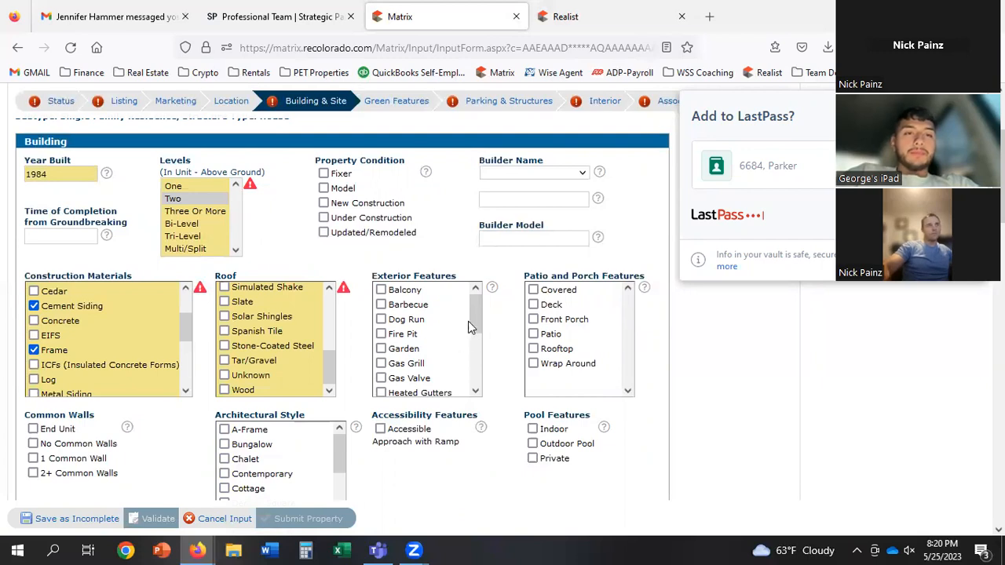
left_click_drag(476, 304, 470, 335)
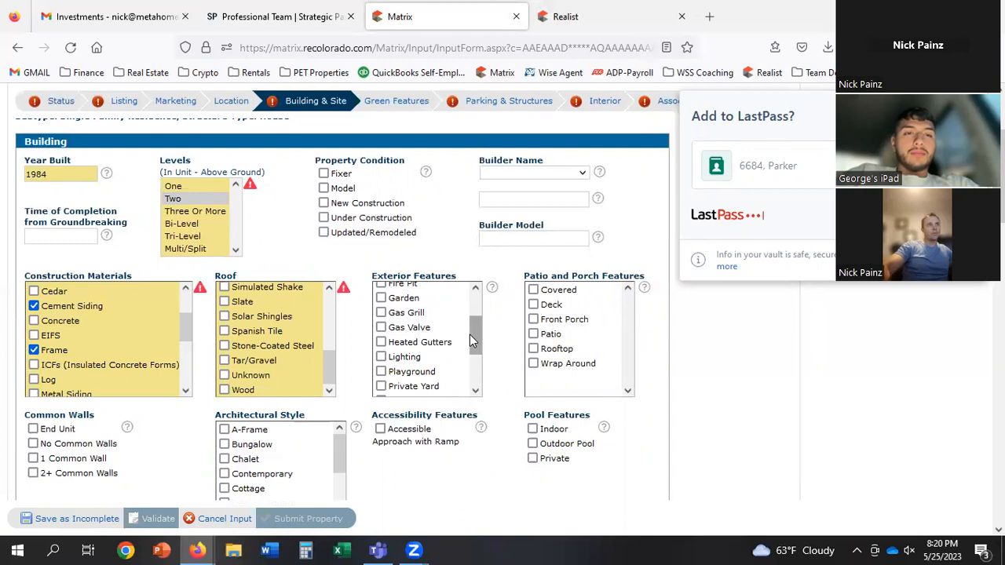
scroll(381, 330, "down", 2)
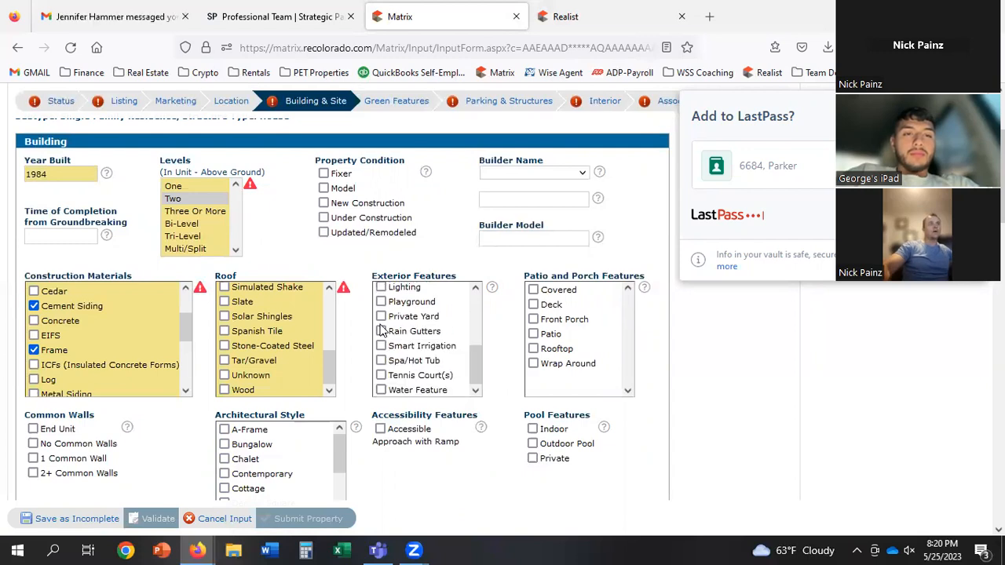
left_click(381, 331)
Step: Tick Deck as a patio and porch feature
left_click_drag(478, 375, 484, 320)
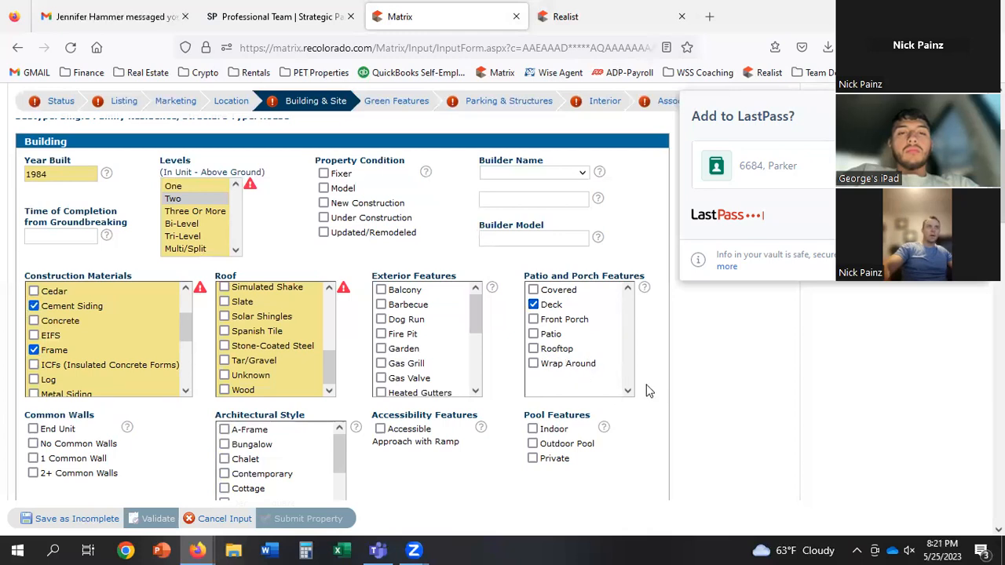
scroll(514, 387, "down", 2)
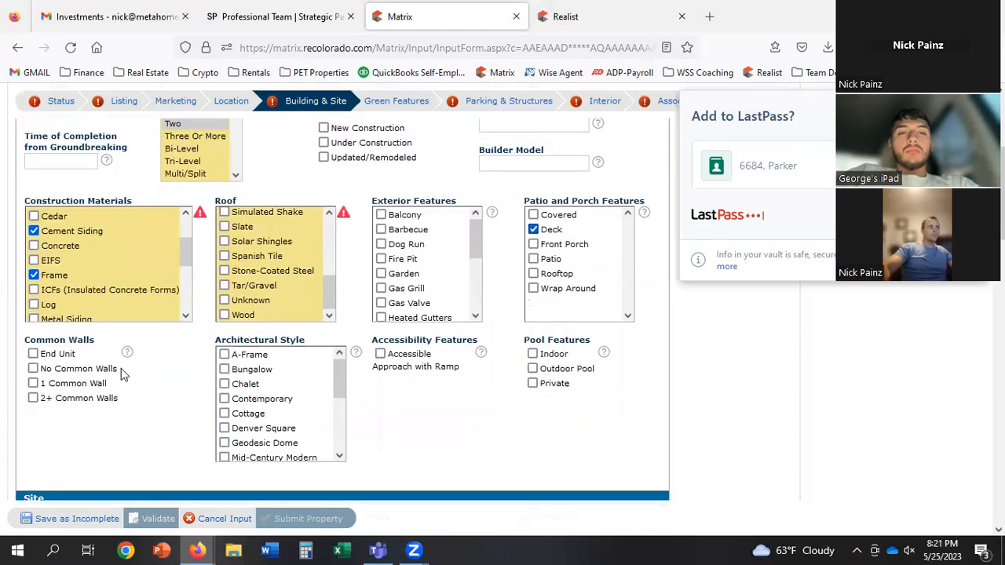
scroll(121, 368, "down", 2)
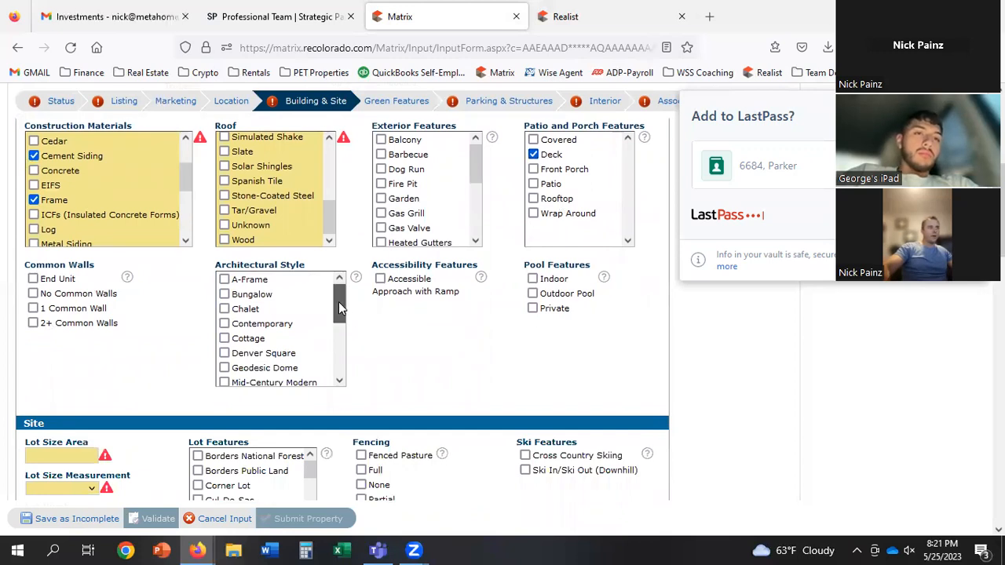
mouse_move(338, 301)
left_mouse_down()
mouse_move(351, 361)
mouse_move(345, 301)
left_mouse_up()
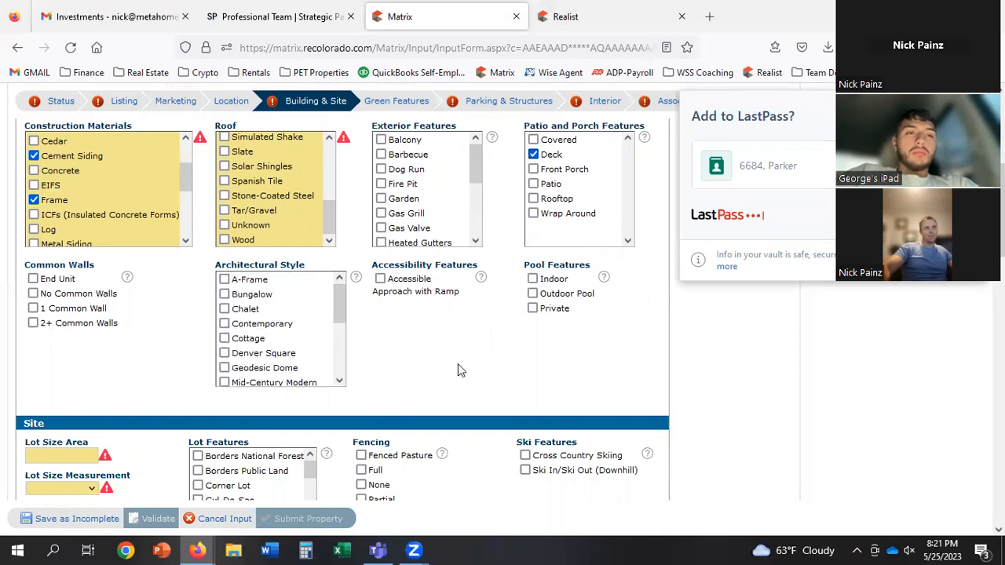
scroll(457, 363, "down", 3)
Step: Find the 13,591 sq ft lot size in the Realist report for Lot Size Area
left_click(66, 306)
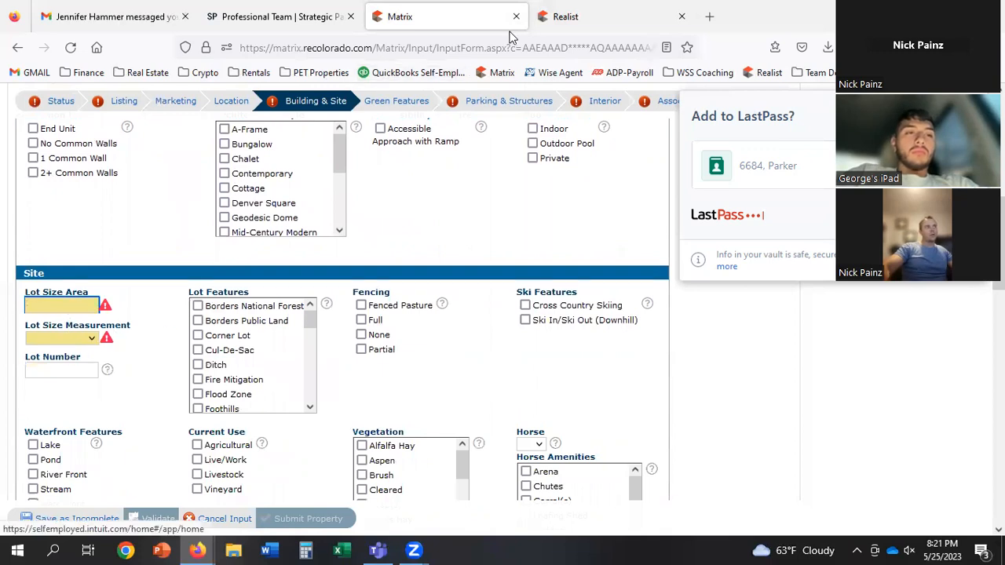
left_click(549, 17)
scroll(350, 399, "up", 3)
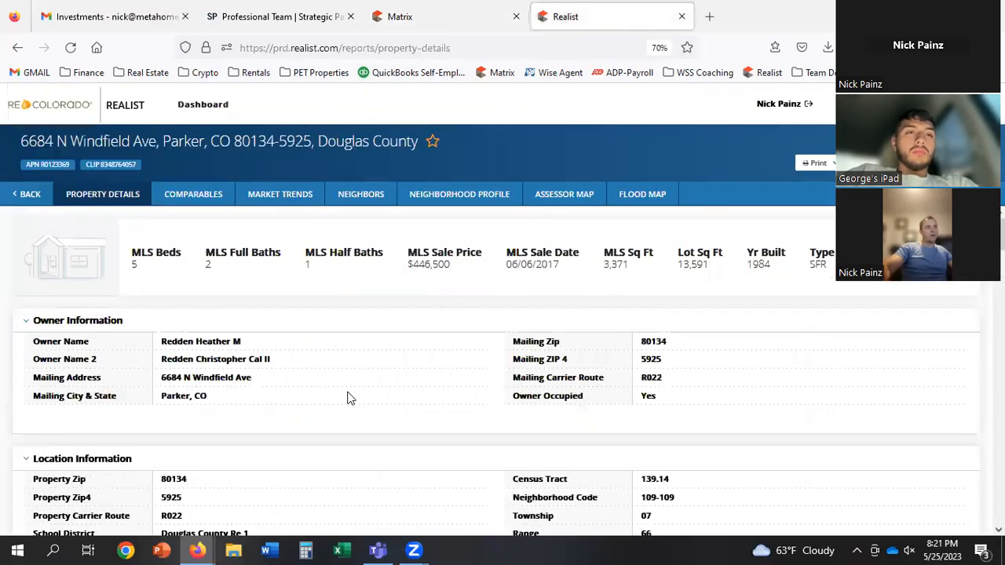
left_click_drag(709, 265, 680, 267)
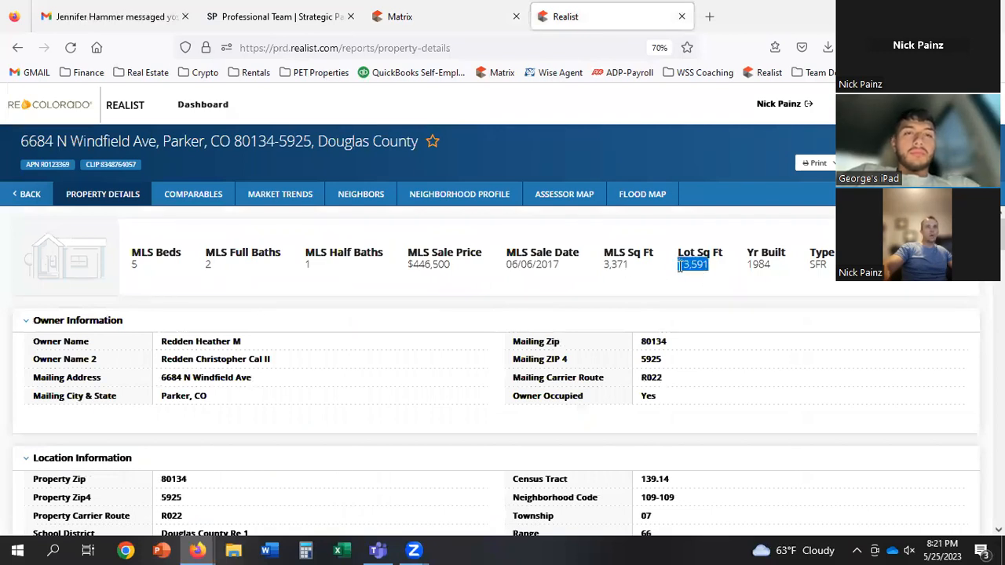
left_click(384, 23)
type("13")
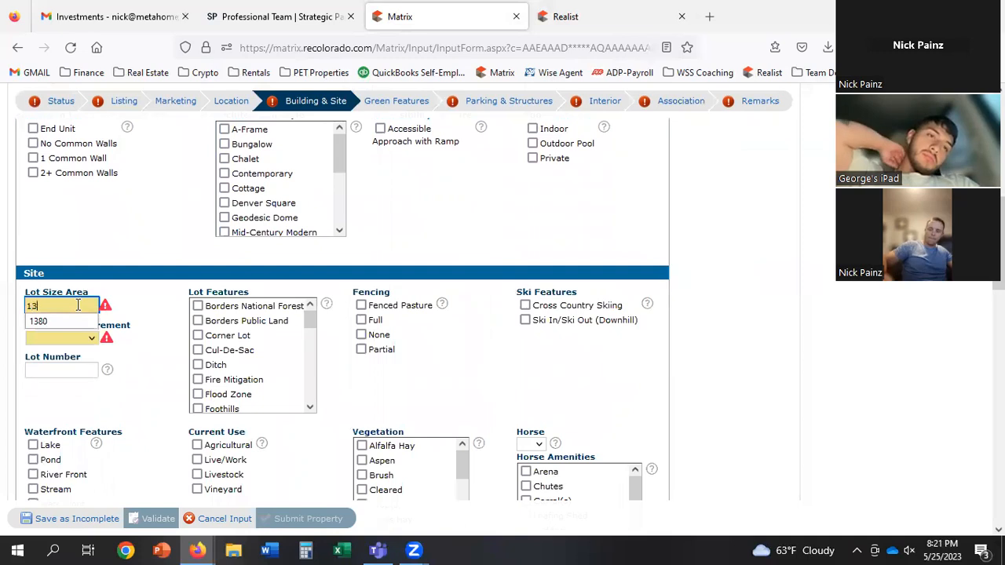
type("591")
left_click(74, 337)
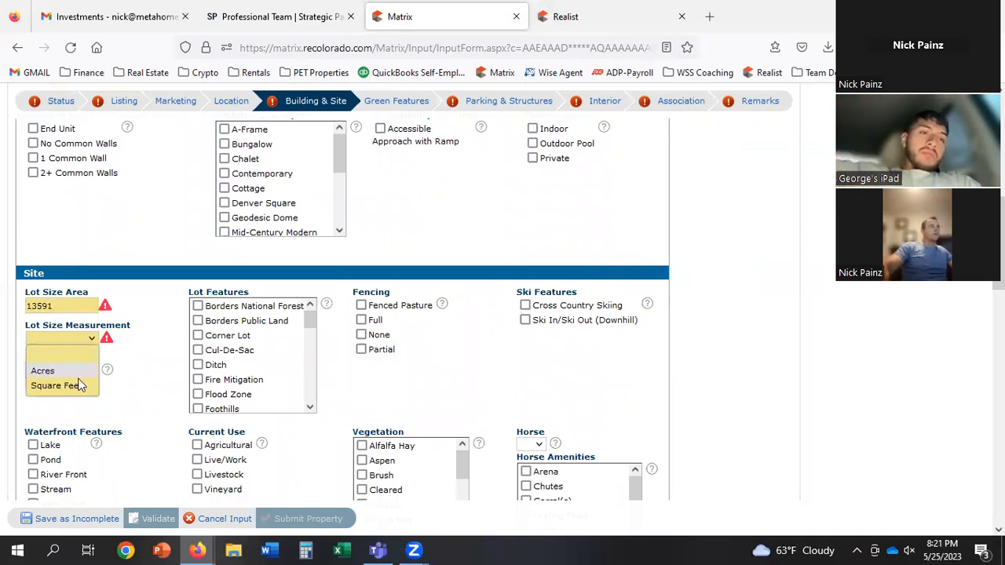
left_click(55, 386)
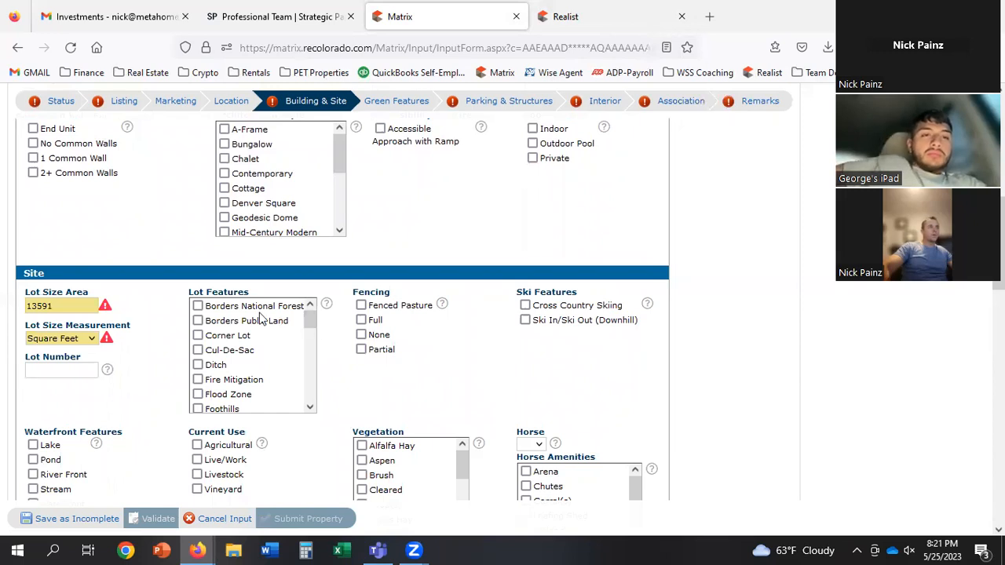
scroll(310, 330, "down", 2)
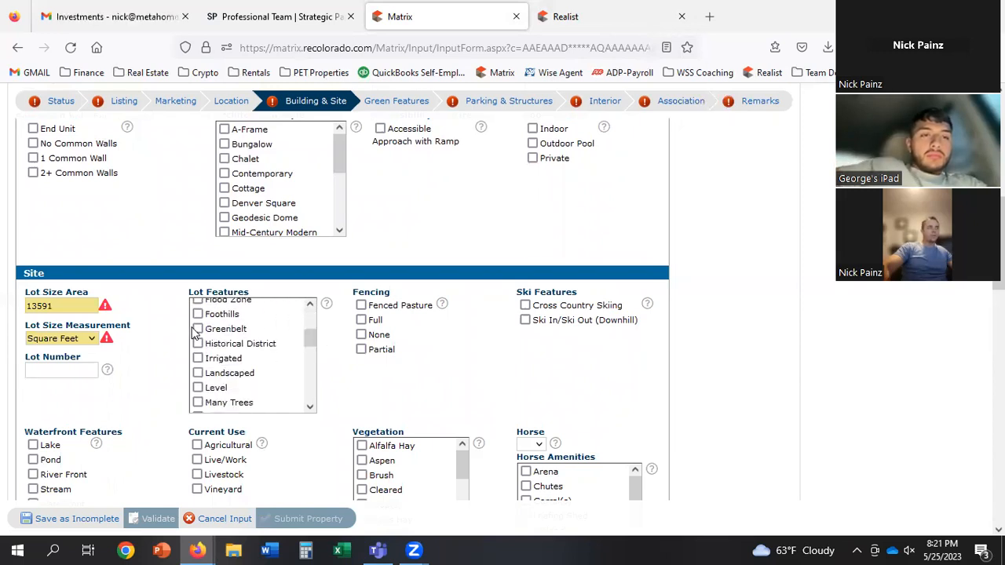
left_click_drag(308, 339, 312, 365)
left_click(245, 343)
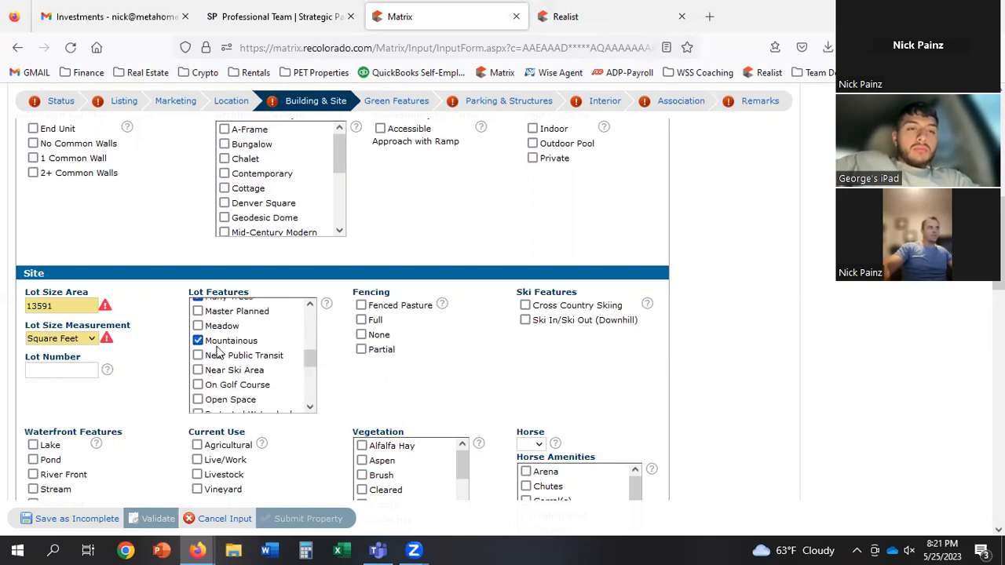
mouse_move(307, 363)
left_mouse_down()
mouse_move(312, 387)
mouse_move(294, 375)
left_mouse_up()
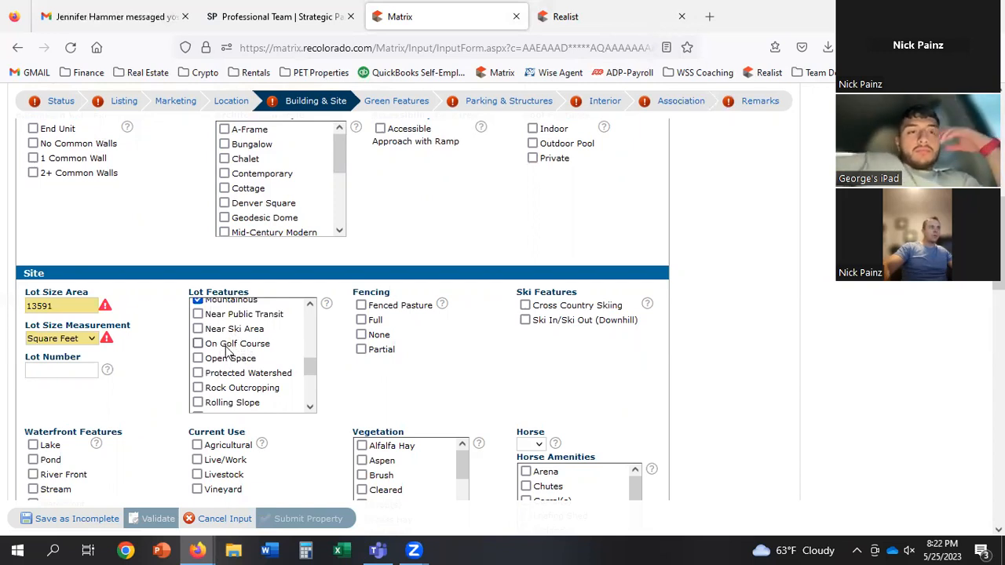
left_click_drag(310, 371, 384, 398)
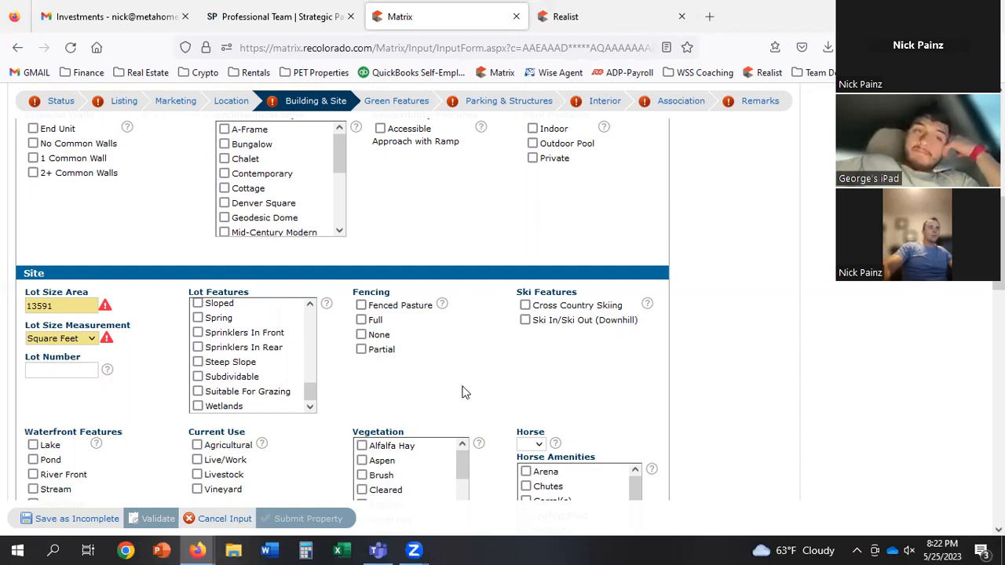
scroll(463, 383, "down", 2)
Step: Mark Public Road frontage and a Paved road surface, and set Water Included to Yes
scroll(448, 381, "down", 2)
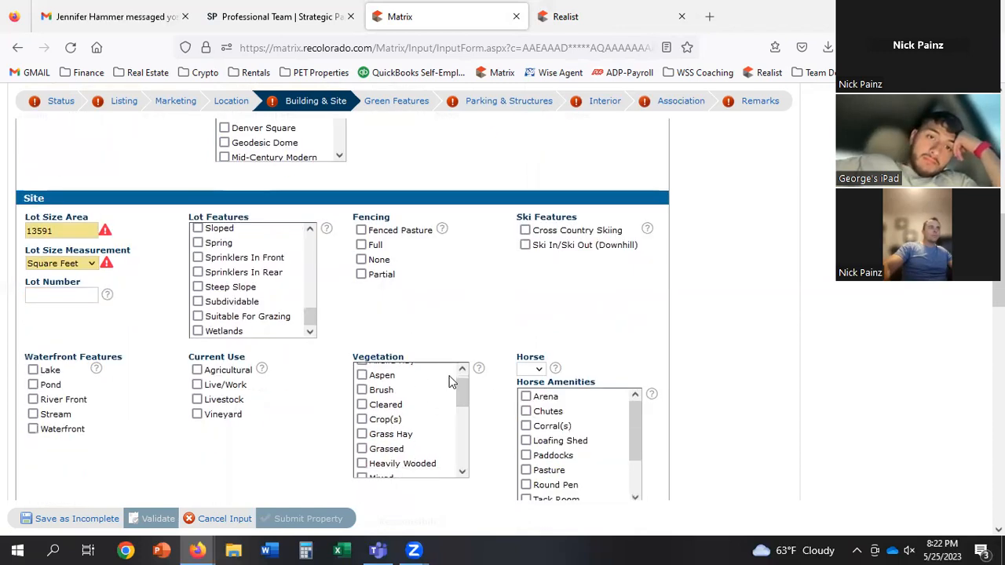
scroll(130, 390, "down", 2)
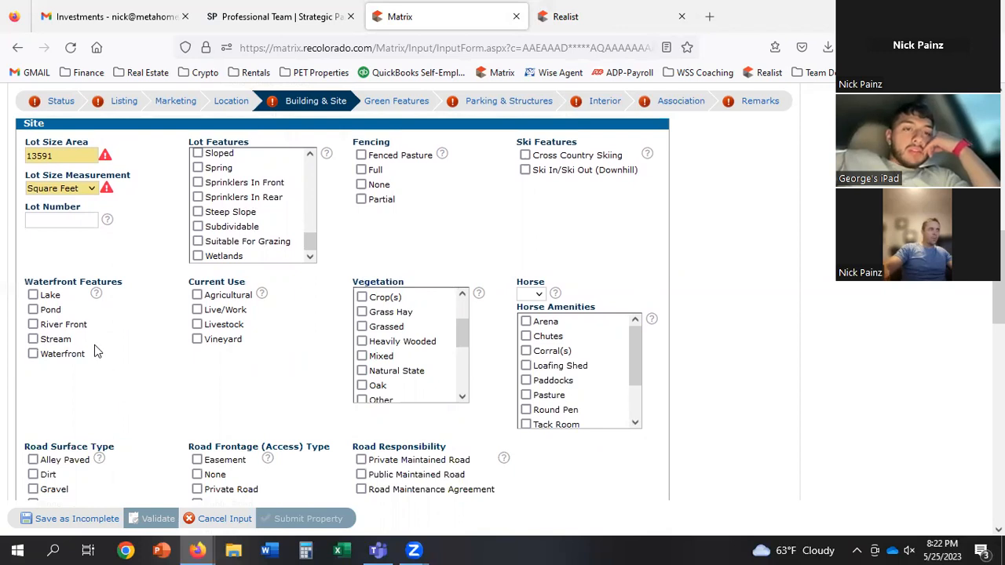
scroll(468, 339, "down", 1)
scroll(518, 363, "down", 2)
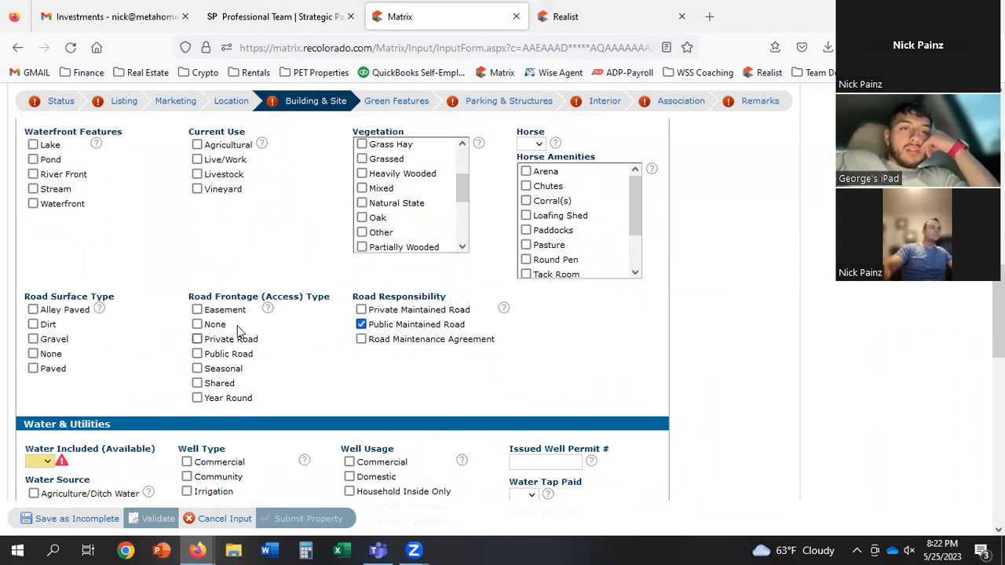
left_click(197, 354)
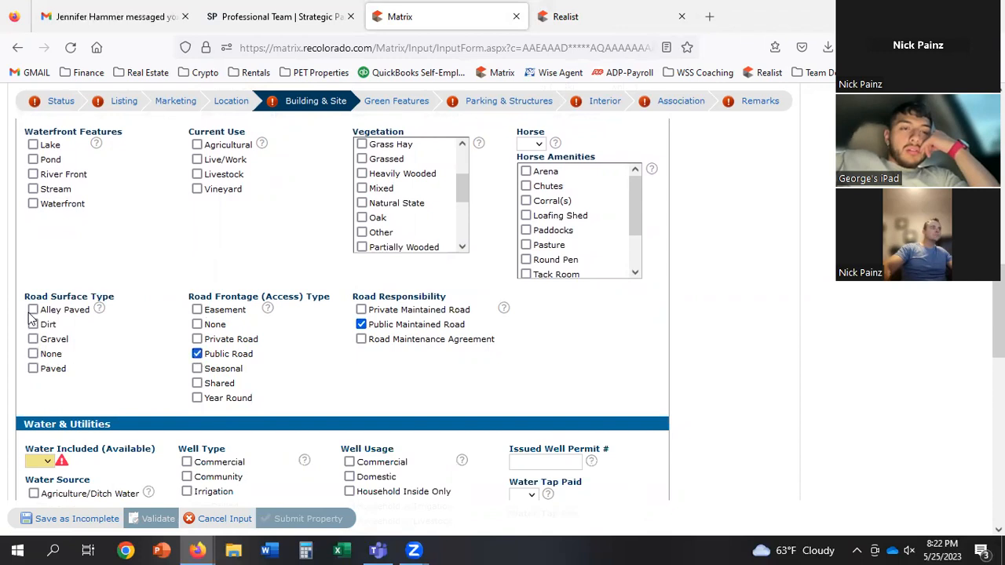
left_click(33, 368)
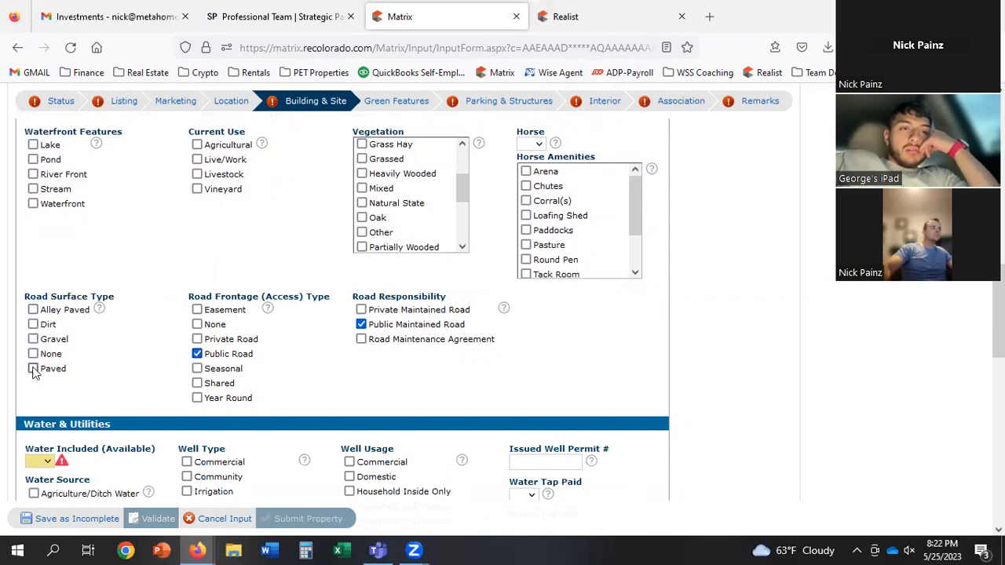
scroll(125, 362, "down", 3)
left_click(47, 314)
left_click(57, 340)
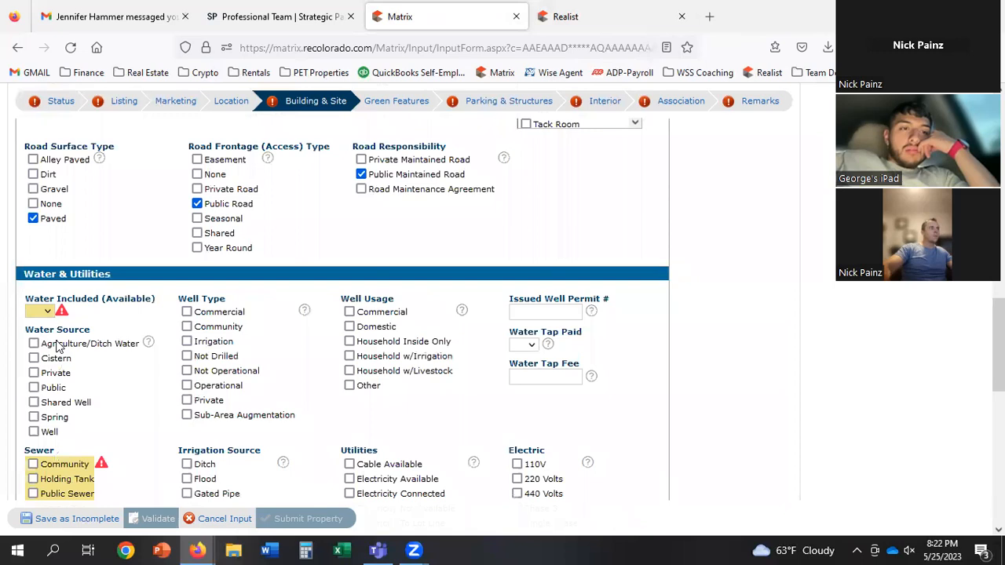
Step: Set the water source to Public and the sewer to Public Sewer
left_click(62, 390)
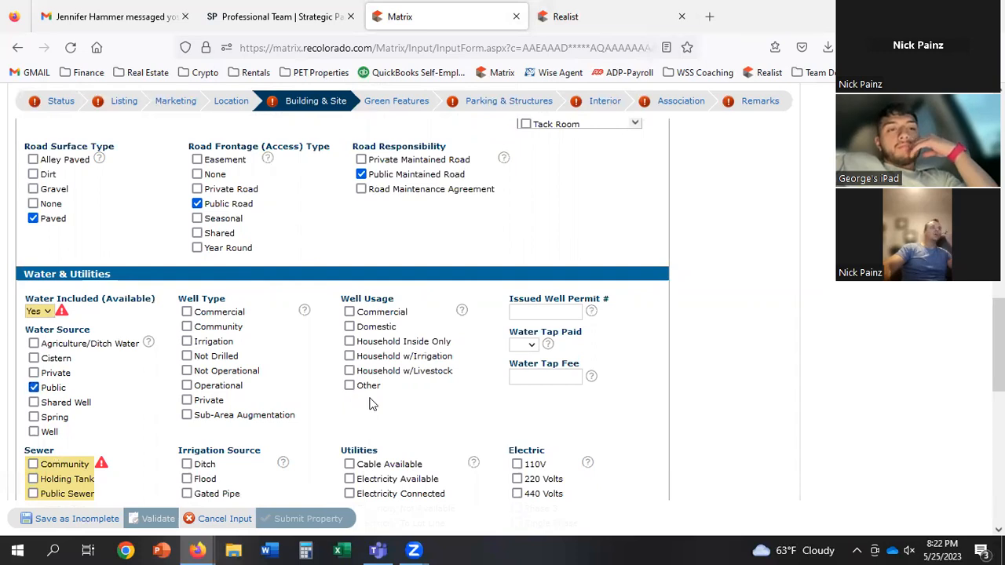
scroll(400, 349, "down", 2)
scroll(405, 341, "down", 1)
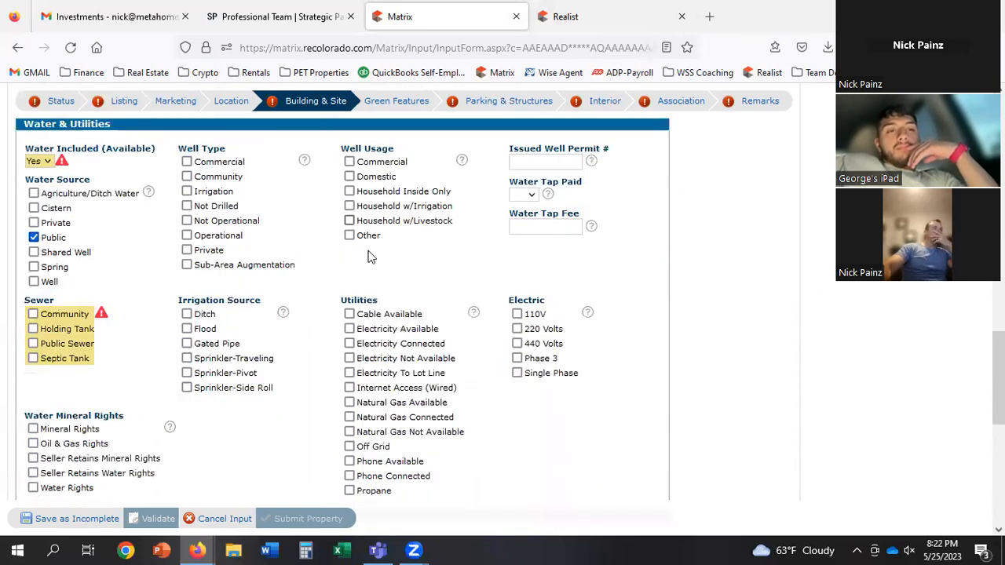
left_click(34, 344)
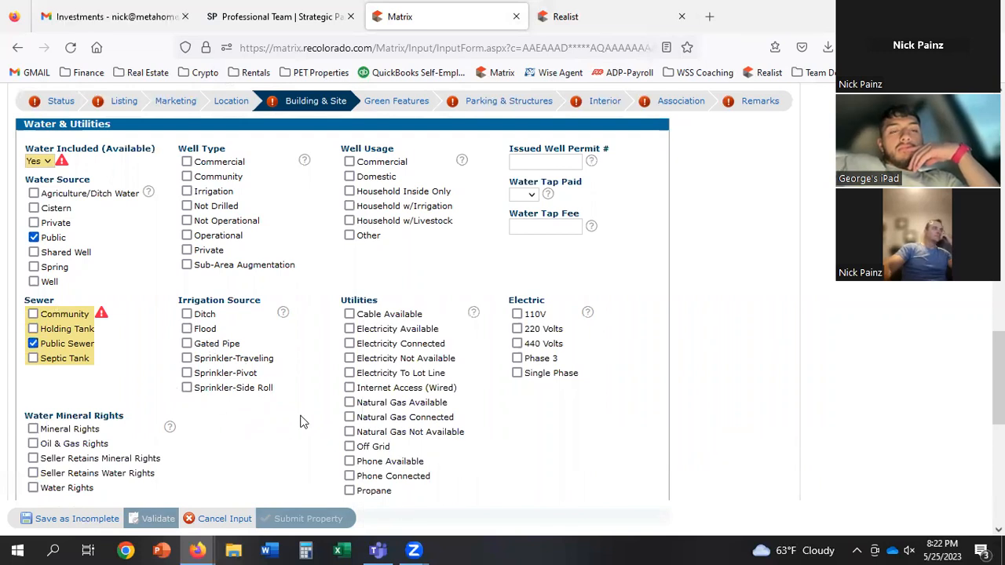
Step: Mark Cable, Electricity, Natural Gas and Phone as available utilities, then go to Green Features
left_click(349, 314)
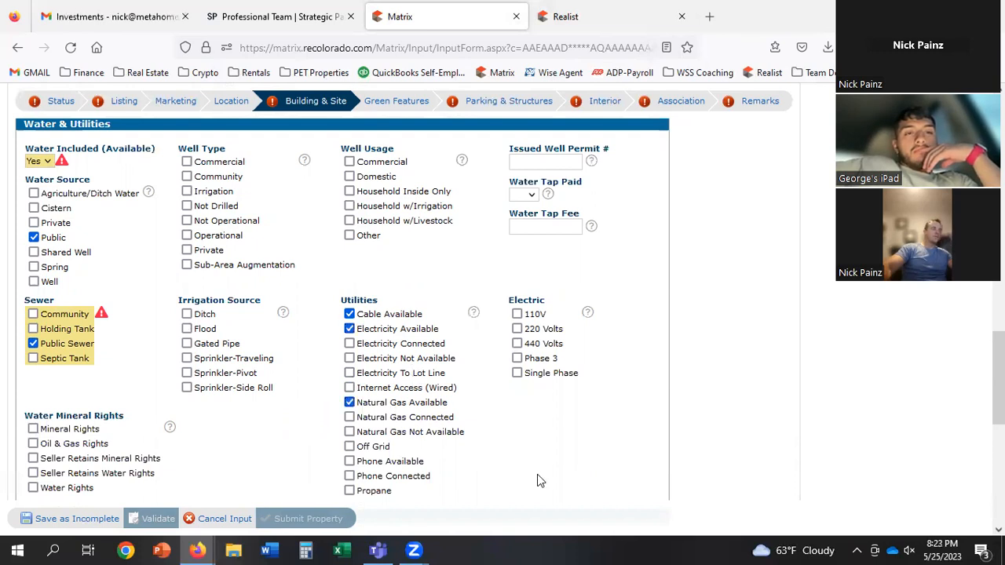
scroll(480, 445, "down", 2)
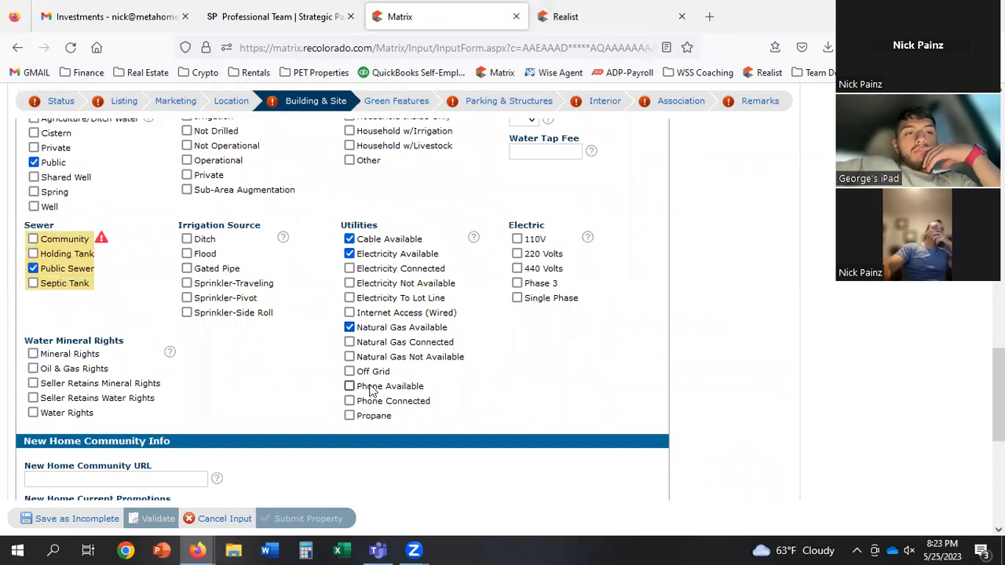
left_click(372, 388)
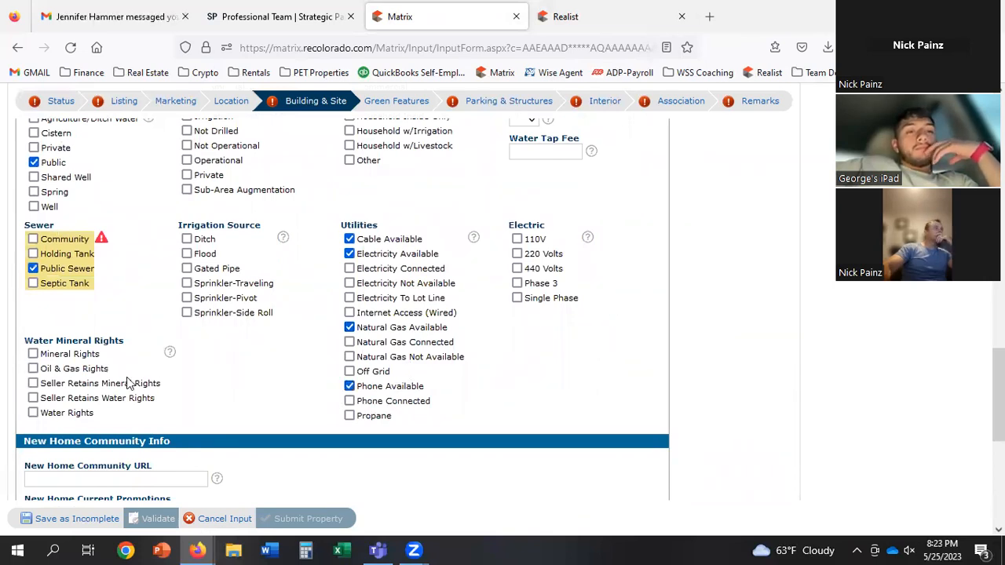
scroll(127, 383, "down", 2)
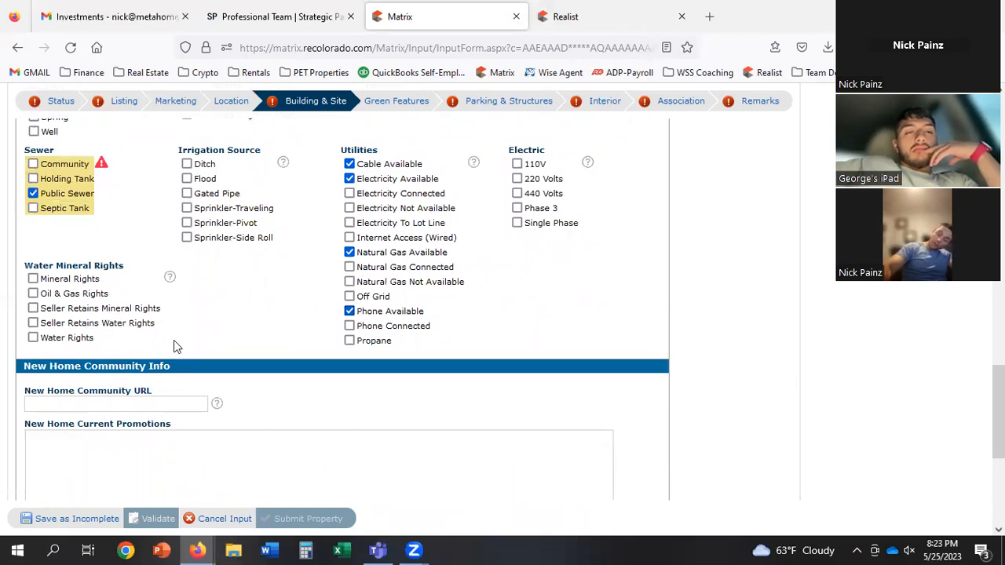
scroll(161, 357, "down", 1)
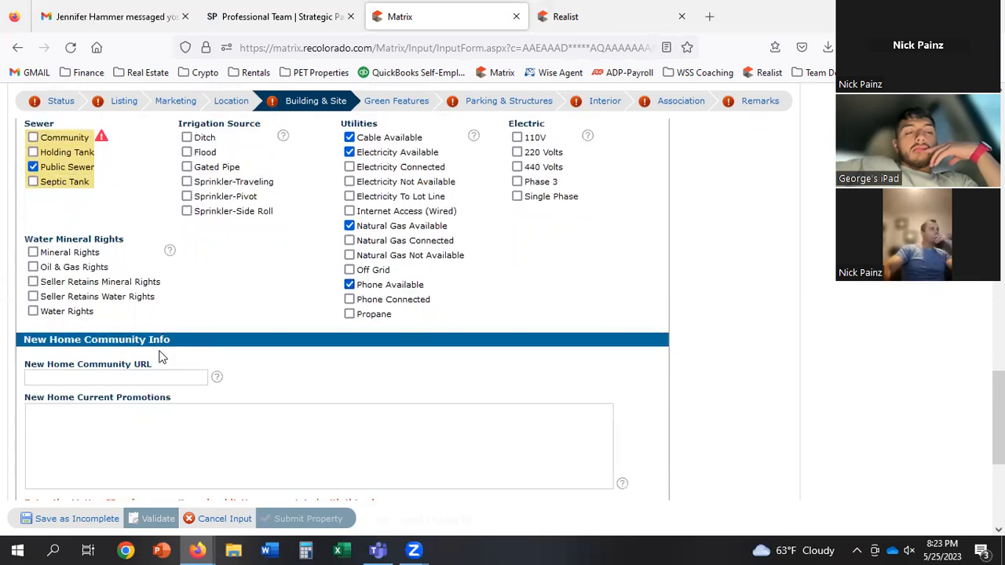
scroll(266, 388, "down", 3)
scroll(177, 352, "up", 4)
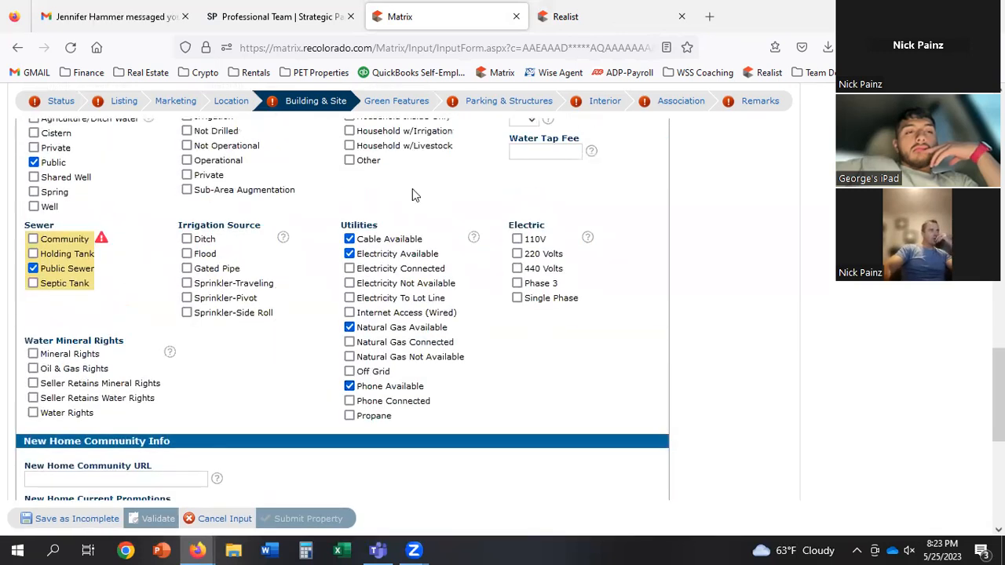
left_click(402, 105)
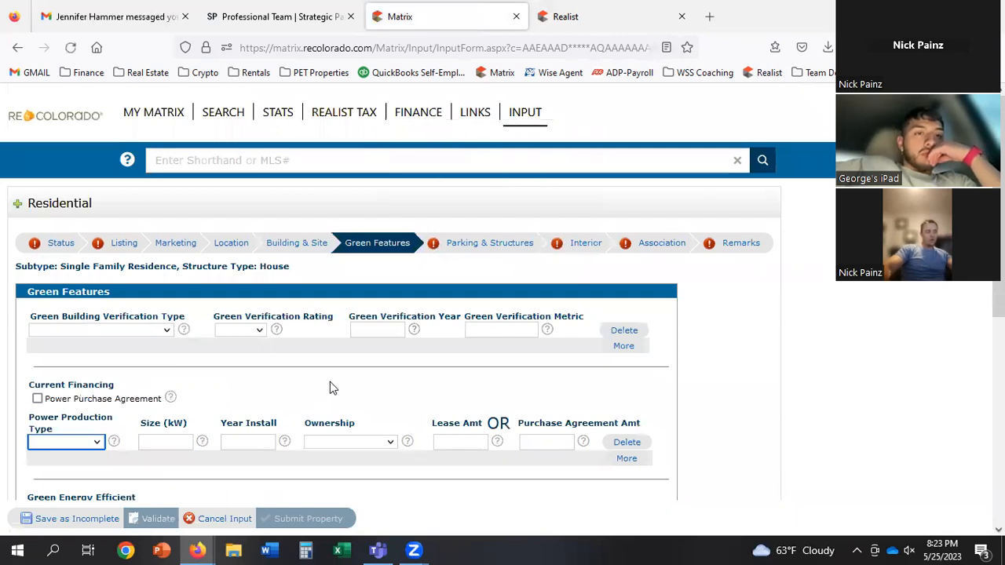
Step: Leave the green verification and power production types blank and go to Parking & Structures
left_click(165, 329)
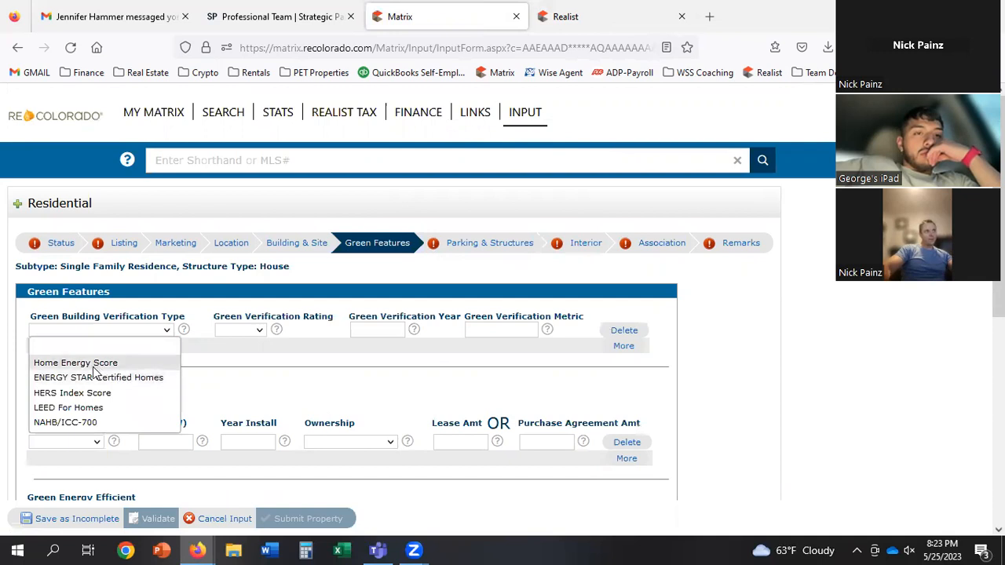
left_click(90, 440)
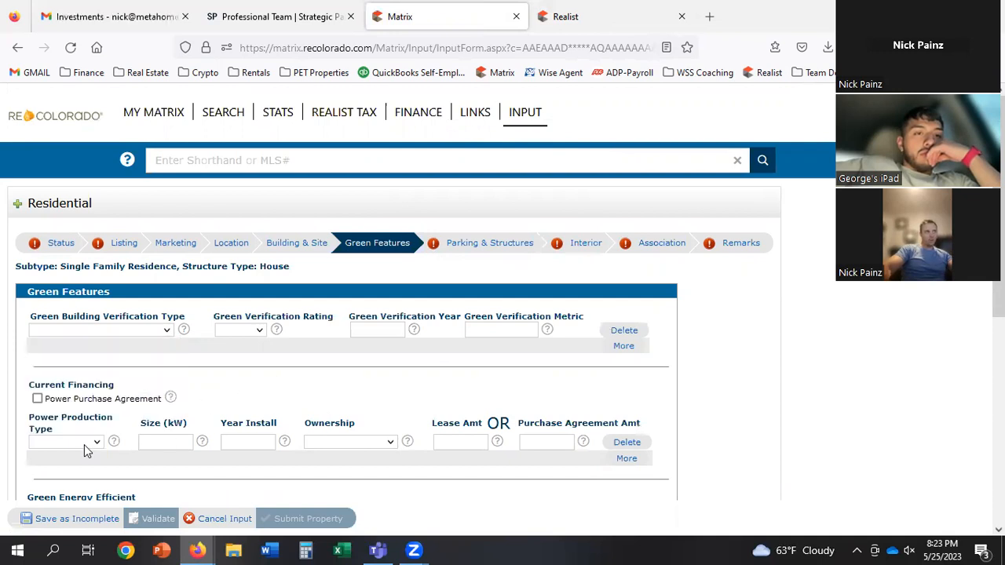
left_click(90, 442)
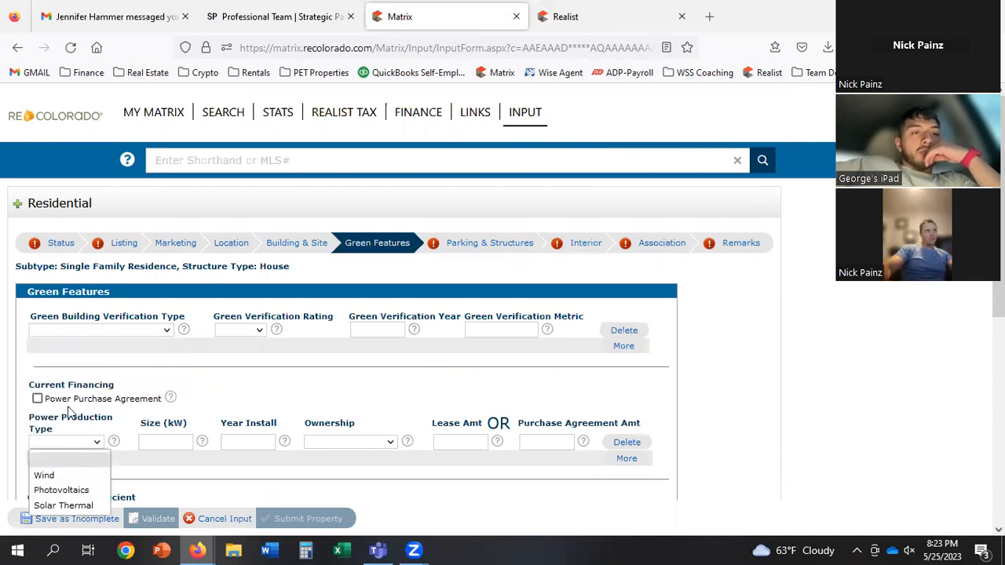
left_click(219, 397)
scroll(223, 402, "down", 2)
scroll(135, 398, "down", 2)
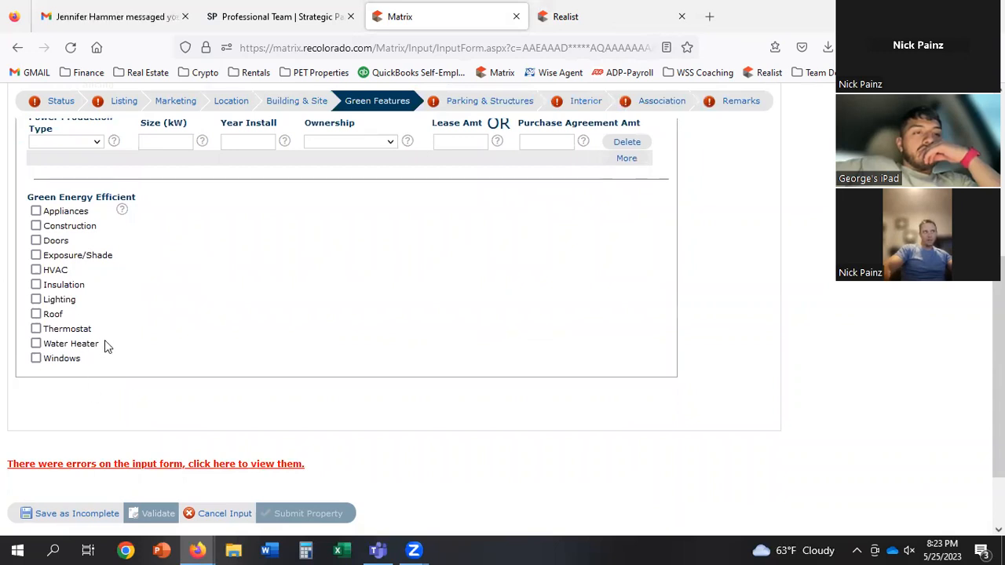
scroll(210, 346, "up", 1)
scroll(210, 346, "up", 3)
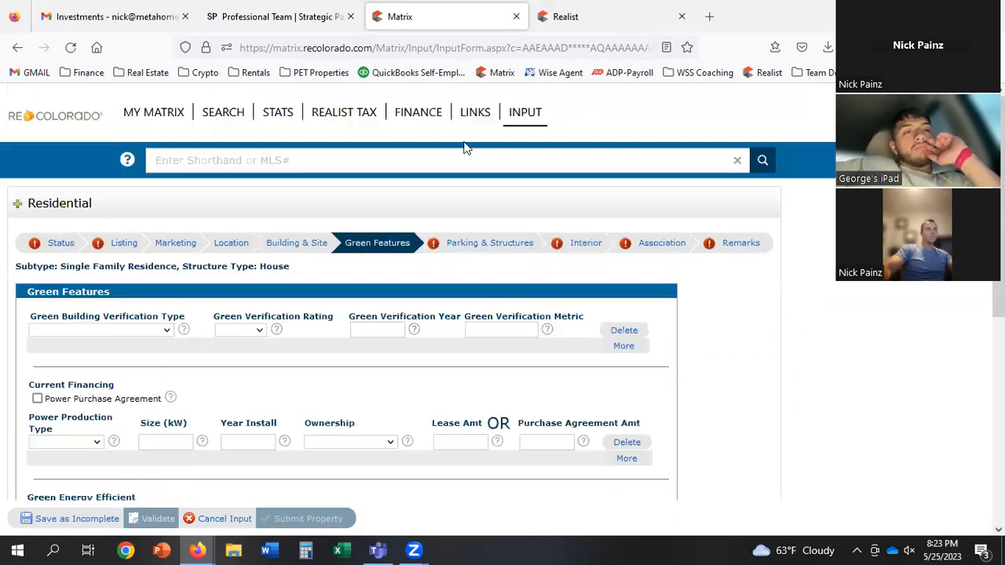
left_click(479, 245)
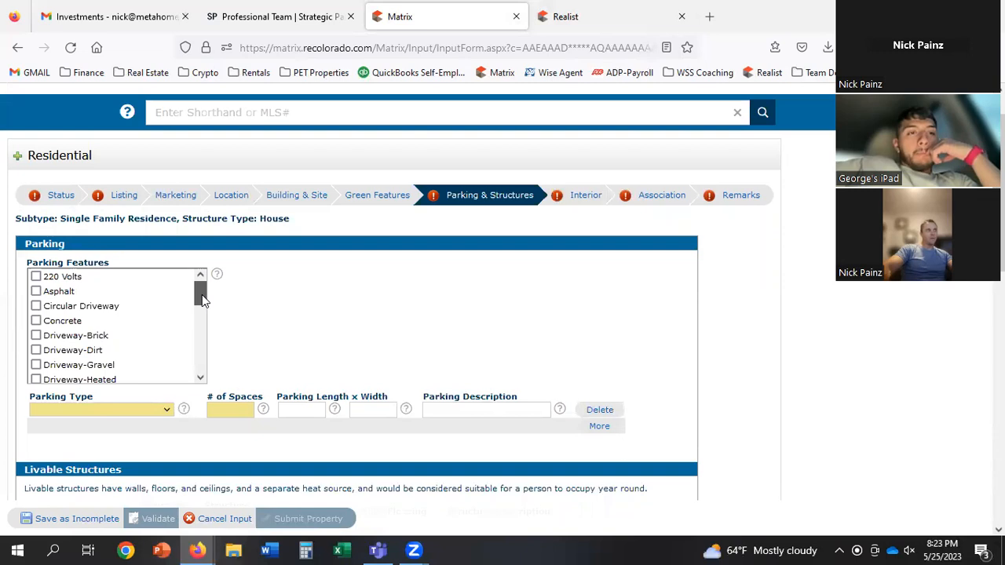
Step: Add a Garage (Attached) parking entry with 2 spaces
mouse_move(204, 304)
left_mouse_down()
mouse_move(207, 352)
mouse_move(214, 308)
left_mouse_up()
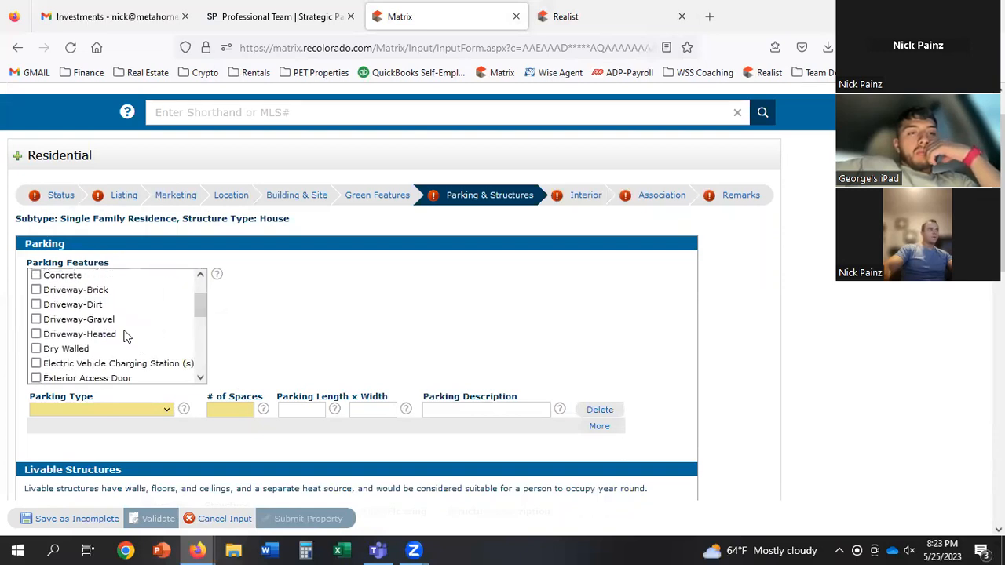
scroll(143, 316, "up", 2)
scroll(150, 316, "down", 2)
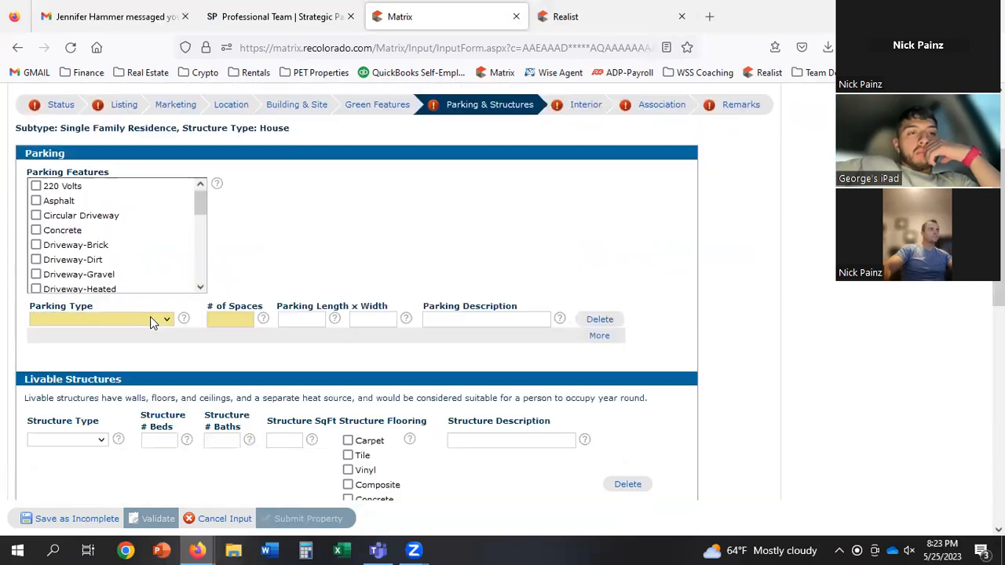
scroll(152, 313, "up", 1)
left_click_drag(204, 269, 211, 341)
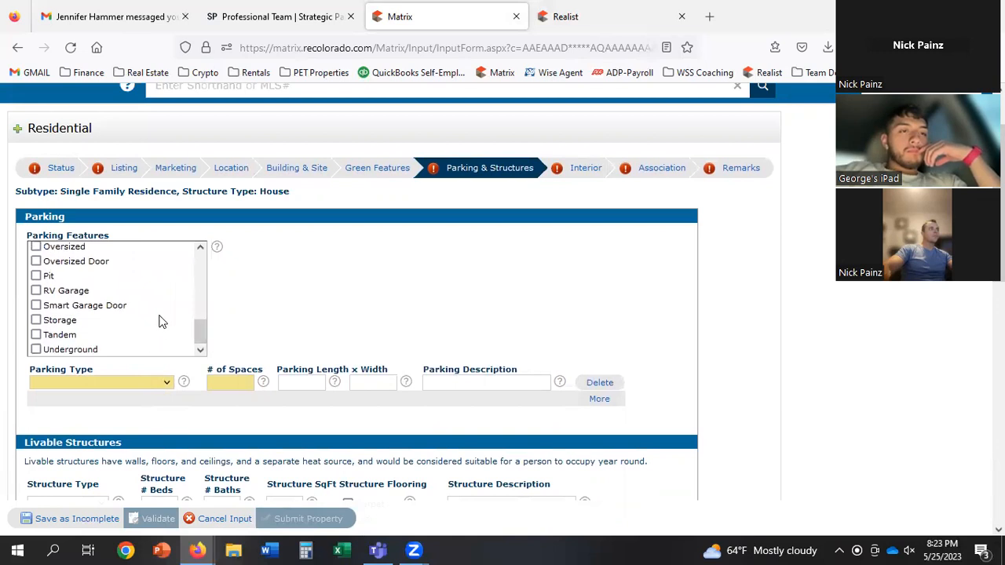
left_click(148, 385)
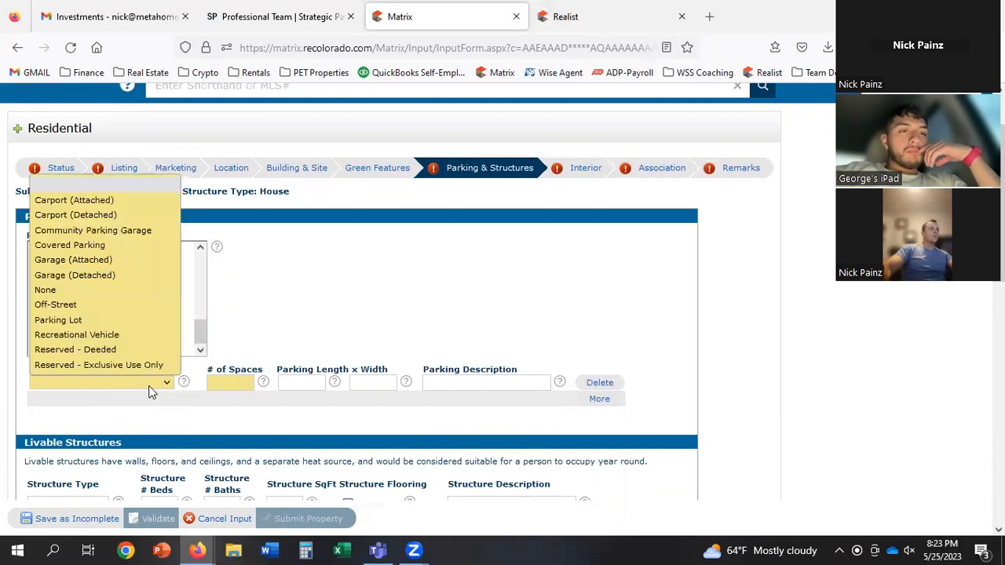
left_click(107, 264)
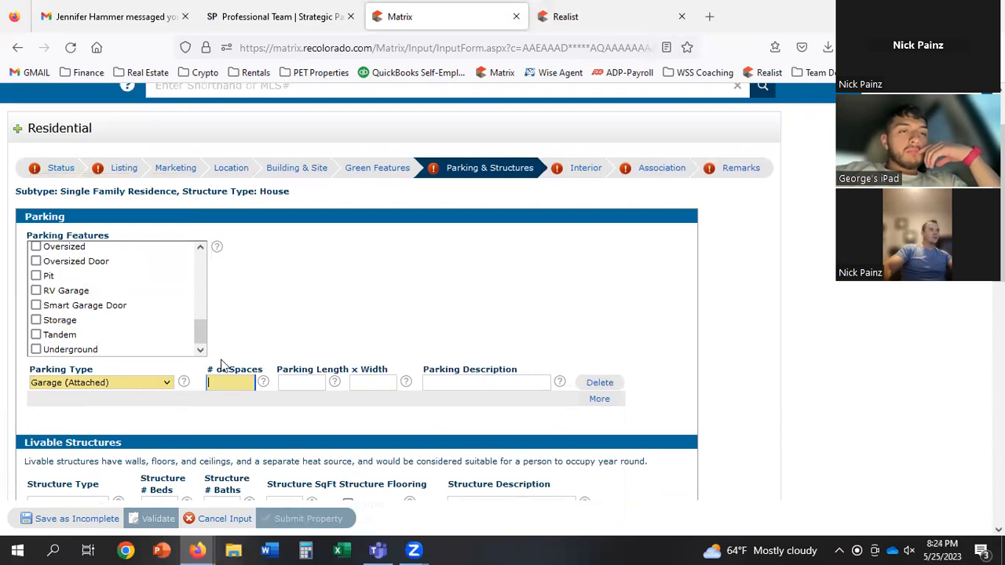
type("2")
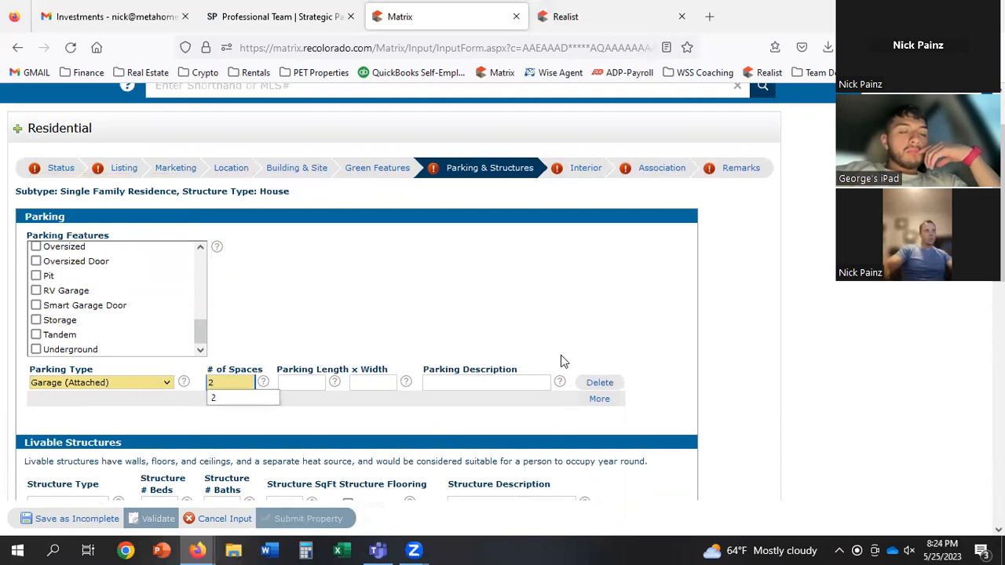
left_click(298, 401)
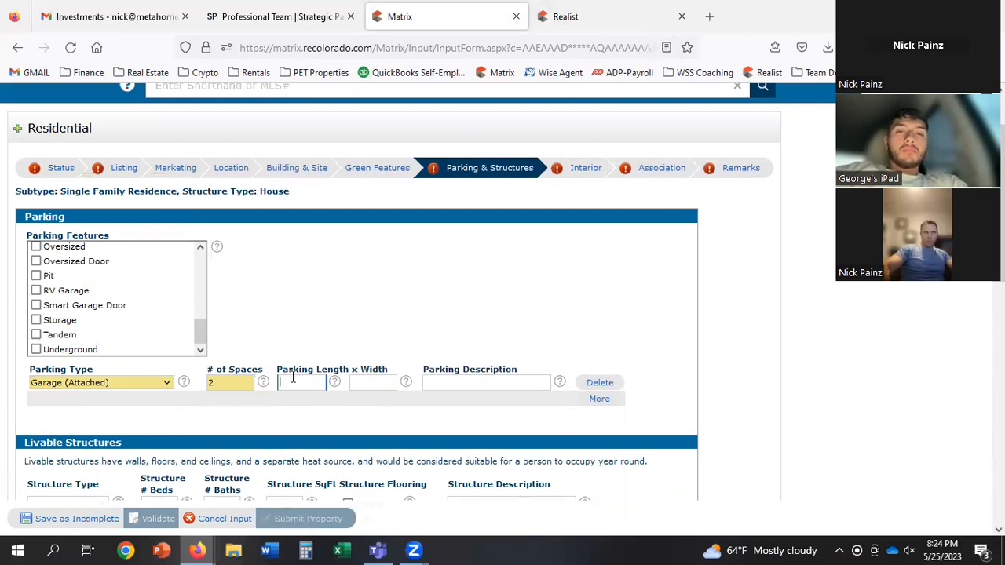
Step: Enter 'Oversized deep' as the parking description and review the rest of the page
left_click(525, 390)
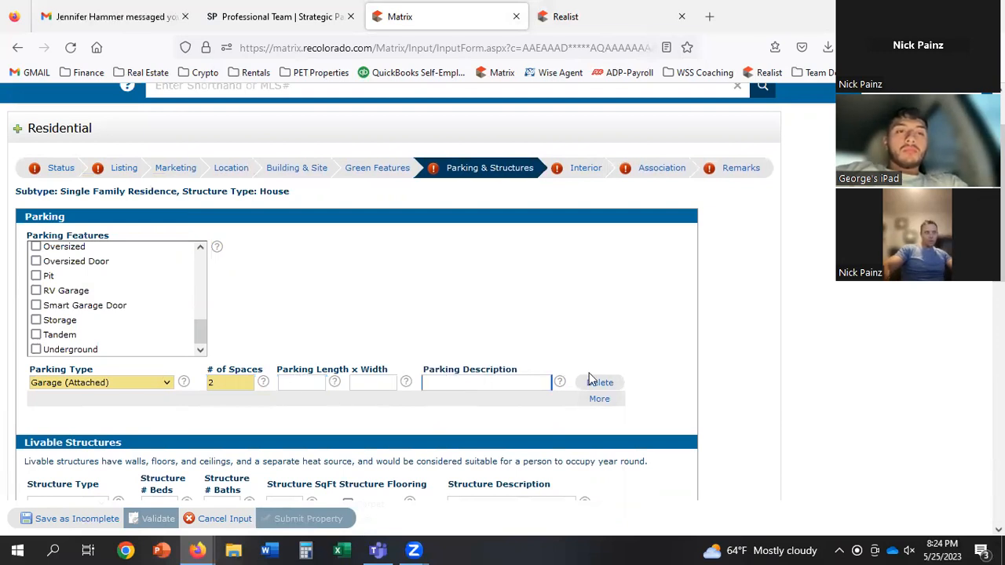
type("Oversiz")
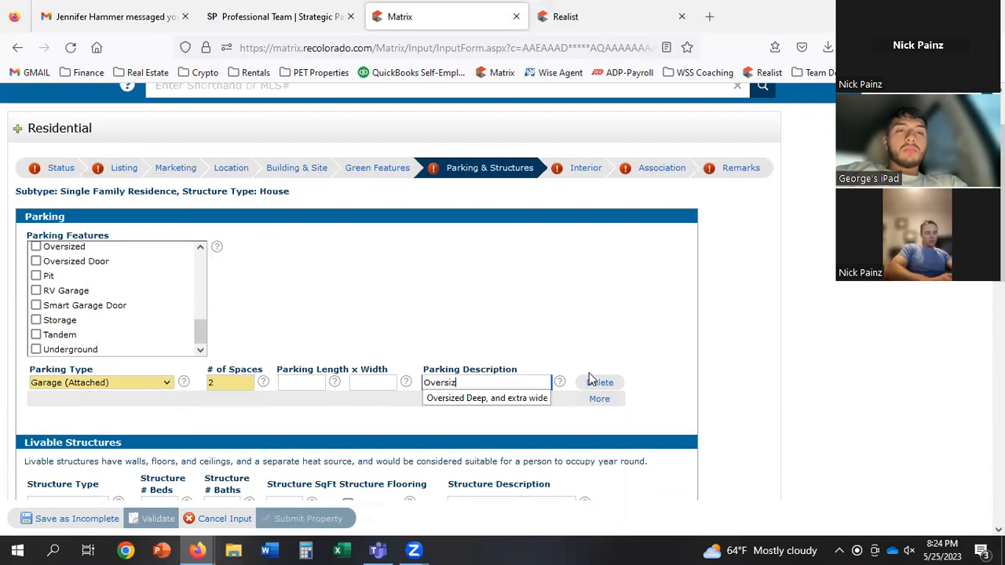
type("ed deep")
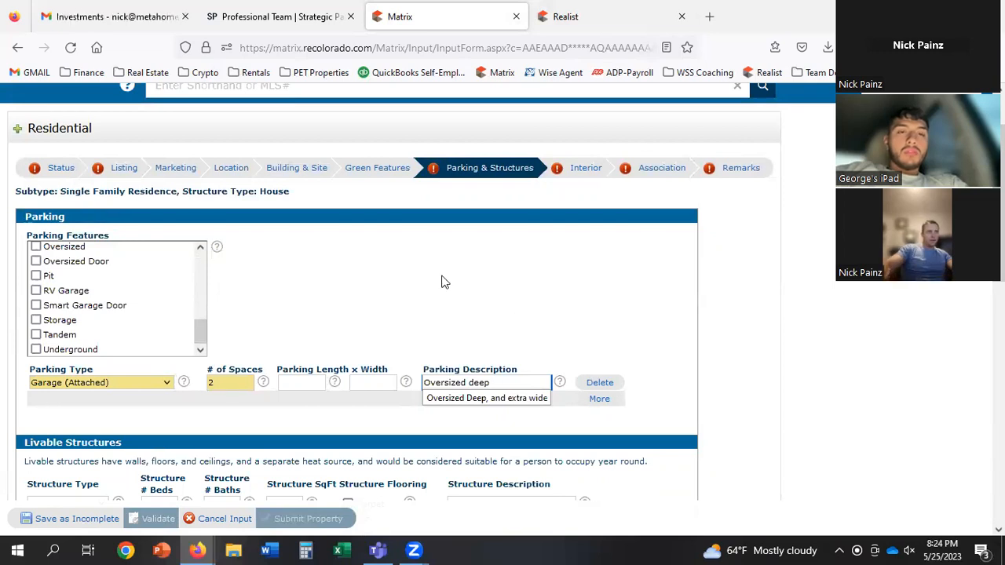
left_click(518, 385)
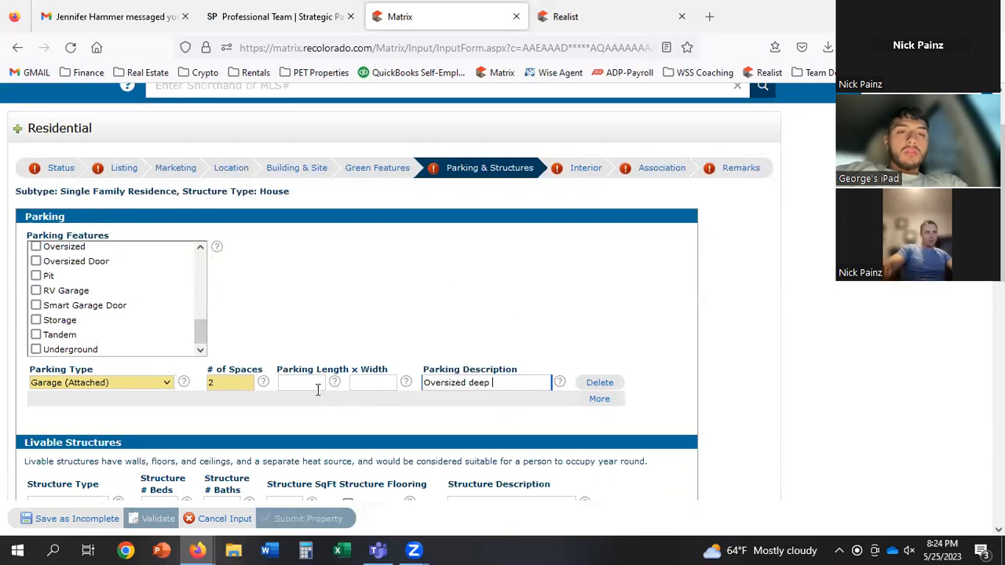
left_click(314, 382)
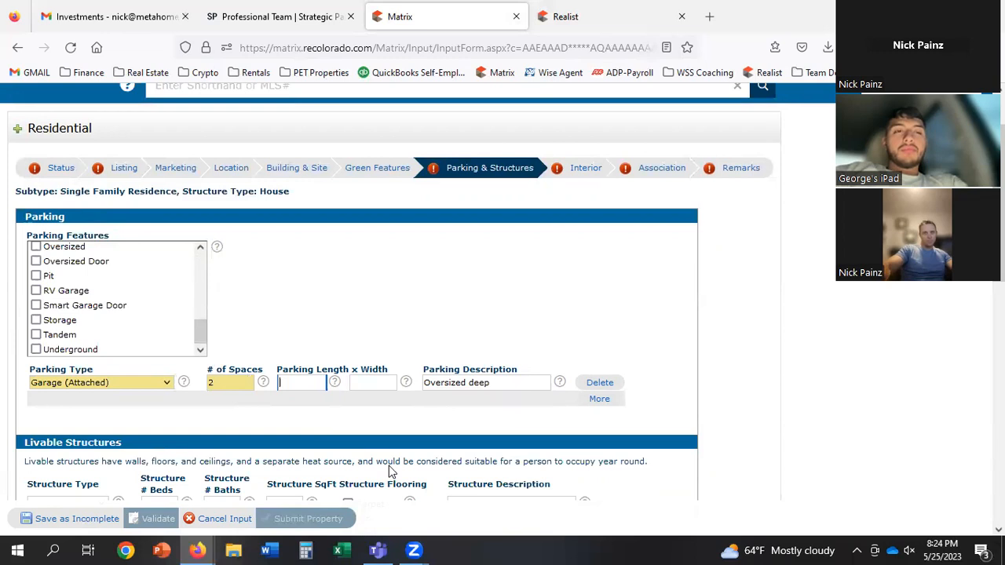
scroll(390, 471, "down", 3)
scroll(139, 332, "up", 2)
scroll(296, 395, "down", 1)
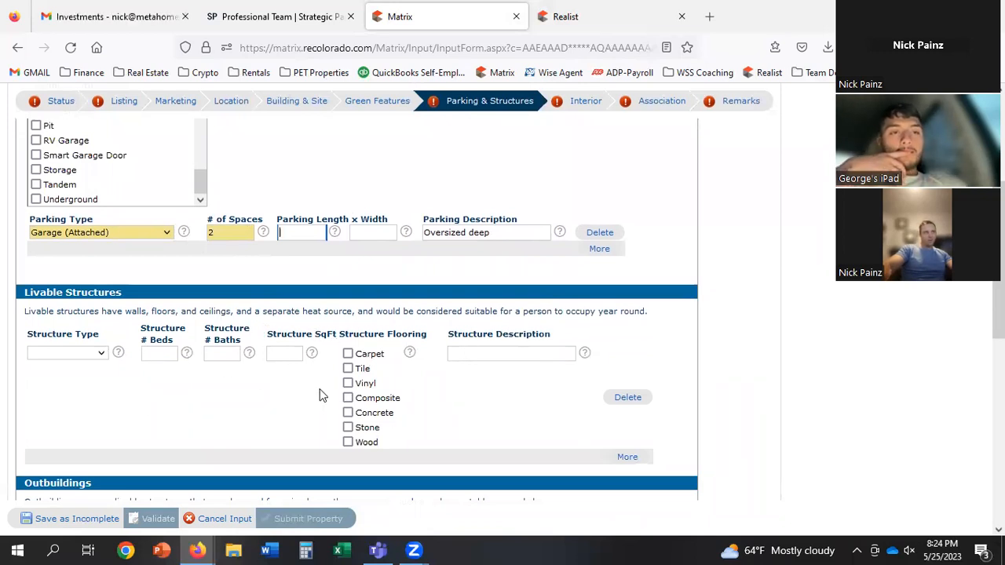
scroll(320, 389, "down", 2)
scroll(188, 410, "down", 1)
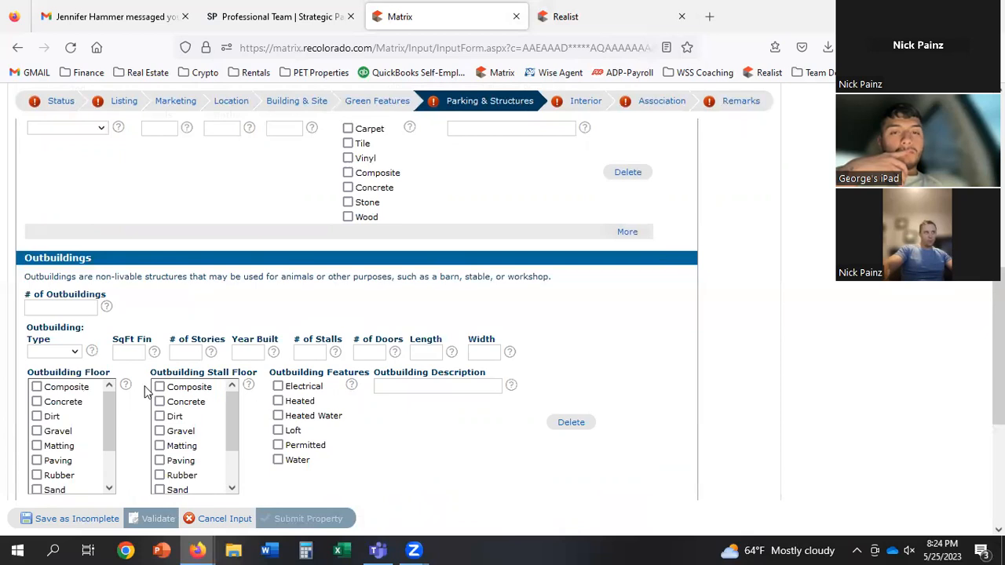
scroll(243, 352, "down", 3)
scroll(242, 349, "up", 3)
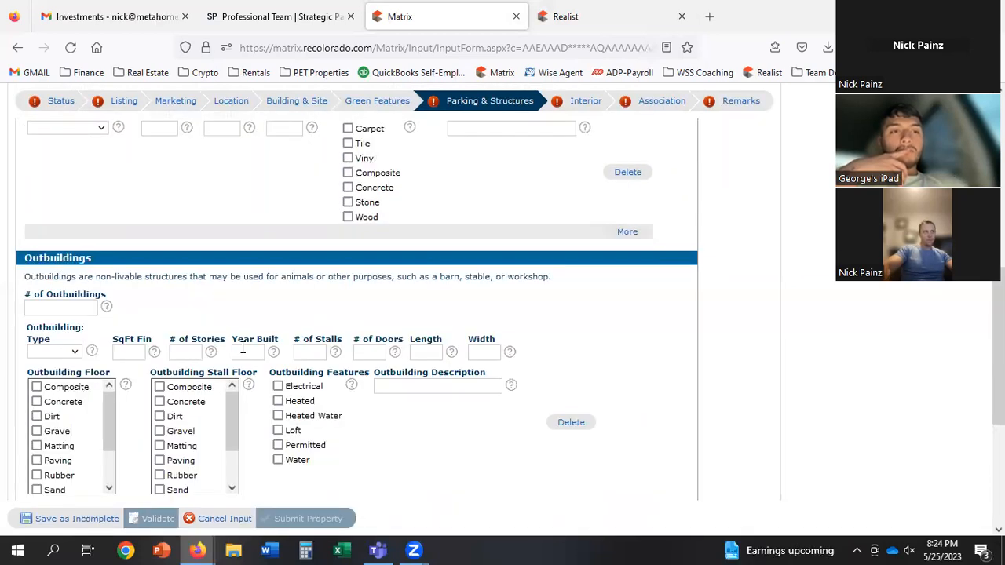
scroll(243, 349, "up", 3)
scroll(399, 314, "up", 2)
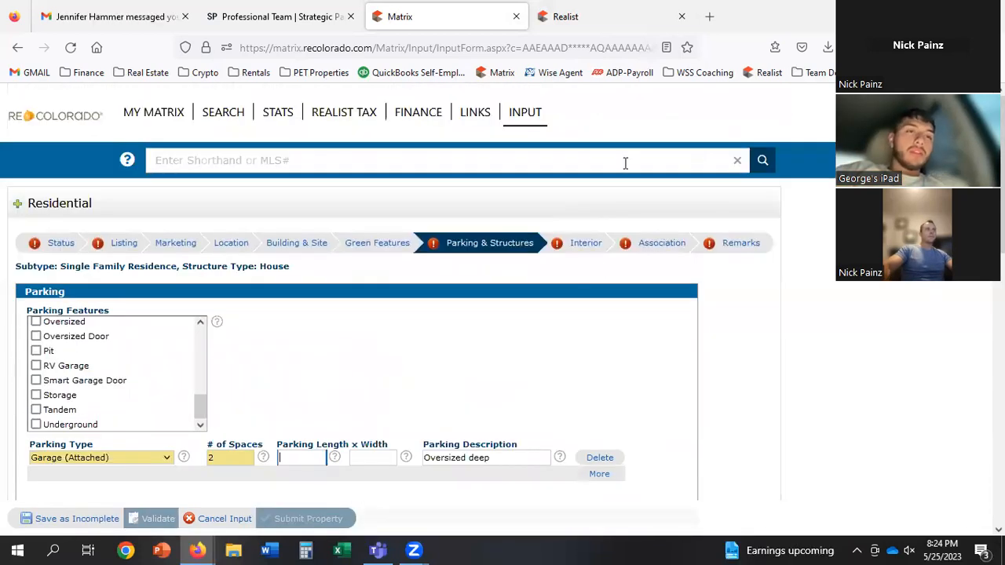
Step: On the Interior page, set Basement? to No and mark the basement as Full
left_click(577, 246)
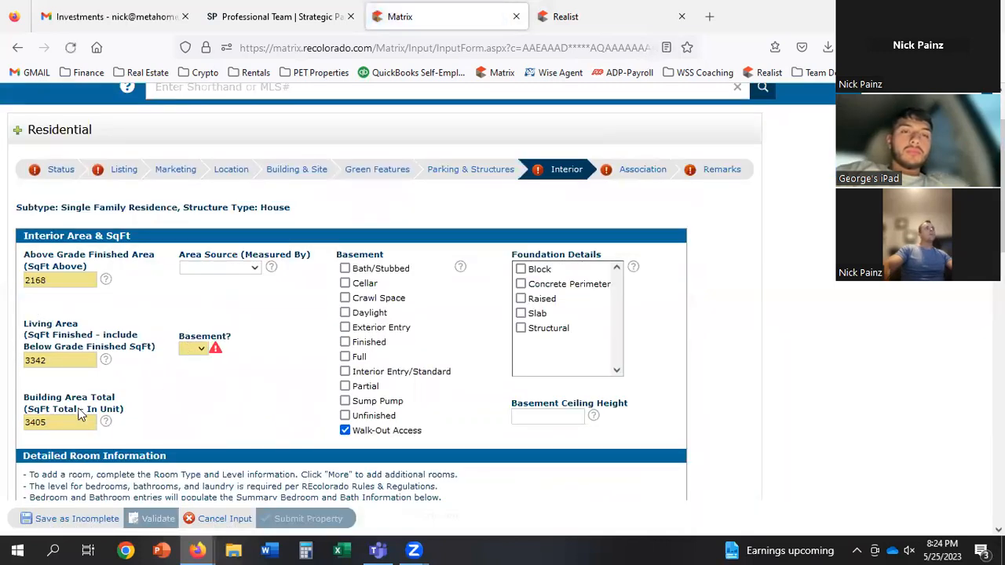
left_click(201, 349)
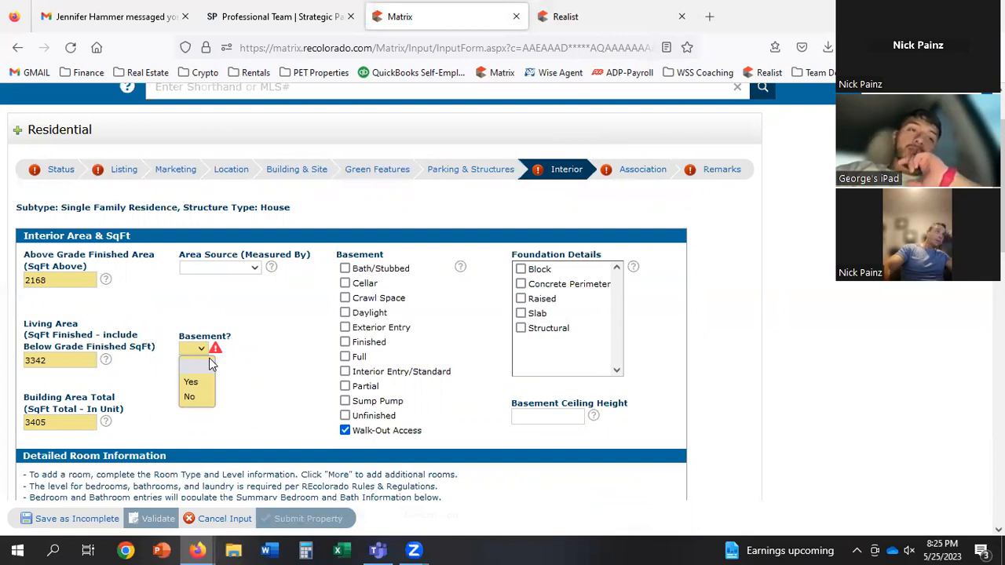
left_click(196, 398)
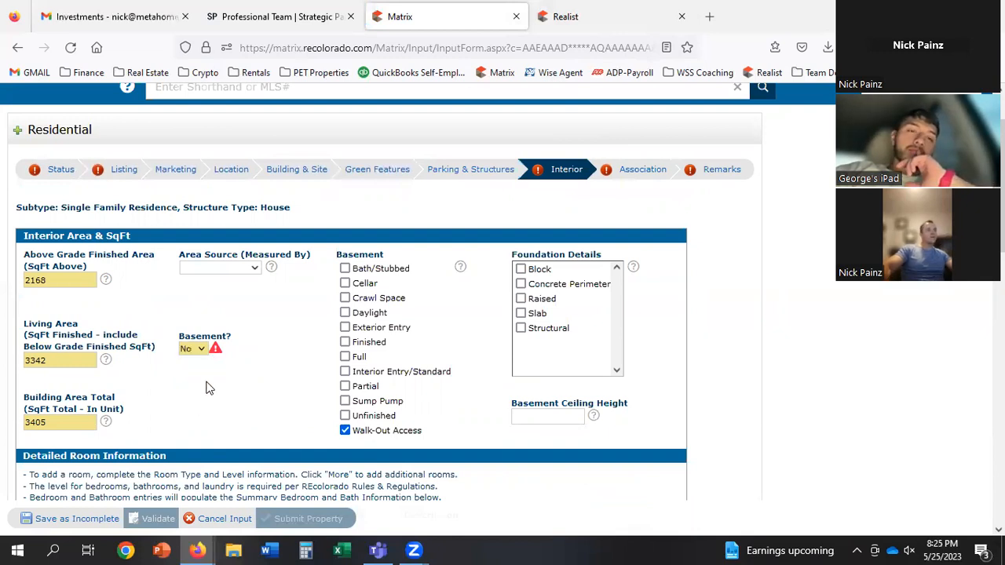
left_click(202, 399)
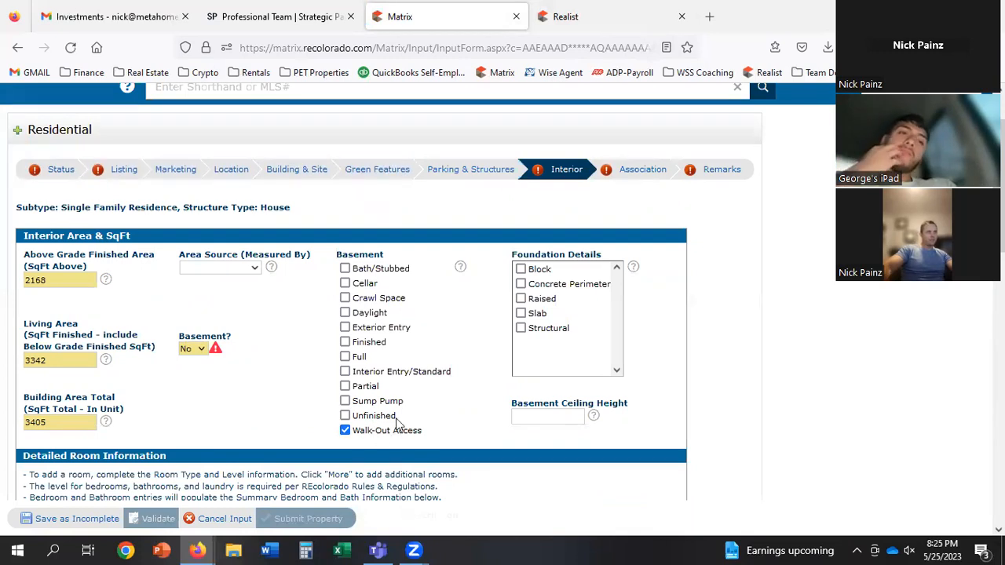
left_click(345, 357)
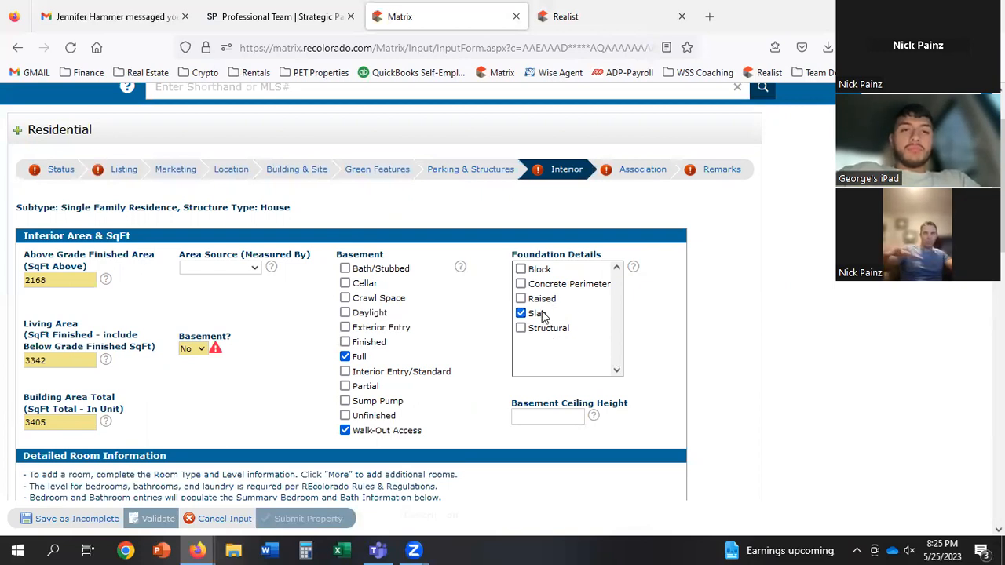
Step: Expand the Detailed Room Information list to ten rows
scroll(537, 317, "down", 2)
scroll(537, 318, "down", 2)
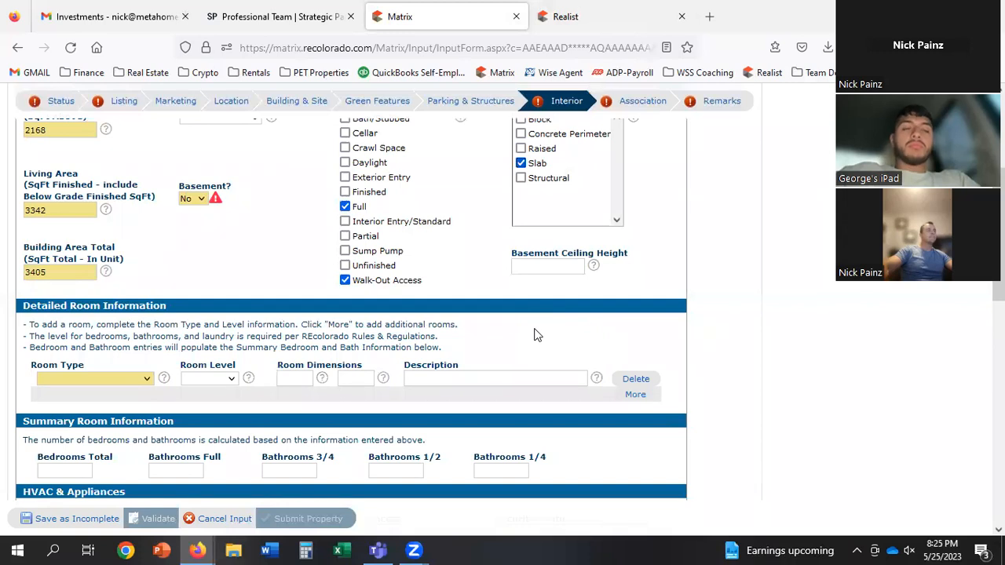
scroll(535, 333, "down", 4)
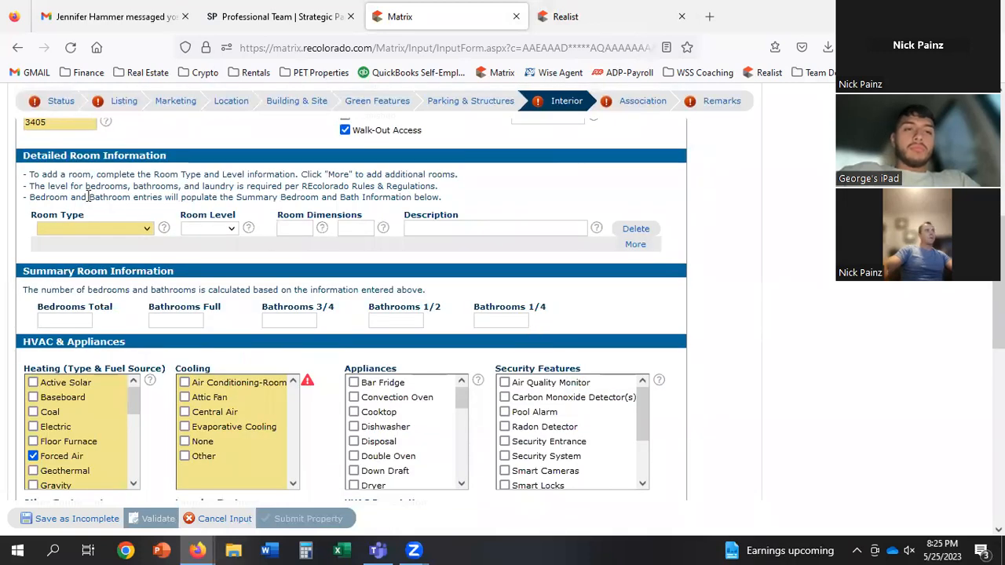
scroll(167, 223, "up", 4)
scroll(165, 233, "down", 2)
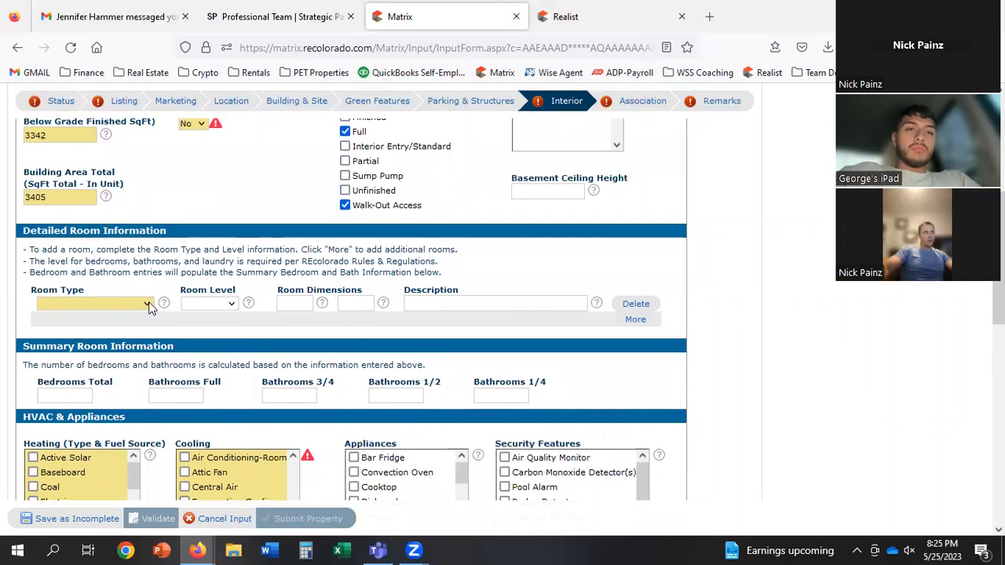
left_click(635, 320)
left_click(635, 336)
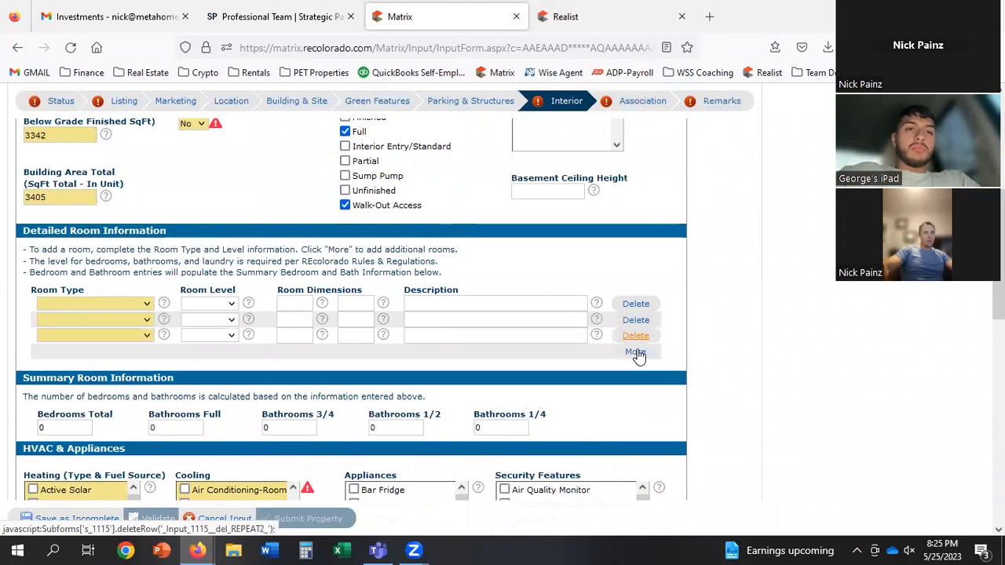
left_click(635, 353)
left_click(635, 385)
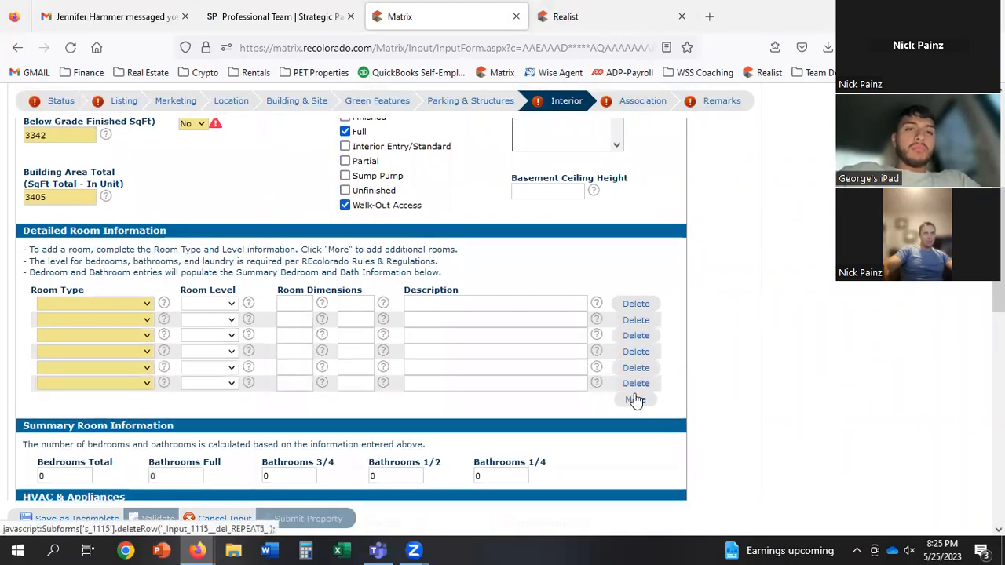
left_click(634, 401)
left_click(634, 416)
left_click(636, 433)
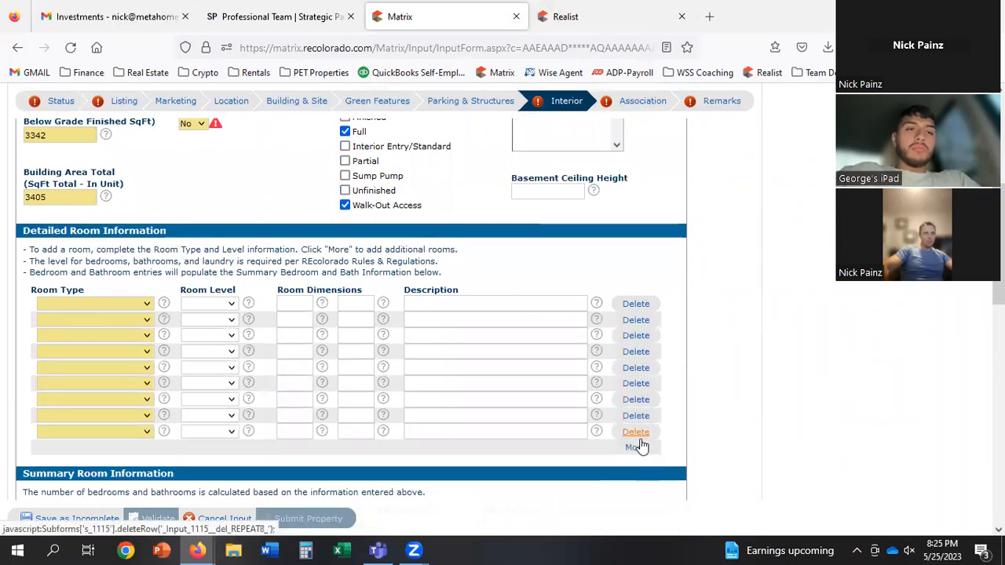
left_click(636, 448)
Step: Set the first three room types to Bedroom, Bedroom and Bathroom (3/4)
left_click(116, 304)
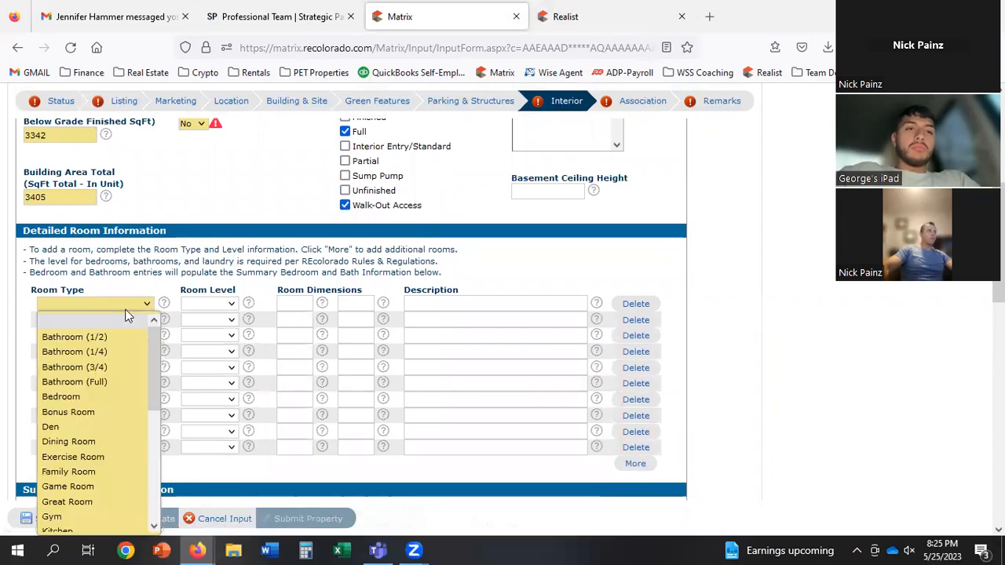
left_click(81, 392)
left_click(149, 322)
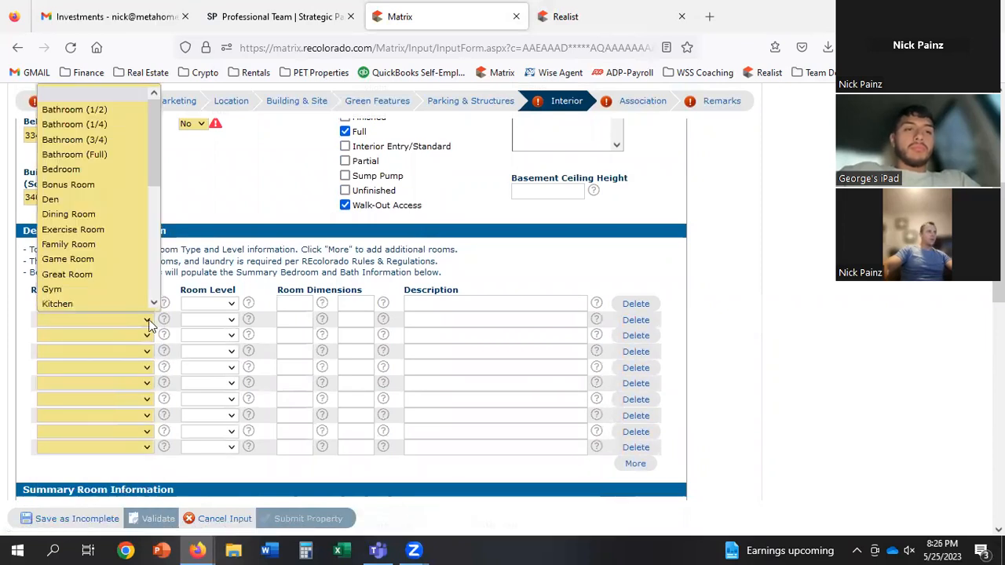
left_click(71, 171)
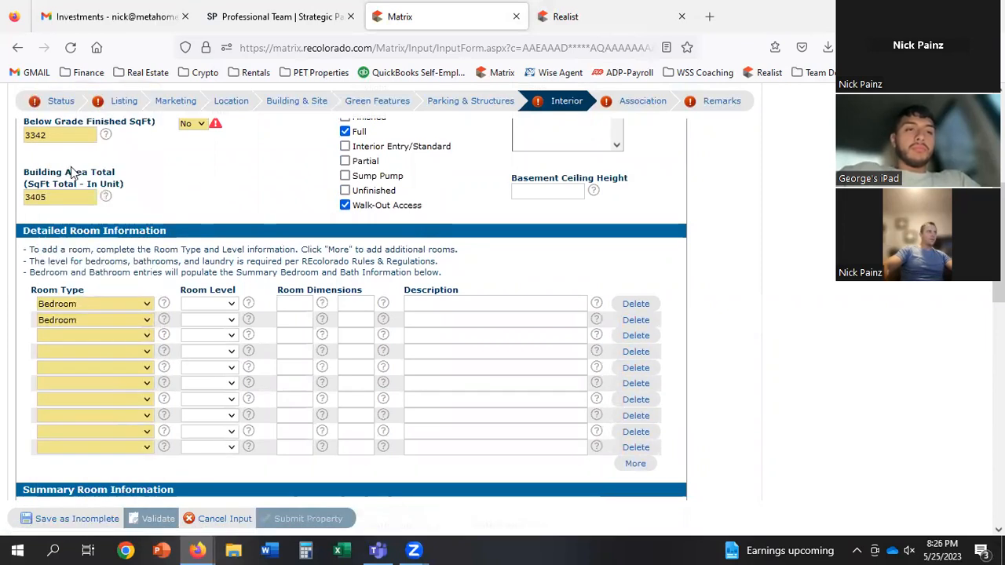
left_click(149, 338)
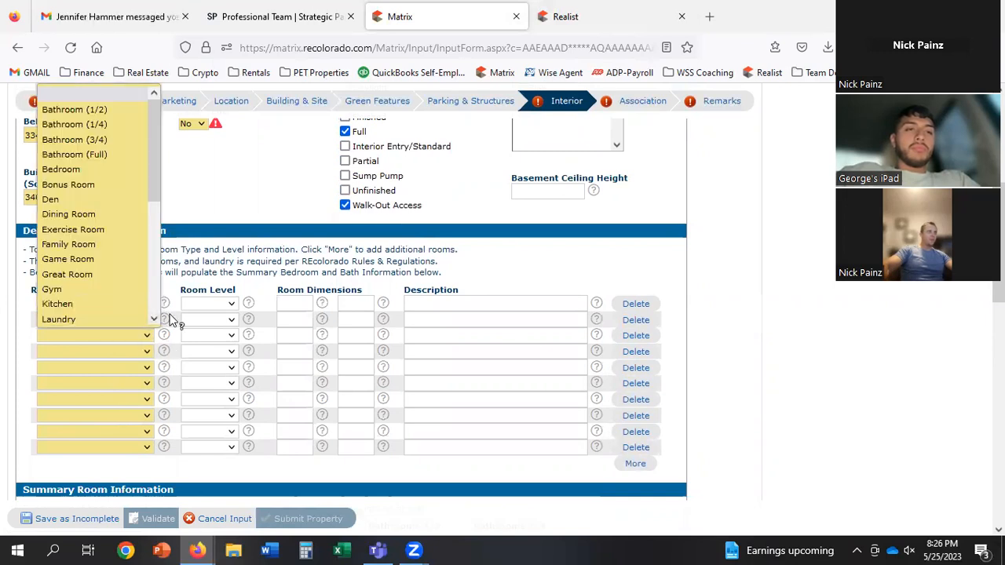
left_click(75, 140)
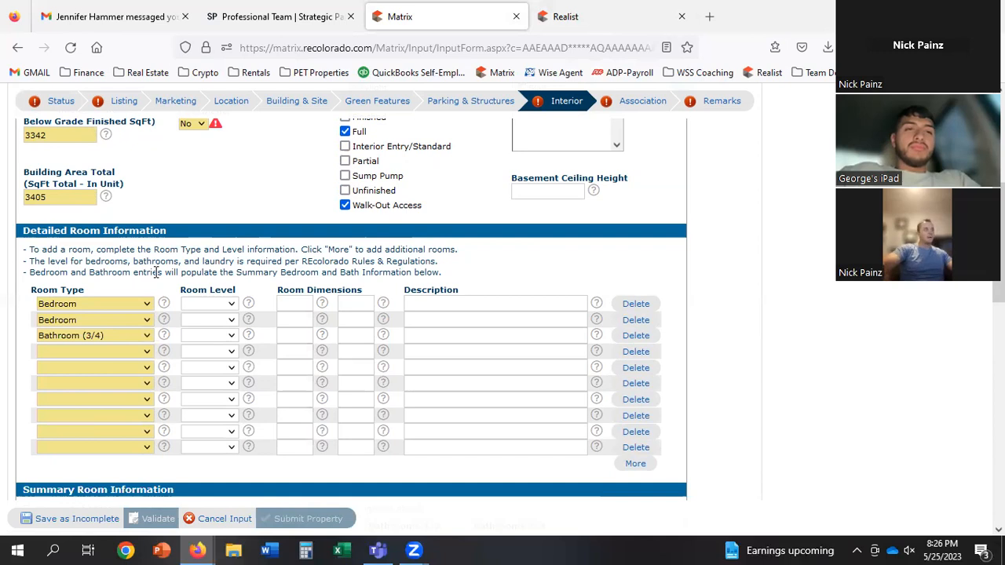
Step: Set rows 4–9 to three Bedrooms, Bathroom (Full), Bathroom (1/2) and Bathroom (Full)
left_click(145, 335)
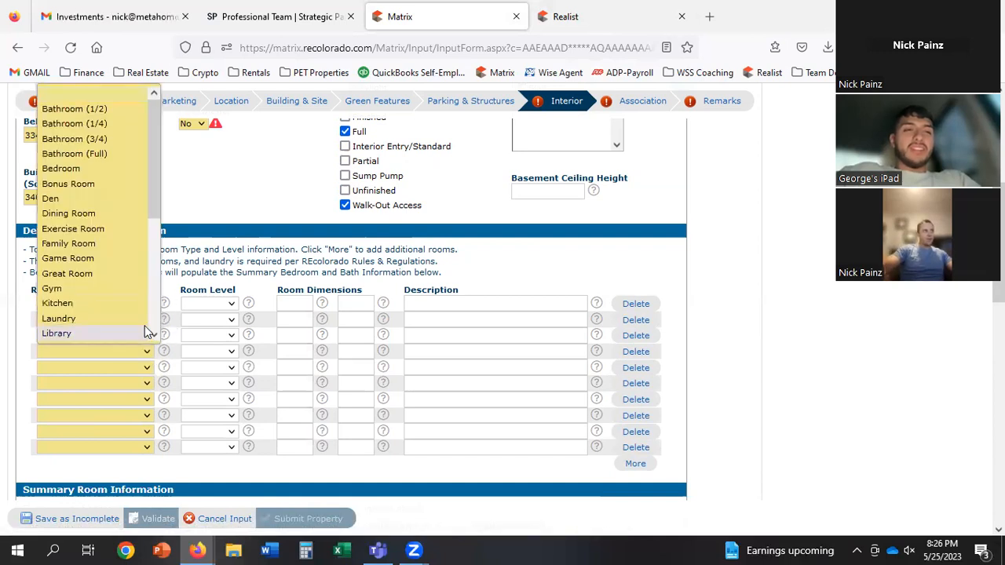
left_click(106, 168)
left_click(146, 372)
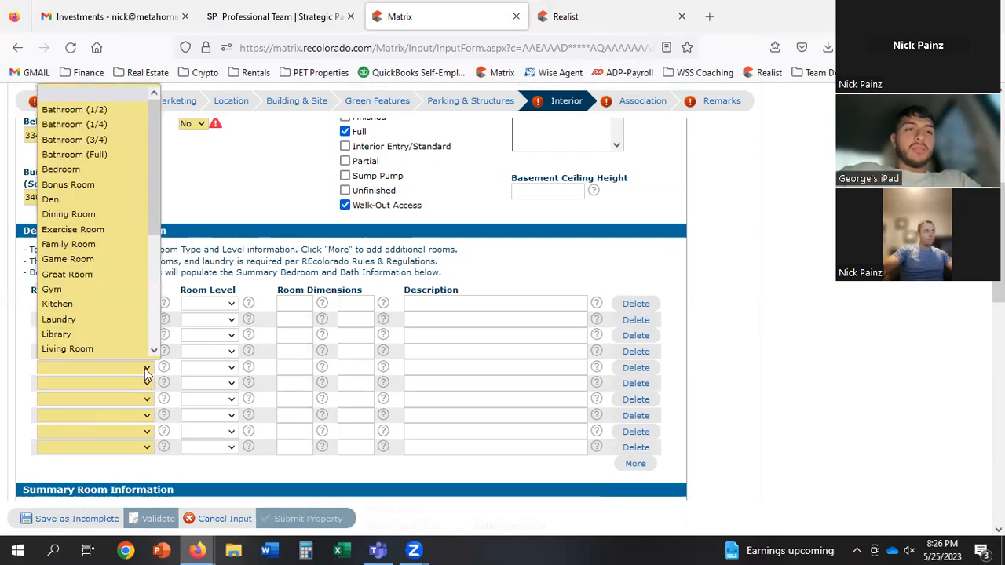
left_click(78, 170)
left_click(148, 383)
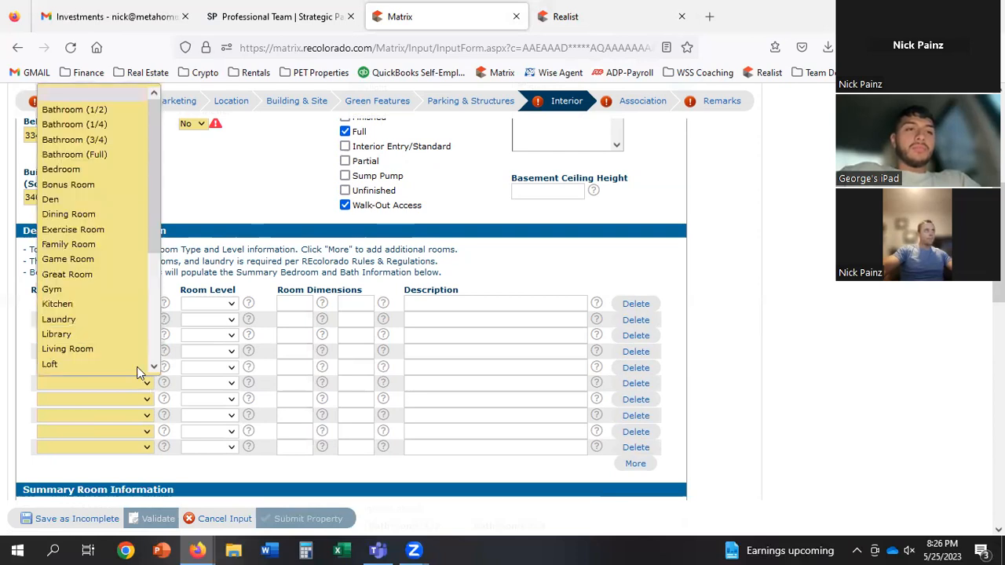
left_click(76, 169)
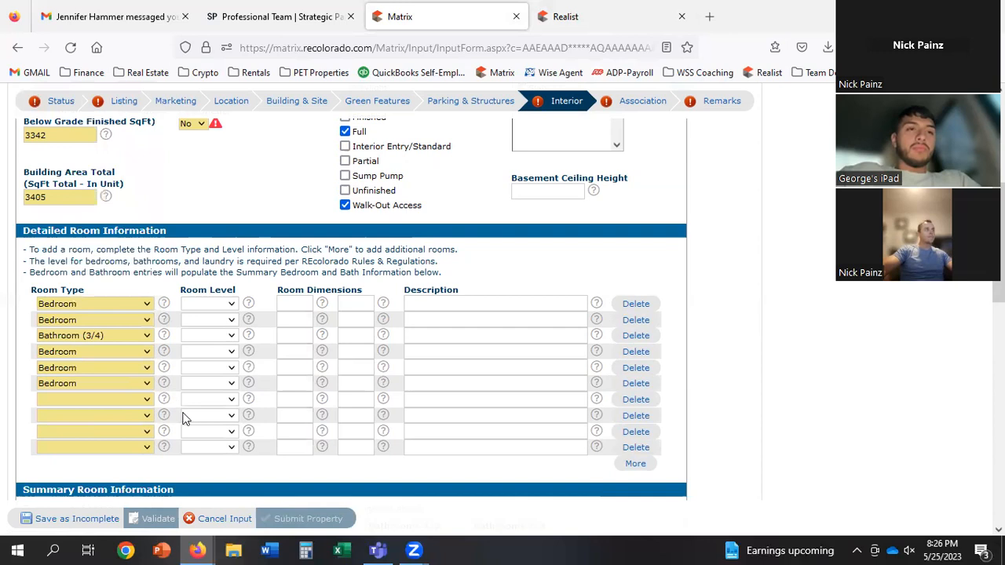
left_click(147, 398)
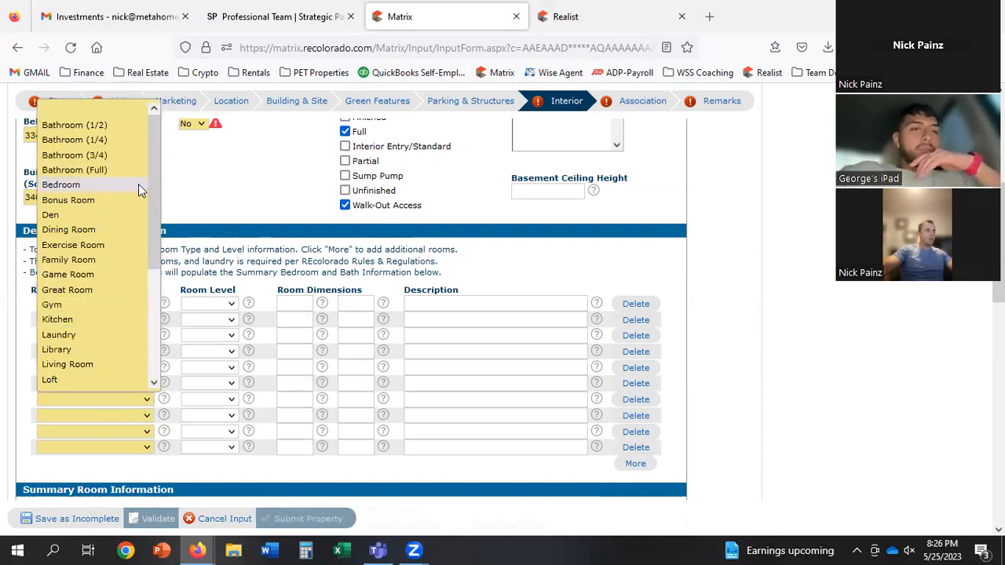
left_click(114, 169)
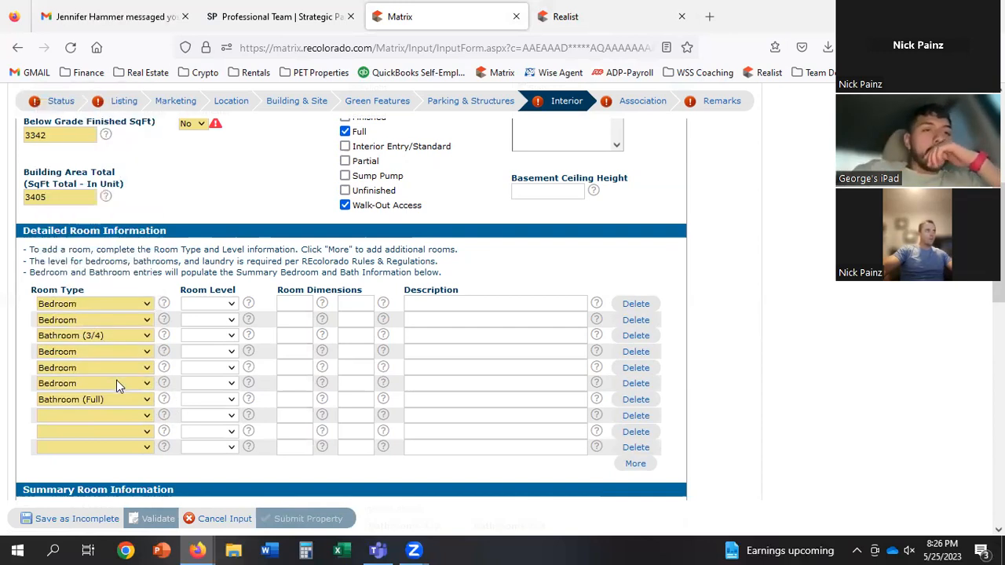
left_click(143, 418)
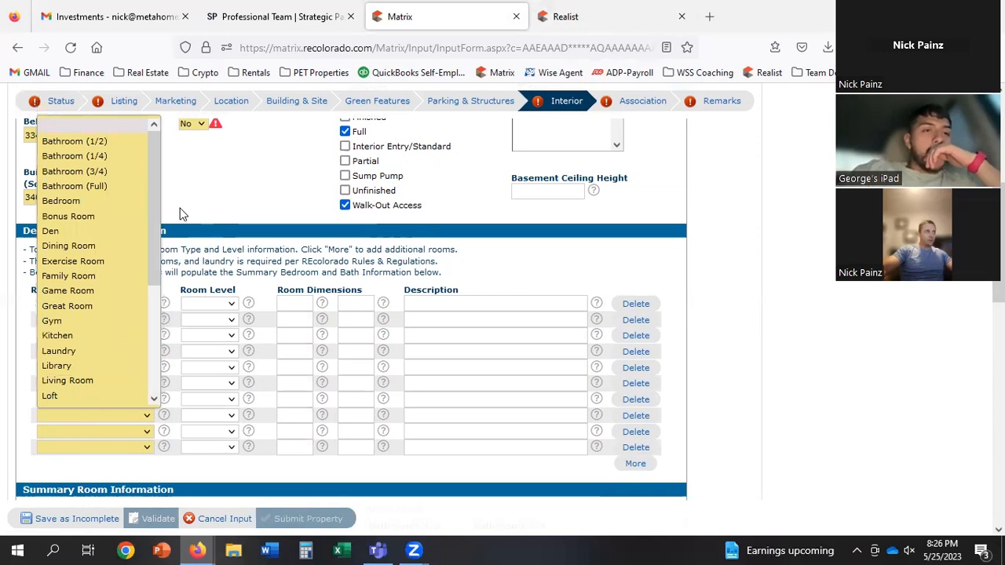
left_click(89, 146)
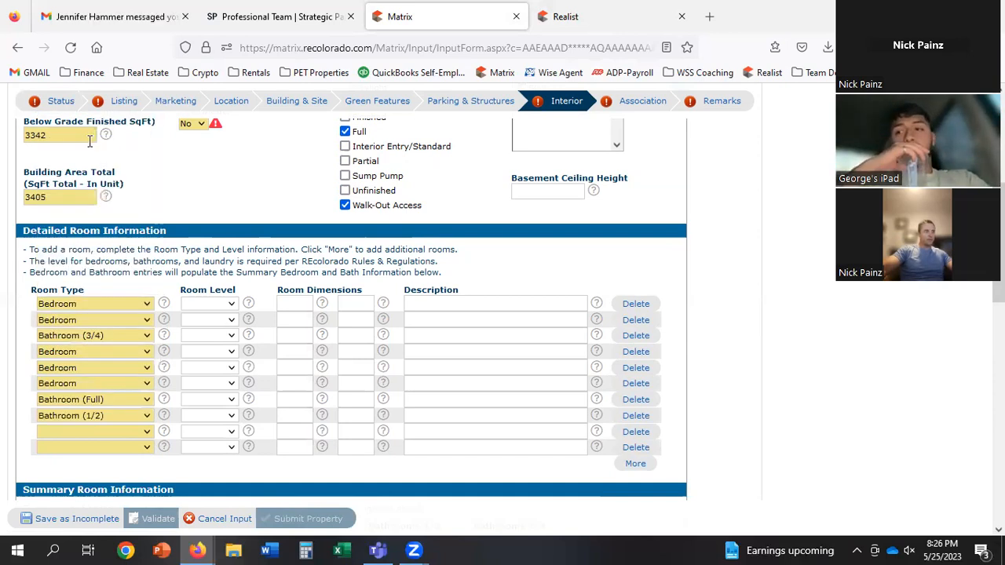
left_click(147, 415)
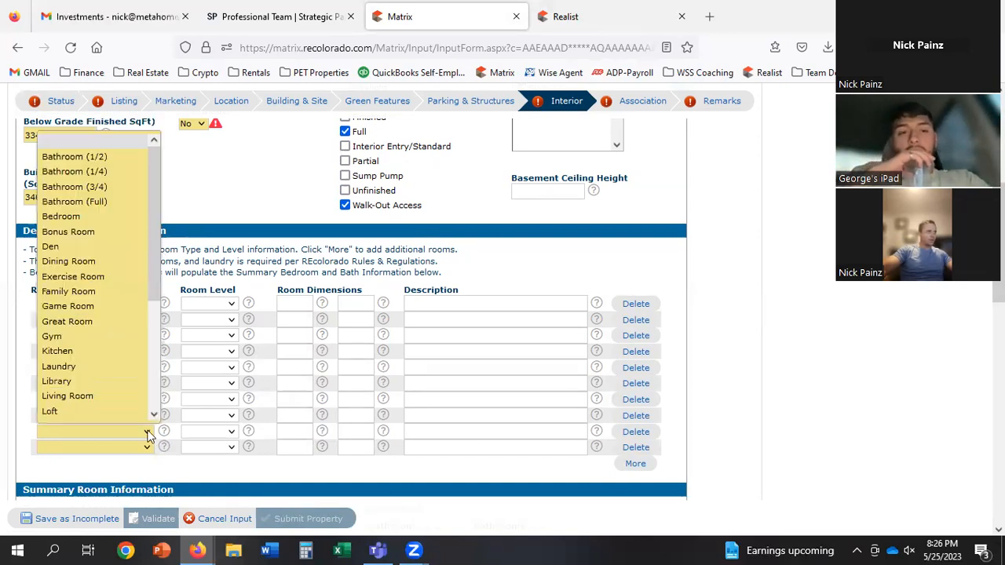
left_click(99, 203)
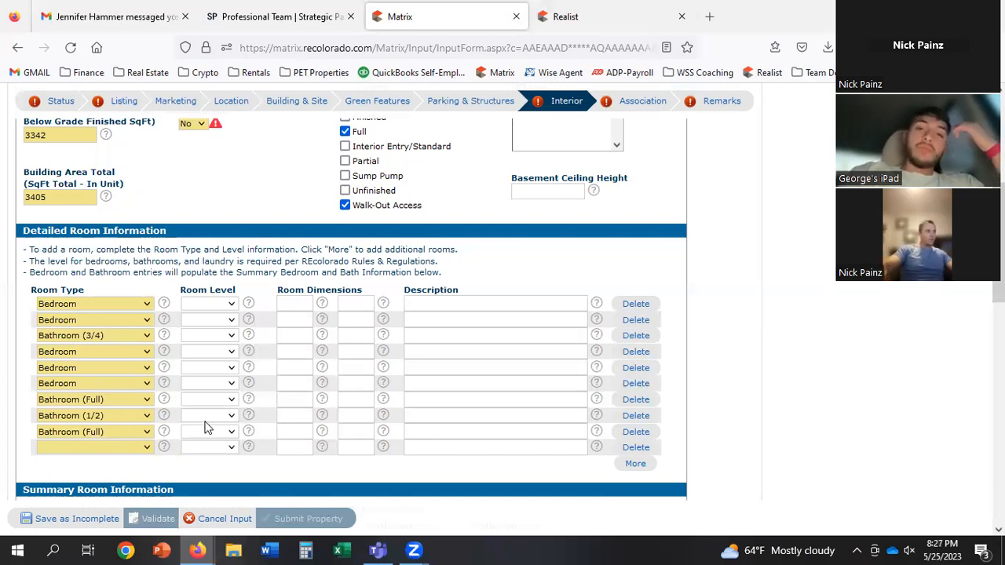
Step: Put the two bedrooms and the Bathroom (3/4) in rows 1–3 on the Lower level
left_click(223, 319)
left_click(218, 352)
left_click(222, 319)
left_click(228, 366)
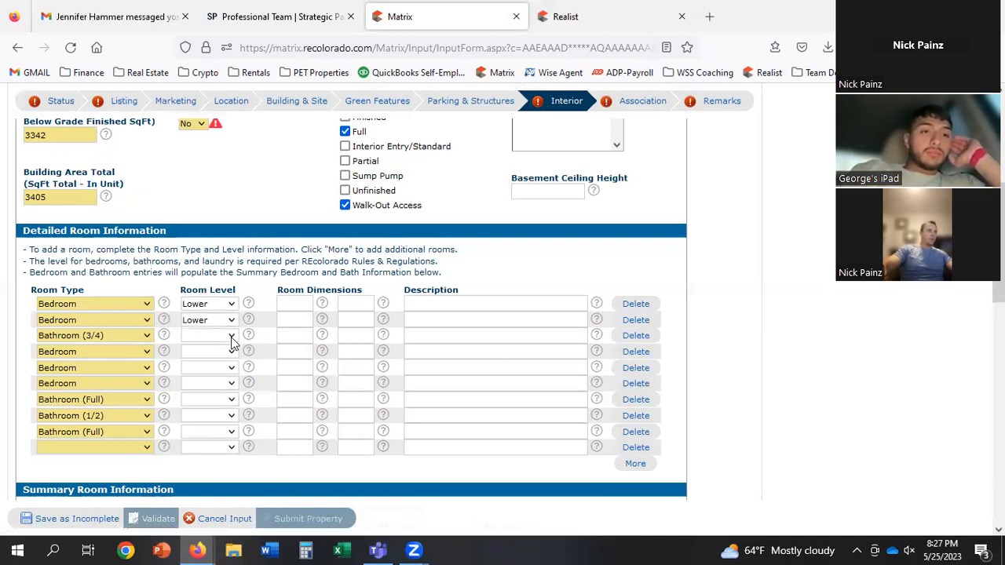
left_click(230, 337)
left_click(223, 383)
Step: Put rooms 4–9 (three bedrooms and three bathrooms) on the Upper level
left_click(232, 353)
left_click(223, 428)
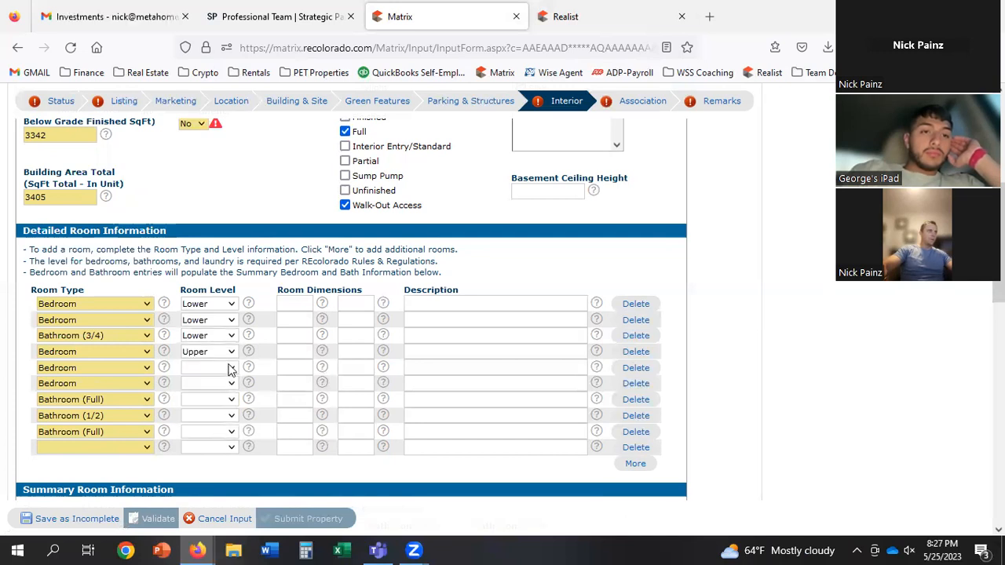
left_click(230, 369)
left_click(215, 446)
left_click(229, 384)
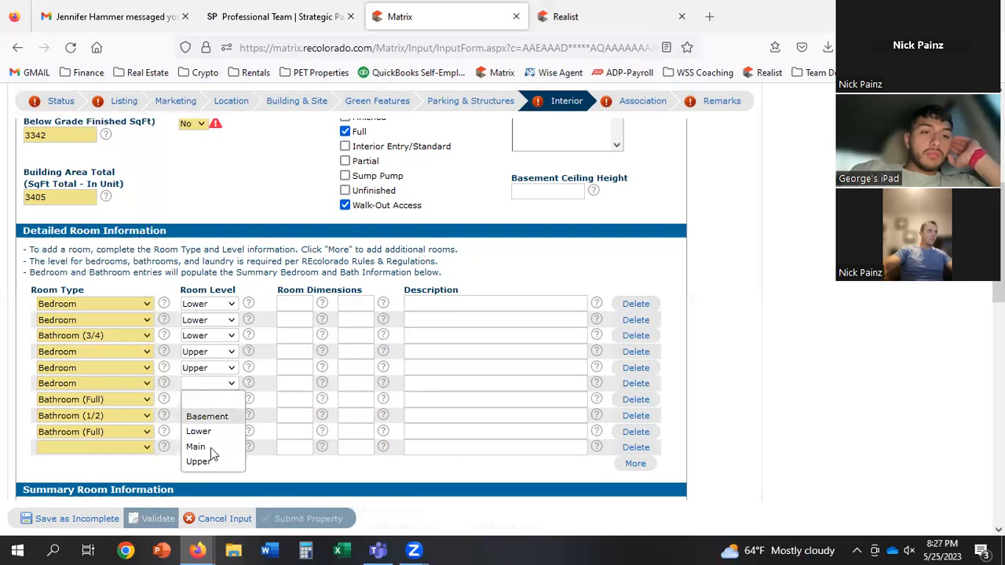
left_click(213, 462)
left_click(231, 400)
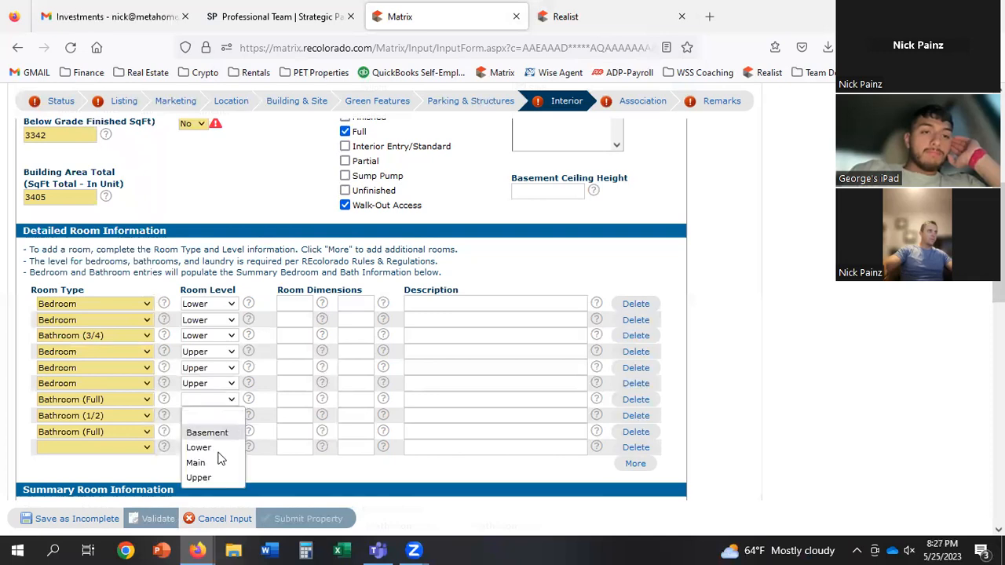
left_click(222, 476)
left_click(227, 415)
left_click(222, 492)
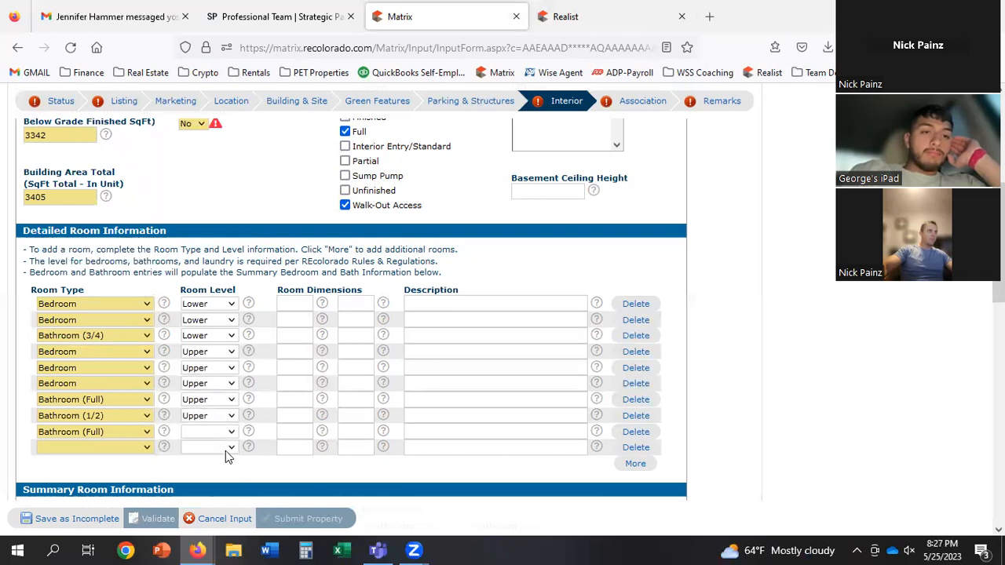
left_click(228, 433)
left_click(198, 508)
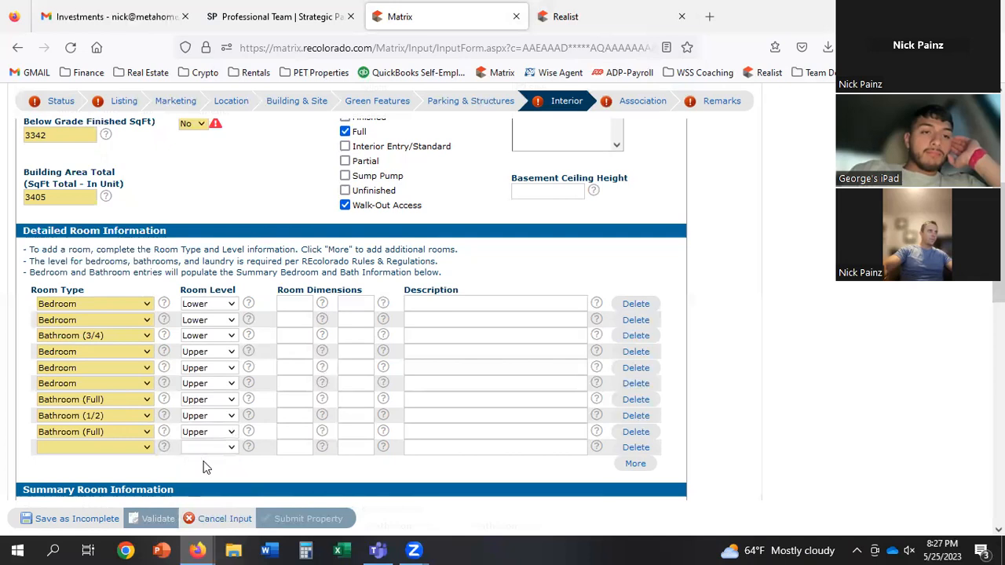
Step: Make row 10 a Kitchen on the Upper level
left_click(151, 446)
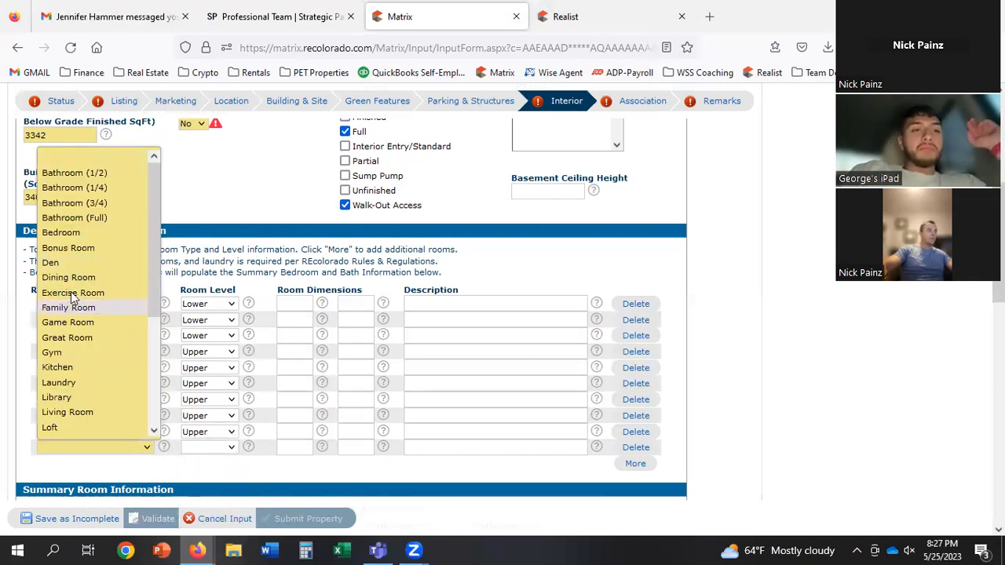
left_click(51, 367)
left_click(230, 447)
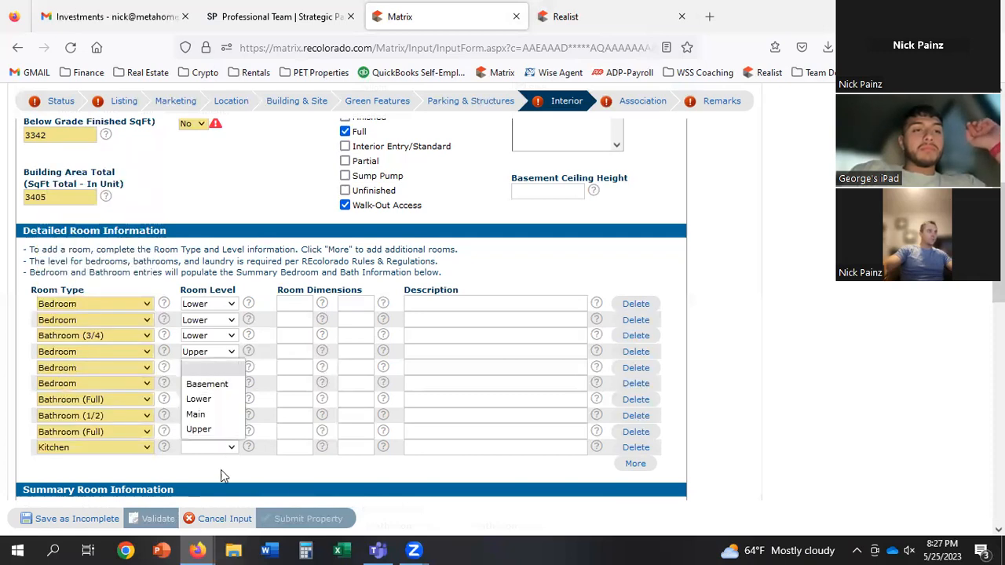
left_click(200, 430)
Step: Add three rows and fill rows 11–12 with a Dining Room and a Family Room, both Upper
left_click(635, 463)
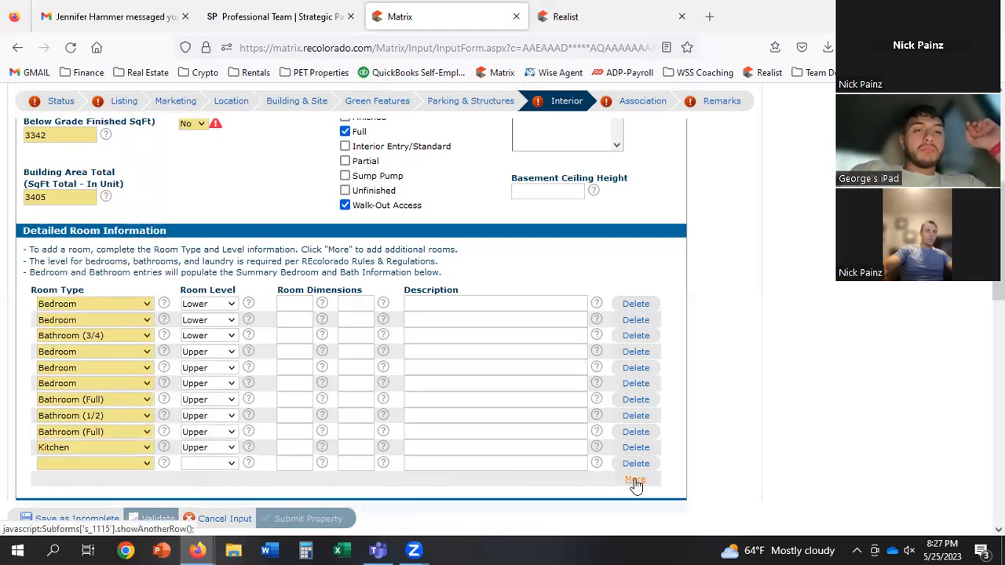
left_click(635, 480)
left_click(635, 495)
scroll(632, 471, "down", 2)
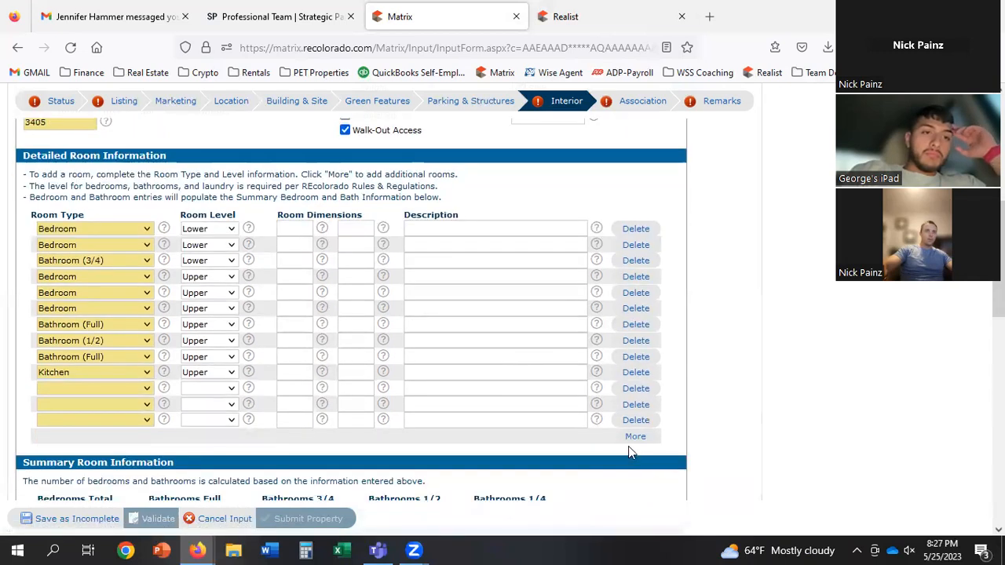
left_click(145, 387)
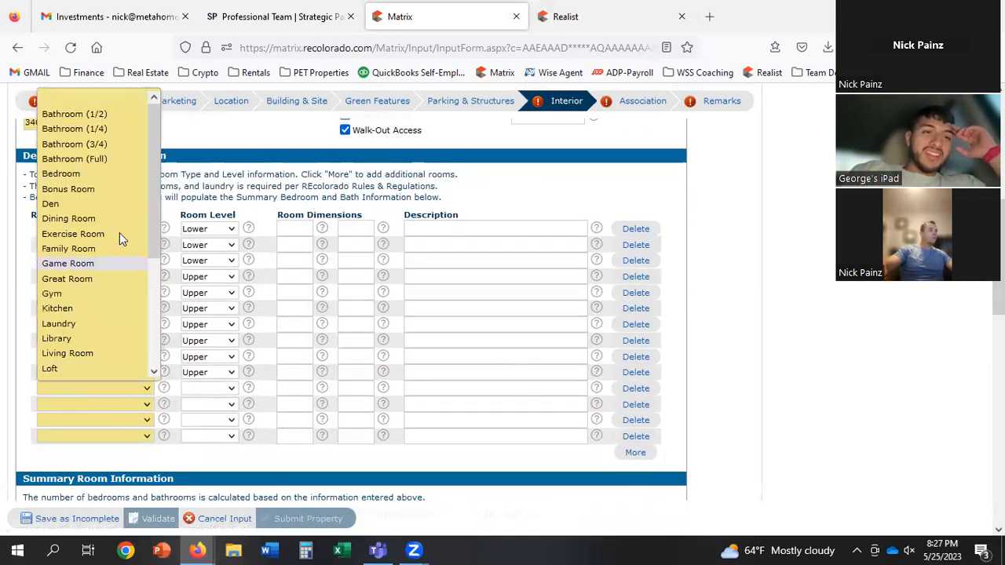
left_click(91, 220)
left_click(227, 390)
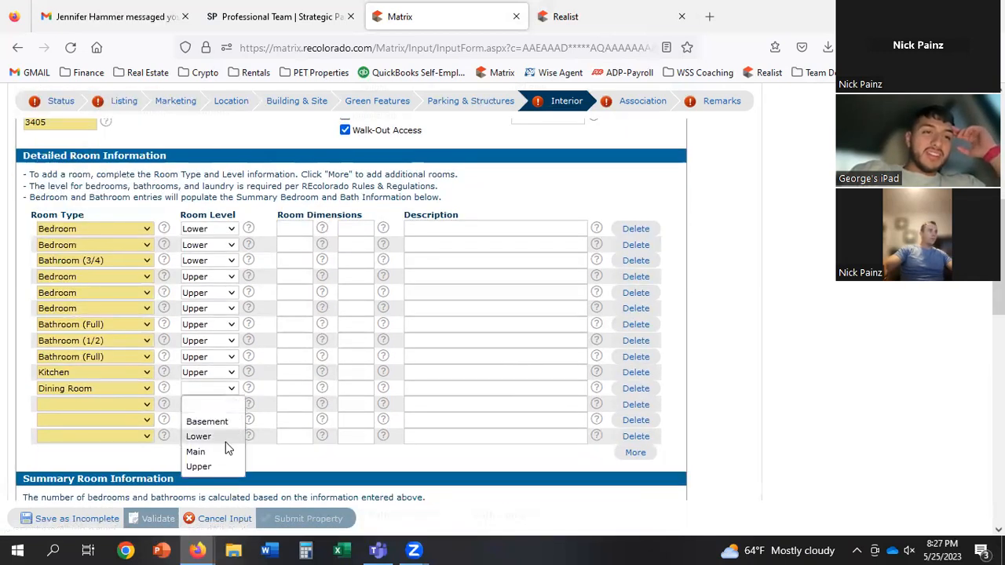
left_click(223, 465)
left_click(141, 404)
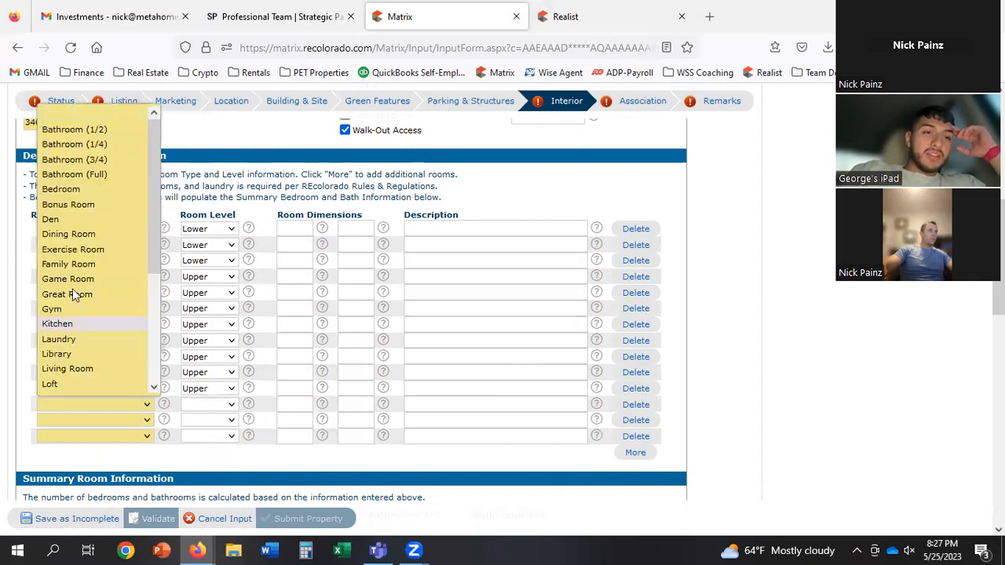
left_click(69, 264)
left_click(209, 405)
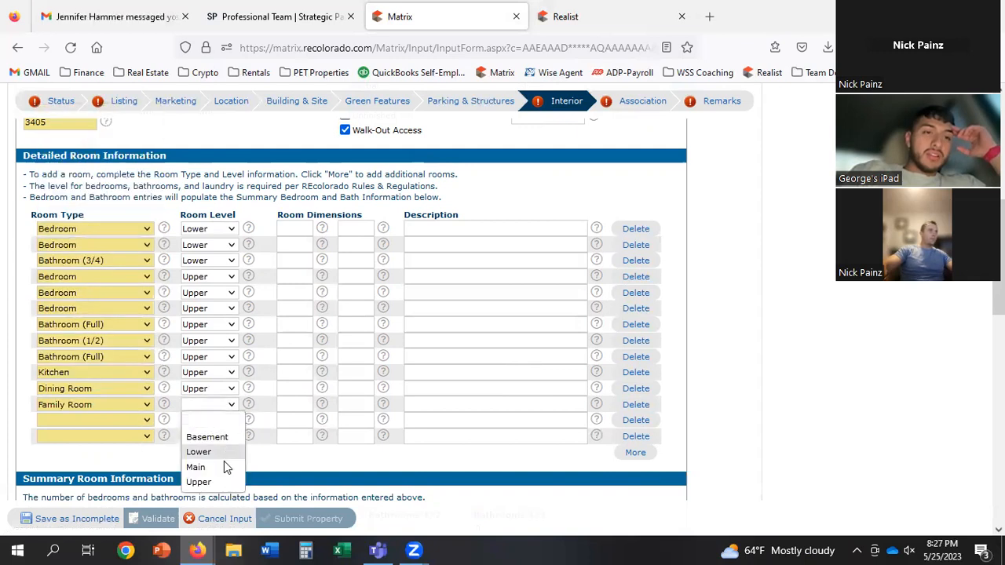
left_click(222, 482)
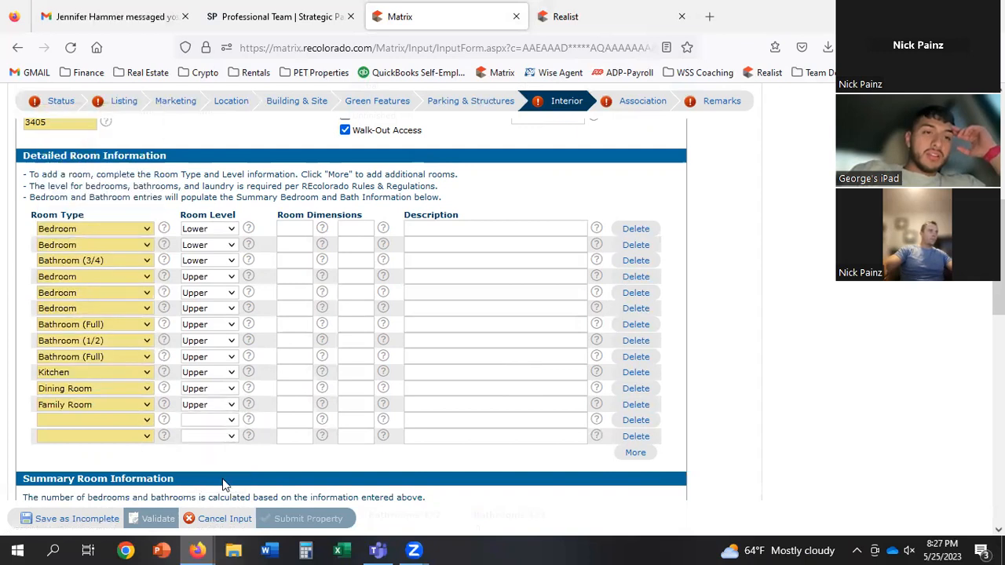
Step: Add a Lower Family Room and Lower Game Room in rows 13–14, plus another blank row
left_click(148, 419)
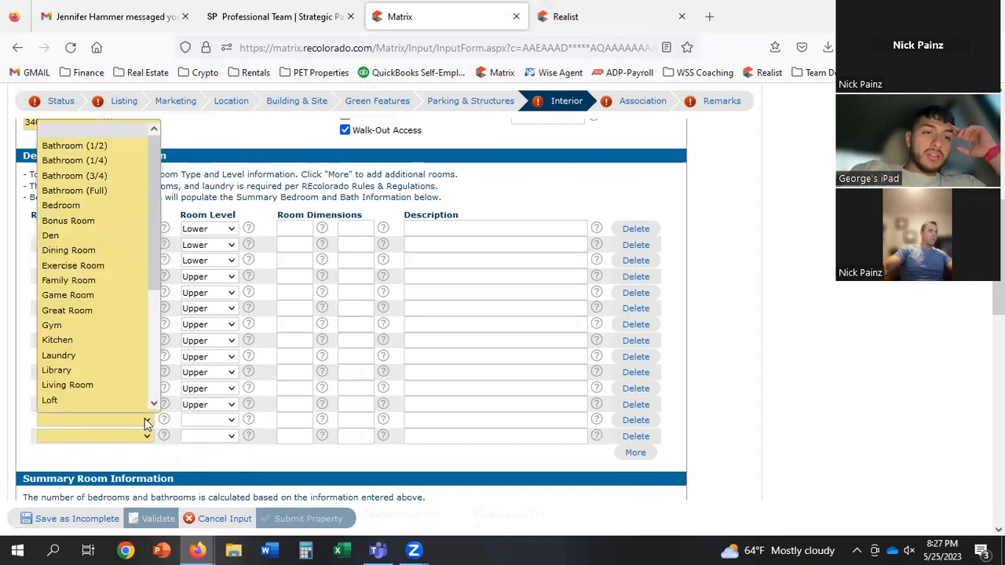
left_click(96, 281)
left_click(218, 424)
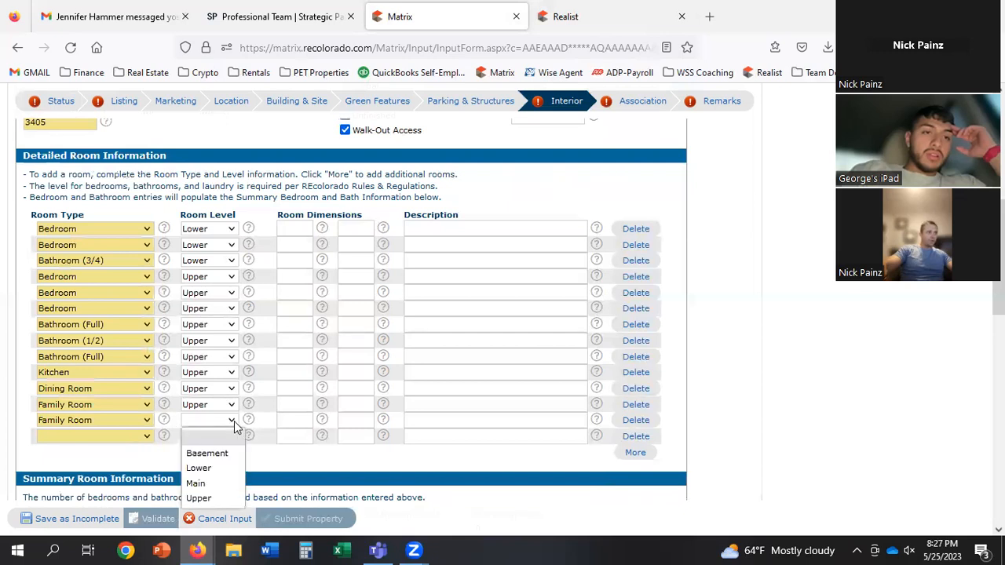
left_click(198, 466)
left_click(113, 436)
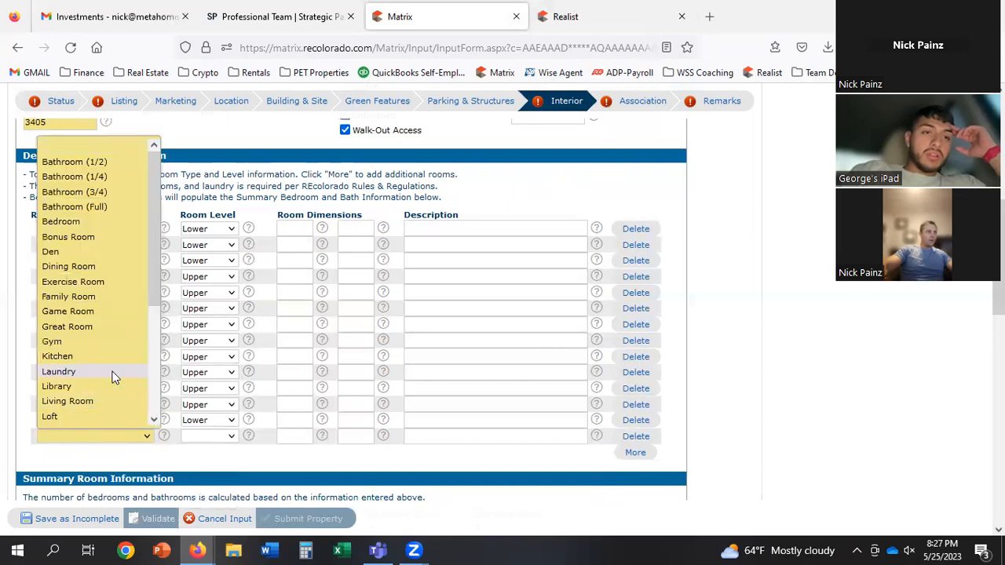
left_click(99, 313)
left_click(224, 438)
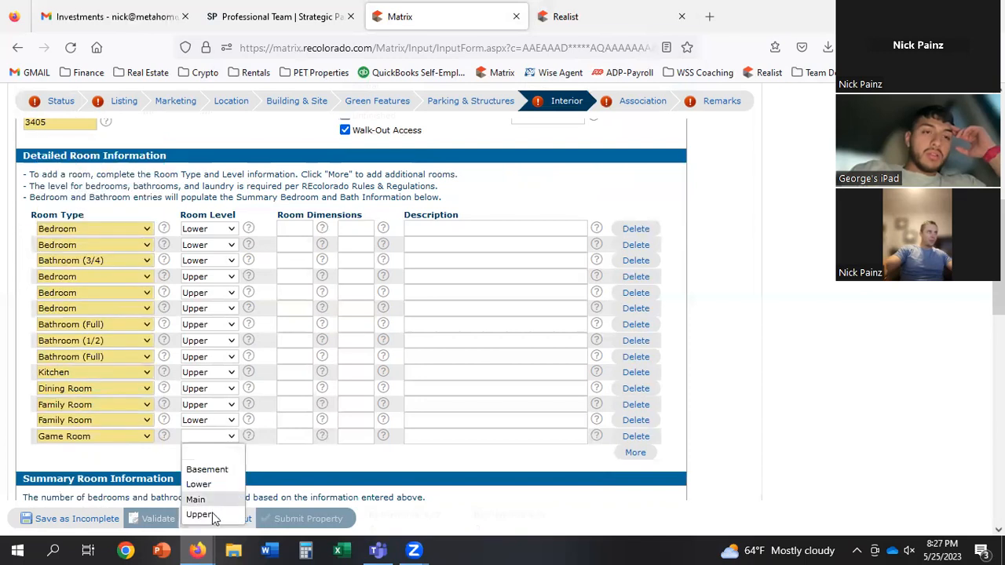
left_click(196, 484)
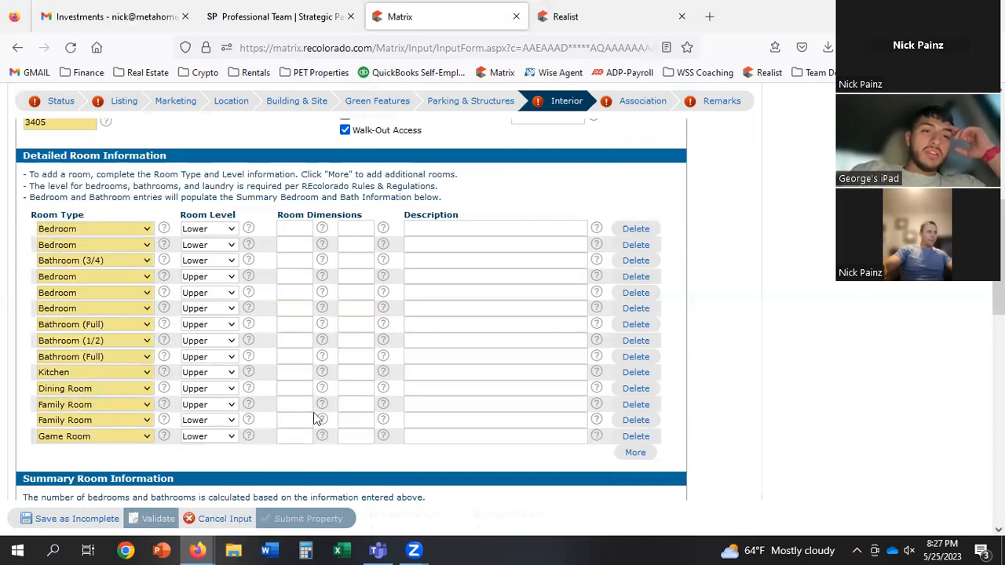
scroll(314, 418, "down", 2)
left_click(635, 377)
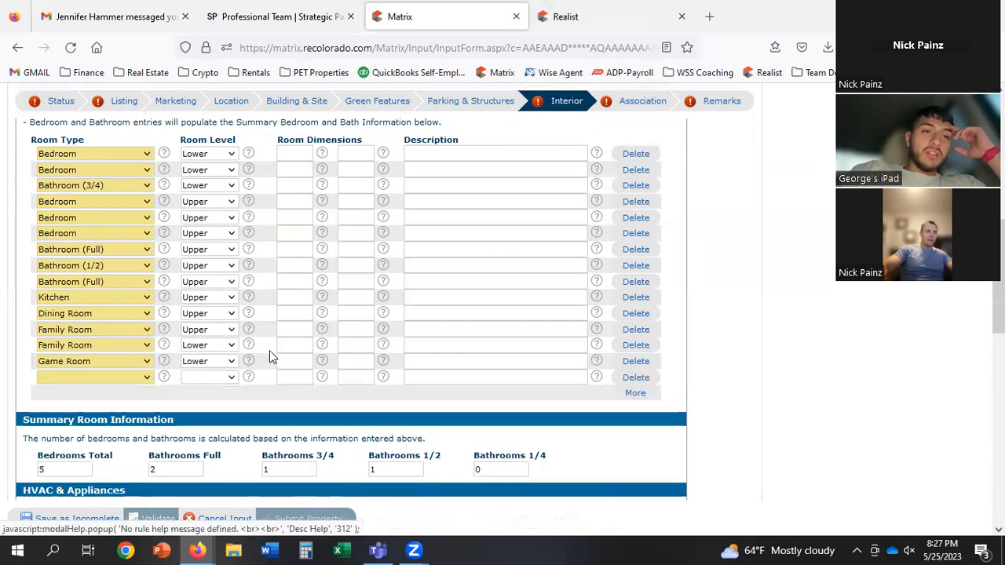
left_click(131, 377)
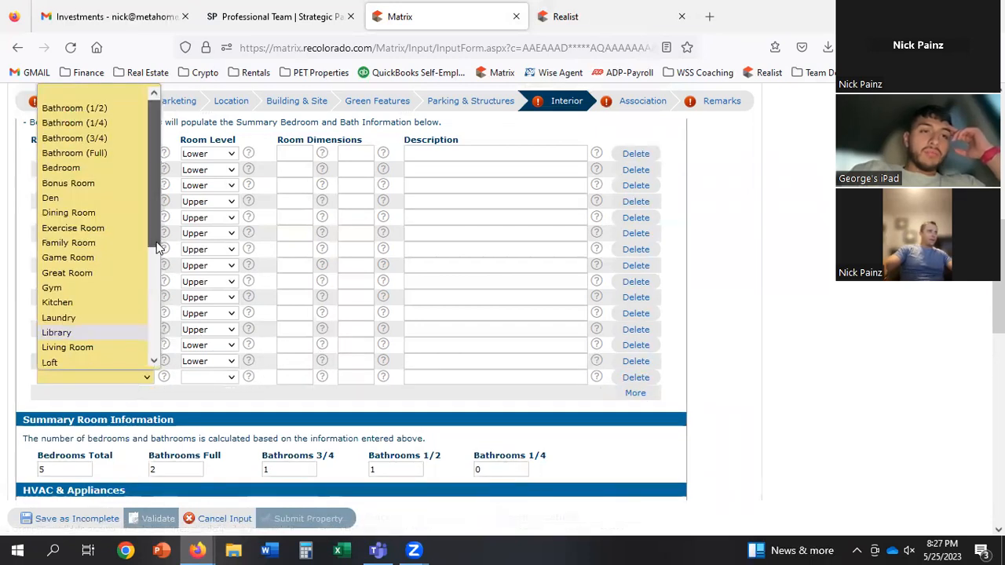
left_click_drag(157, 247, 157, 358)
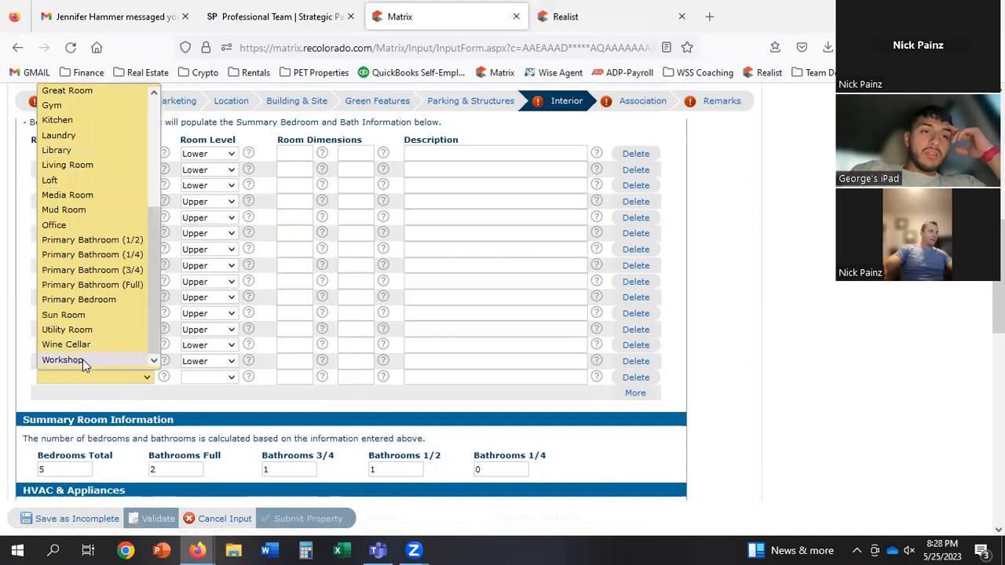
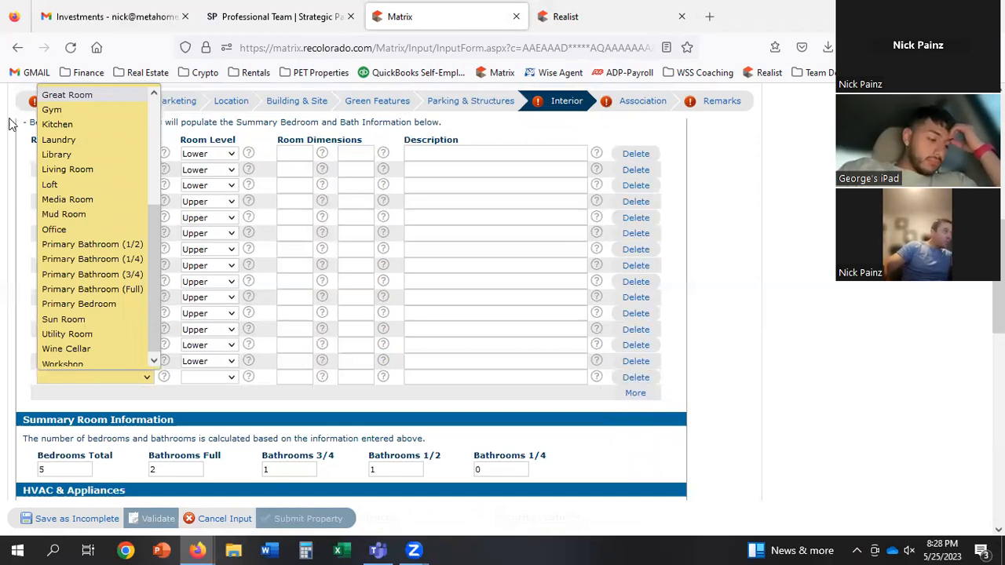
Step: Describe the first two bedrooms as 'Lower level bedroom'
left_click(546, 212)
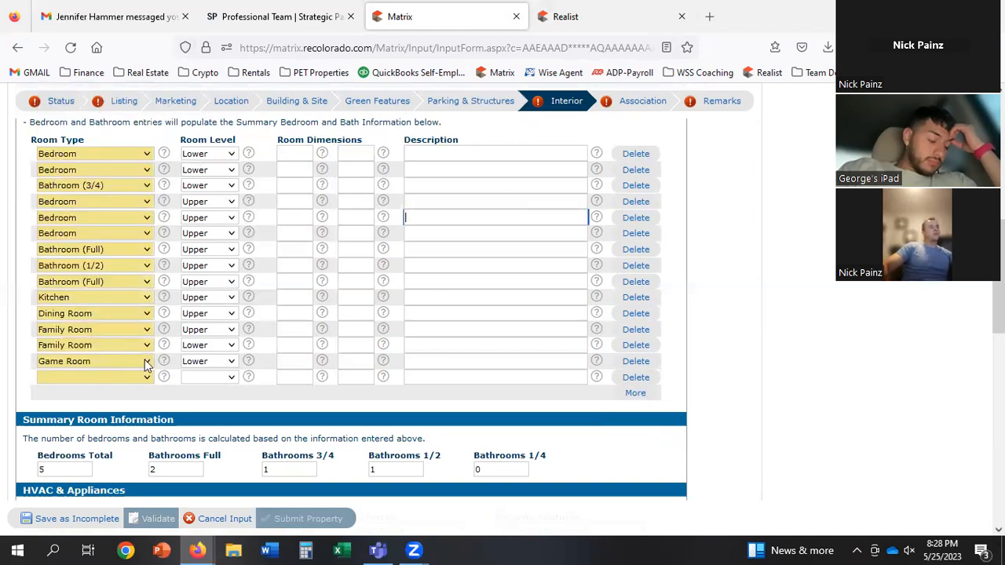
left_click(430, 154)
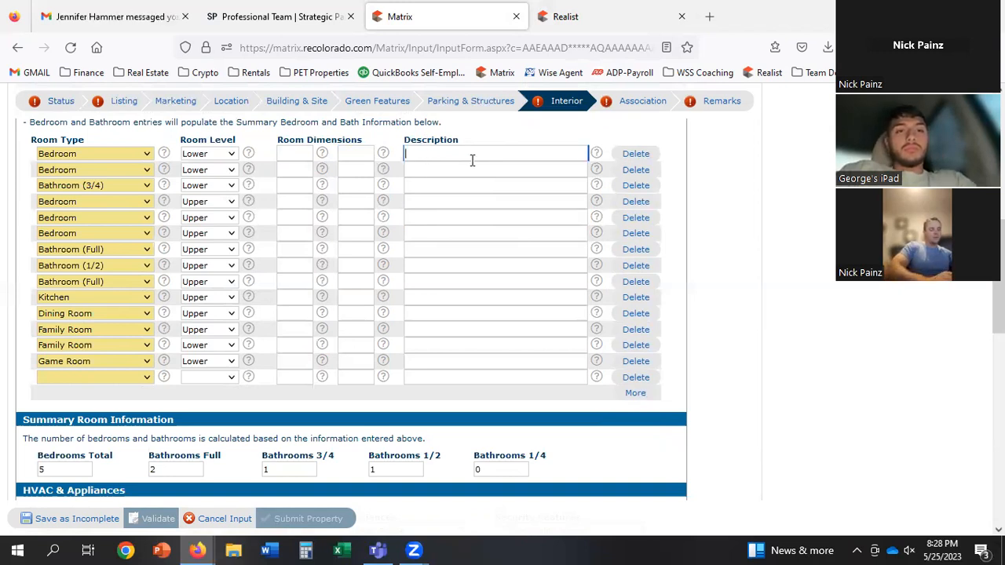
type("Baseme")
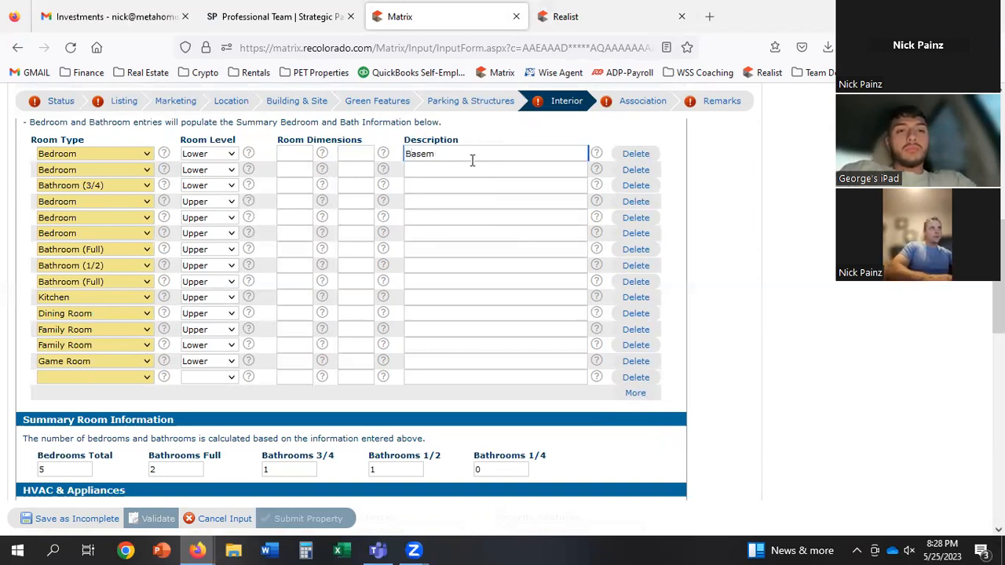
key("BackSpace")
key("BackSpace")
key("BackSpace")
key("BackSpace")
key("BackSpace")
type("Lower ")
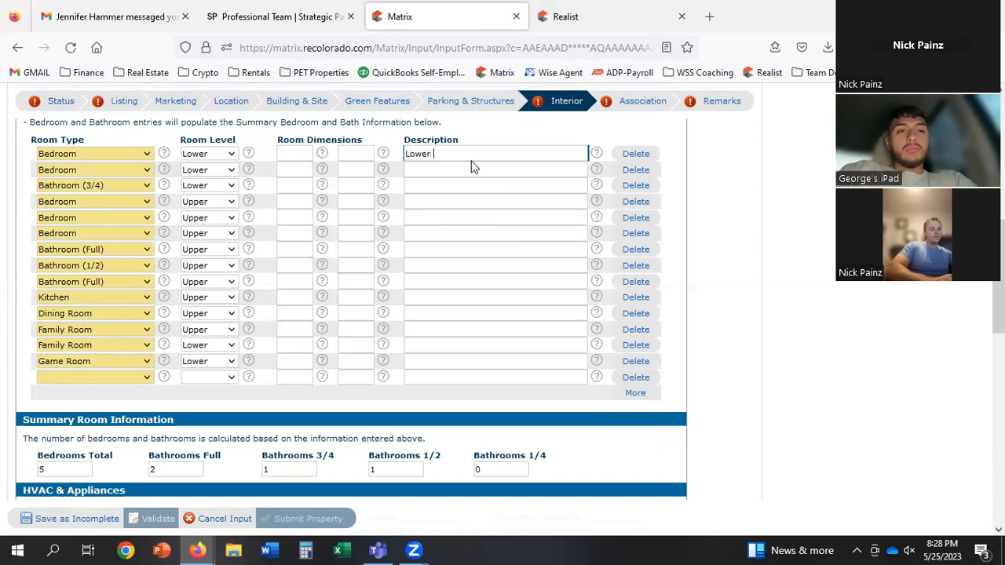
type("level bedroom")
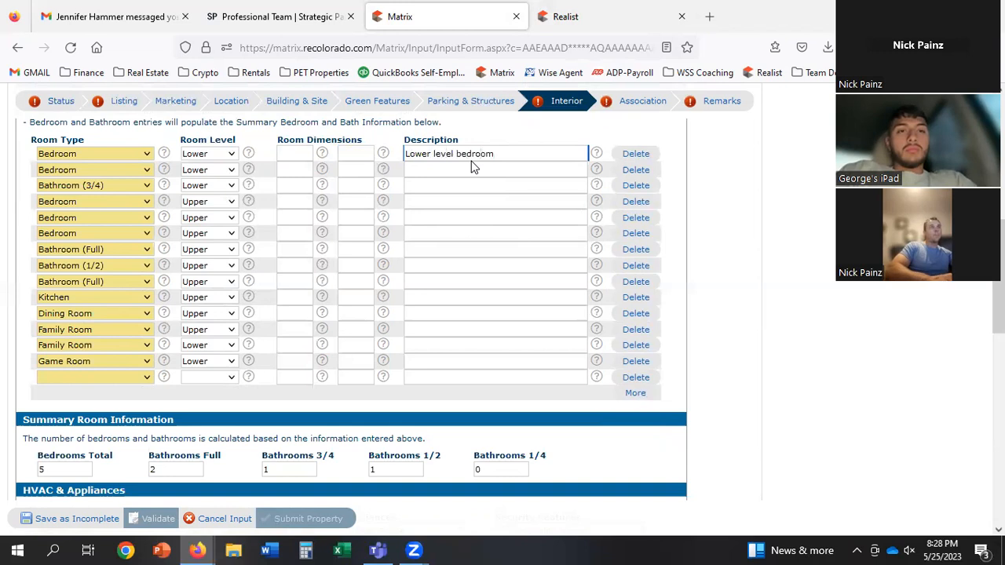
left_click_drag(511, 161, 408, 163)
key("ctrl+c")
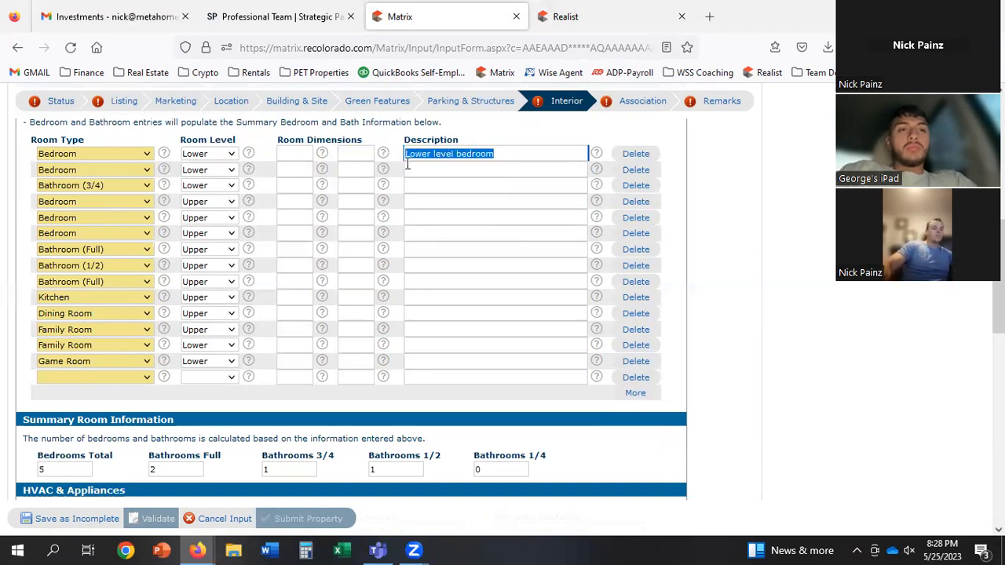
left_click(426, 172)
key("ctrl+v")
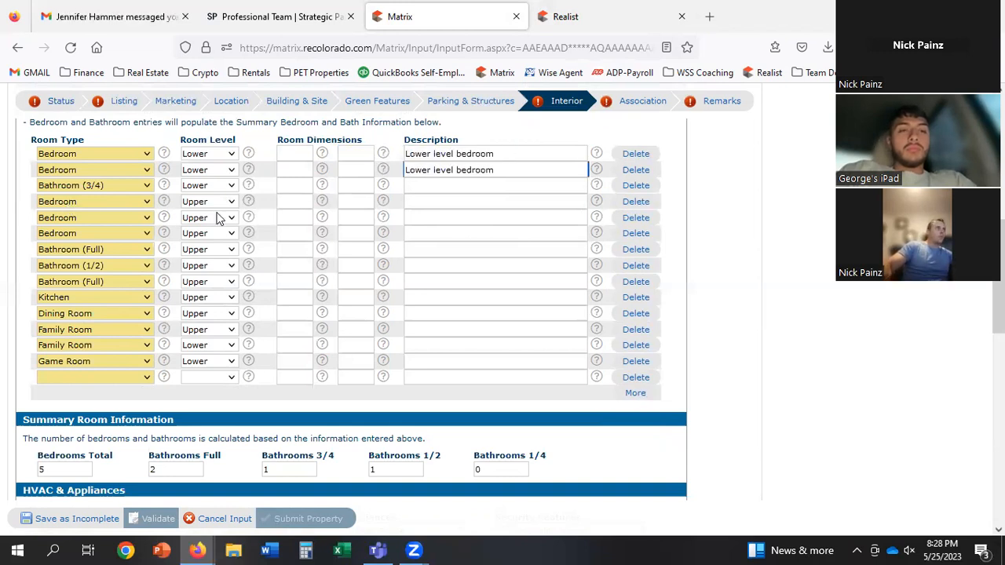
Step: Describe the two upper bedrooms as 'Large secondary bedroom'
left_click(419, 203)
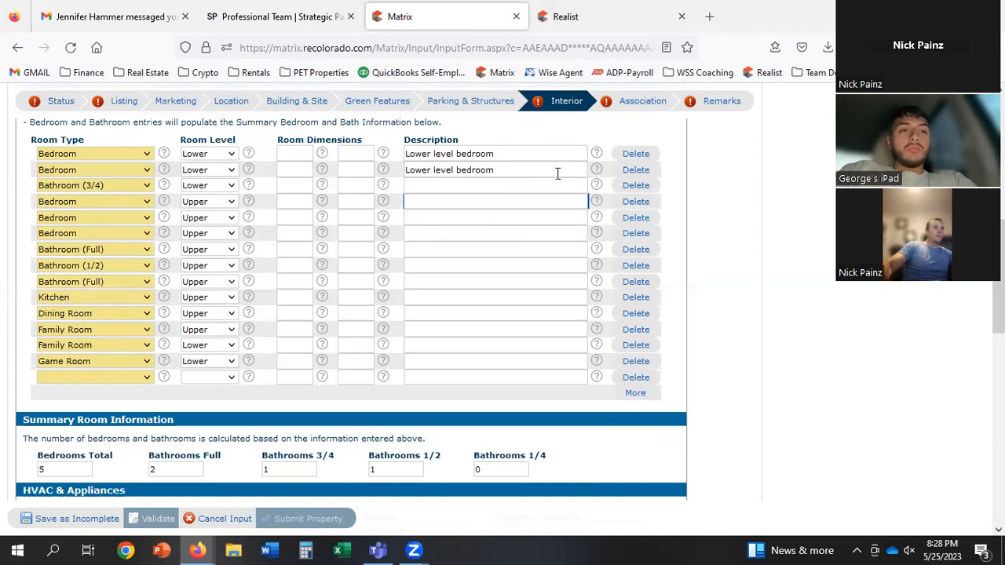
key("BackSpace")
key("BackSpace")
type("Large bedroom")
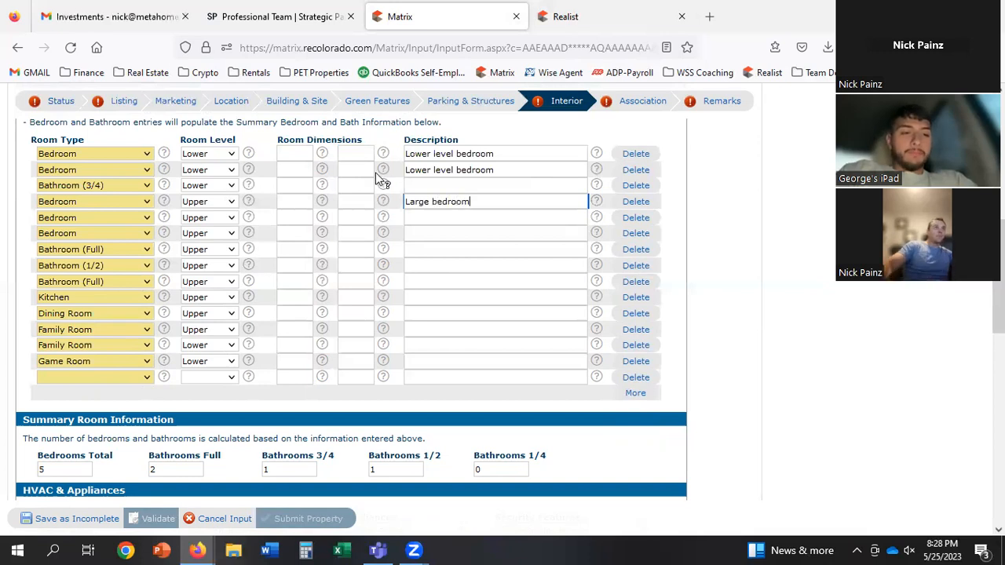
type("secondary")
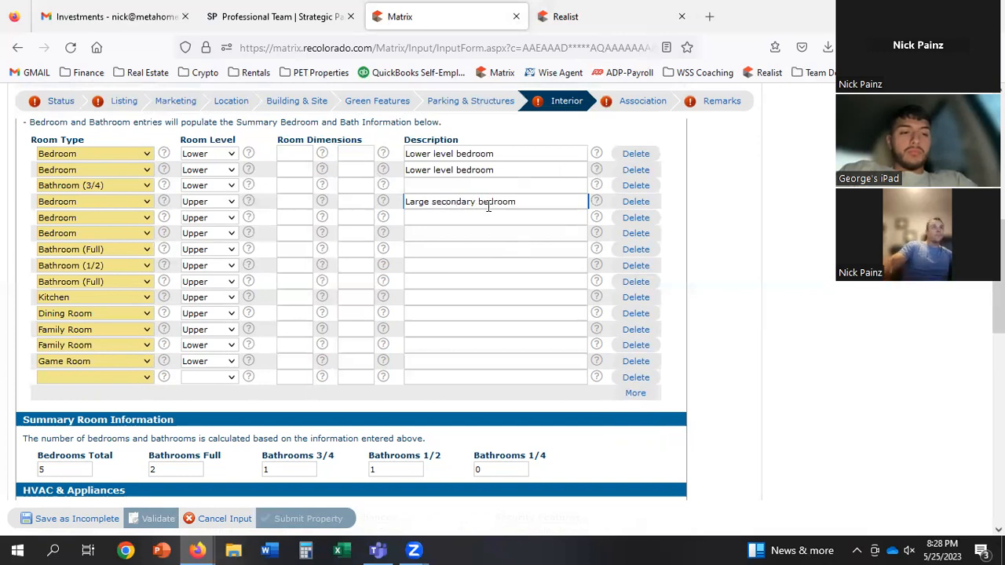
key("ctrl+a")
key("ctrl+c")
left_click(455, 219)
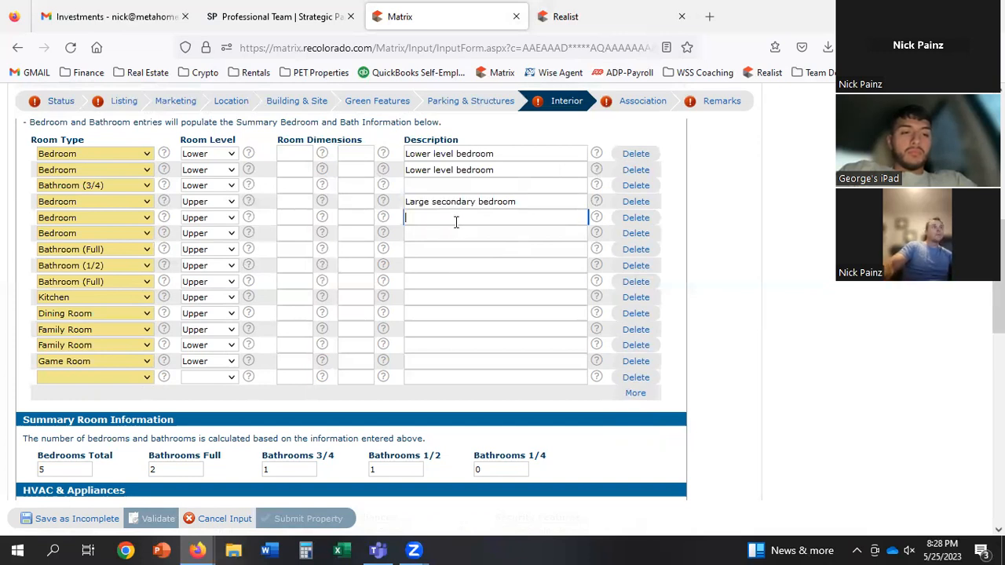
key("ctrl+v")
left_click(452, 248)
Step: Change row 6's room type to Primary Bedroom
left_click(147, 233)
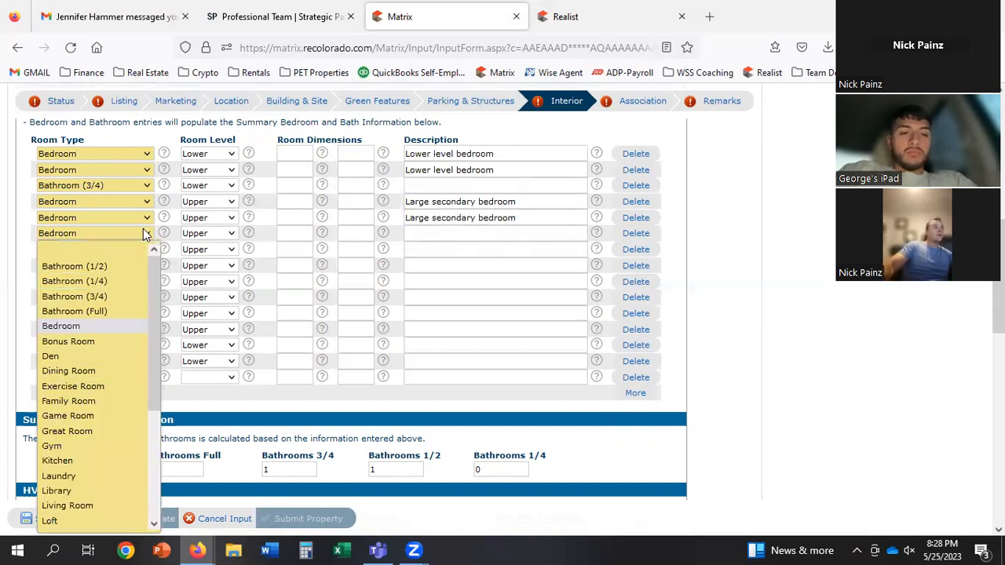
scroll(107, 412, "down", 4)
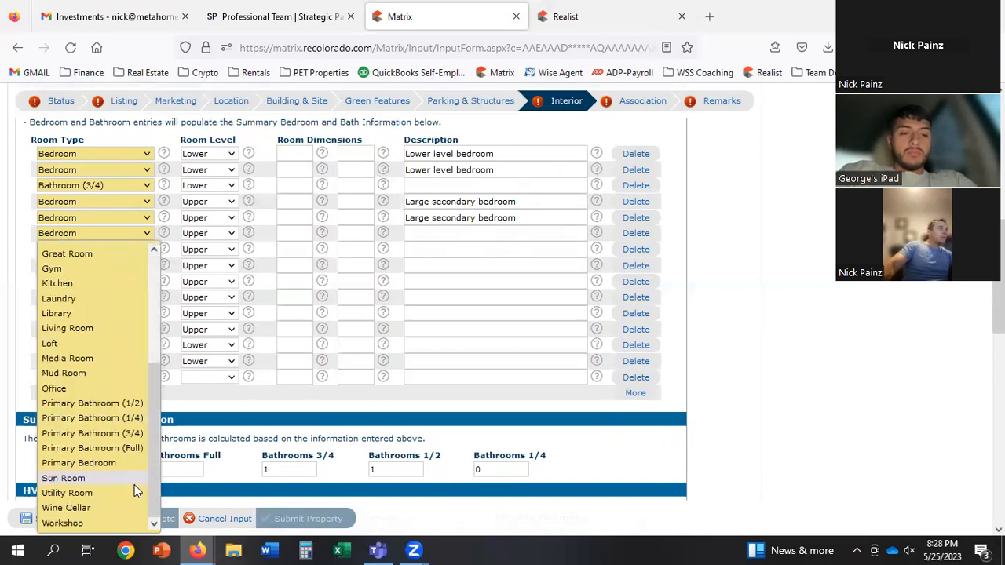
left_click(107, 464)
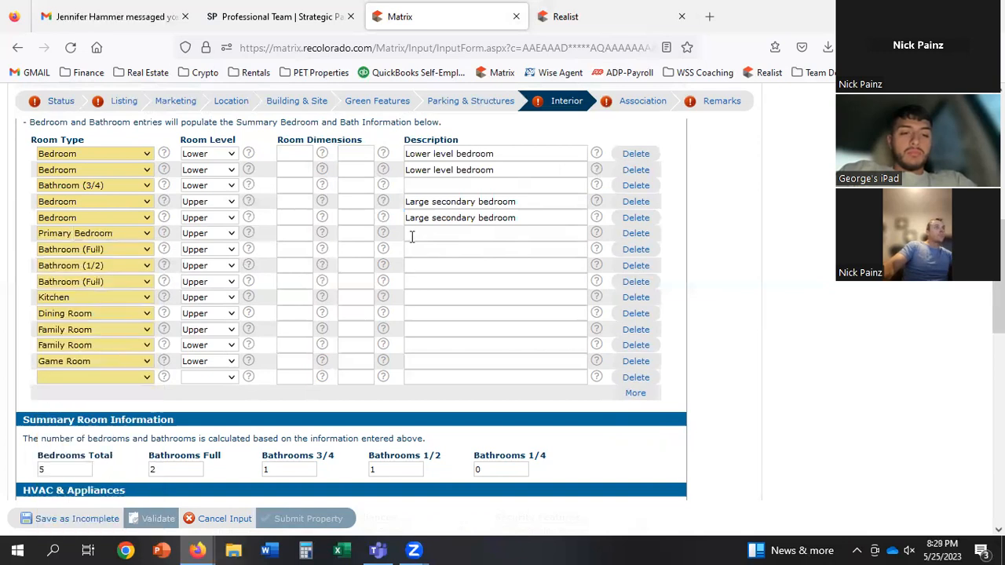
left_click(444, 235)
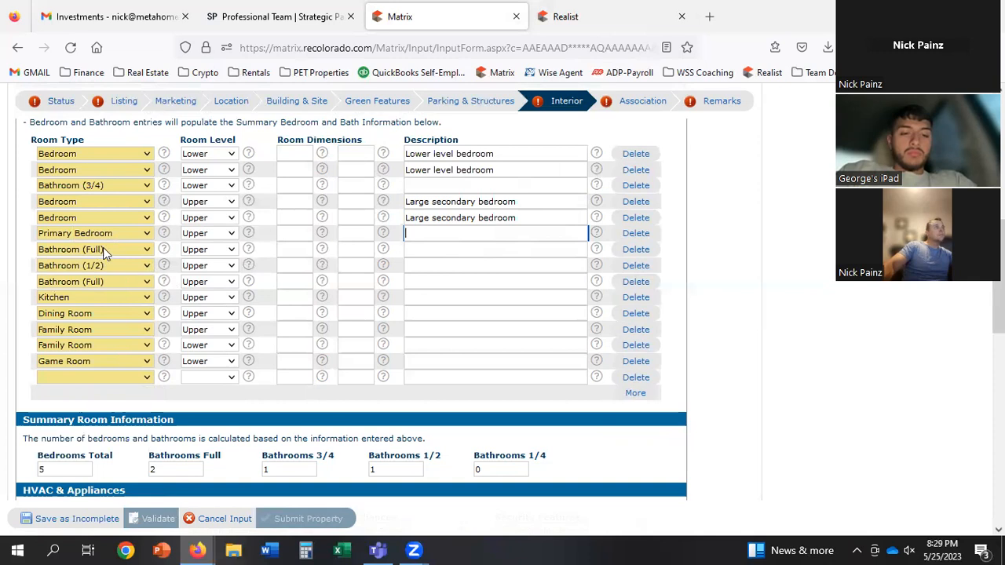
Step: Describe the full baths as 'En Suite to Large Primary' and 'Jack and Jill bath'
left_click(426, 249)
type("En Suite to Large mas")
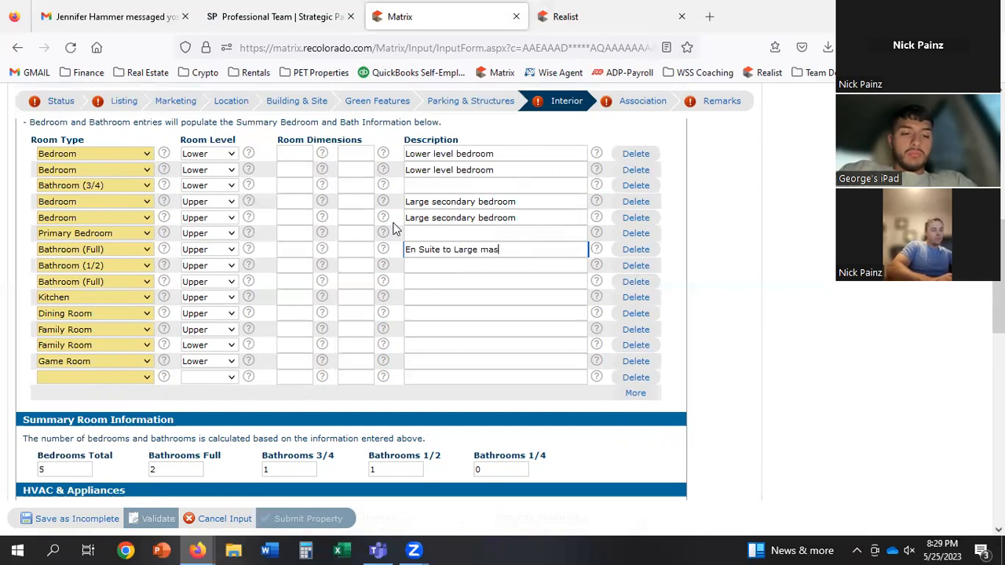
type("ter")
key("BackSpace")
type("Primary")
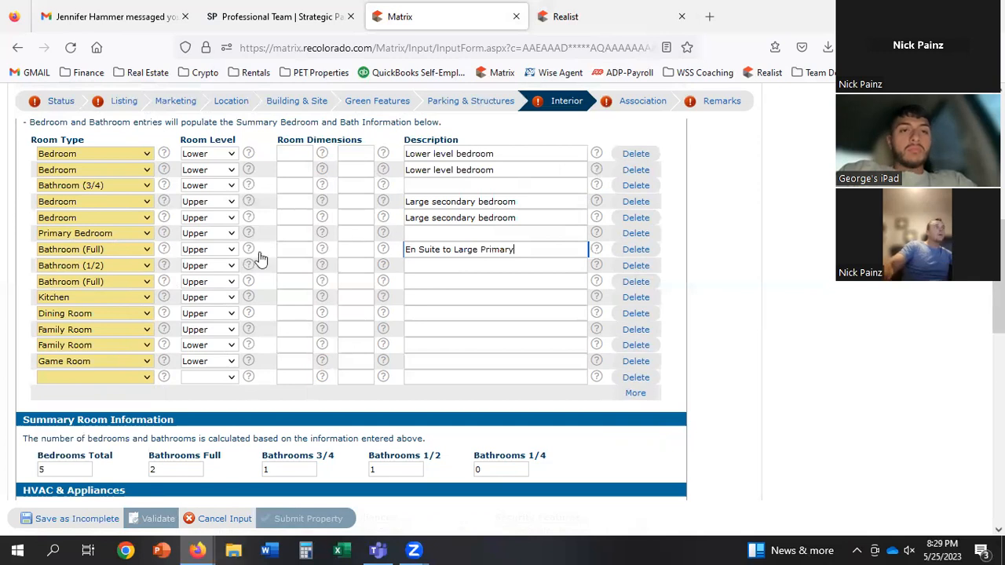
left_click(453, 282)
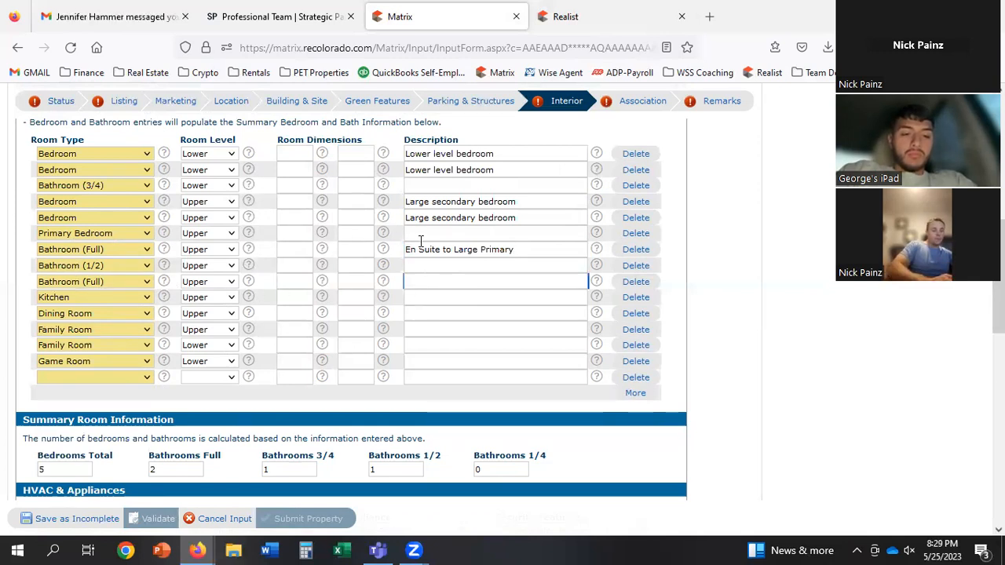
type("Jack and ")
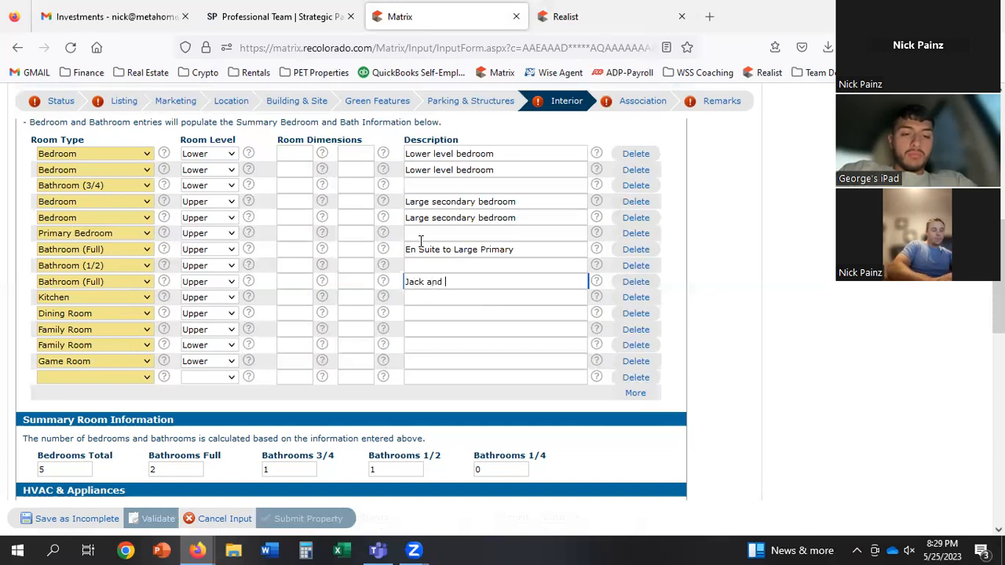
type("Jull bath")
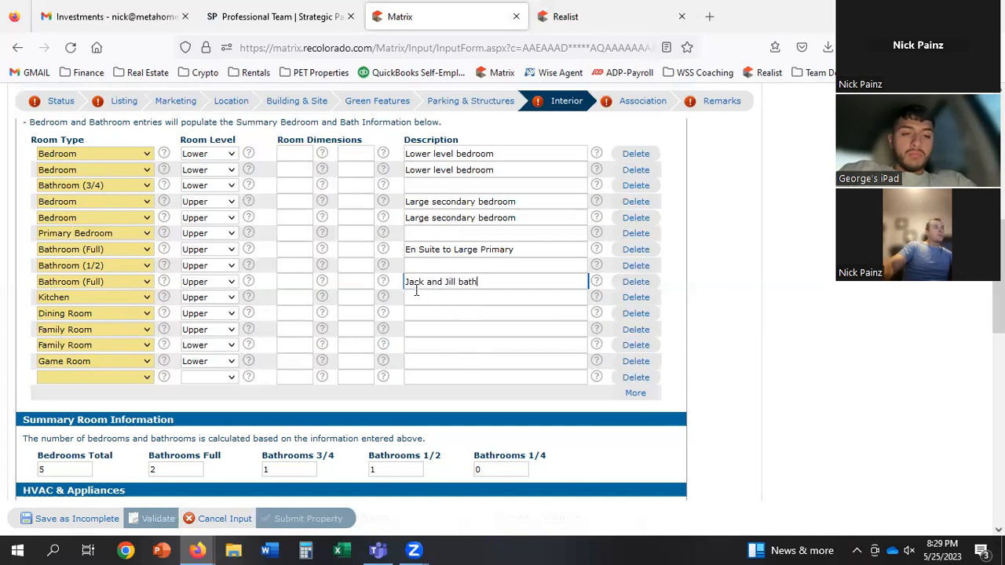
scroll(471, 339, "down", 4)
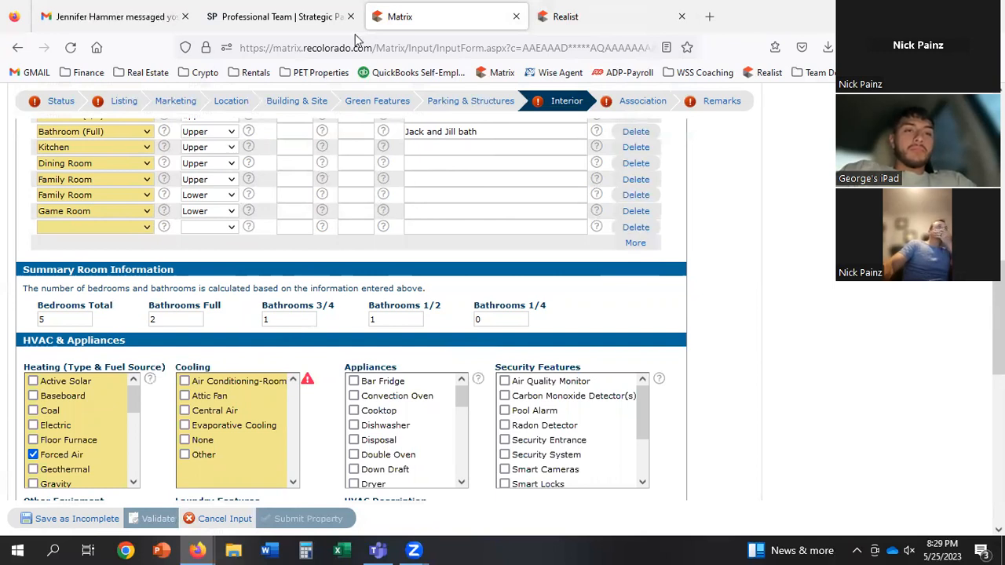
left_click(553, 27)
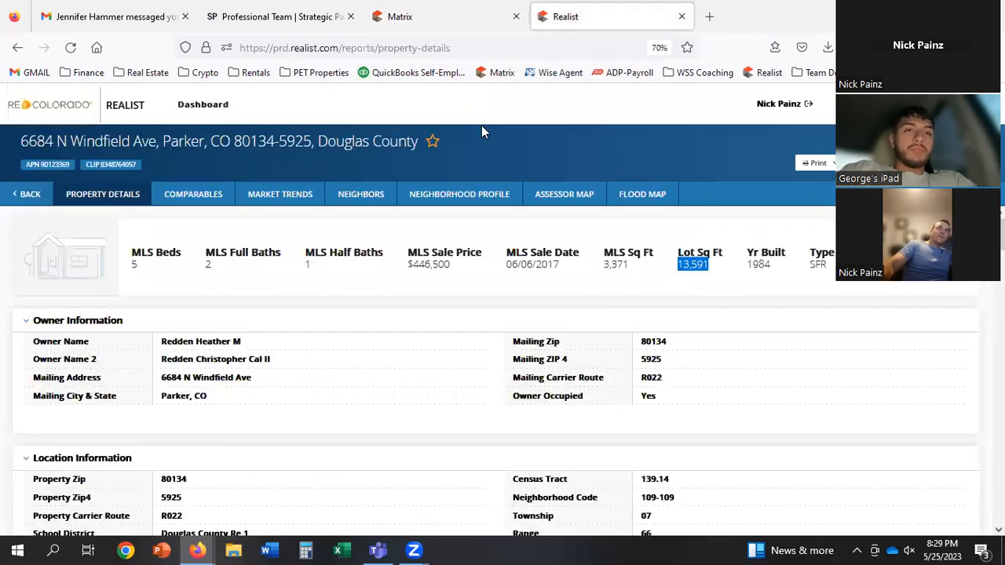
scroll(361, 290, "down", 3)
scroll(346, 291, "down", 6)
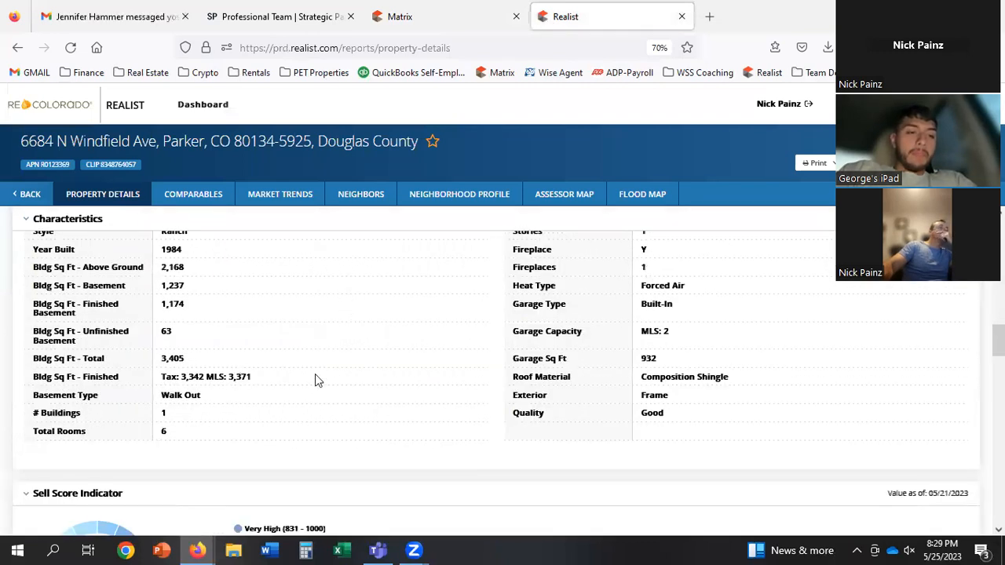
scroll(603, 275, "up", 2)
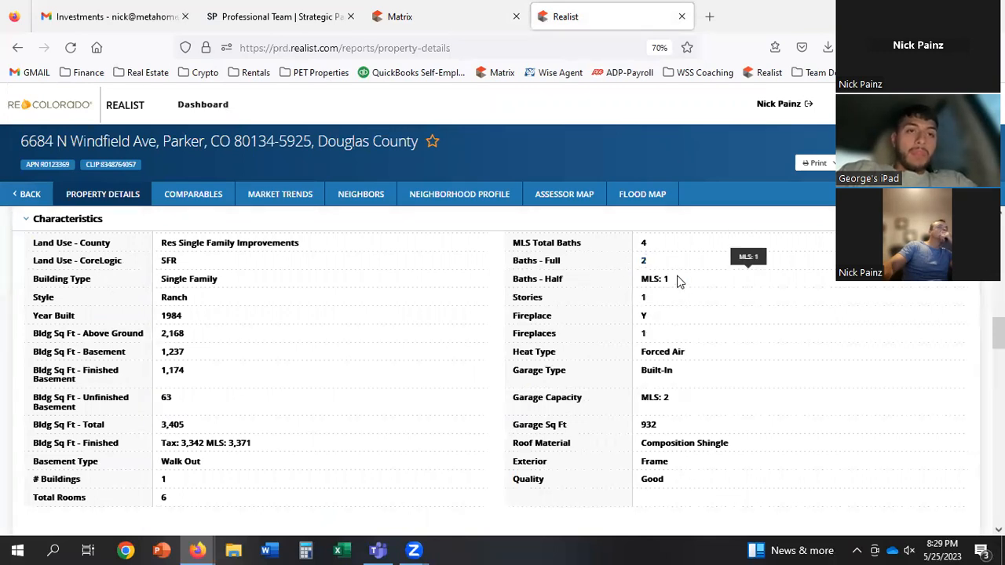
scroll(678, 282, "up", 2)
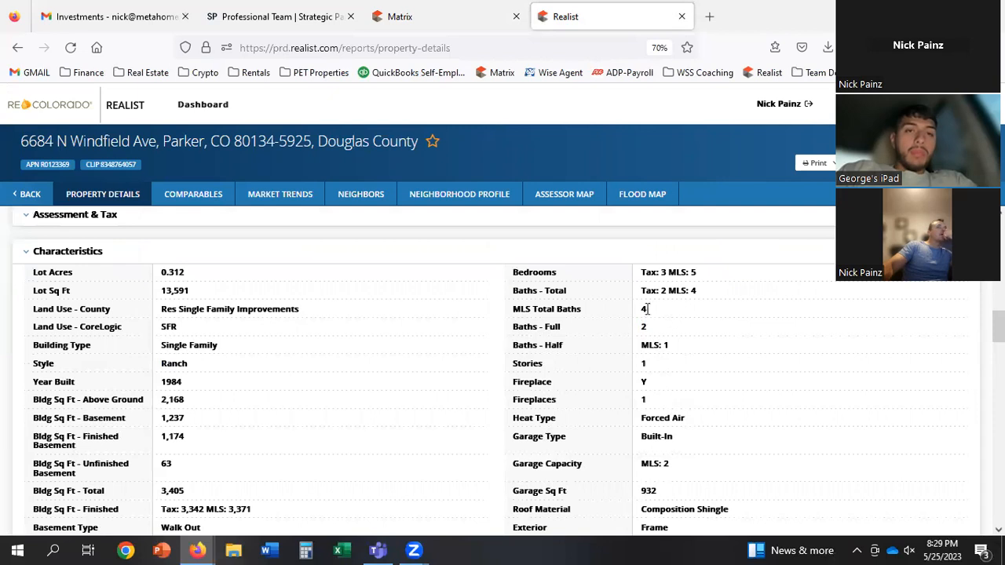
Step: Back on the listing form, check Central Air and the Dishwasher appliance
left_click(379, 28)
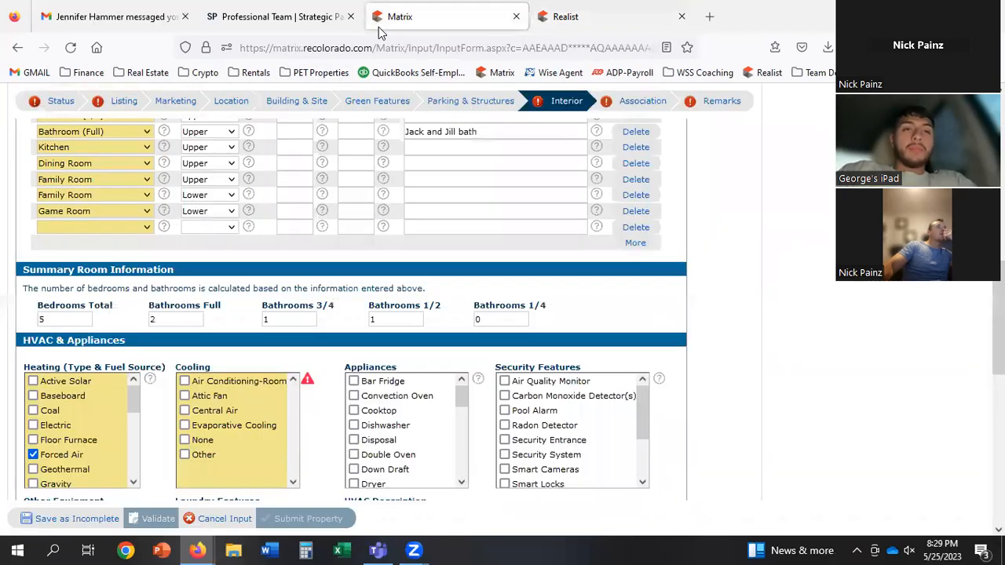
scroll(349, 357, "down", 2)
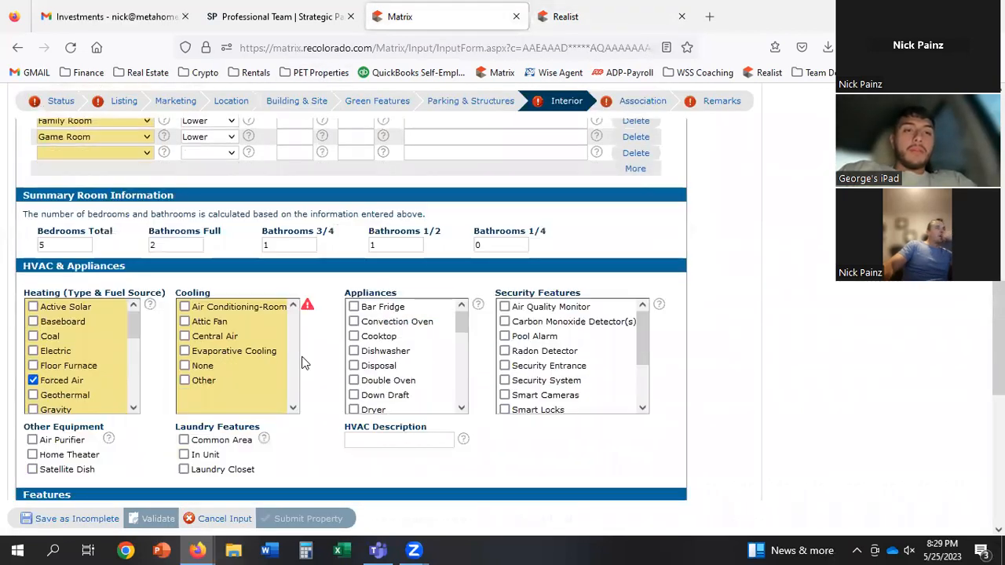
left_click(184, 335)
left_click_drag(135, 323, 135, 408)
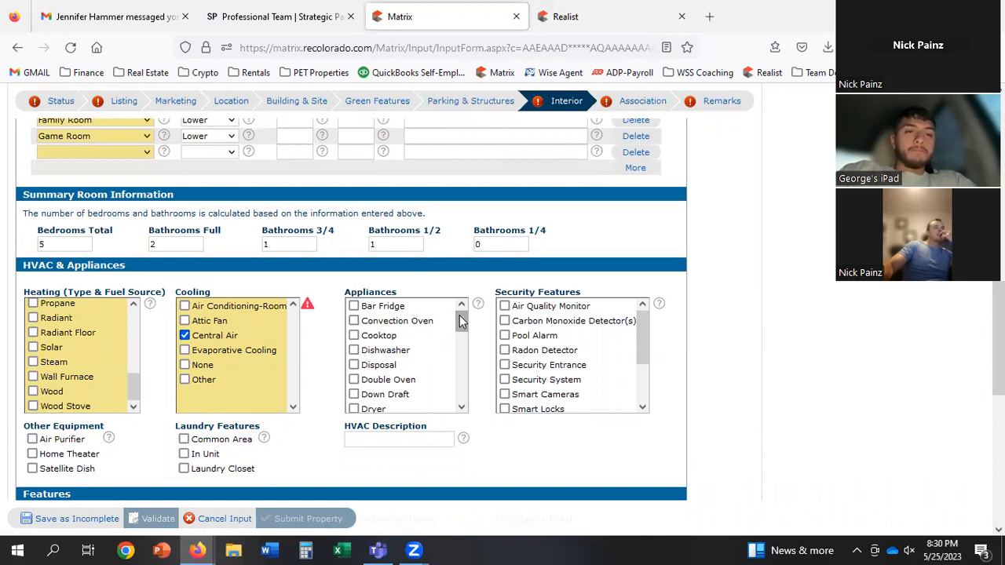
left_click(354, 350)
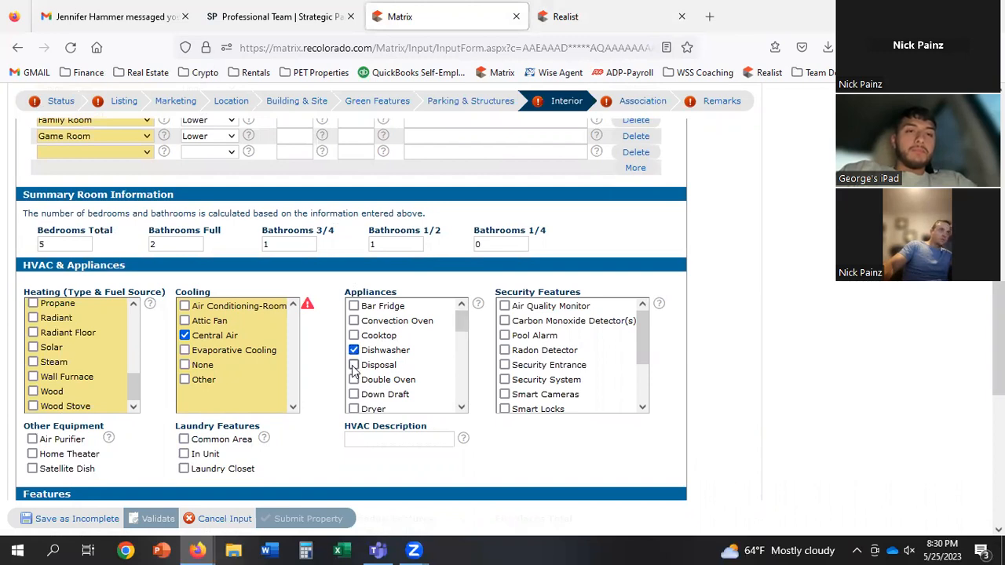
Step: Check Range, Refrigerator and Microwave under Appliances
scroll(404, 369, "down", 2)
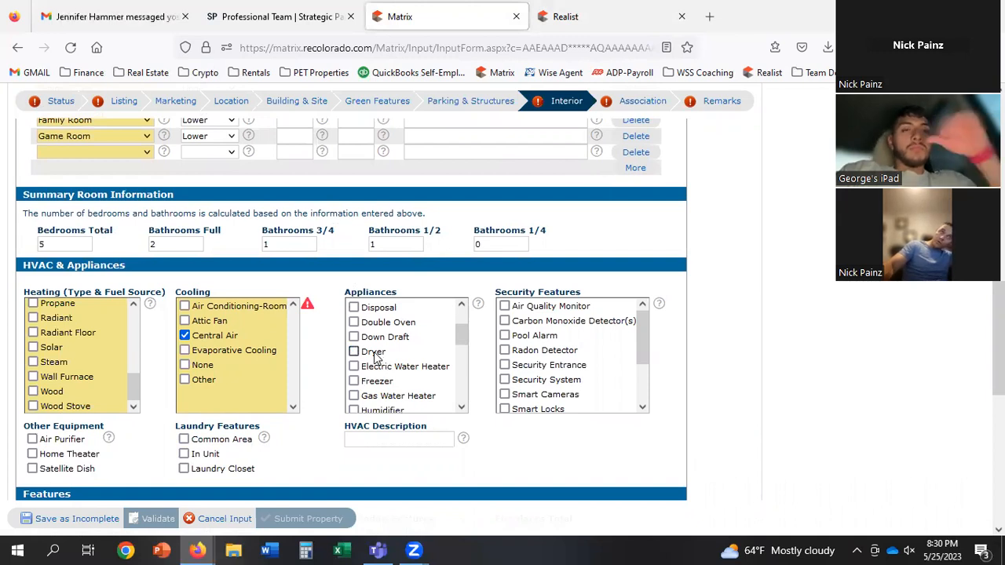
scroll(376, 355, "down", 2)
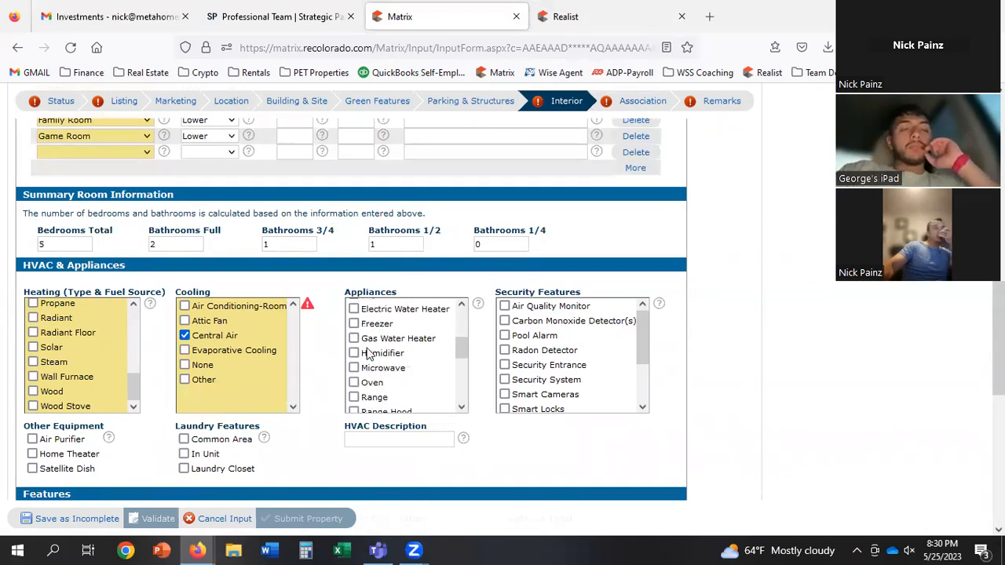
left_click(372, 398)
scroll(370, 401, "down", 2)
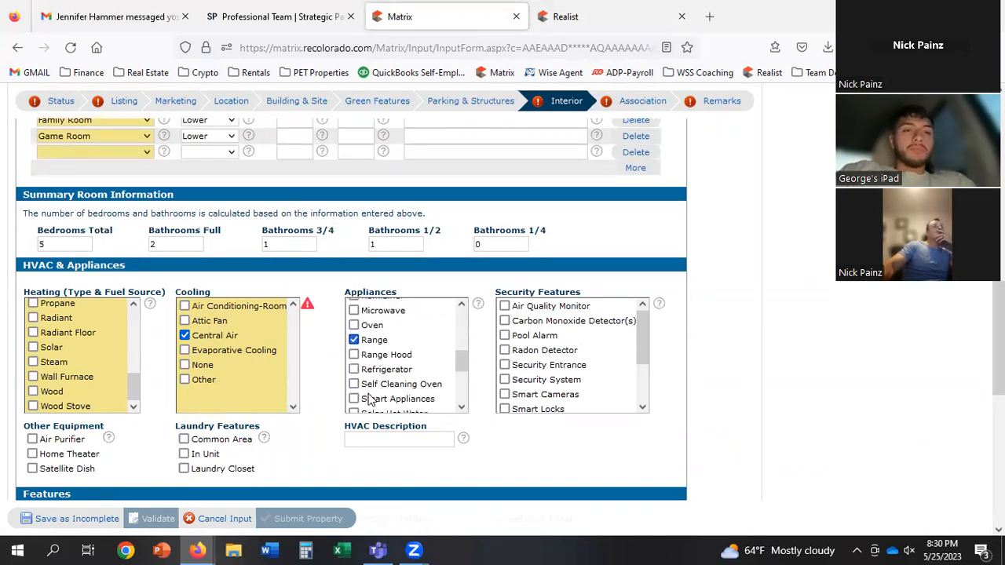
scroll(396, 398, "down", 2)
left_click(386, 313)
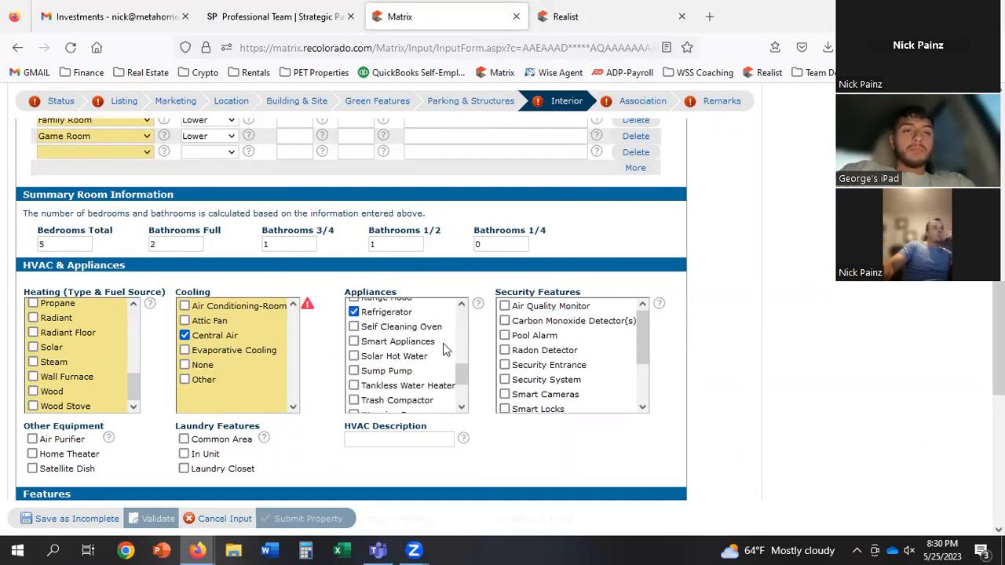
scroll(406, 364, "down", 2)
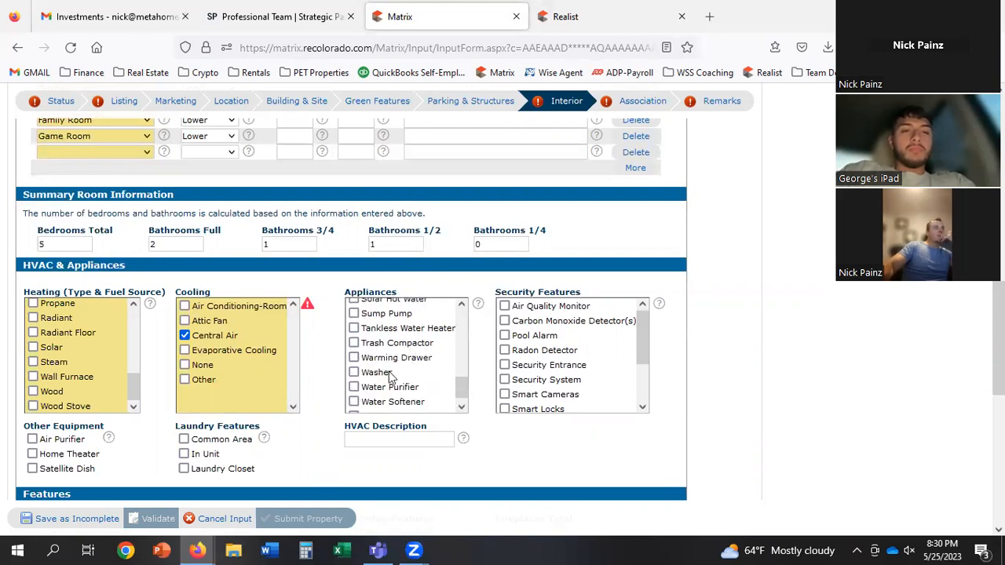
scroll(389, 368, "up", 2)
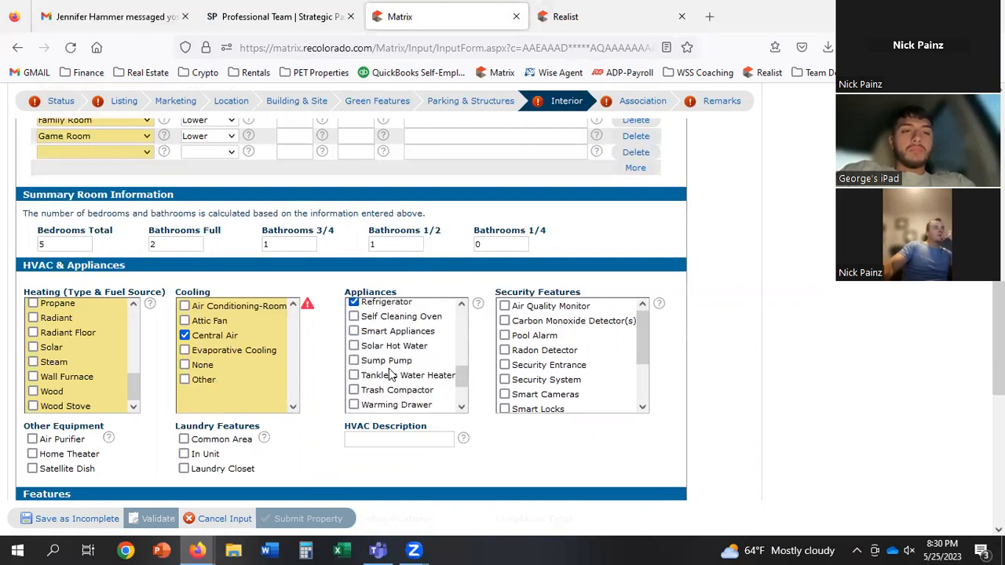
left_click_drag(466, 375, 472, 310)
left_click(405, 340)
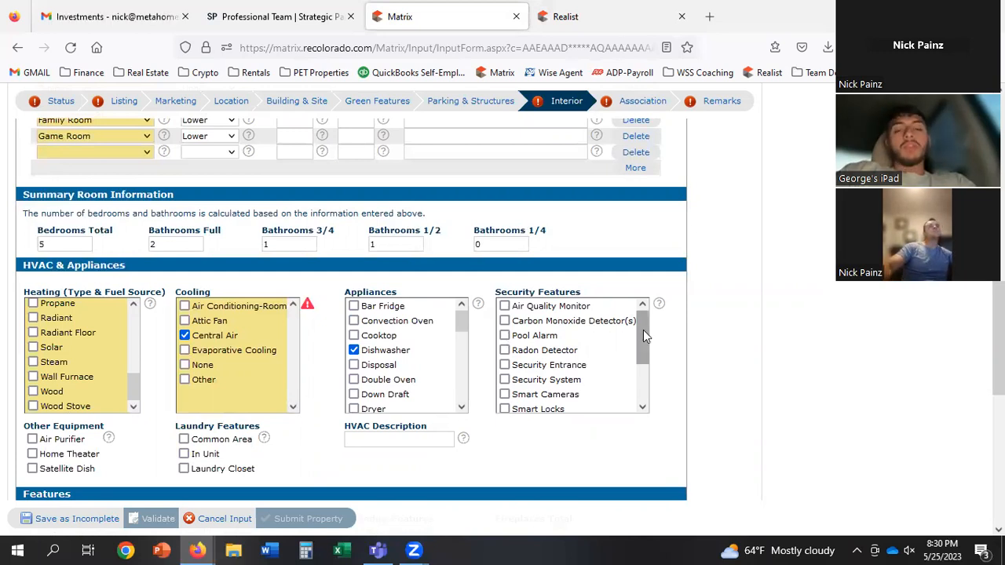
Step: Check Video Doorbell under Security Features
left_click_drag(643, 329, 639, 380)
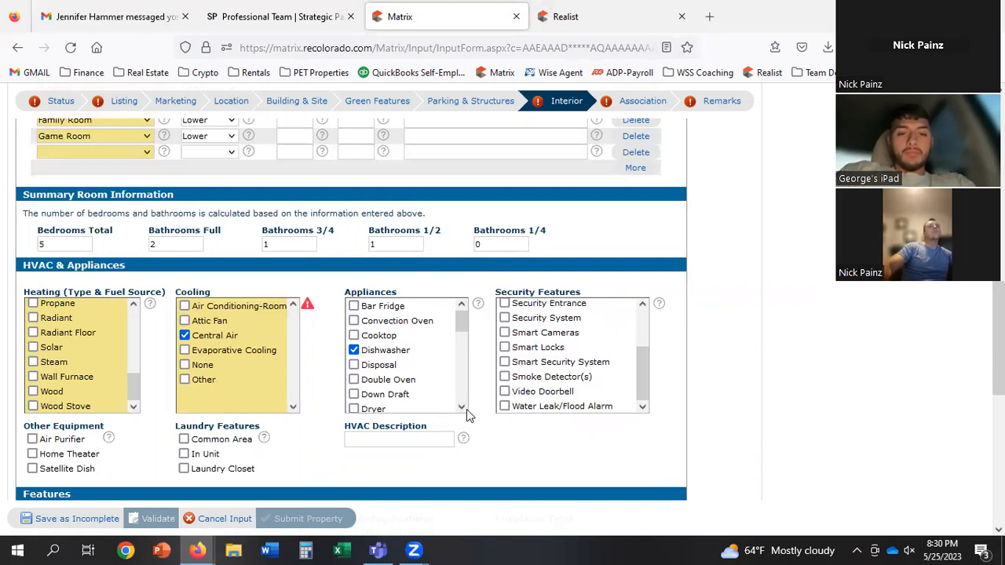
left_click_drag(644, 387, 643, 348)
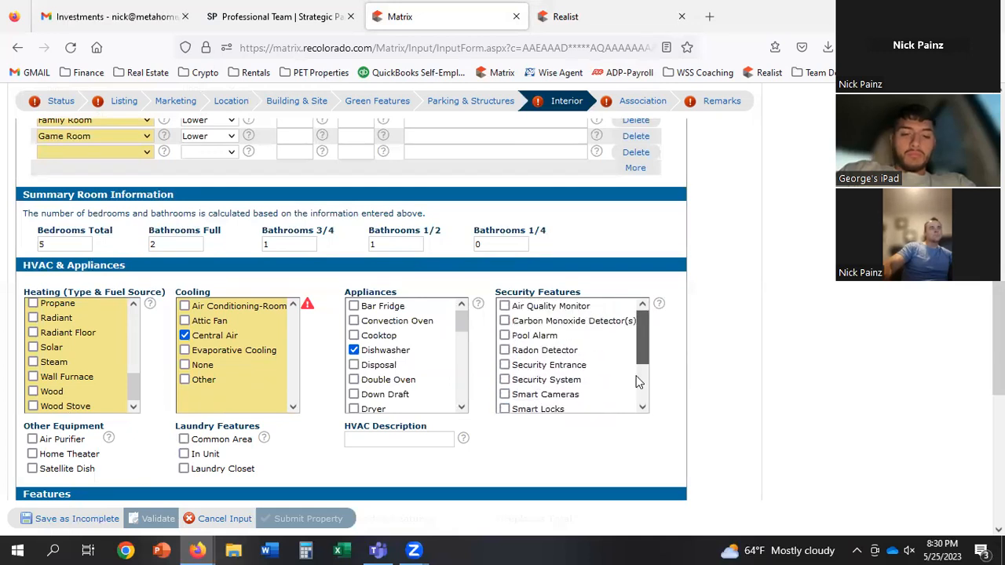
left_click(637, 382)
Step: Check Ceiling Fan(s), Five Piece Bath and Jack & Jill Bath under Interior Features
scroll(287, 459, "down", 1)
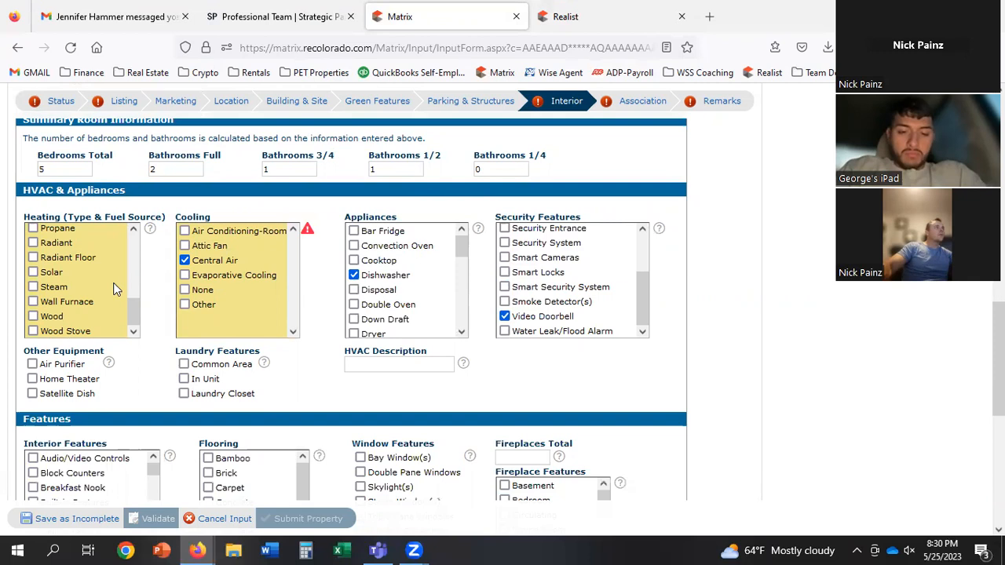
left_click_drag(131, 314, 136, 343)
scroll(322, 385, "down", 3)
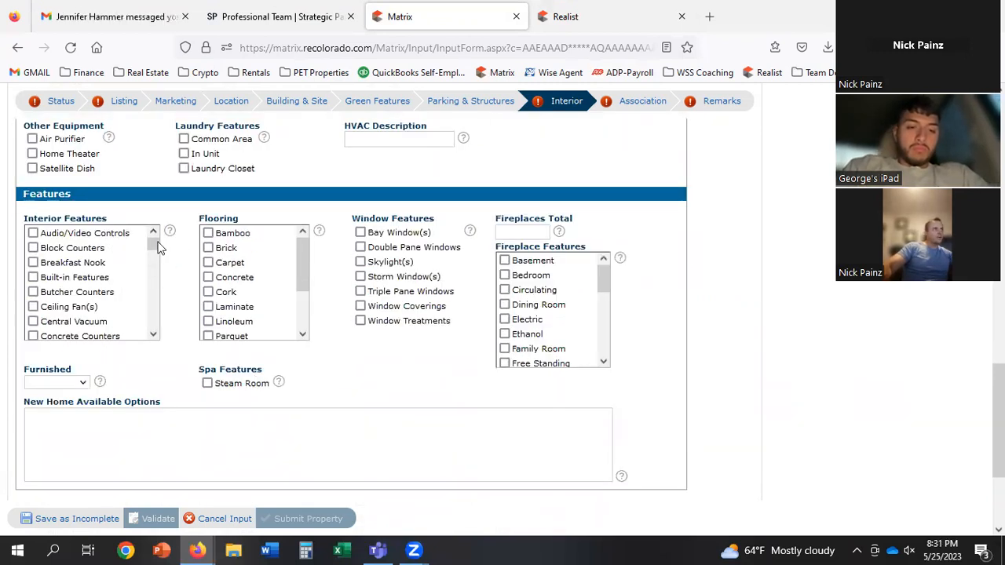
left_click_drag(154, 243, 154, 245)
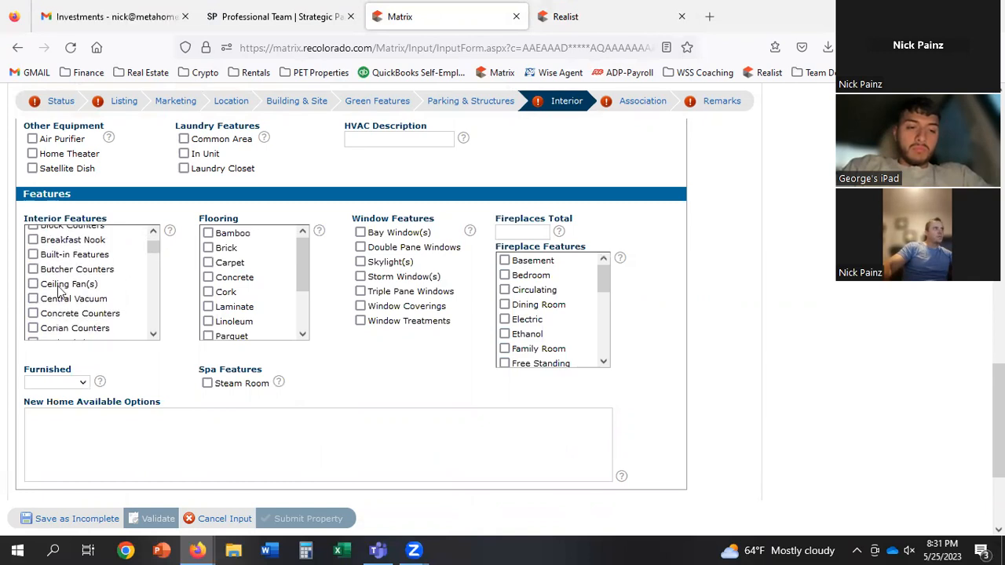
left_click(33, 284)
scroll(126, 275, "down", 1)
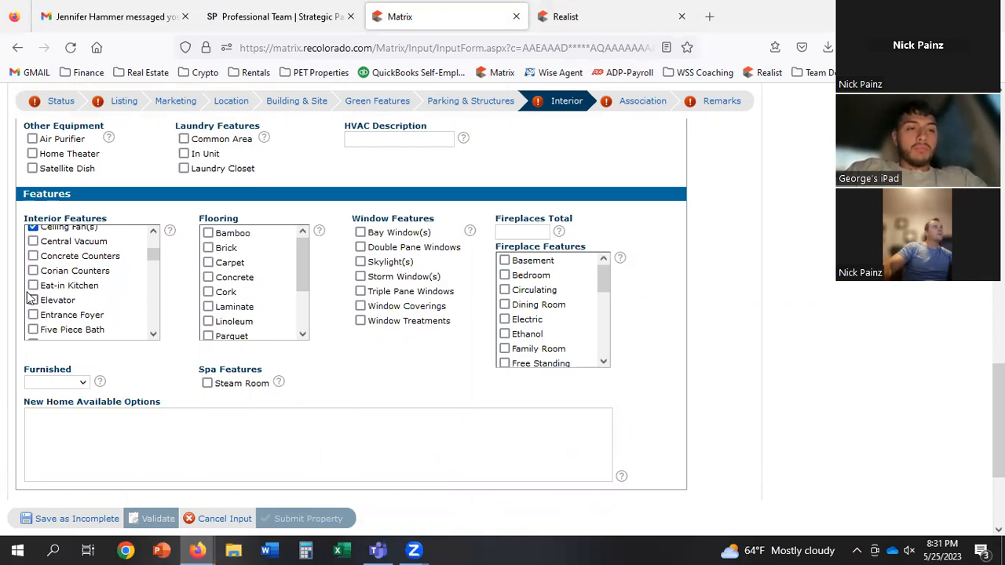
scroll(102, 292, "down", 1)
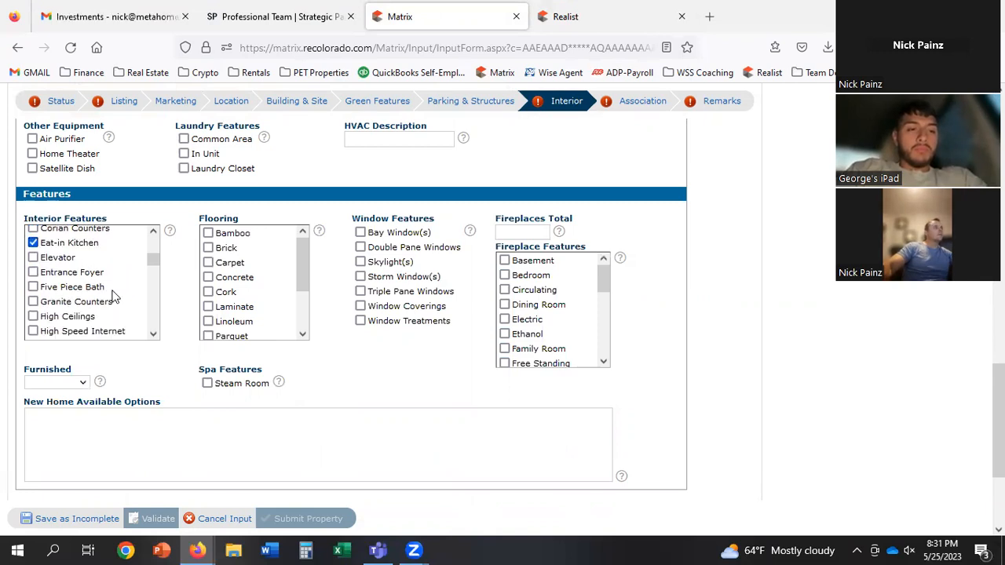
scroll(79, 290, "up", 1)
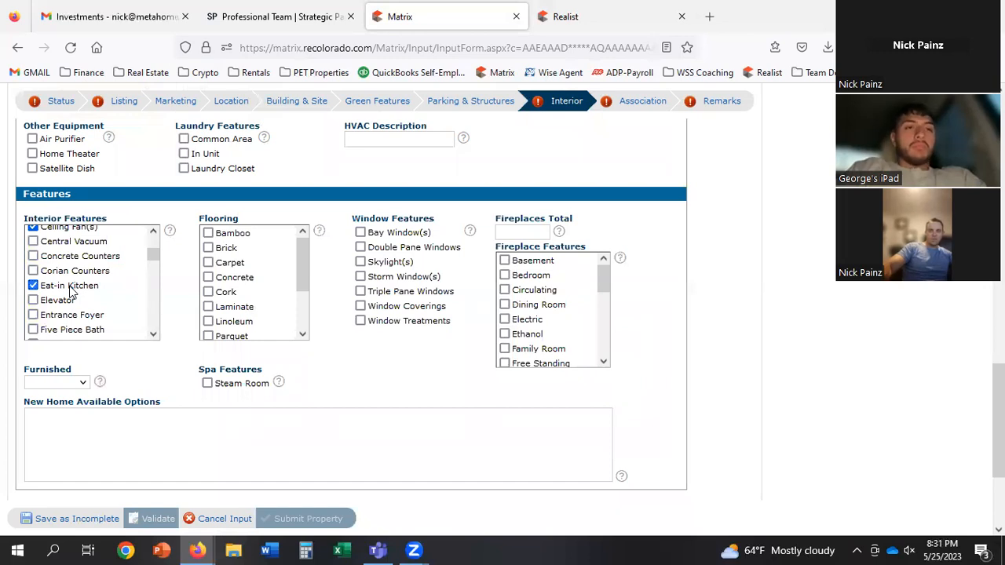
scroll(105, 296, "down", 1)
left_click(33, 271)
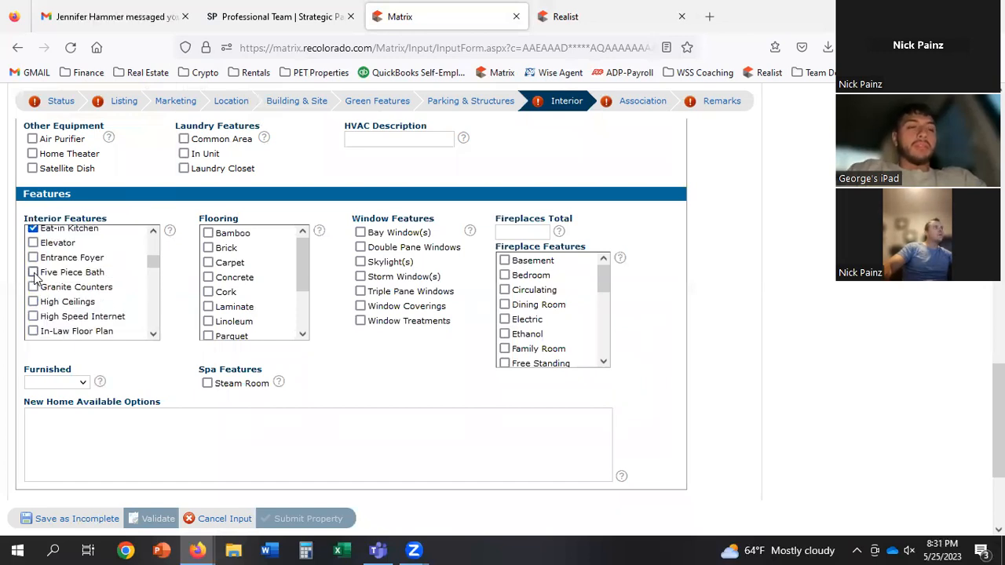
scroll(54, 290, "down", 1)
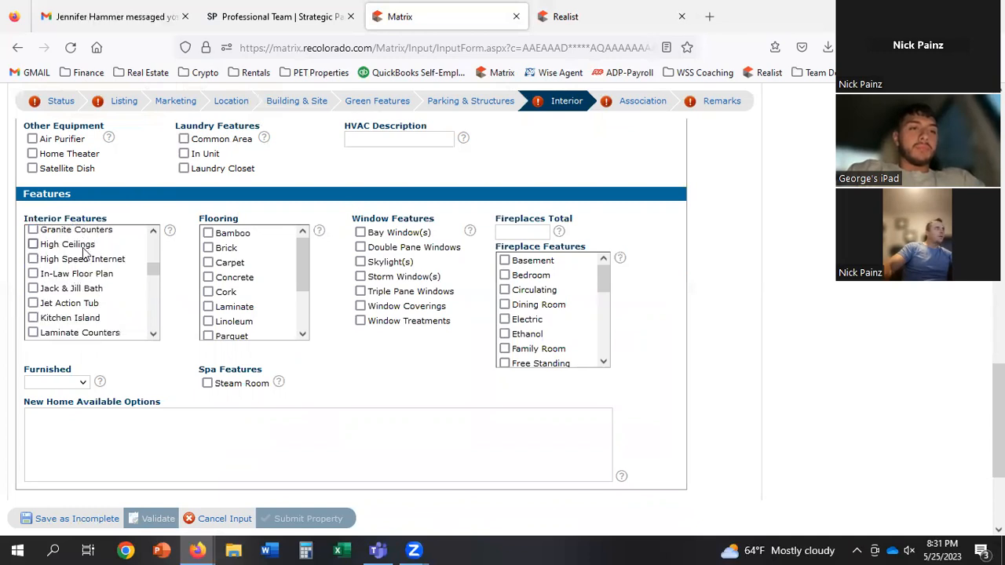
left_click(64, 288)
Step: Check Primary Suite, Quartz Counters, Smart Thermostat, Smoke Free and Walk-In Closet(s) interior features
scroll(83, 278, "down", 1)
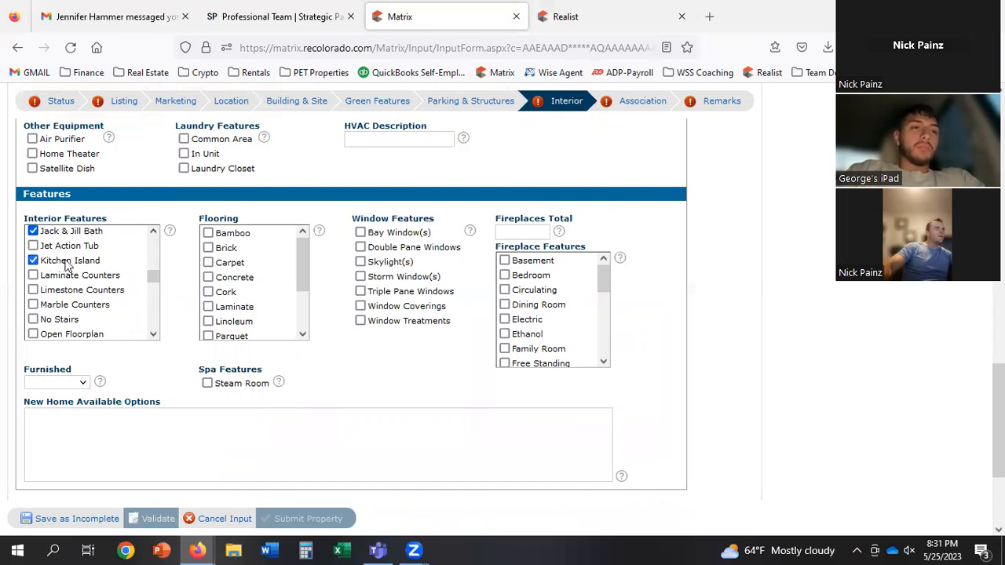
scroll(87, 282, "down", 1)
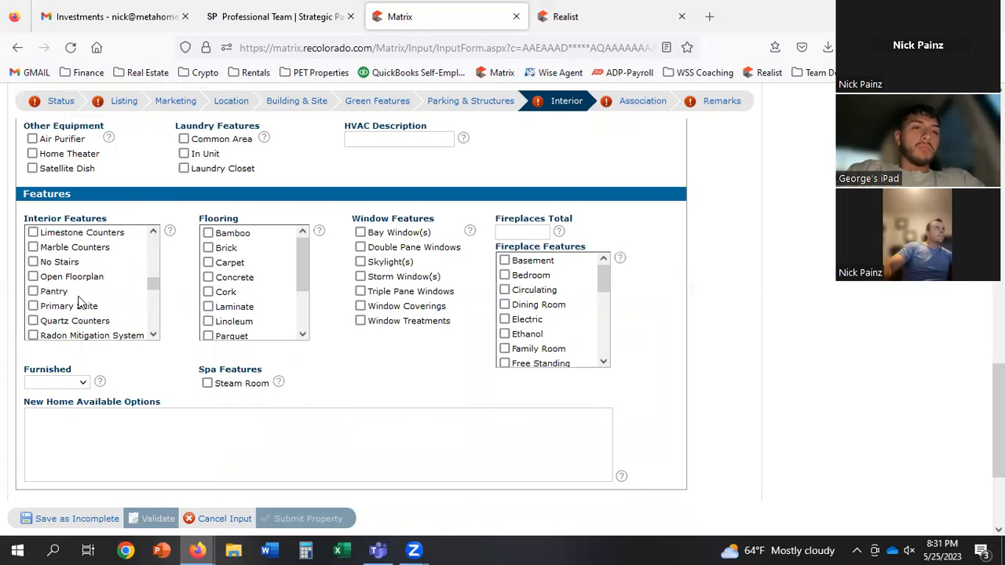
left_click(85, 305)
scroll(84, 305, "down", 1)
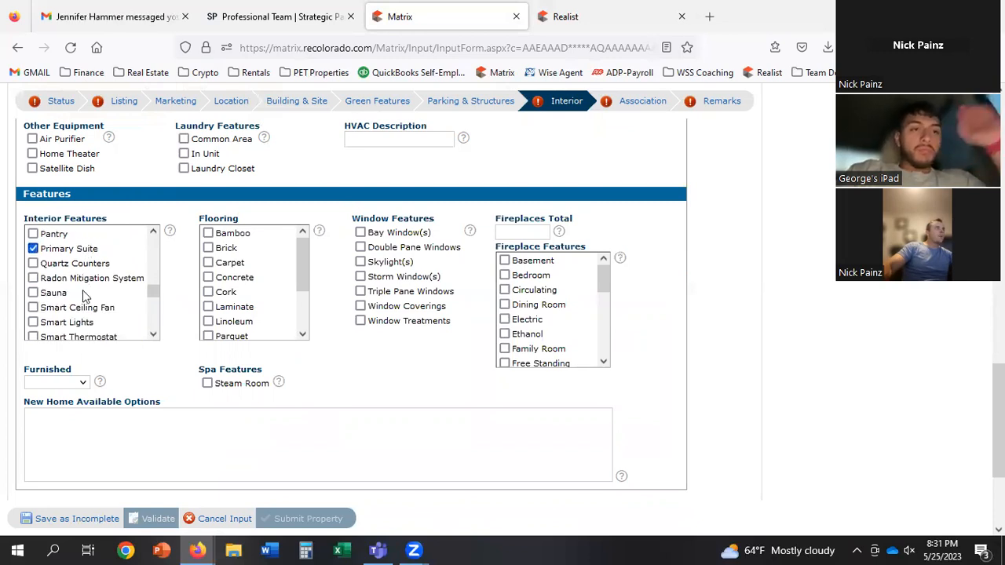
left_click(79, 265)
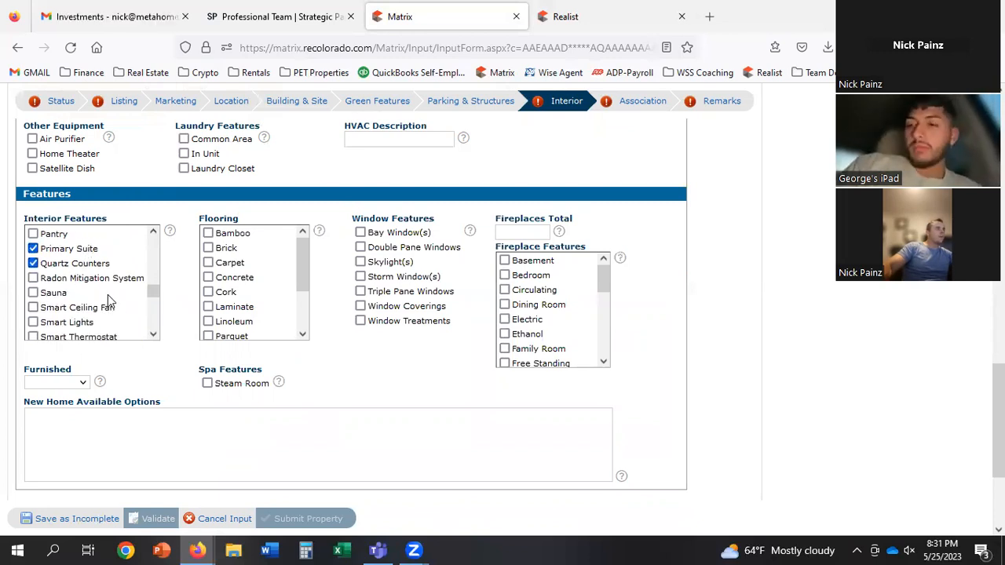
scroll(106, 304, "down", 1)
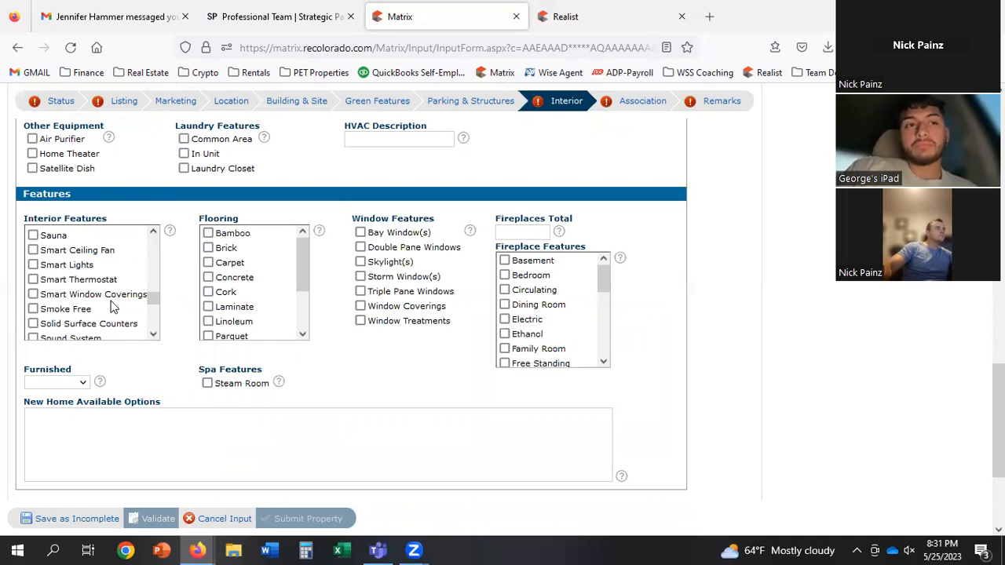
left_click(77, 281)
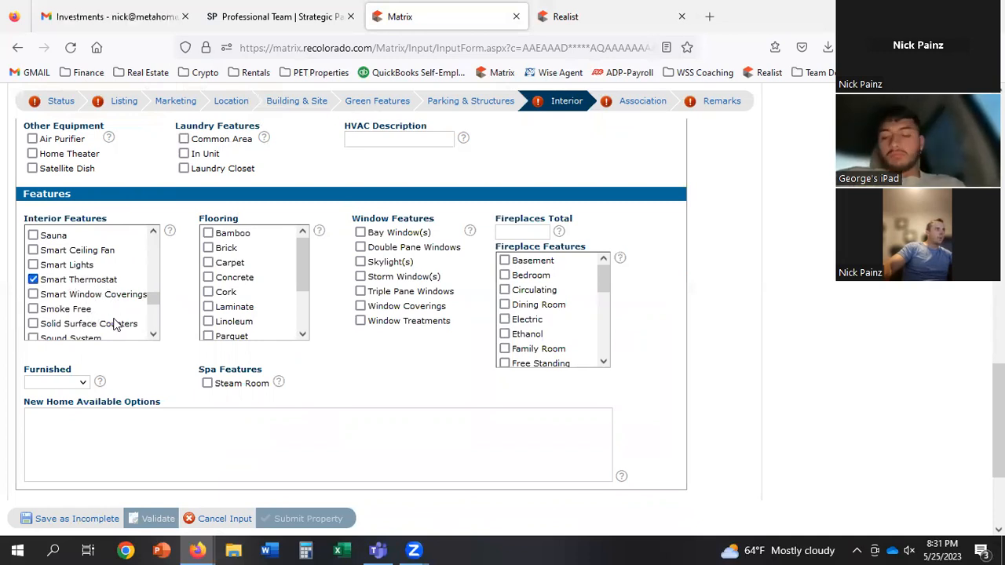
left_click(63, 309)
scroll(102, 302, "down", 1)
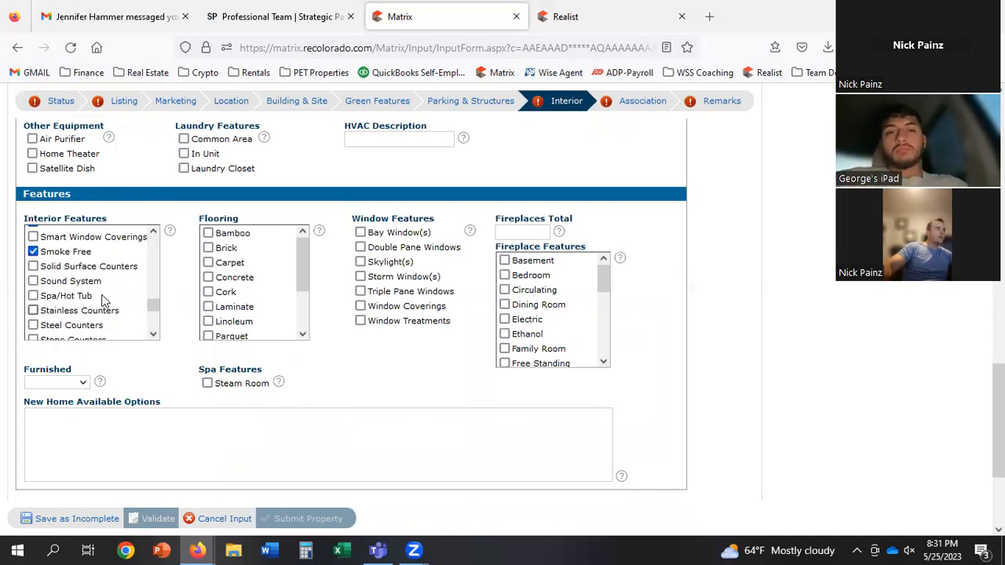
scroll(102, 291, "down", 1)
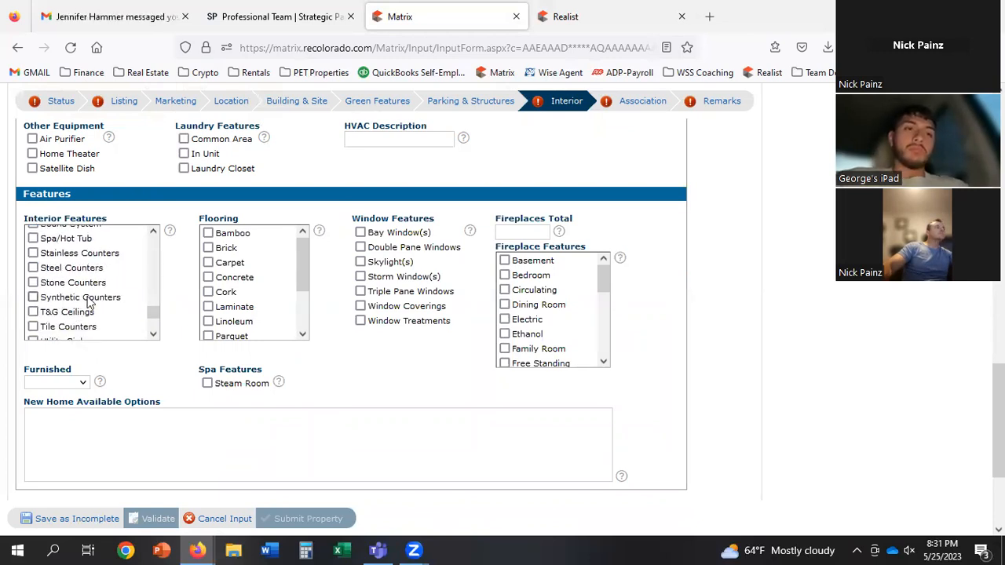
scroll(66, 299, "down", 1)
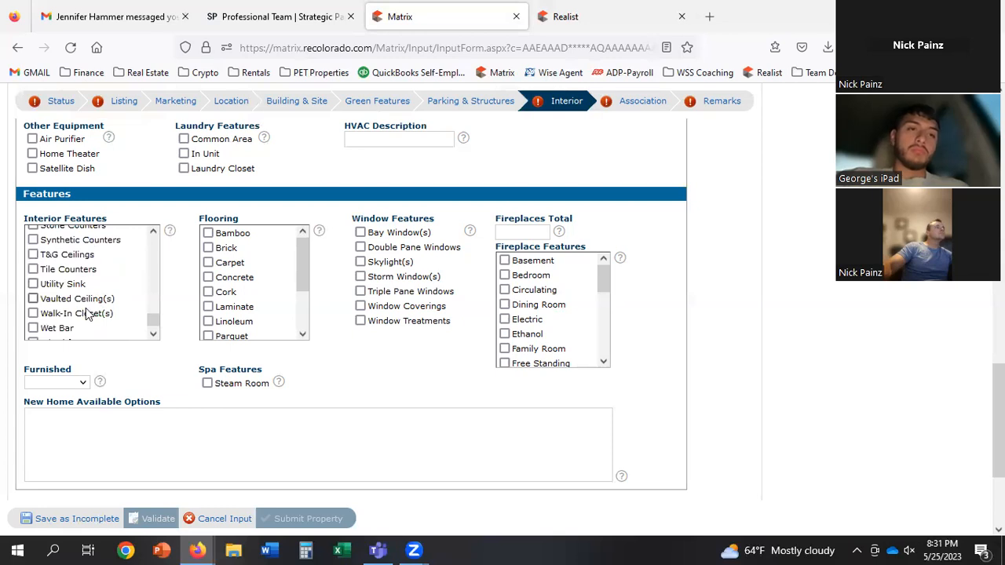
left_click(106, 310)
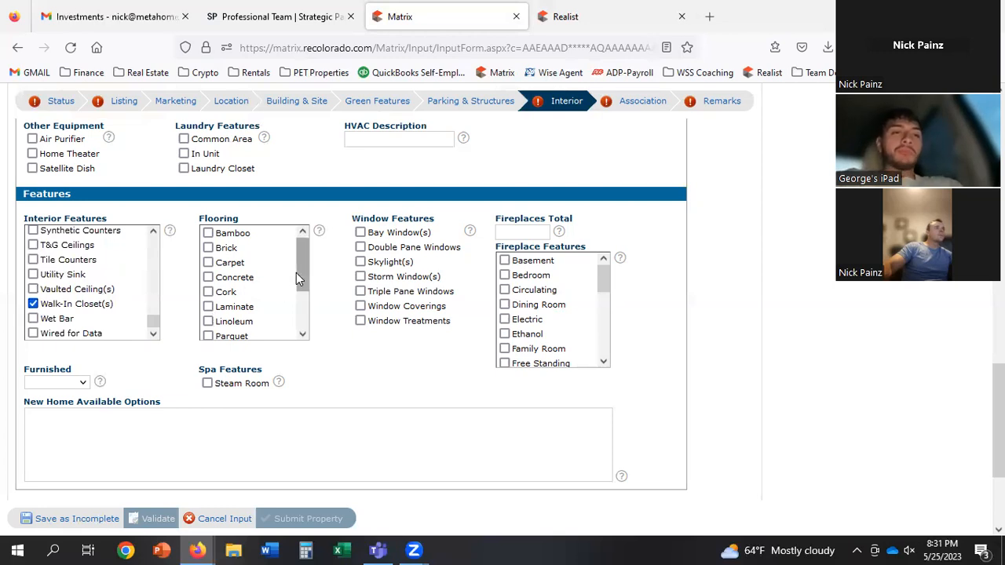
Step: Check Carpet, Vinyl and Tile under Flooring
left_click(228, 263)
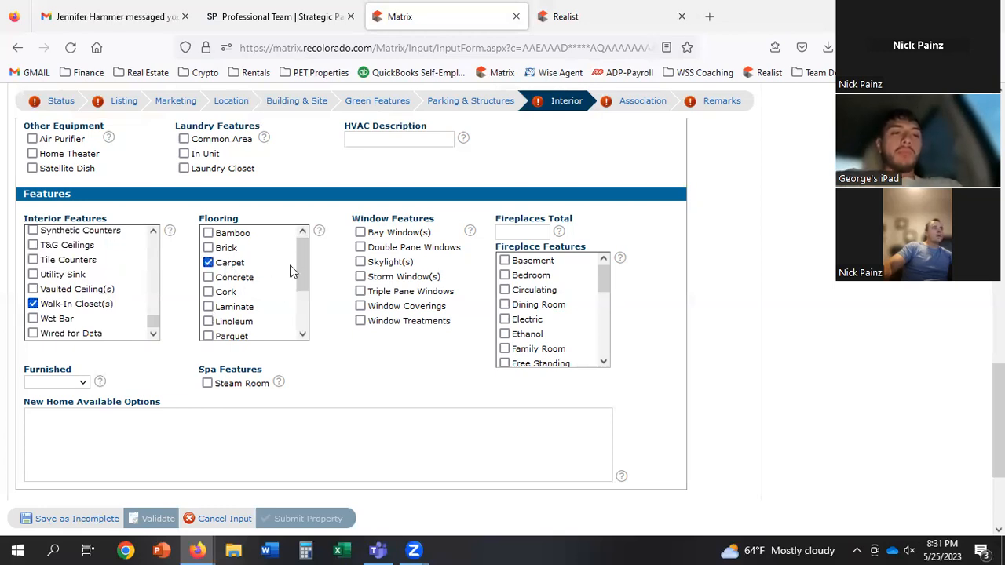
scroll(251, 314, "down", 2)
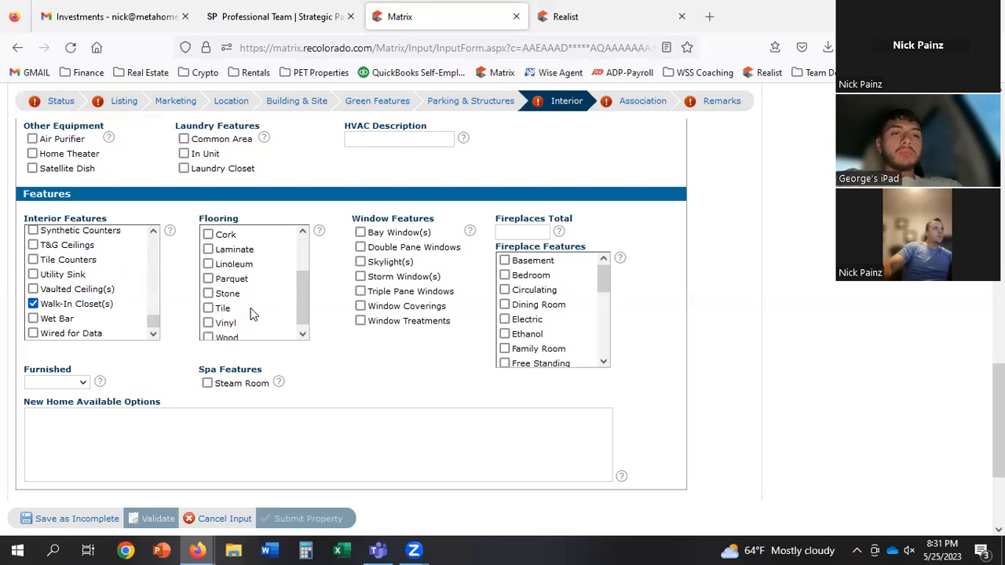
left_click(237, 317)
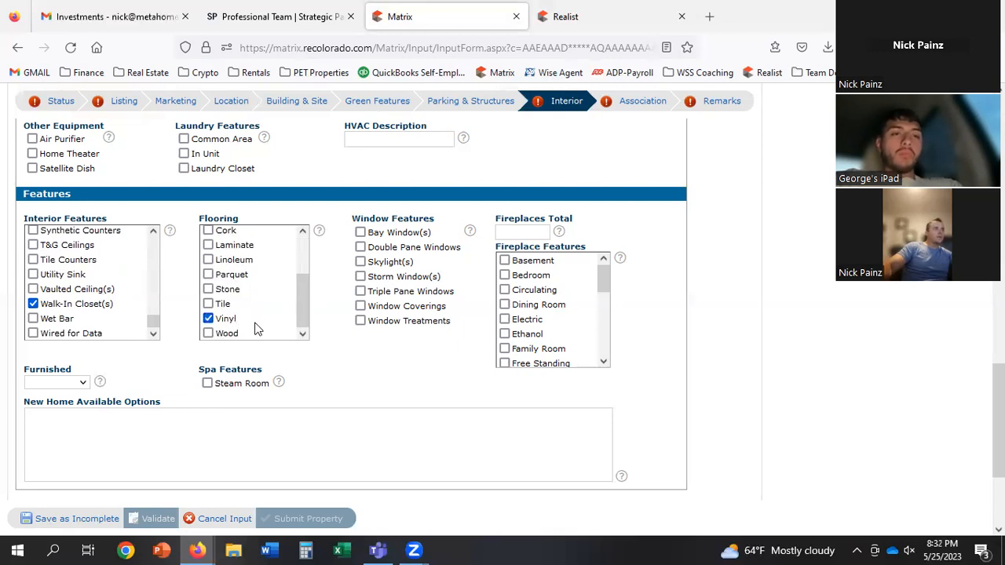
left_click_drag(304, 309, 310, 334)
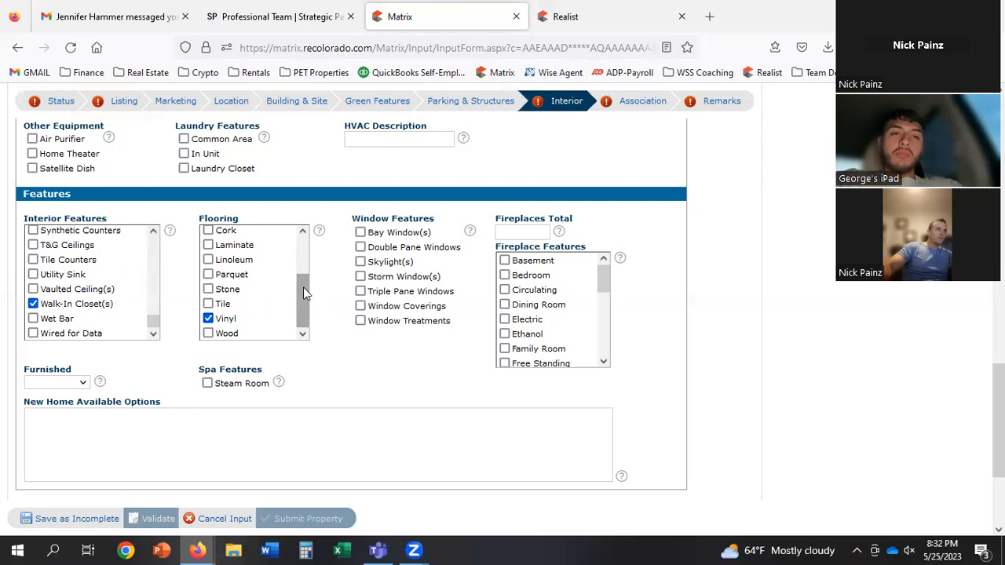
left_click_drag(303, 287, 292, 306)
left_click(222, 303)
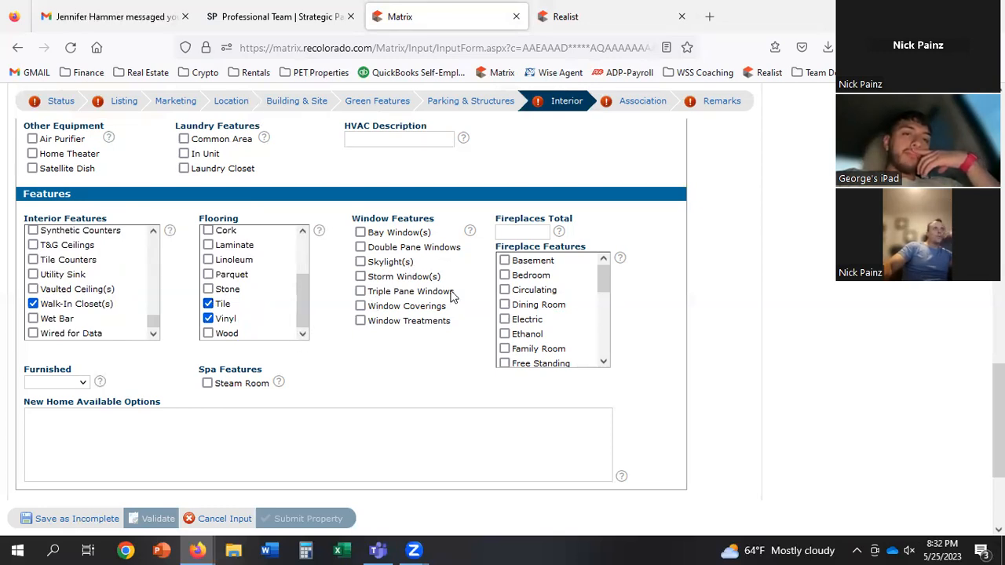
Step: Check Double Pane and Skylight(s) window features and set Fireplaces Total to 1
left_click(372, 249)
left_click(389, 265)
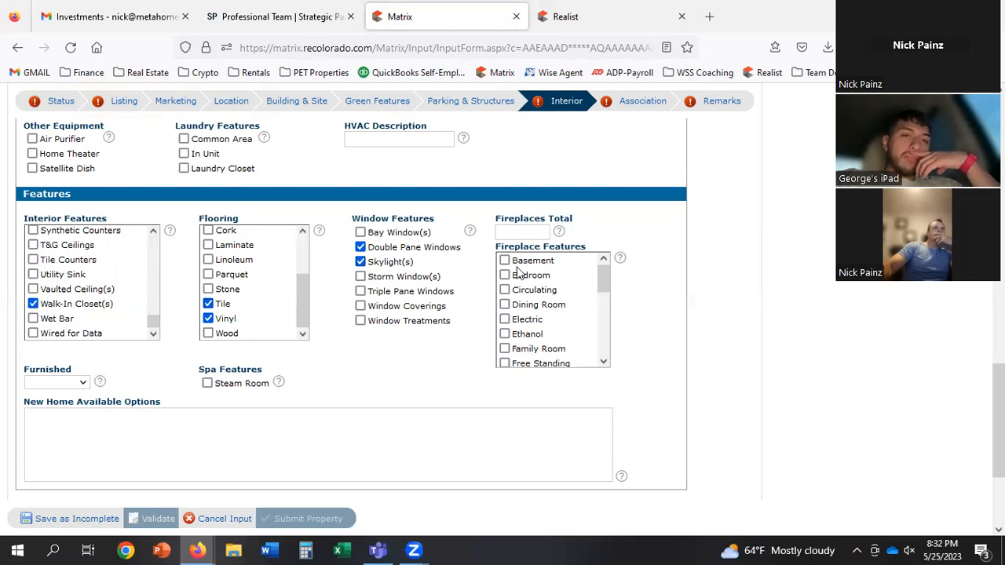
left_click(524, 234)
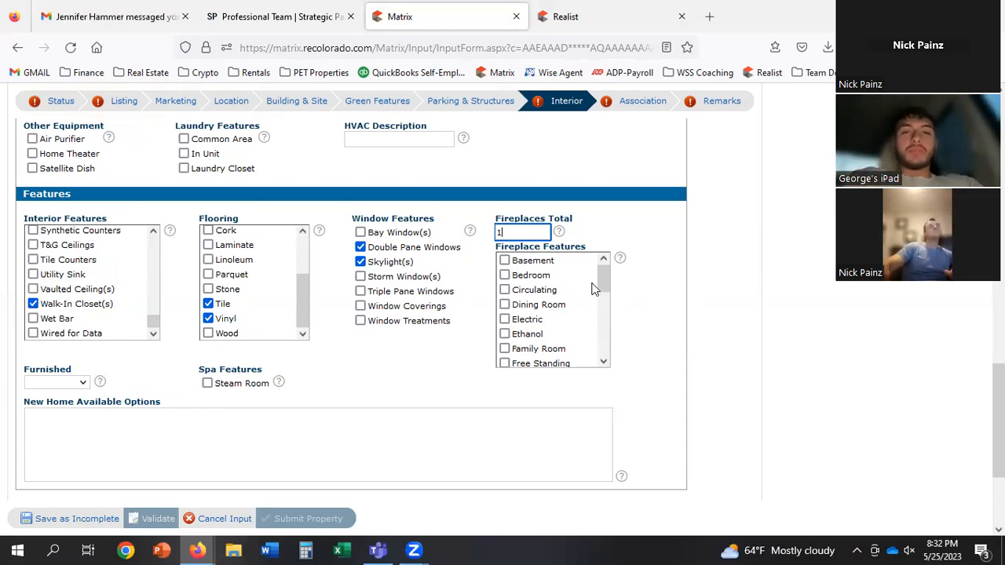
Step: Check Family Room and Wood Burning fireplace features and set Furnished to Unfurnished
mouse_move(599, 276)
left_mouse_down()
mouse_move(611, 286)
mouse_move(605, 311)
mouse_move(604, 280)
mouse_move(609, 355)
left_mouse_up()
left_click(547, 324)
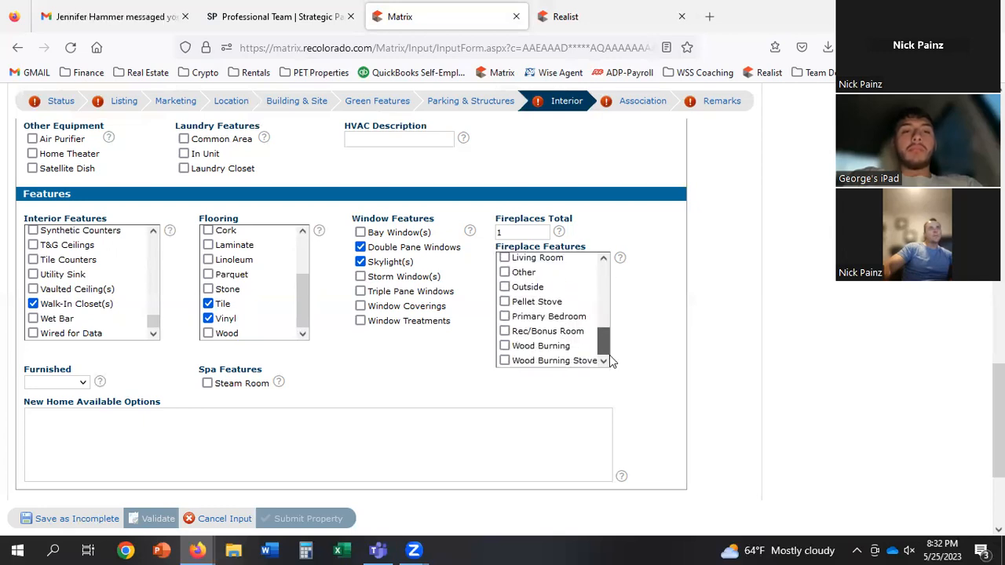
left_click(554, 351)
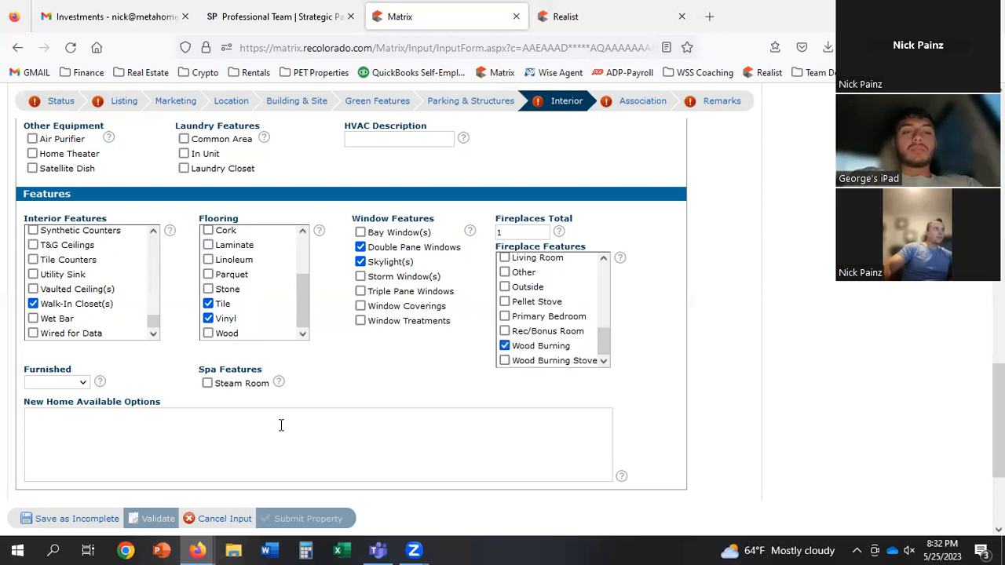
left_click(53, 382)
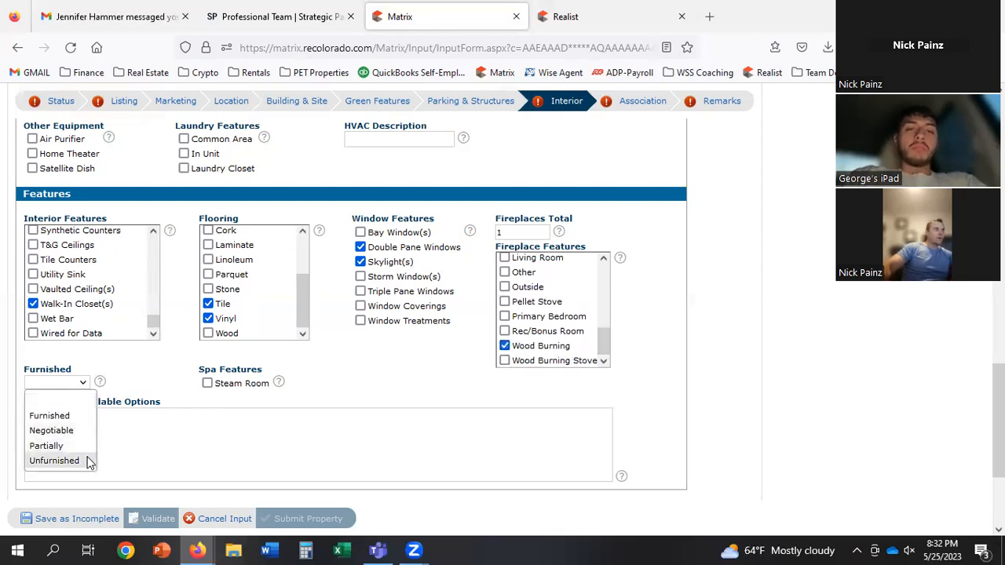
left_click(55, 461)
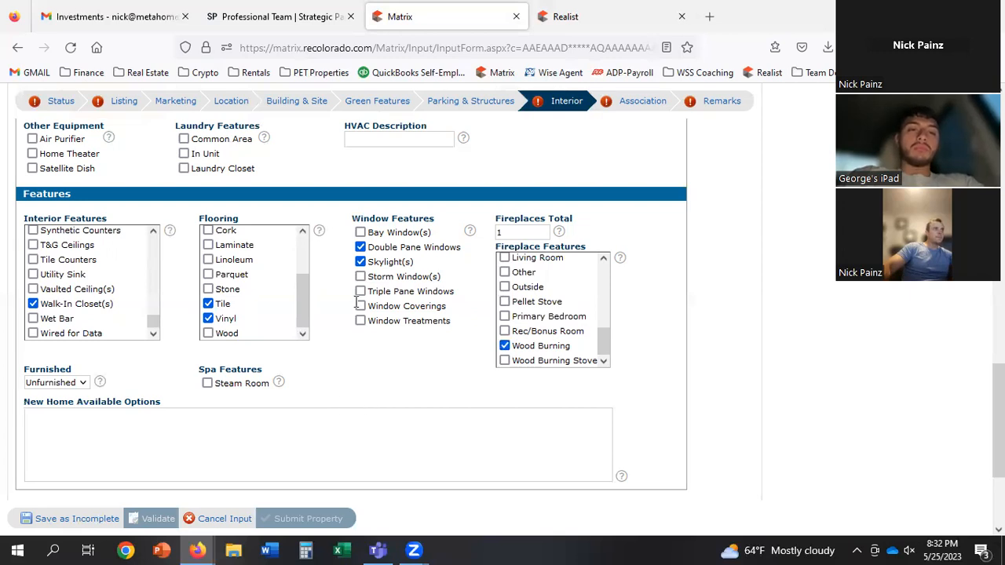
scroll(358, 304, "up", 10)
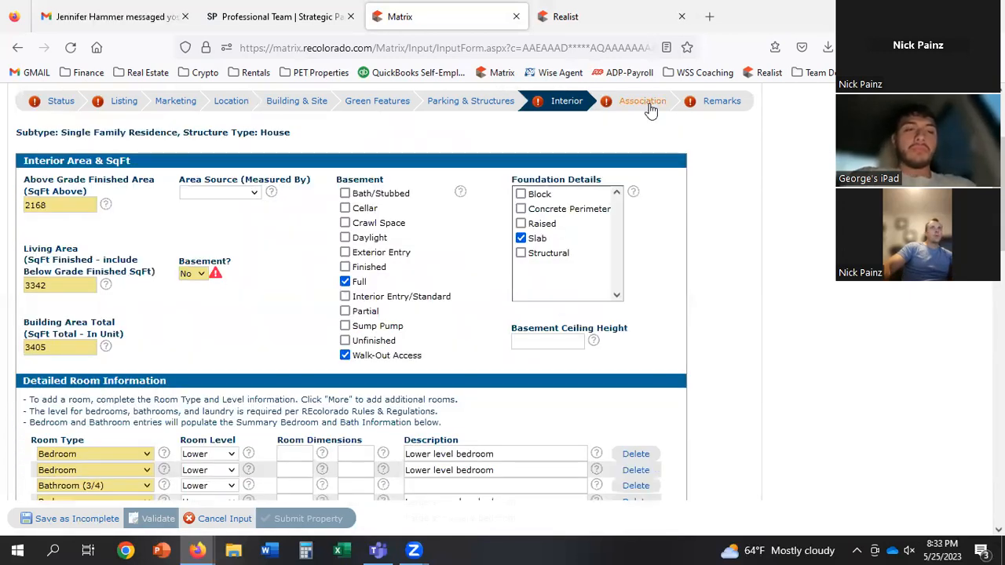
Step: Go to the Association section and set Association Y/N to Yes
left_click(651, 106)
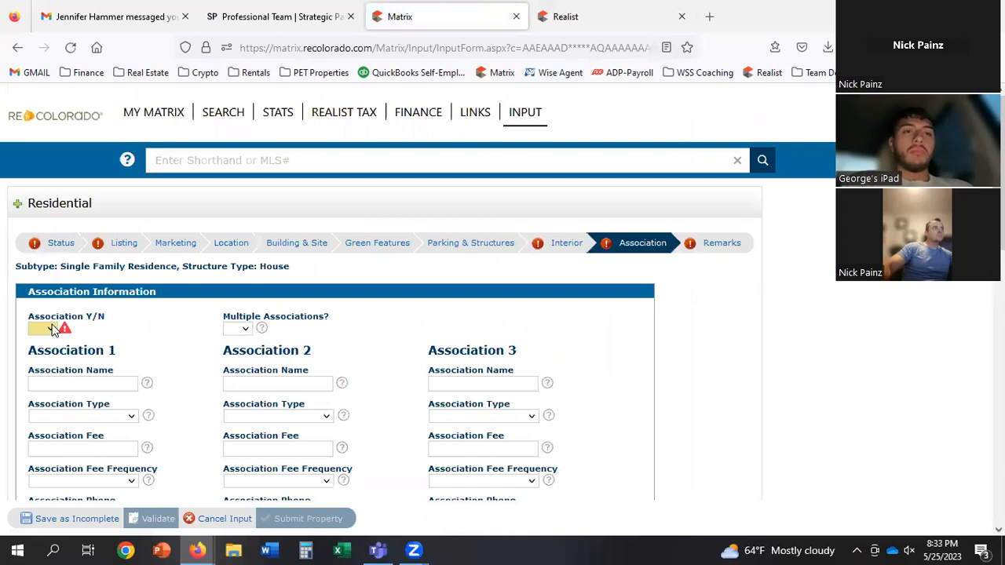
left_click(52, 329)
left_click(39, 358)
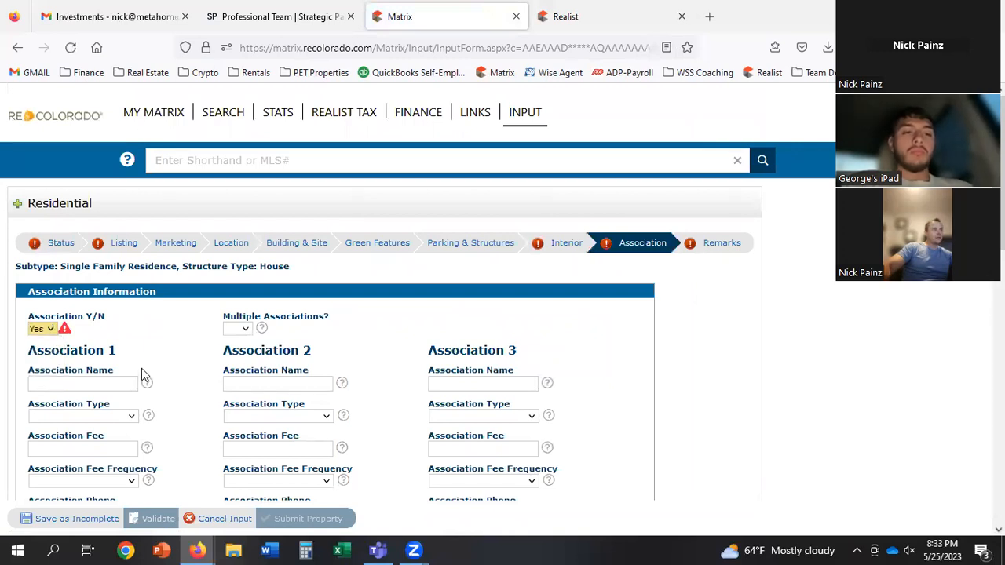
scroll(133, 353, "down", 2)
left_click(117, 307)
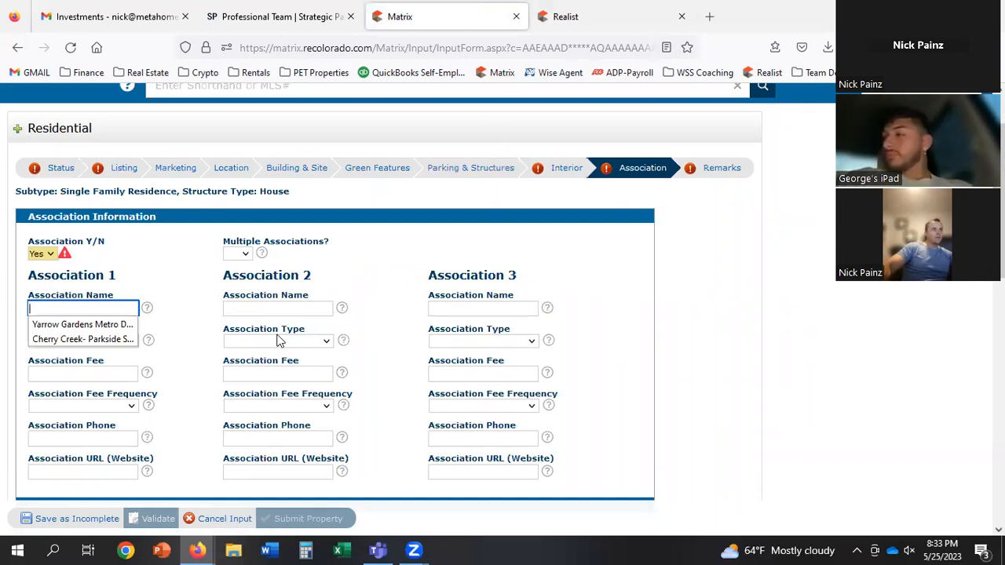
left_click(208, 357)
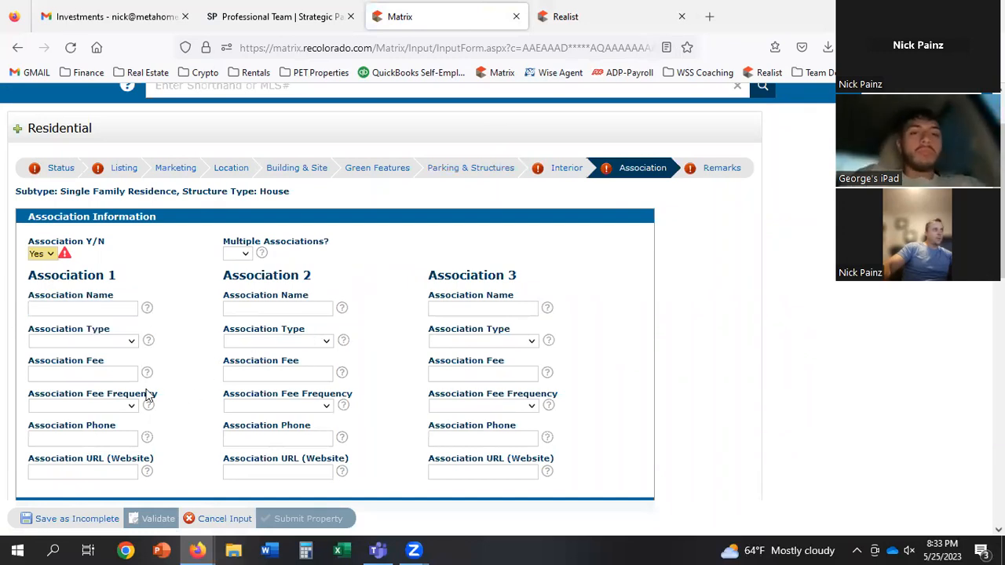
Step: Enter an Association 1 fee of 303.50 with Annually as the fee frequency
left_click(85, 374)
type("303")
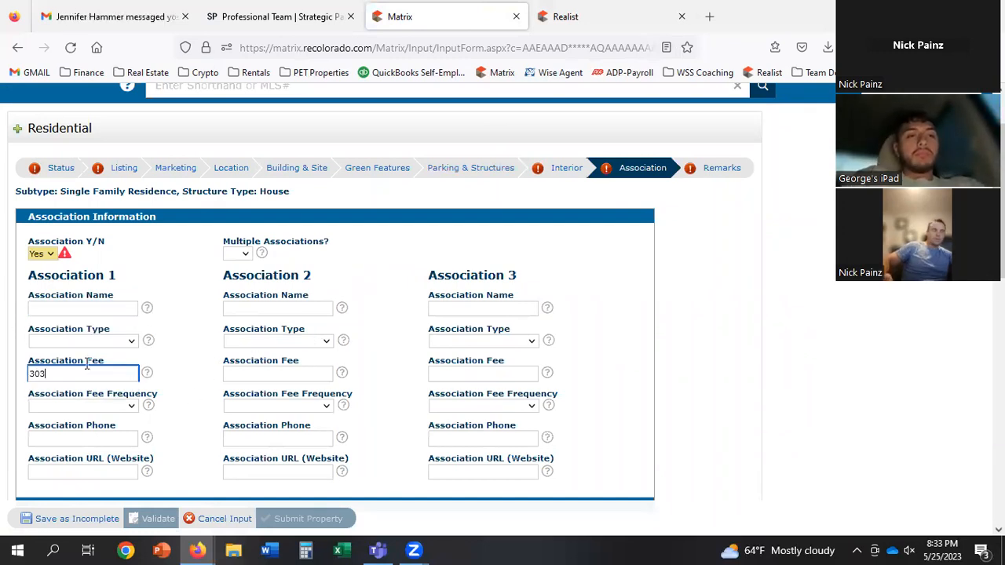
type(".50")
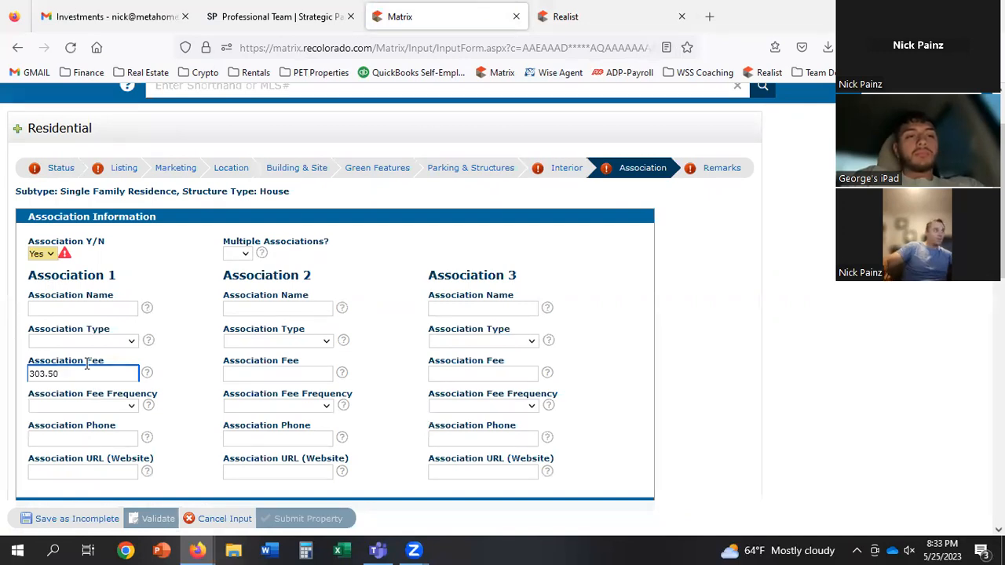
left_click(106, 410)
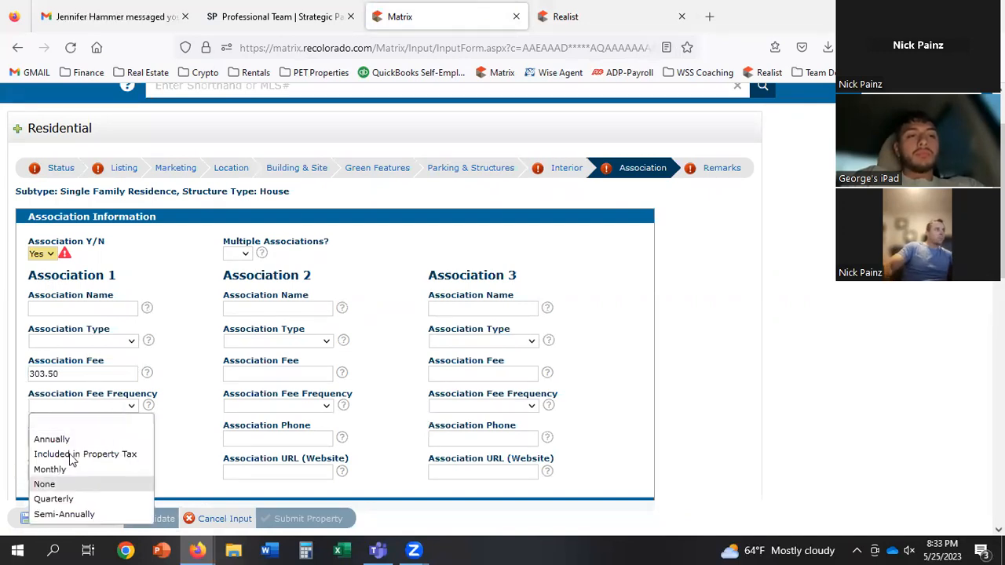
left_click(101, 437)
left_click(104, 437)
left_click(106, 438)
left_click(190, 388)
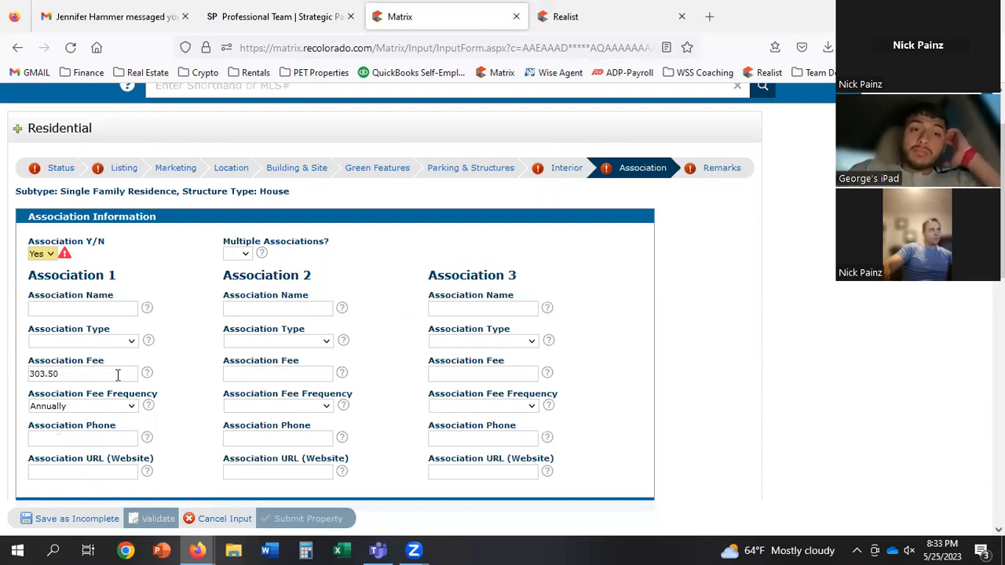
Step: Set Multiple Associations and Senior Community to No
scroll(285, 351, "down", 2)
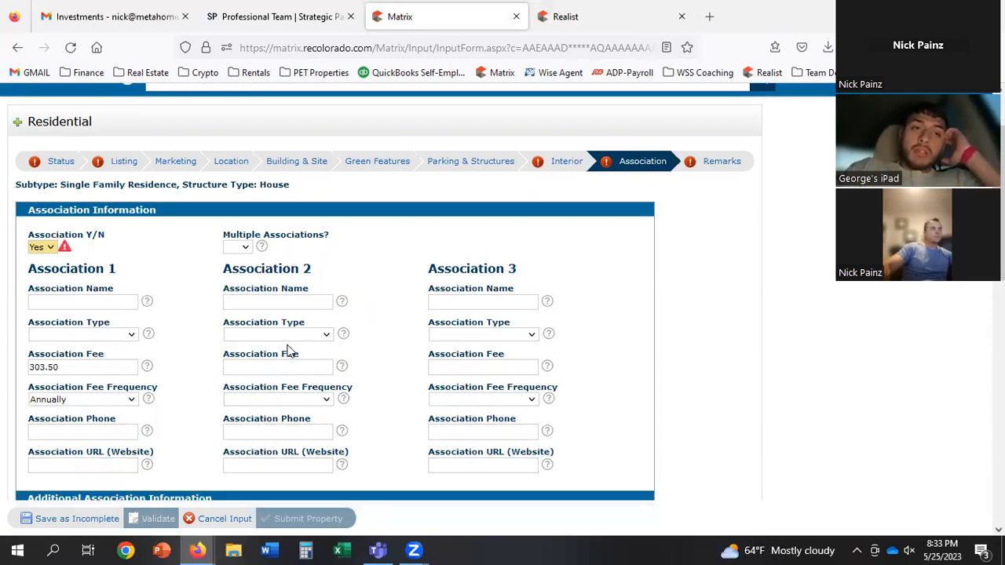
left_click(245, 180)
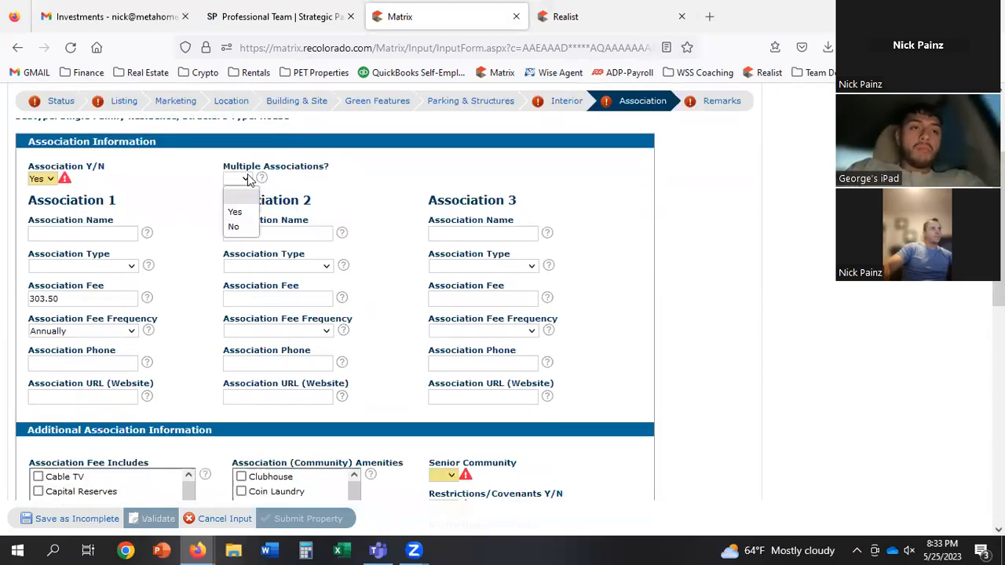
left_click(235, 227)
left_click(430, 299)
left_click(377, 294)
scroll(379, 293, "down", 4)
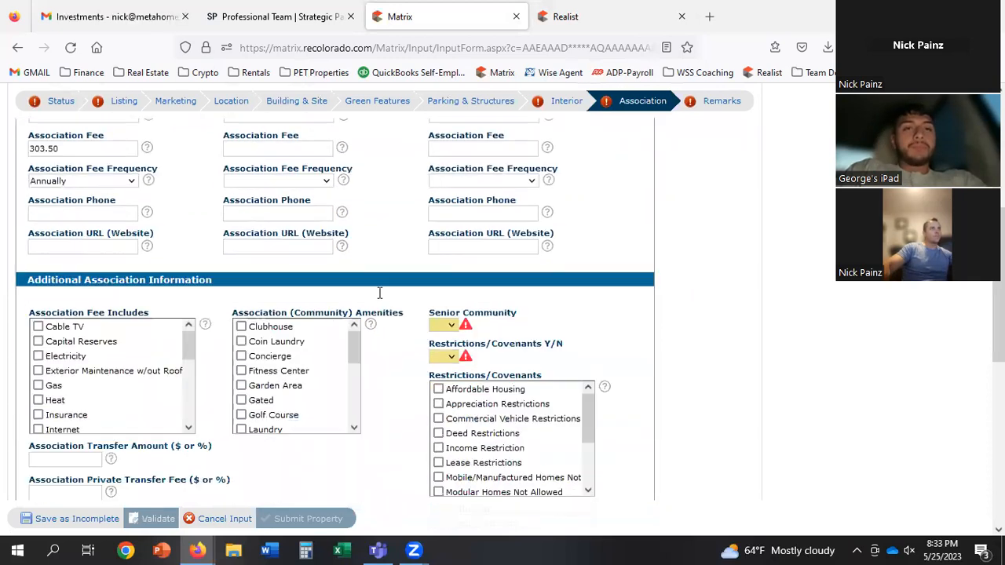
left_click(449, 325)
left_click(441, 372)
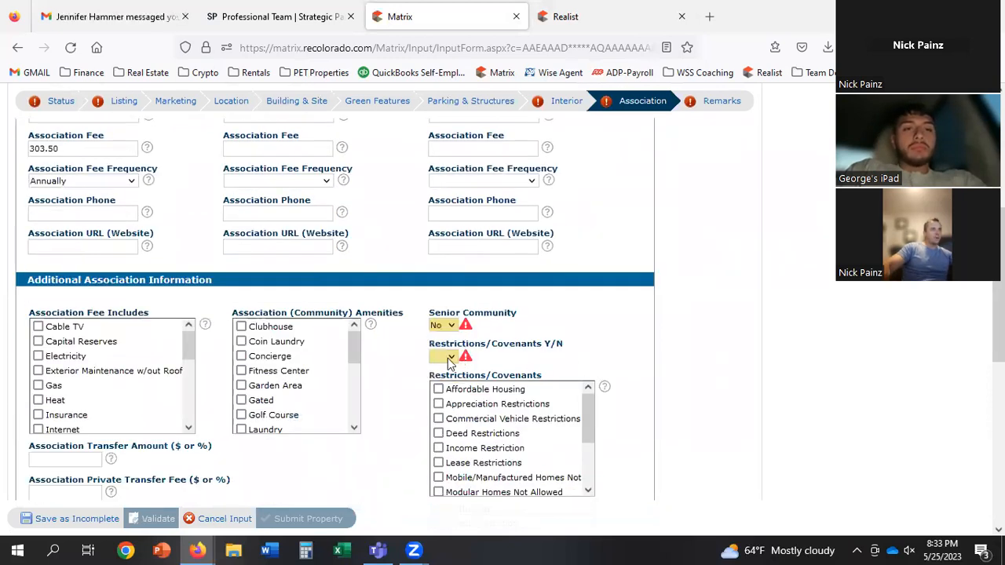
left_click(448, 358)
left_click(529, 366)
Step: Set Restrictions/Covenants Y/N to No
scroll(529, 367, "down", 1)
left_click_drag(588, 362, 488, 304)
left_click(452, 282)
left_click(454, 330)
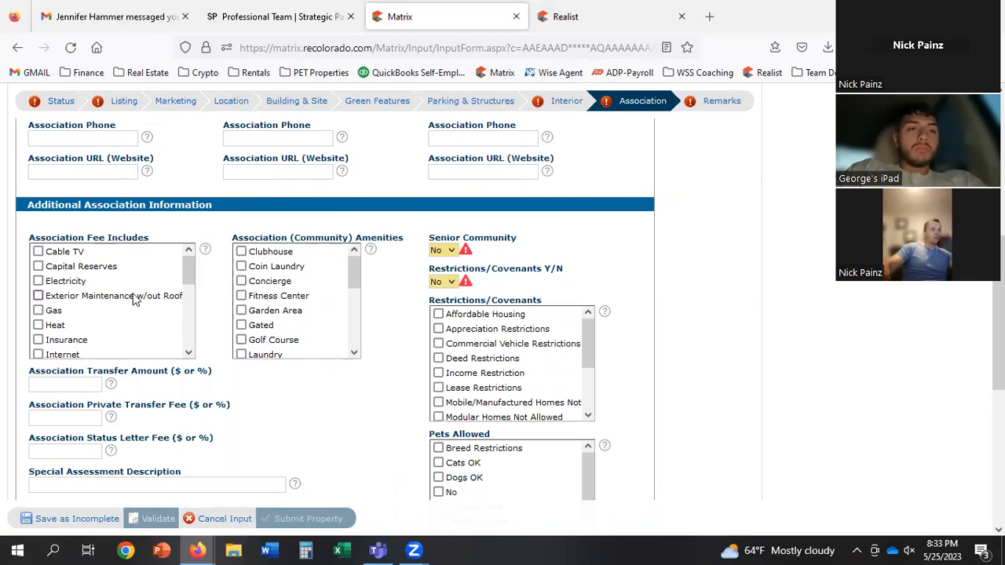
Step: Check Recycling under Association Fee Includes
scroll(191, 274, "down", 1)
left_click_drag(198, 285, 201, 339)
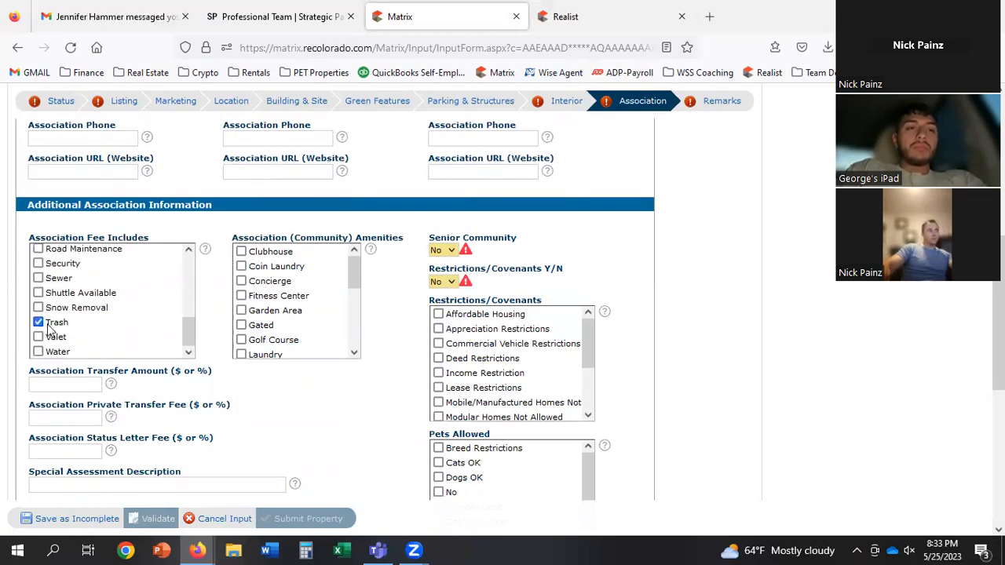
scroll(63, 314, "up", 1)
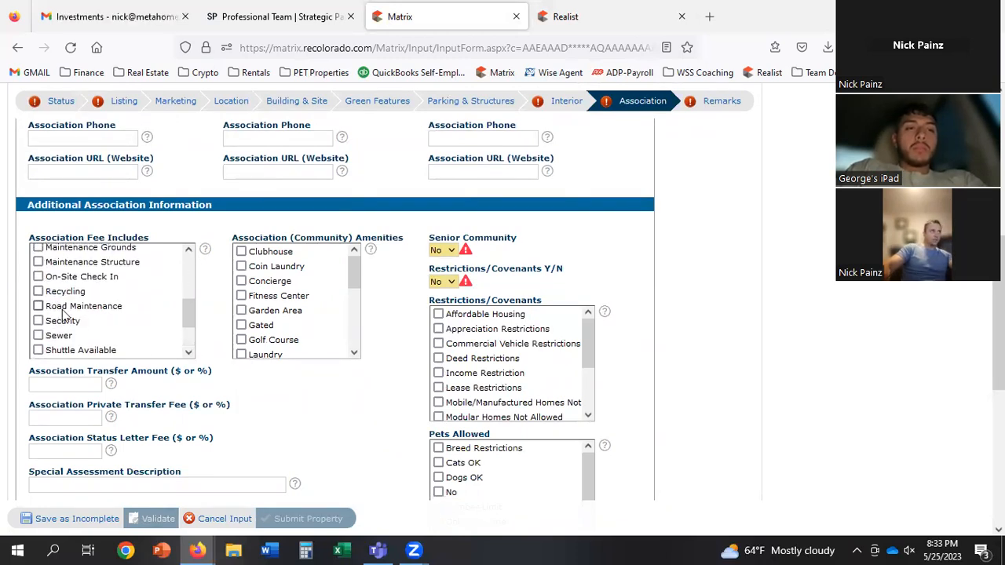
left_click(53, 292)
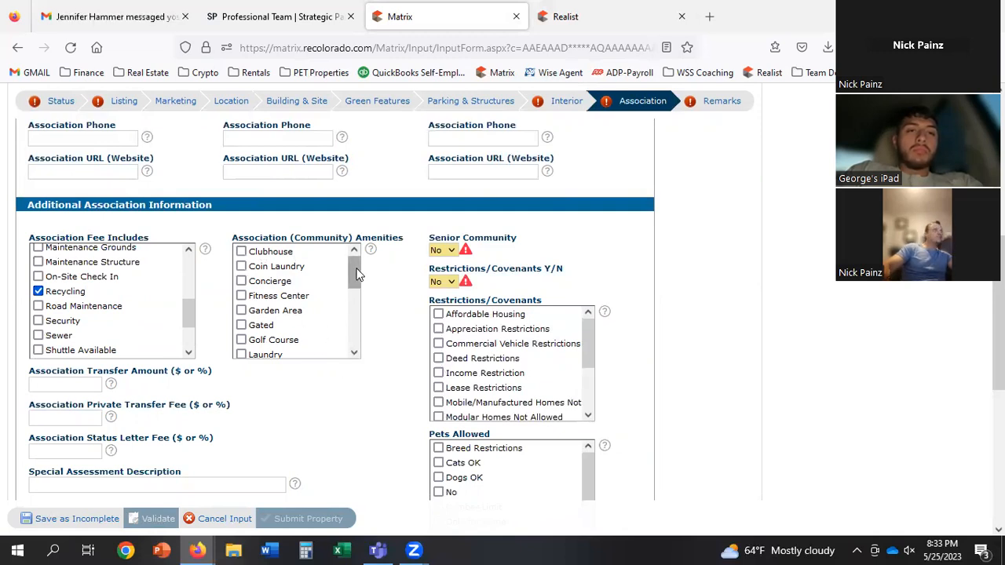
scroll(357, 272, "down", 2)
scroll(144, 380, "down", 2)
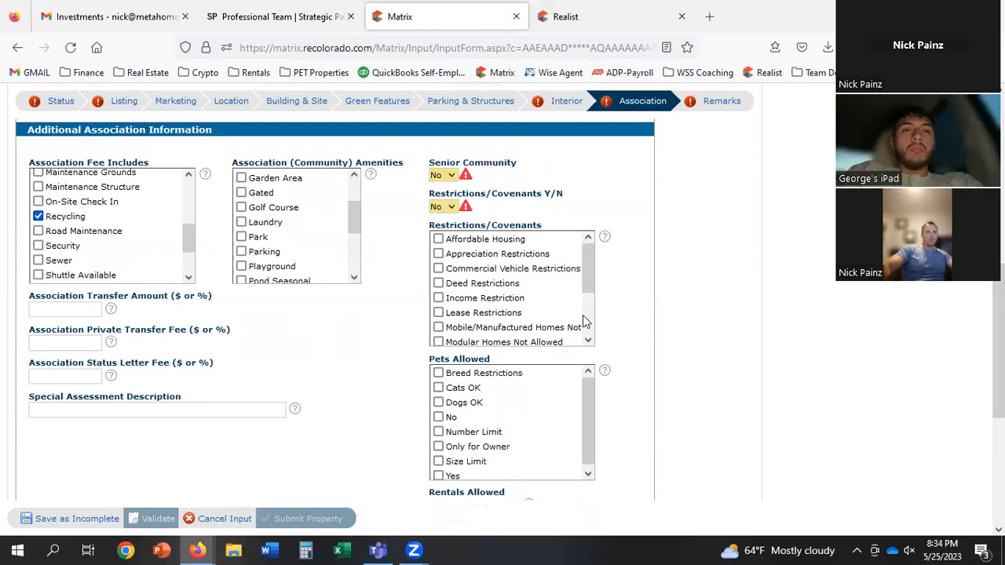
scroll(594, 428, "down", 1)
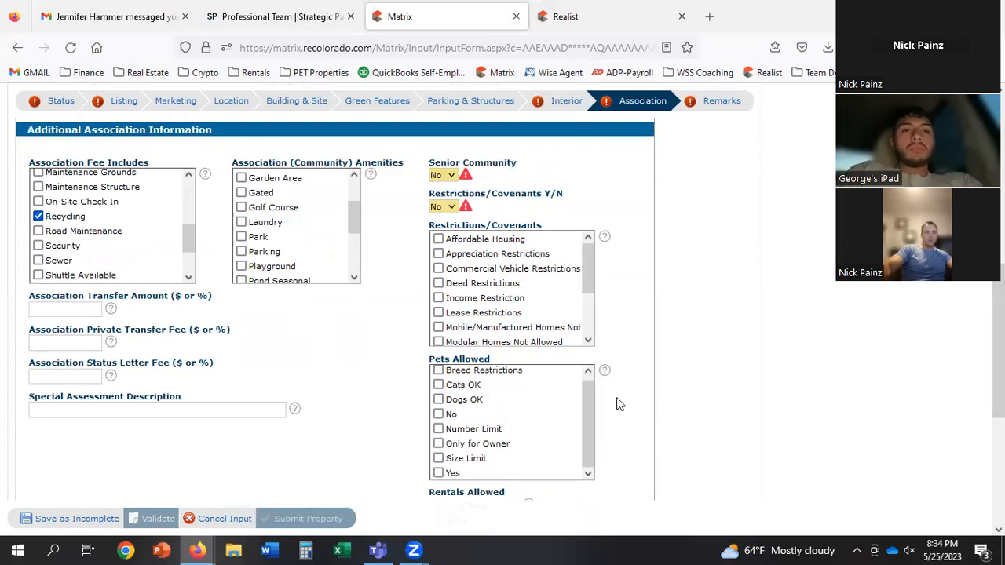
scroll(617, 403, "down", 3)
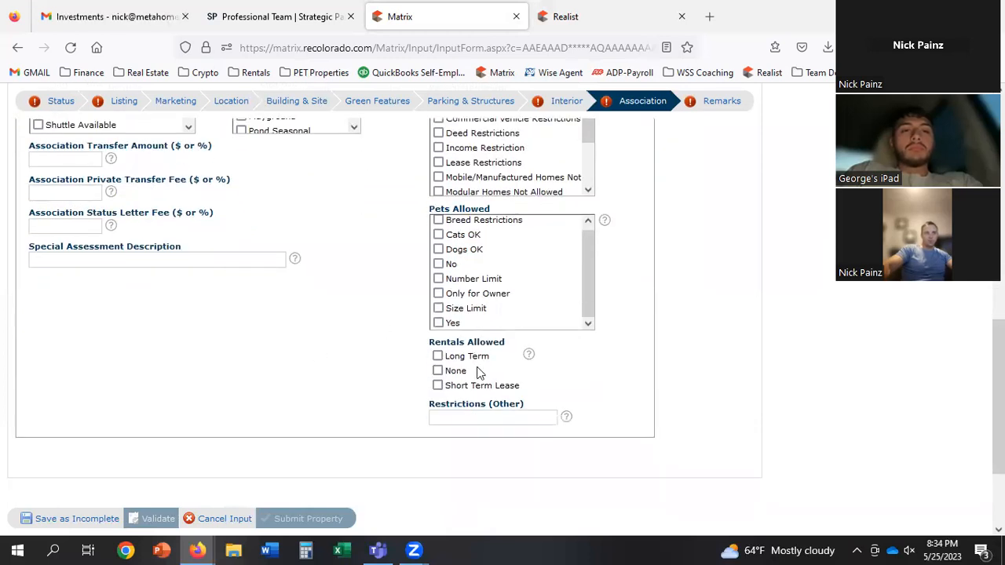
scroll(624, 372, "up", 4)
scroll(628, 377, "up", 5)
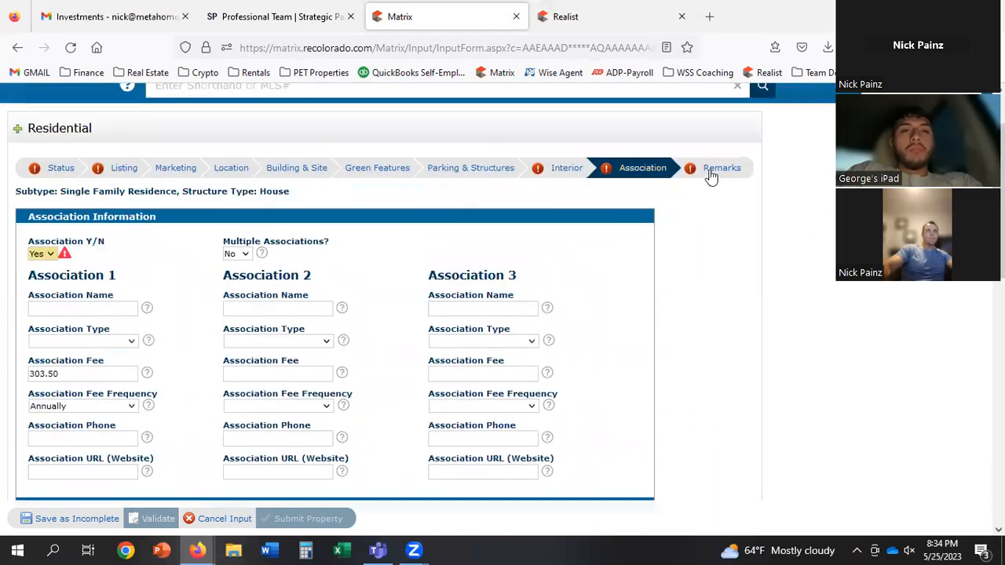
left_click(709, 169)
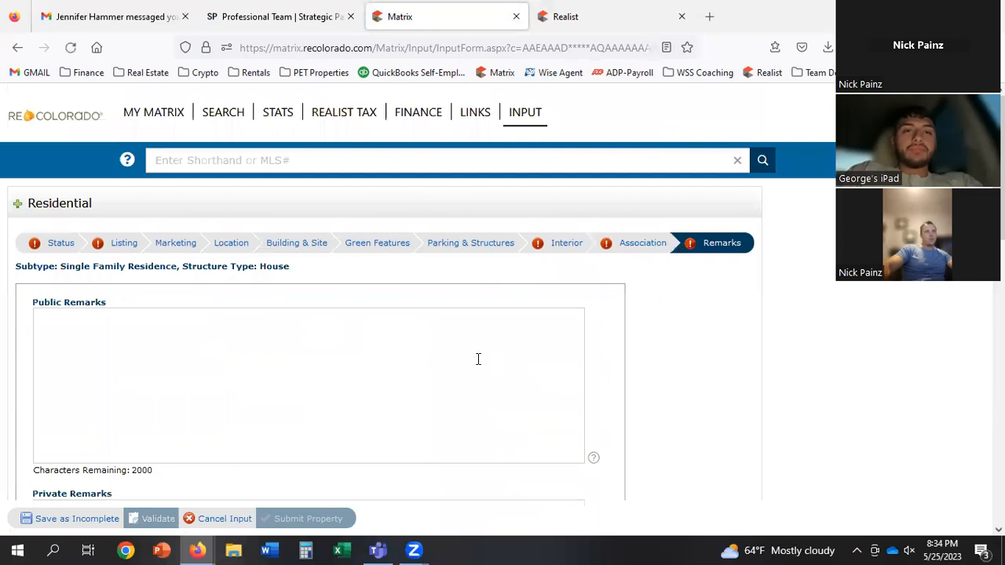
Step: Enter 'Use your best GPS!' as the listing's Directions
scroll(475, 357, "down", 3)
scroll(314, 204, "up", 2)
left_click(230, 289)
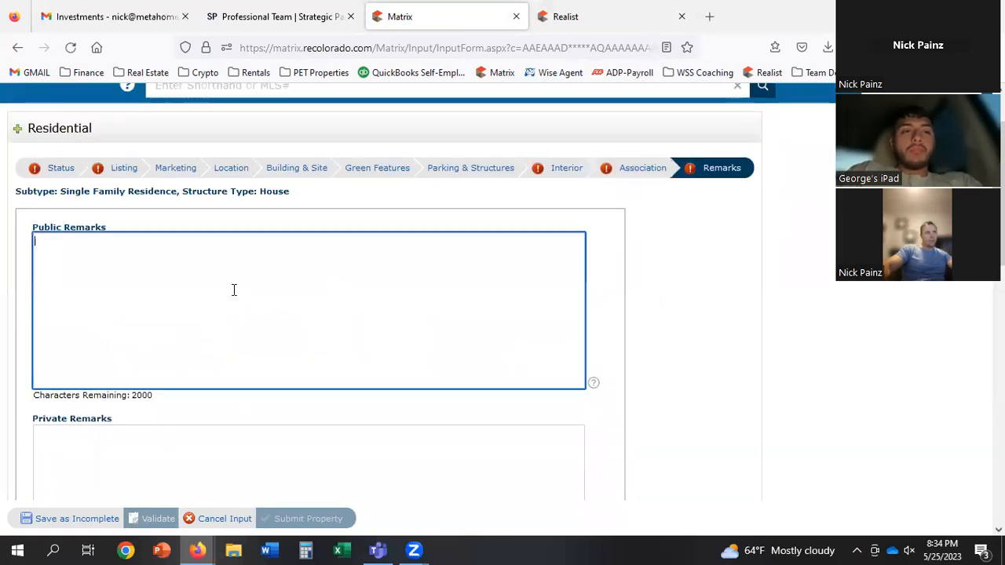
scroll(348, 312, "down", 2)
left_click(405, 329)
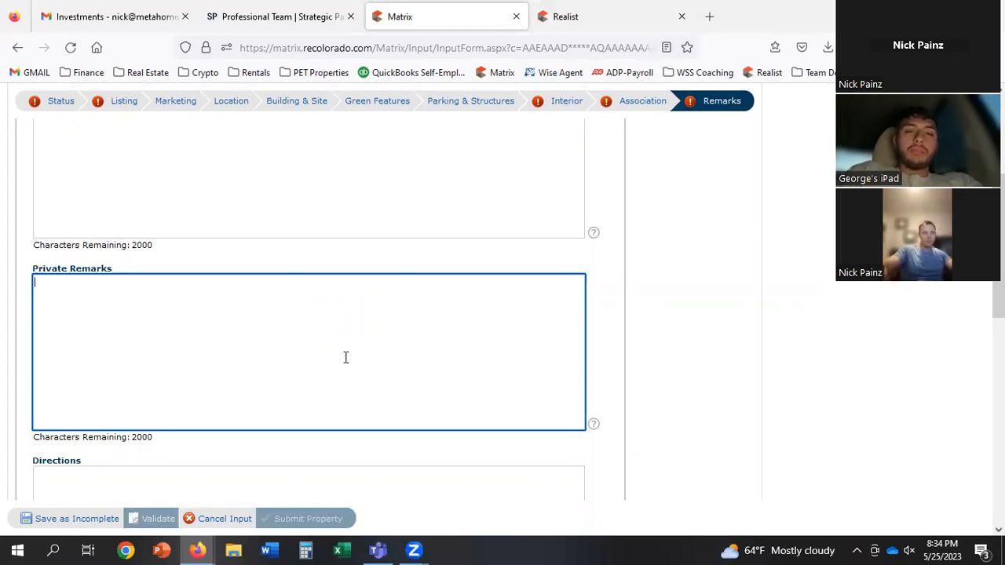
scroll(317, 347, "down", 1)
scroll(314, 330, "down", 2)
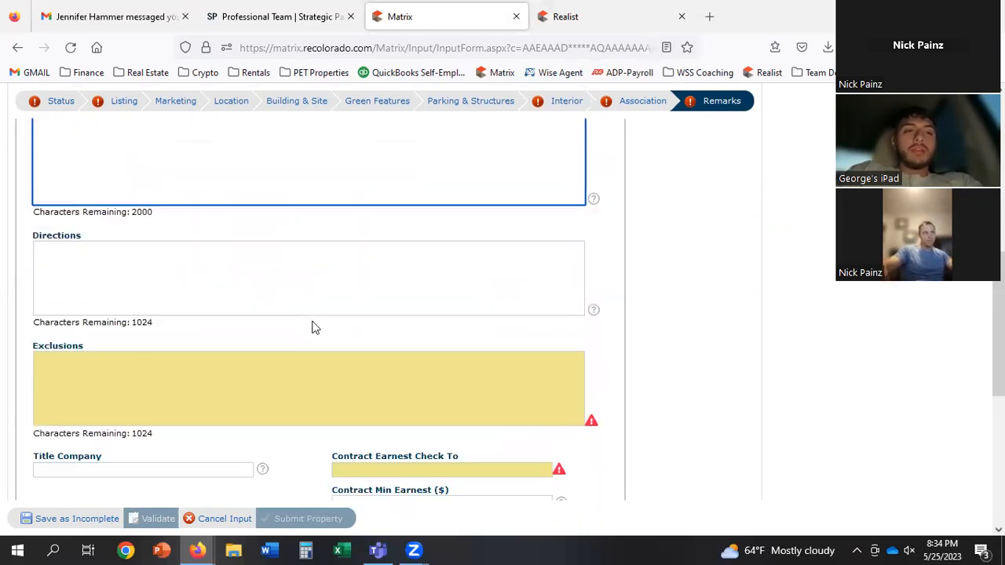
left_click(331, 284)
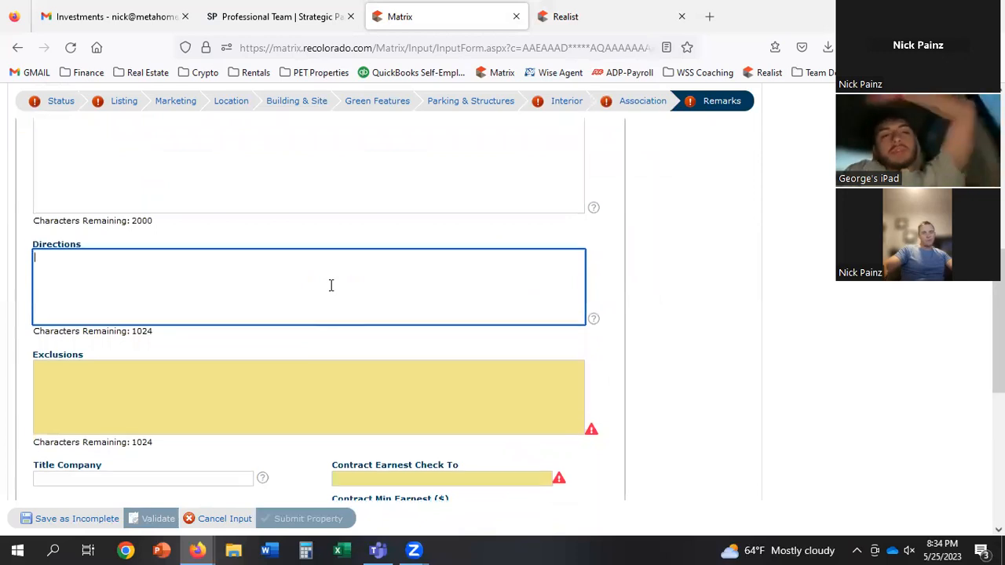
scroll(330, 285, "up", 1)
left_click(441, 209)
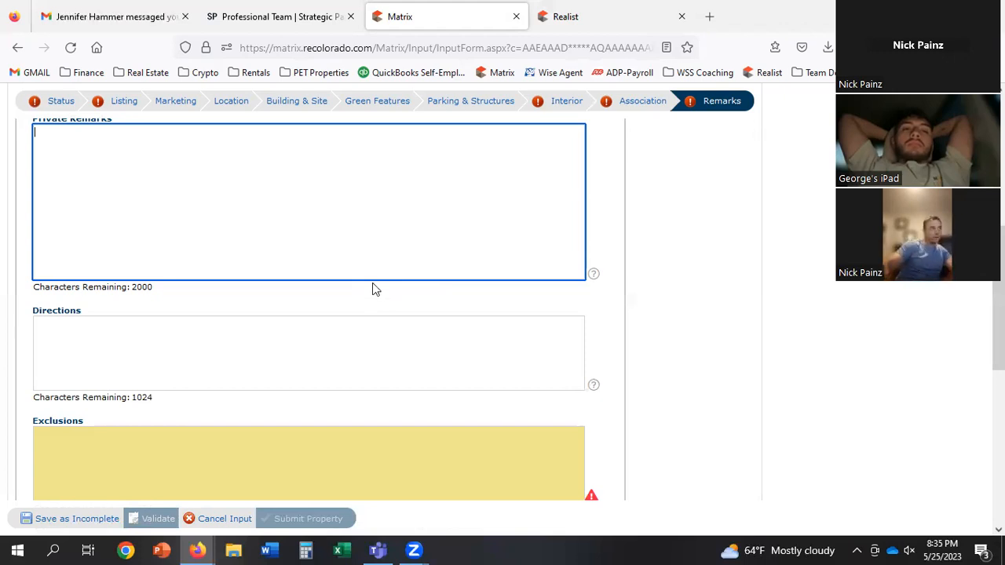
scroll(372, 287, "down", 1)
left_click(348, 274)
type("Use your best GPS!")
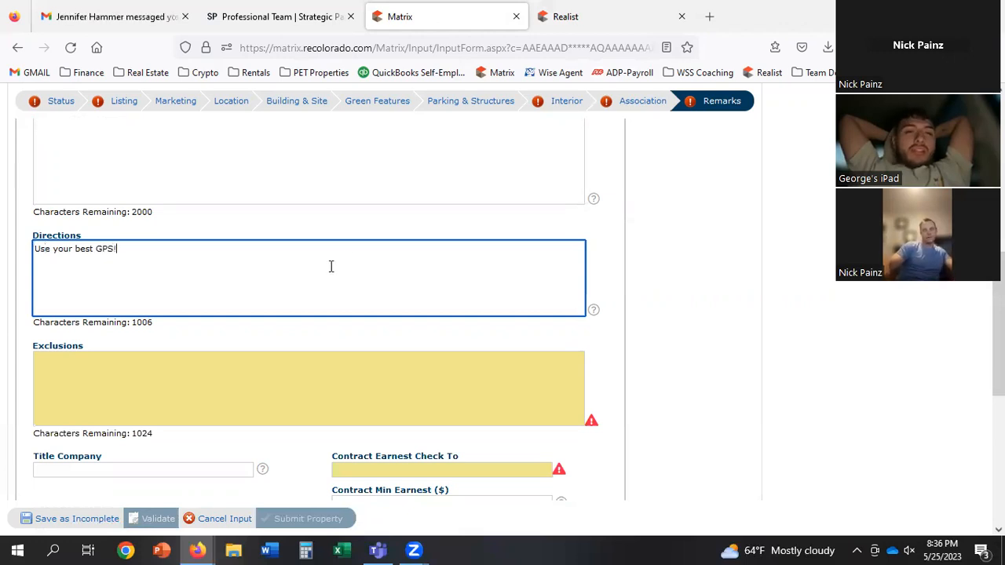
Step: Fill in Exclusions as 'All personal property.', fixing the typo
scroll(348, 329, "down", 1)
left_click(357, 310)
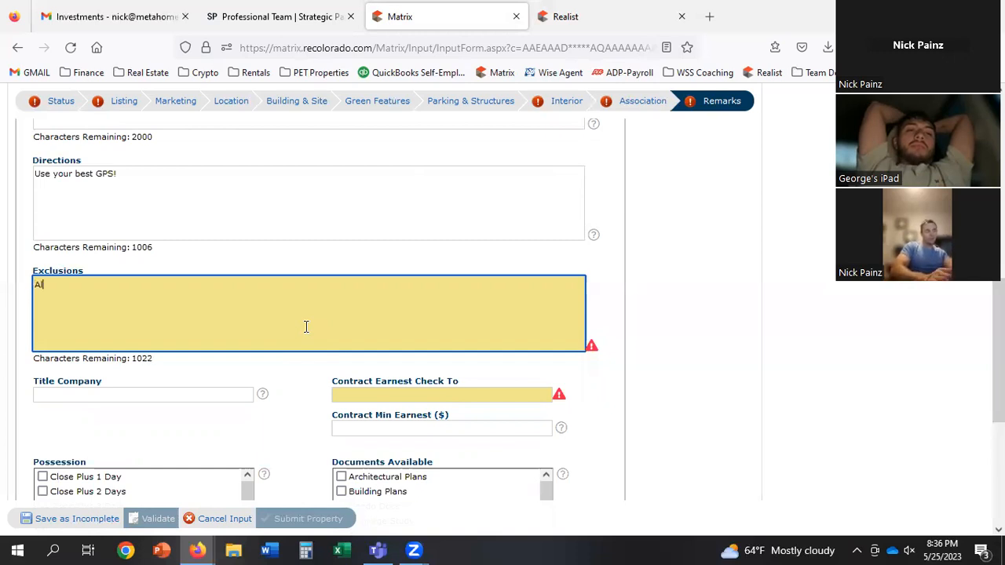
type("personal")
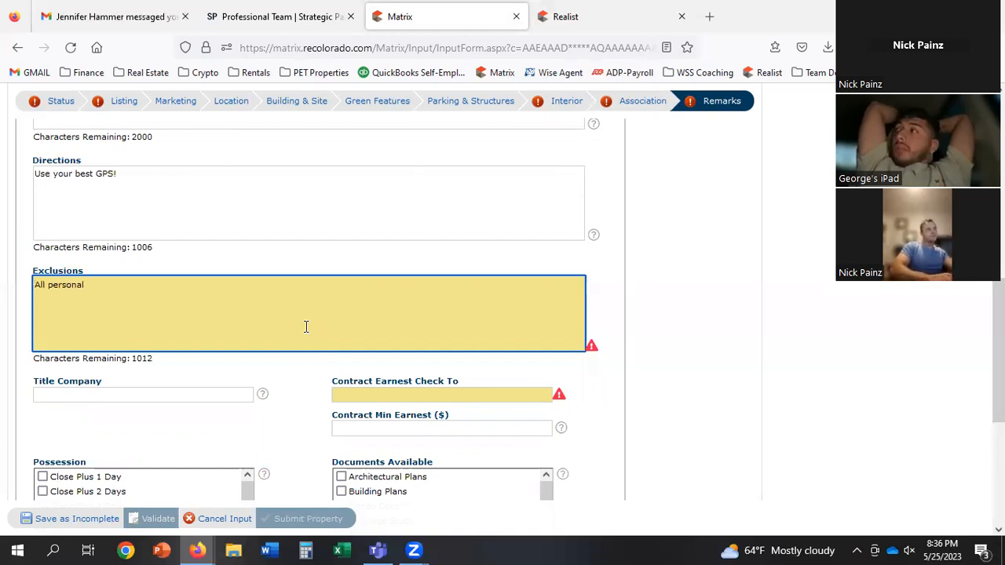
type(" propertyu")
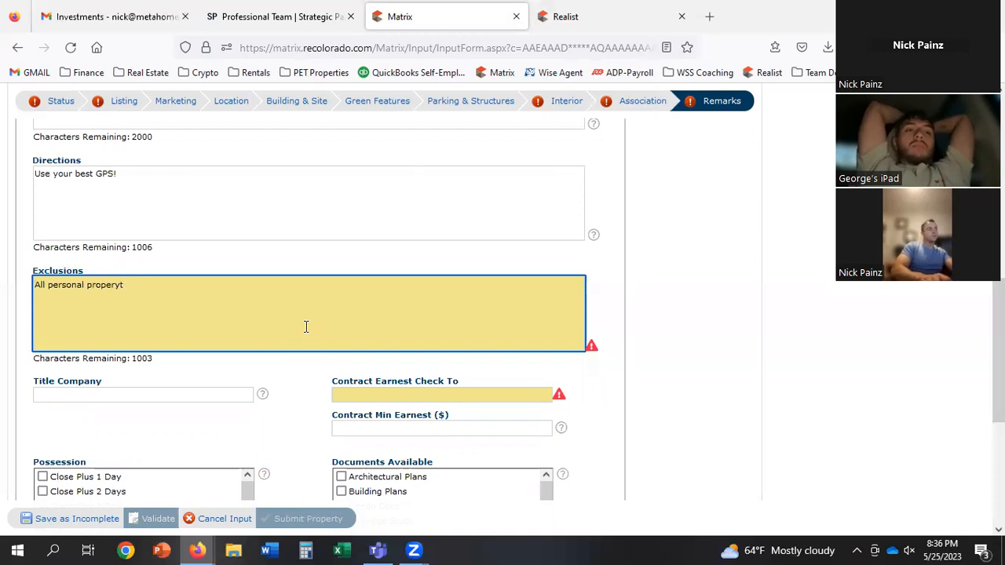
key("BackSpace")
key("BackSpace")
key("BackSpace")
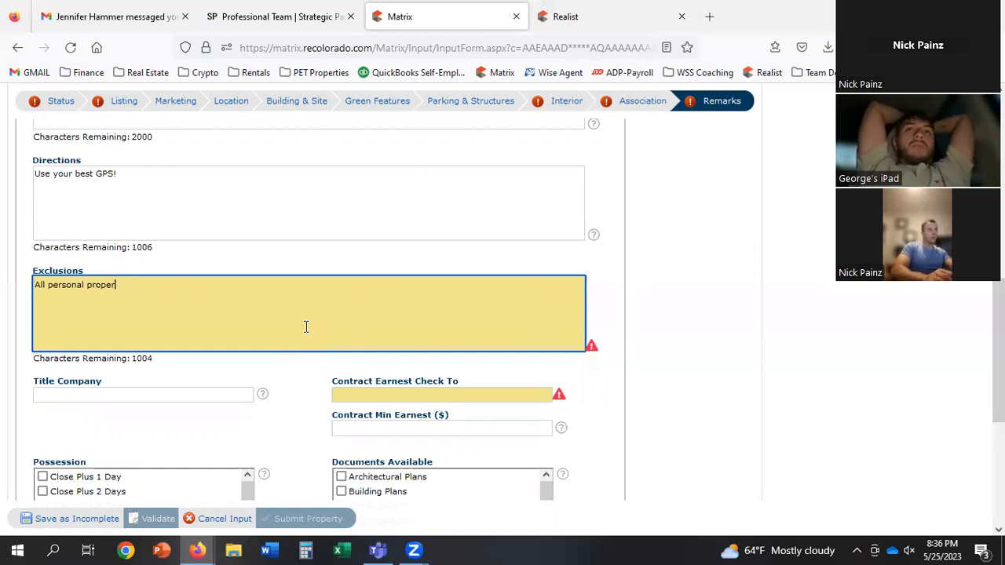
type("ty")
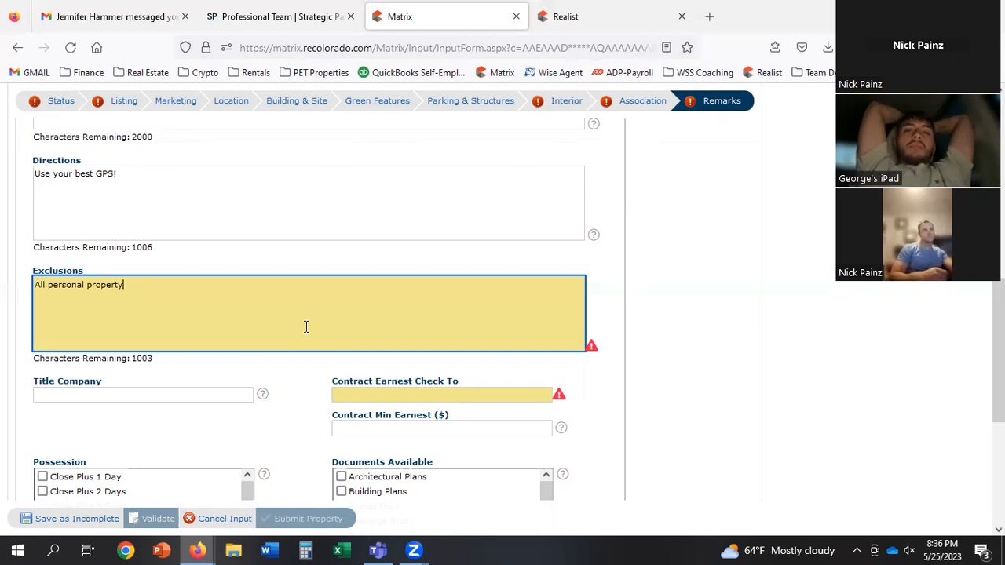
type(".")
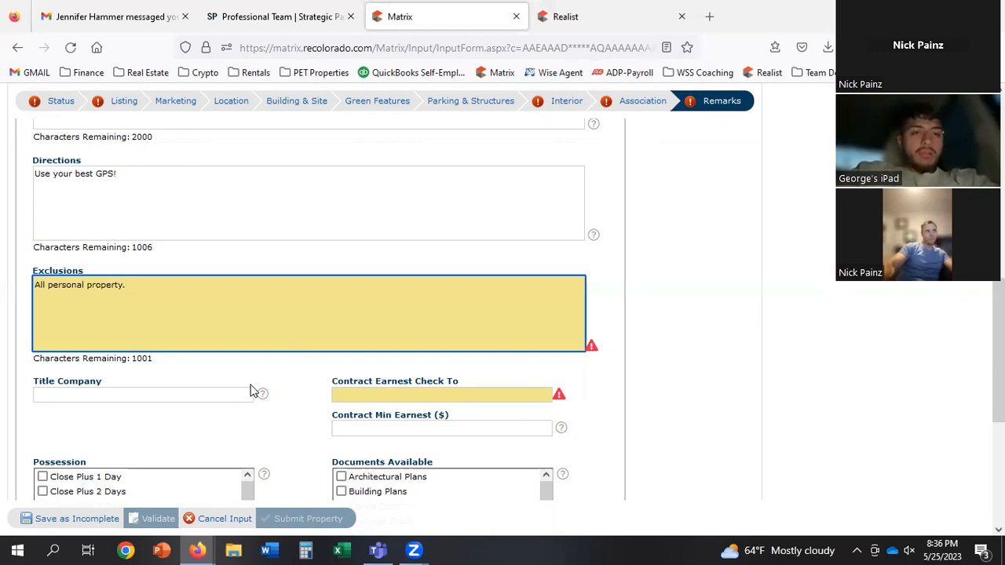
scroll(246, 385, "down", 1)
Step: Enter Chicago Title as Title Company and Contract Earnest Check To
key("Tab")
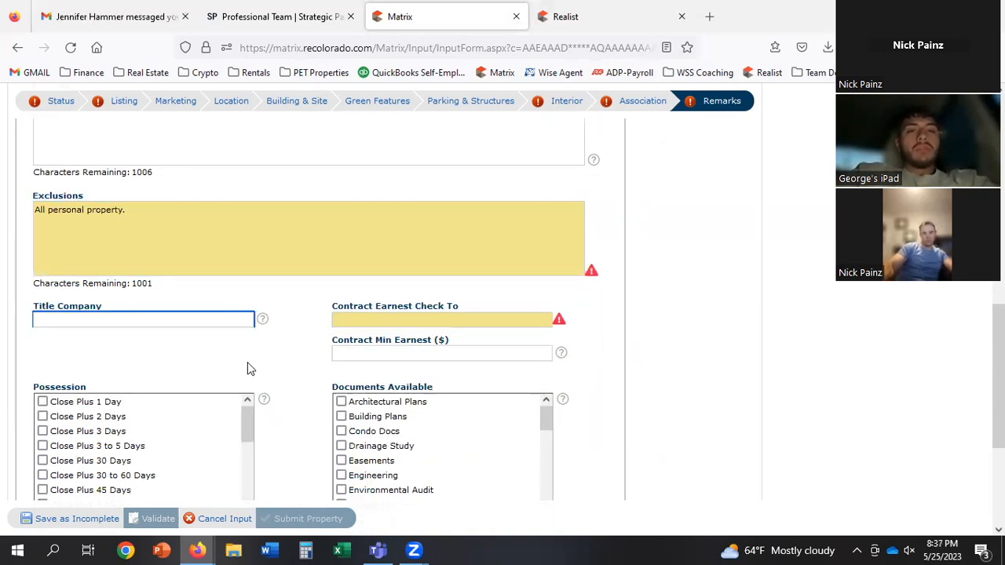
type("Chico")
type("go Title")
key("Tab")
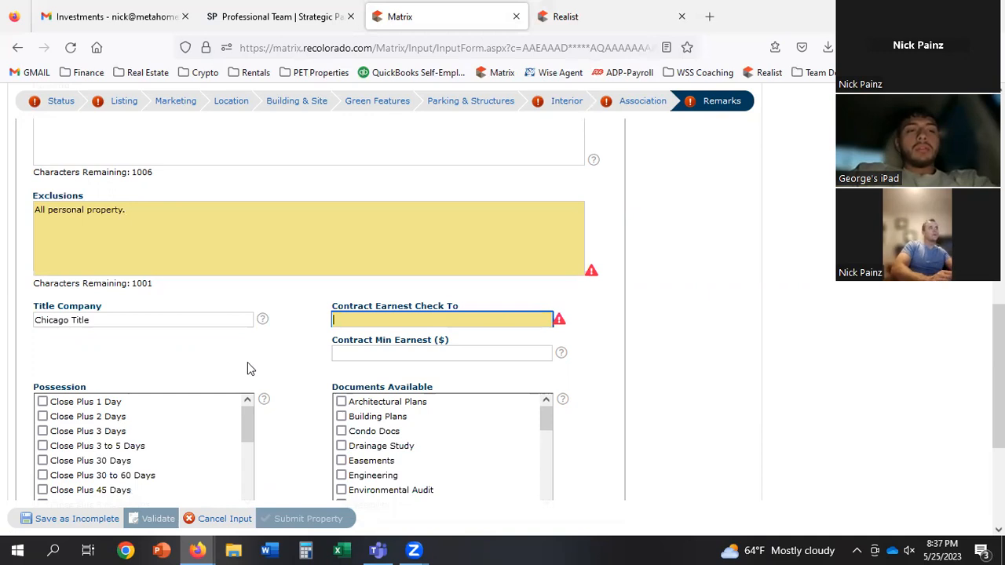
type("Chi")
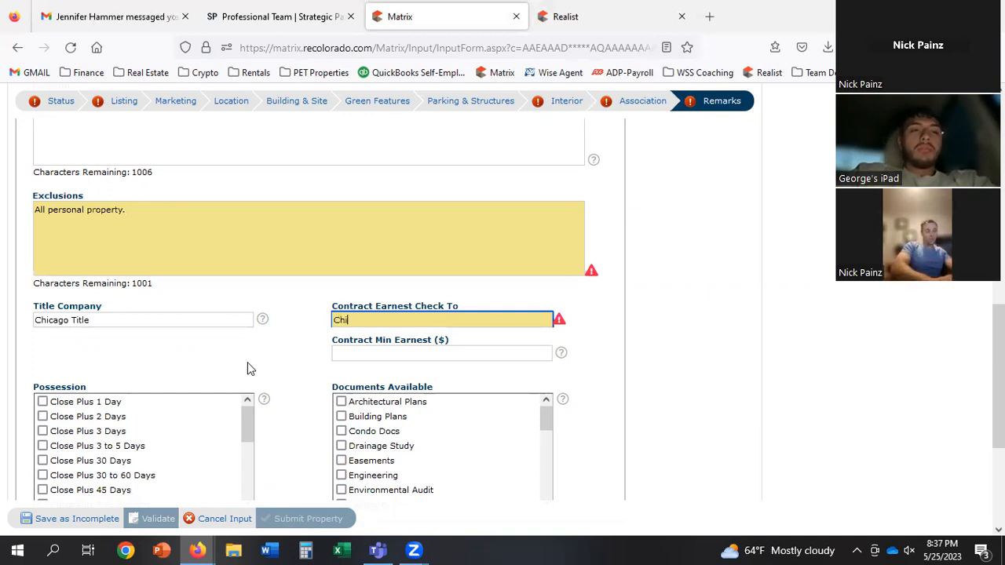
type("cago")
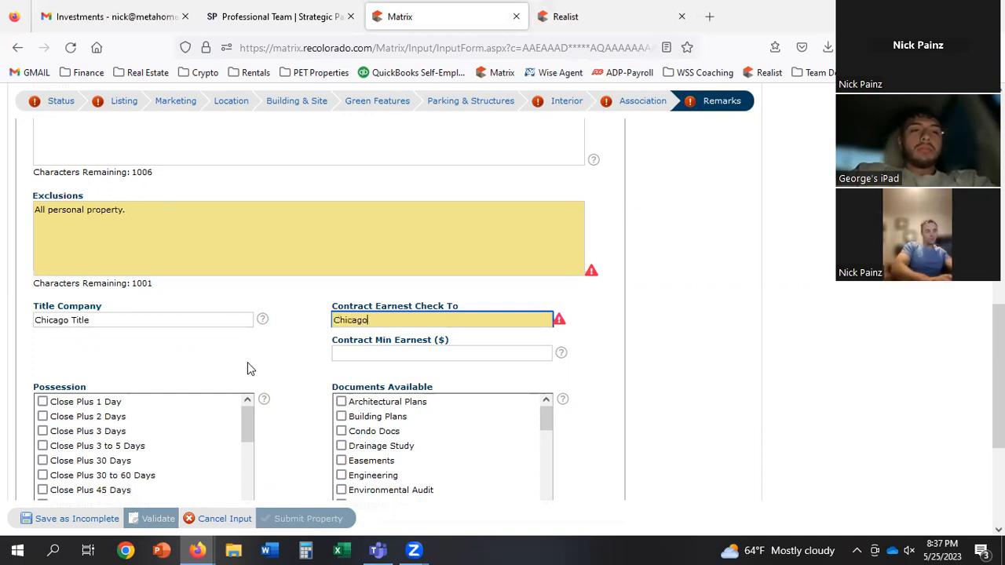
type(" Title")
Step: Set Contract Min Earnest to 10000 and mark Possession as Negotiable
key("Tab")
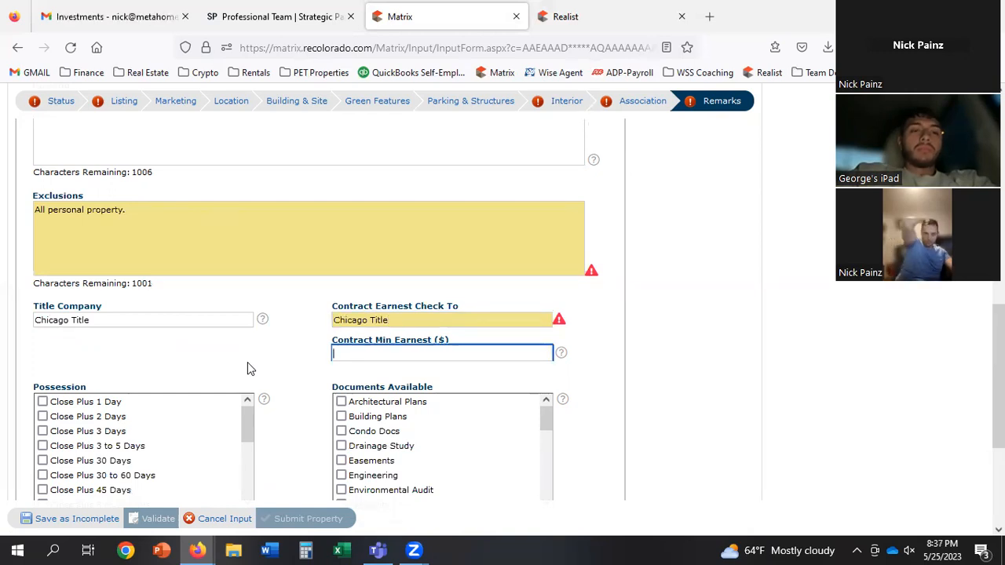
type("10000")
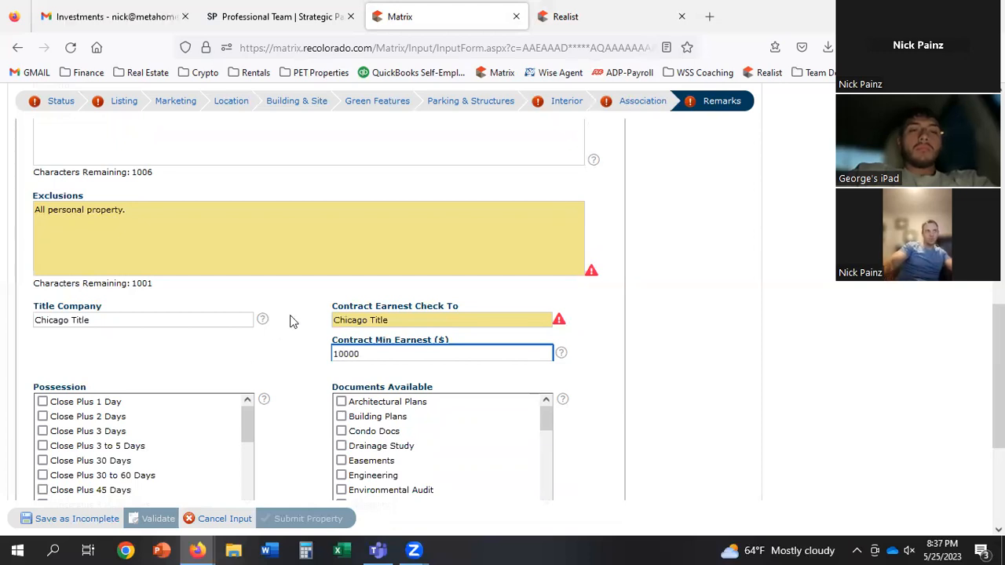
left_click(294, 389)
scroll(257, 416, "down", 3)
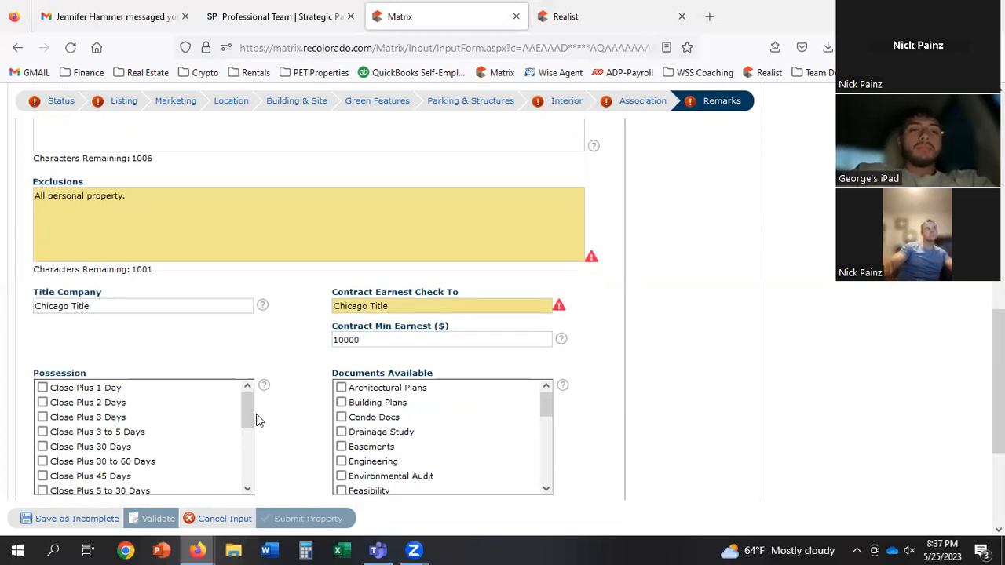
left_click_drag(251, 363, 254, 404)
left_click(74, 386)
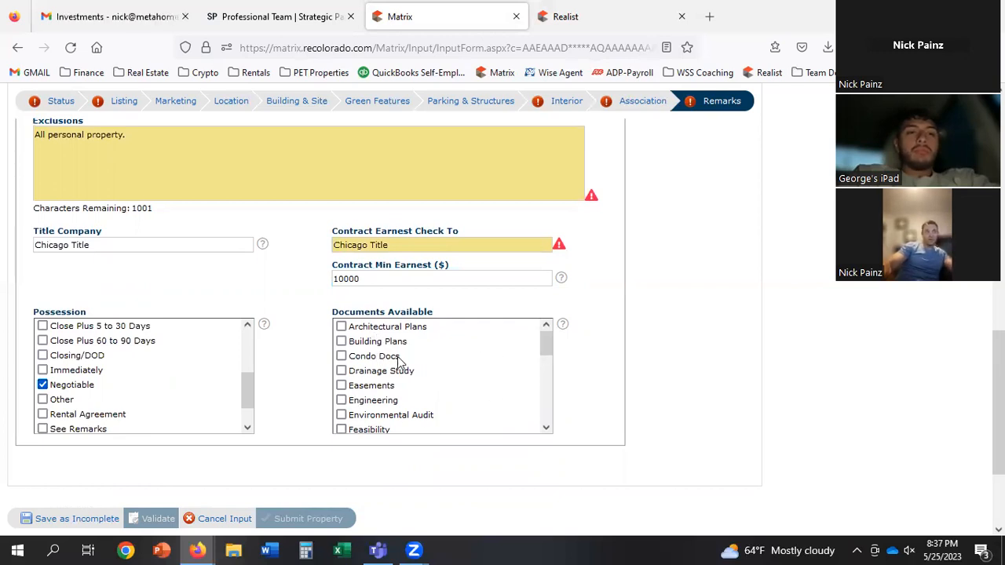
scroll(424, 399, "down", 5)
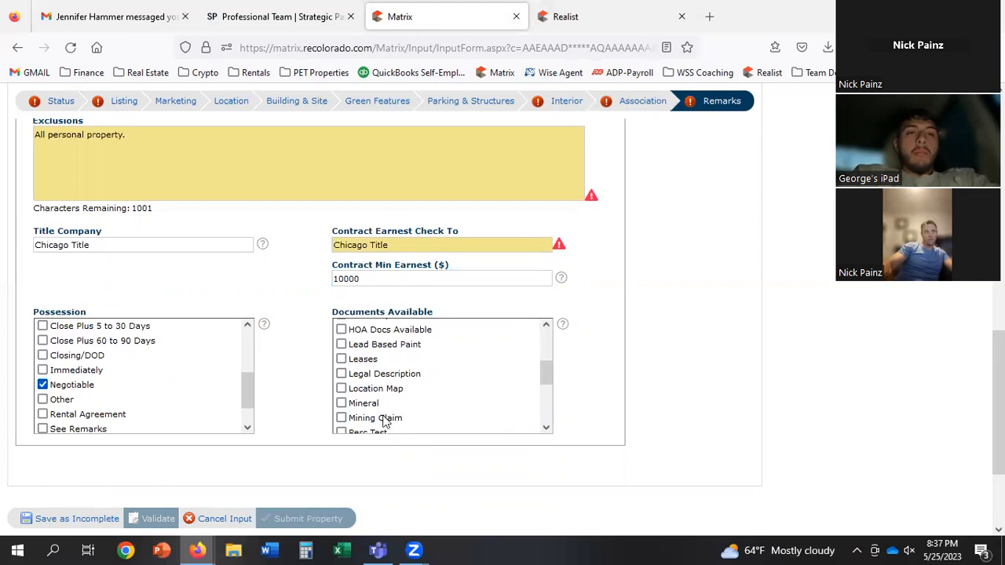
scroll(382, 407, "up", 2)
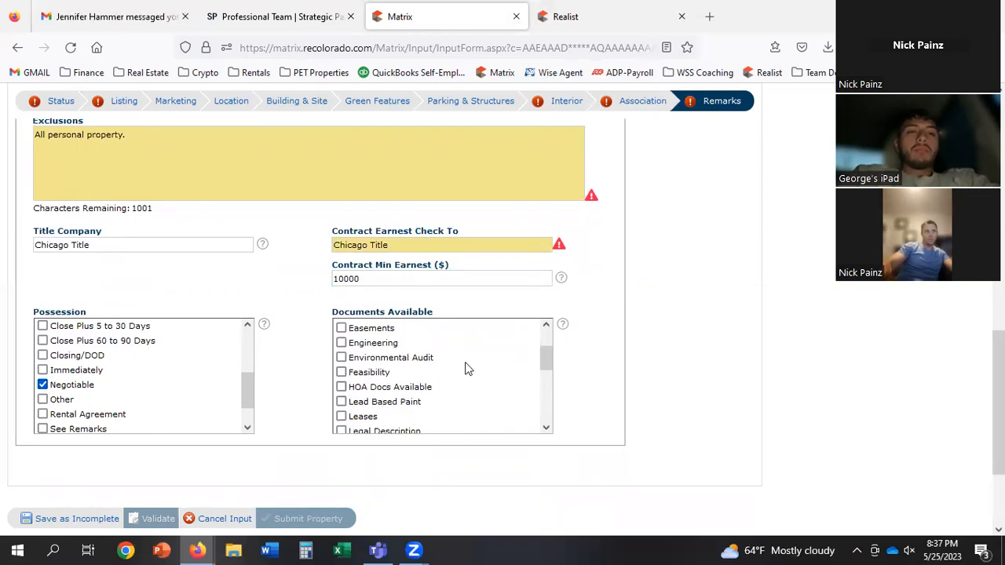
scroll(467, 369, "up", 3)
scroll(594, 366, "up", 15)
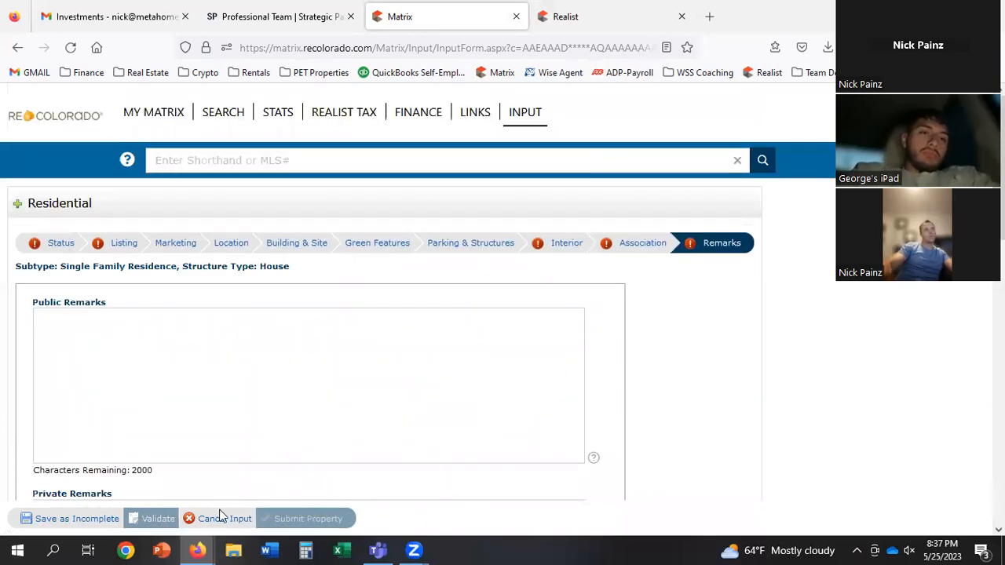
Step: Save the listing as incomplete, resume editing, and validate it
left_click(95, 521)
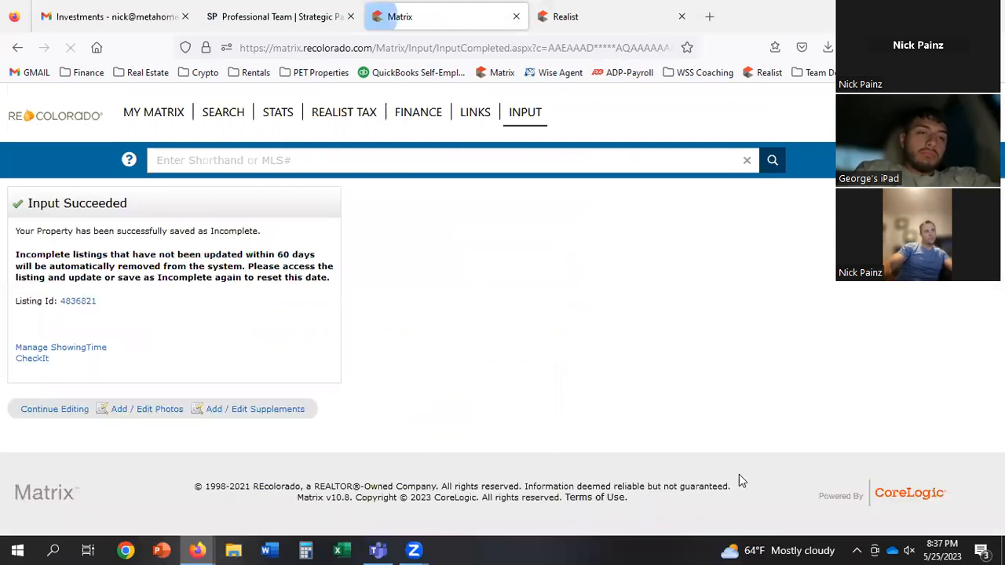
left_click(63, 410)
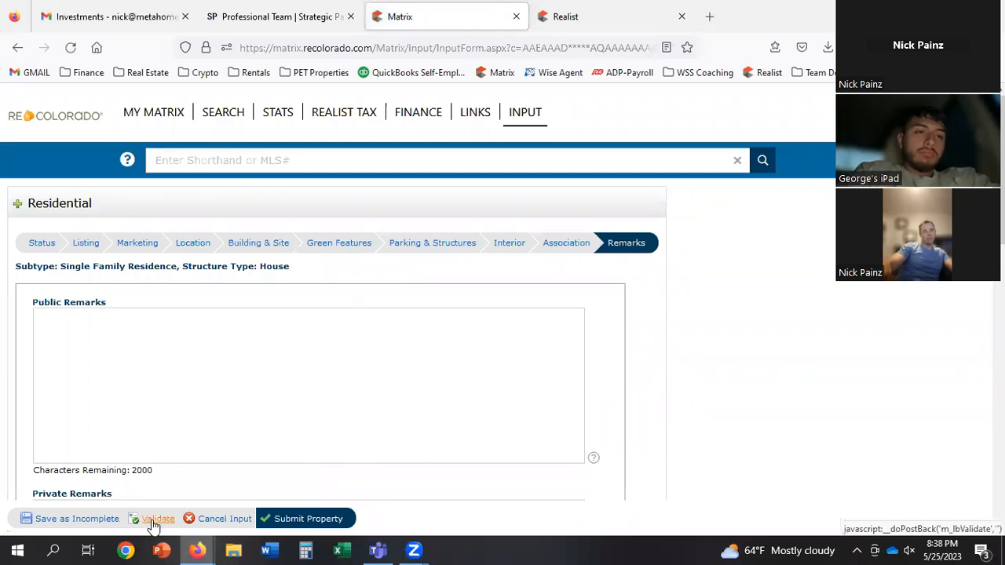
left_click(154, 521)
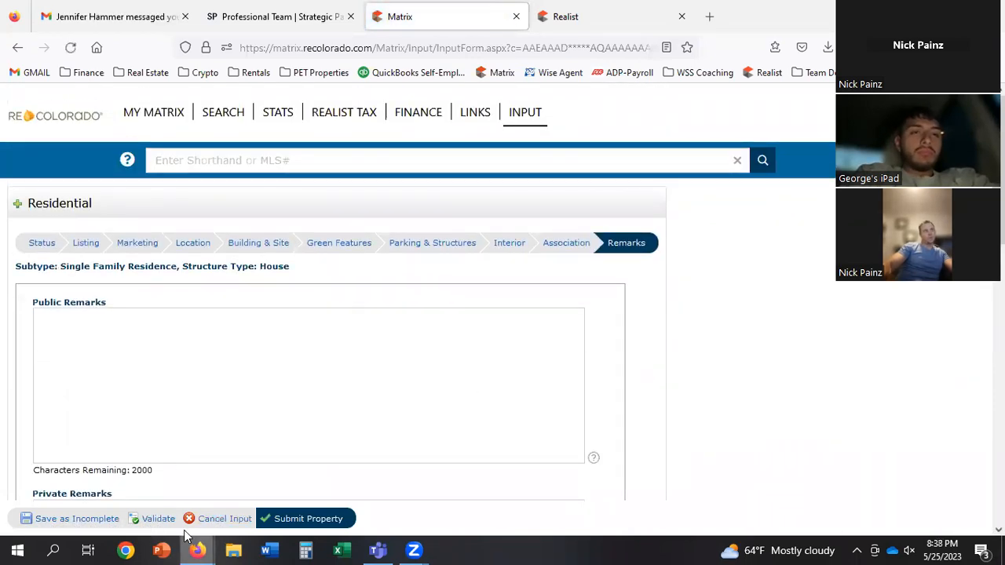
Step: Validate again from the Association section, save, and continue editing
left_click(564, 244)
scroll(196, 439, "down", 2)
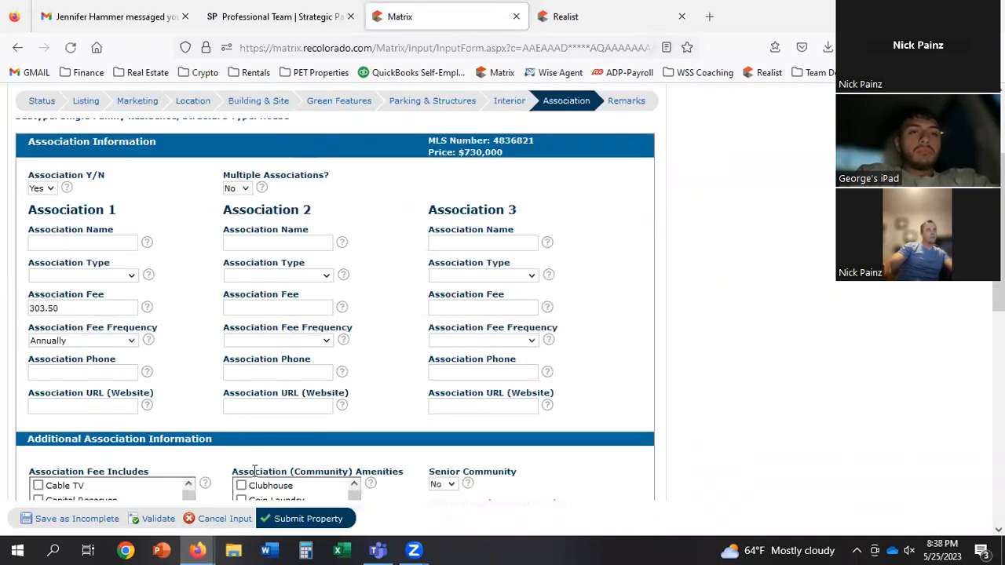
left_click(158, 518)
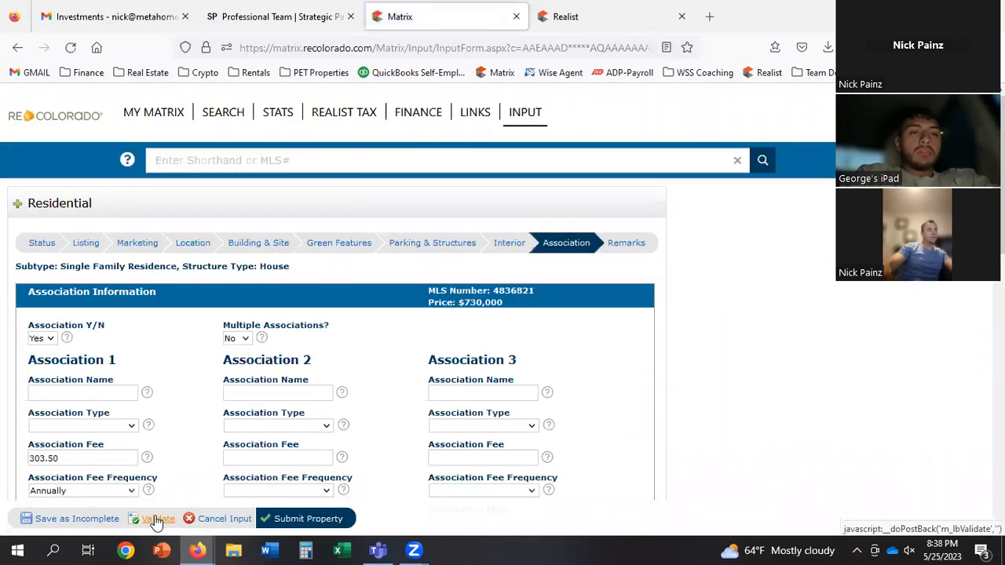
left_click(89, 519)
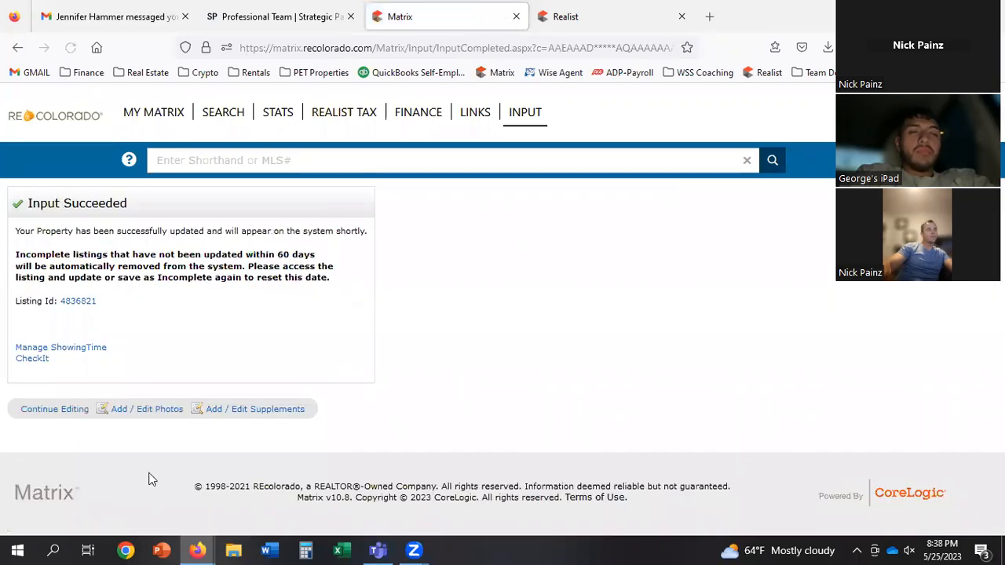
left_click(66, 411)
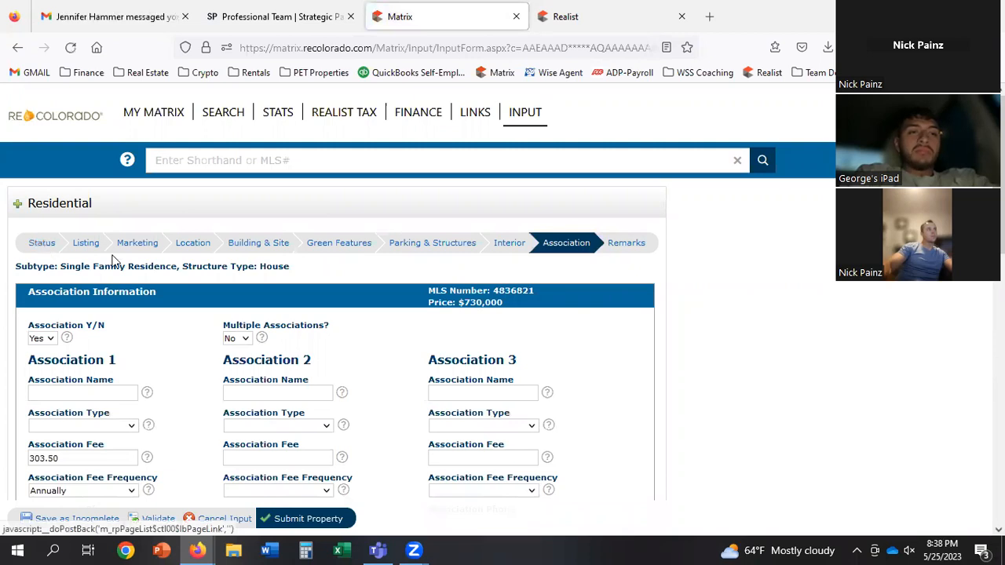
Step: Set the listing status to Coming Soon, activating May 26 with no showings, and submit
left_click(46, 248)
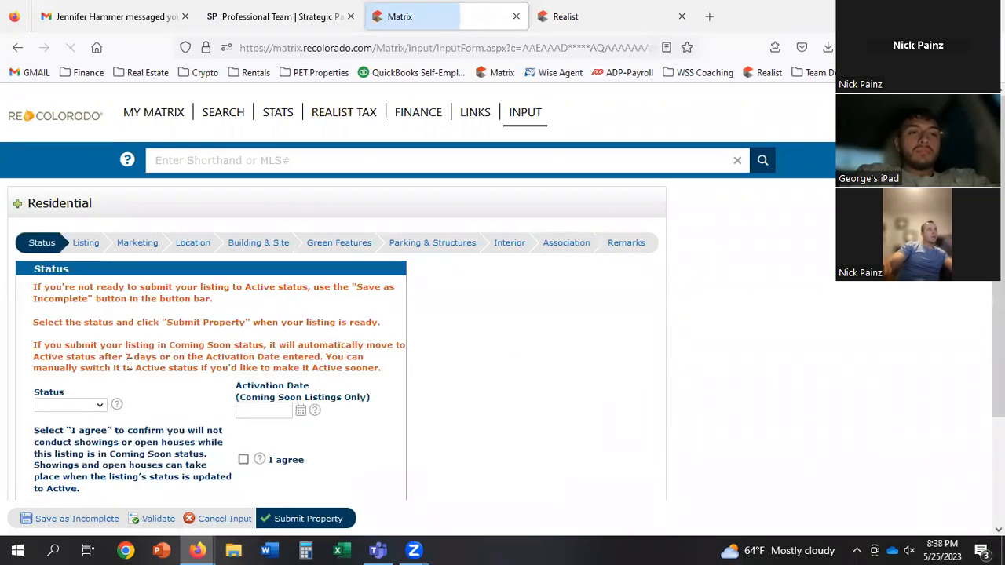
left_click(87, 405)
left_click(81, 453)
left_click(253, 413)
left_click(299, 414)
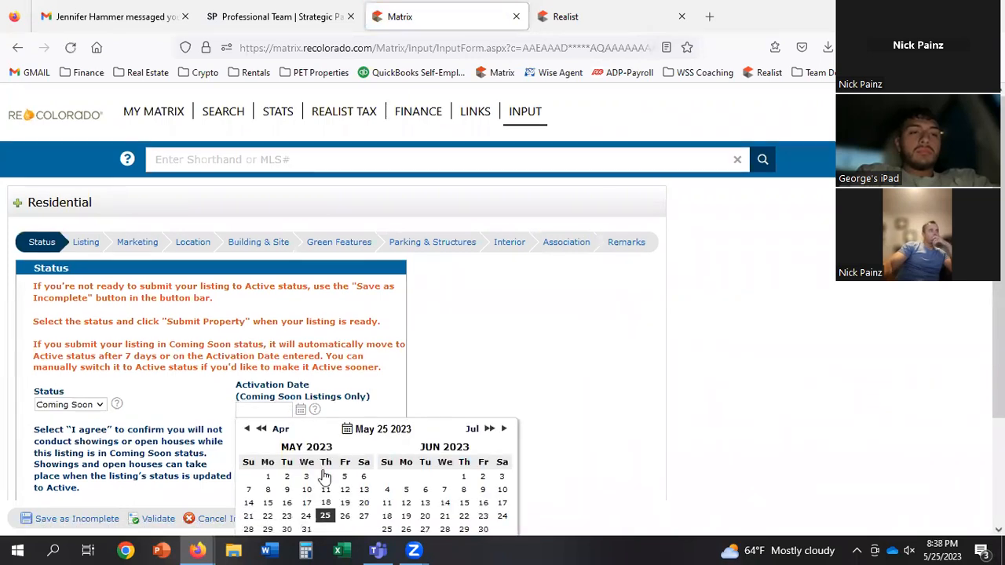
scroll(330, 471, "down", 1)
left_click(344, 443)
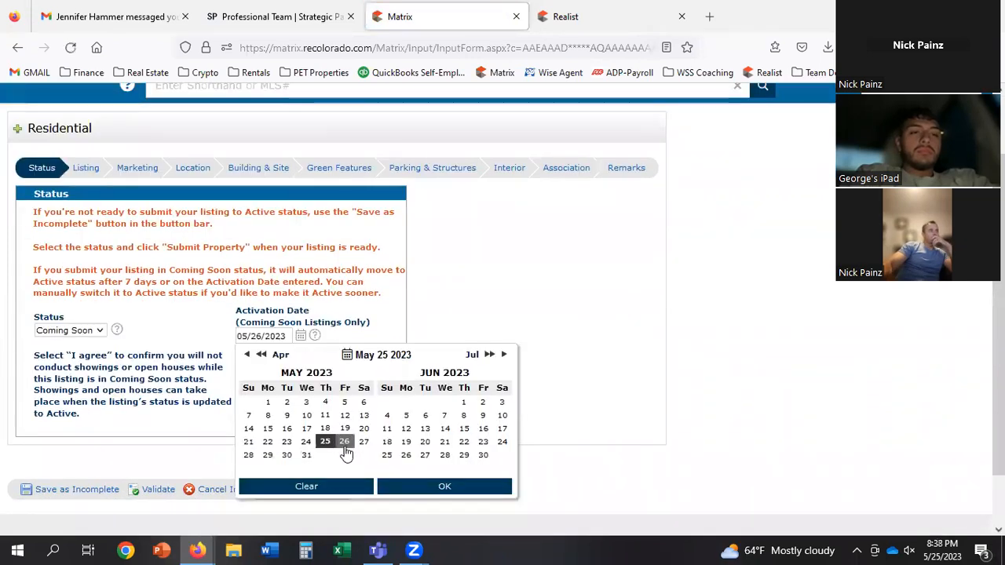
left_click(448, 486)
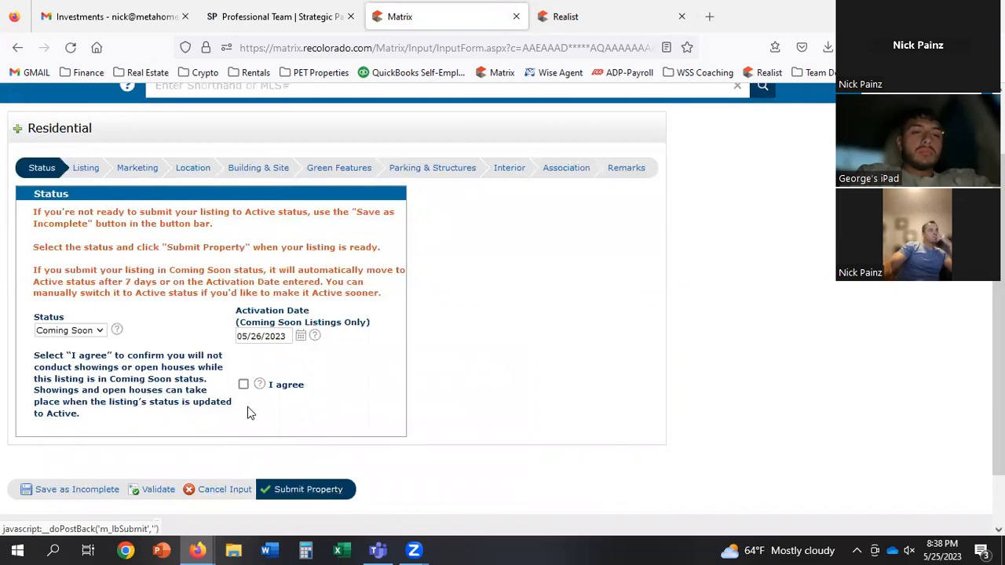
left_click(244, 384)
left_click(314, 489)
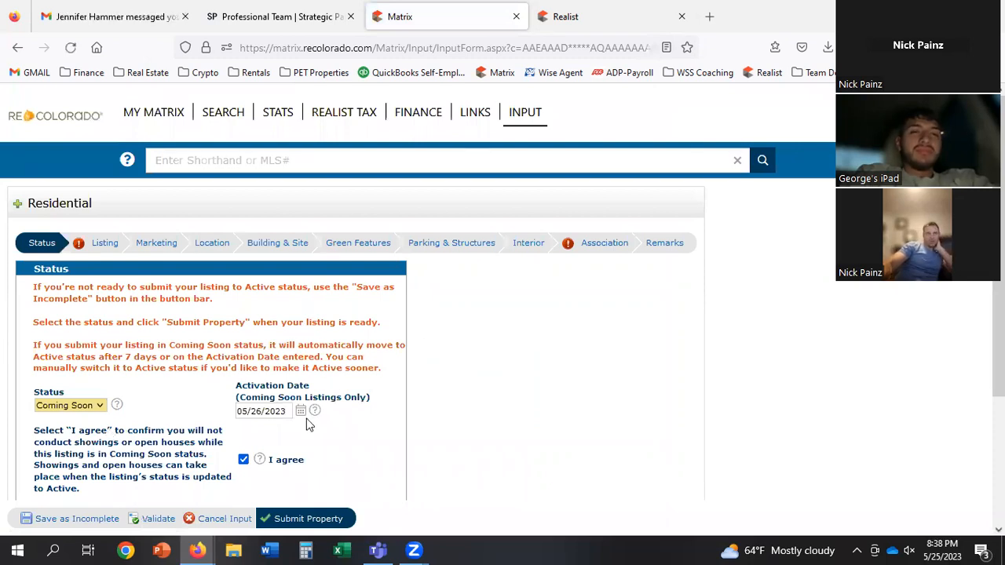
Step: Keep BrokerBay as the Showing Service in the Listing section, then go to Association
left_click(101, 245)
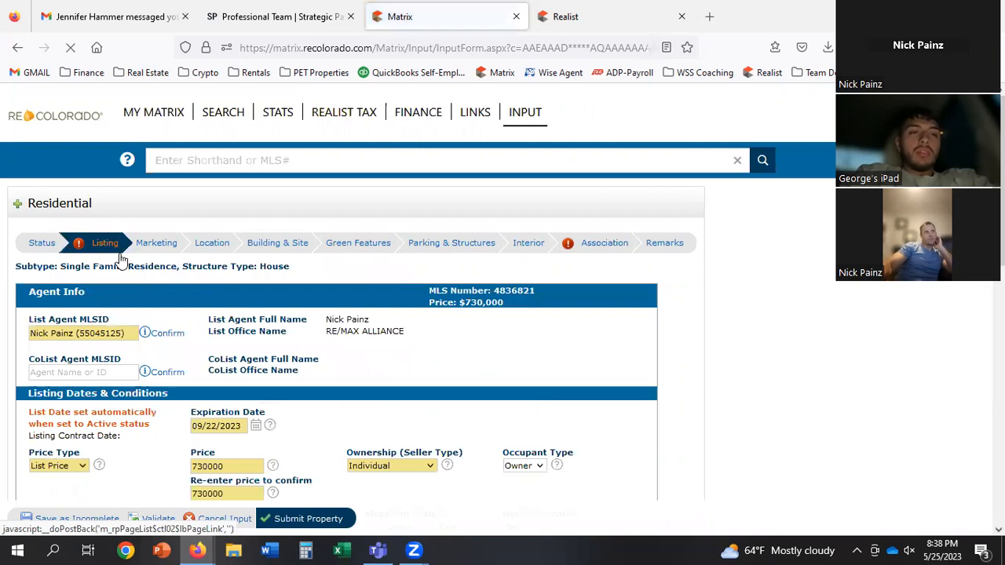
scroll(252, 376, "down", 4)
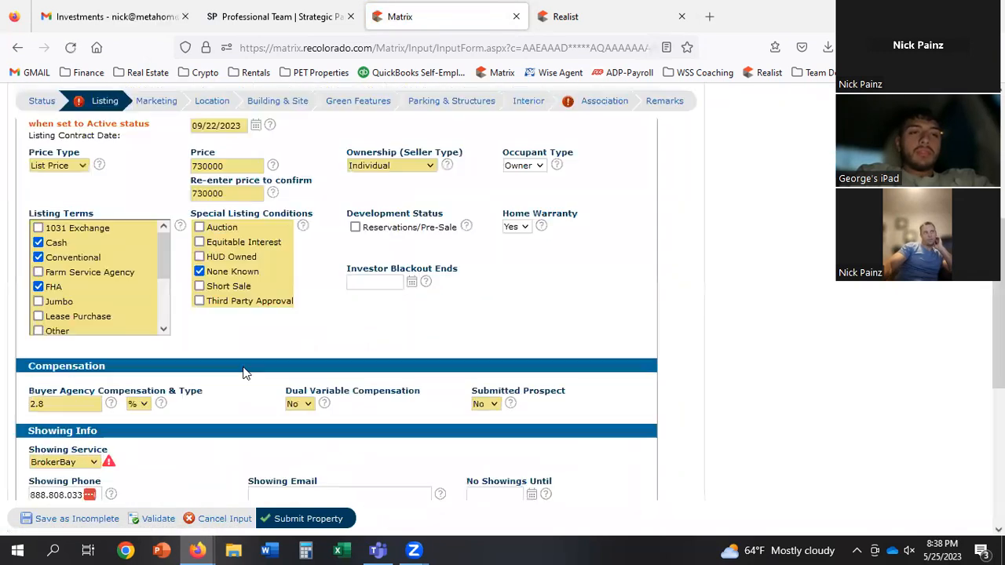
scroll(132, 428, "down", 2)
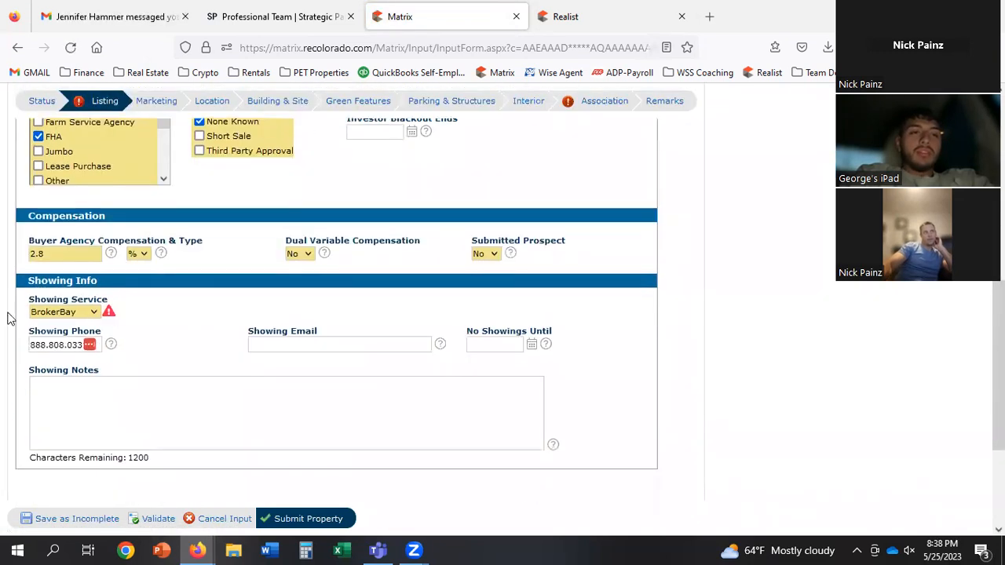
left_click(94, 313)
left_click(89, 347)
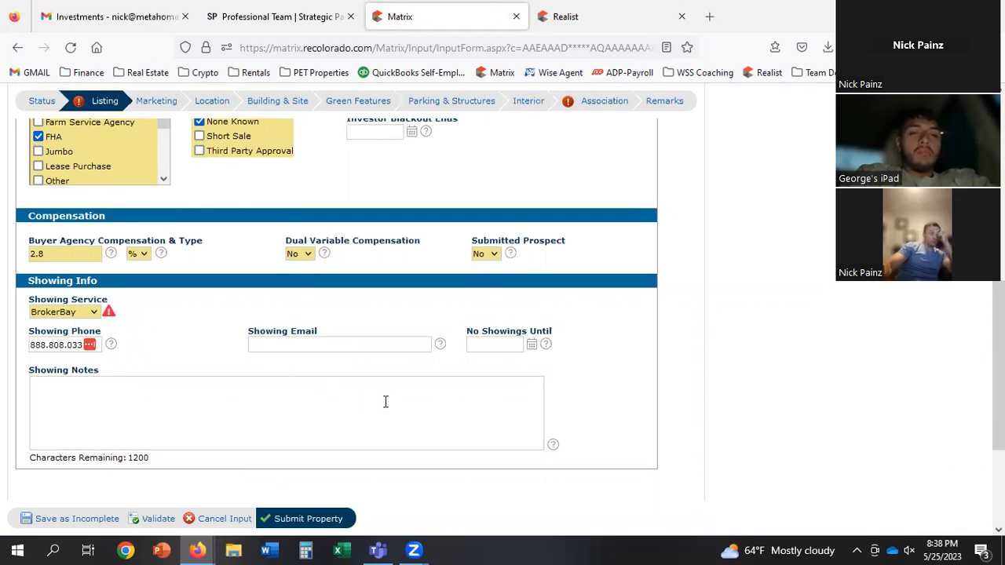
scroll(219, 359, "up", 5)
left_click(611, 171)
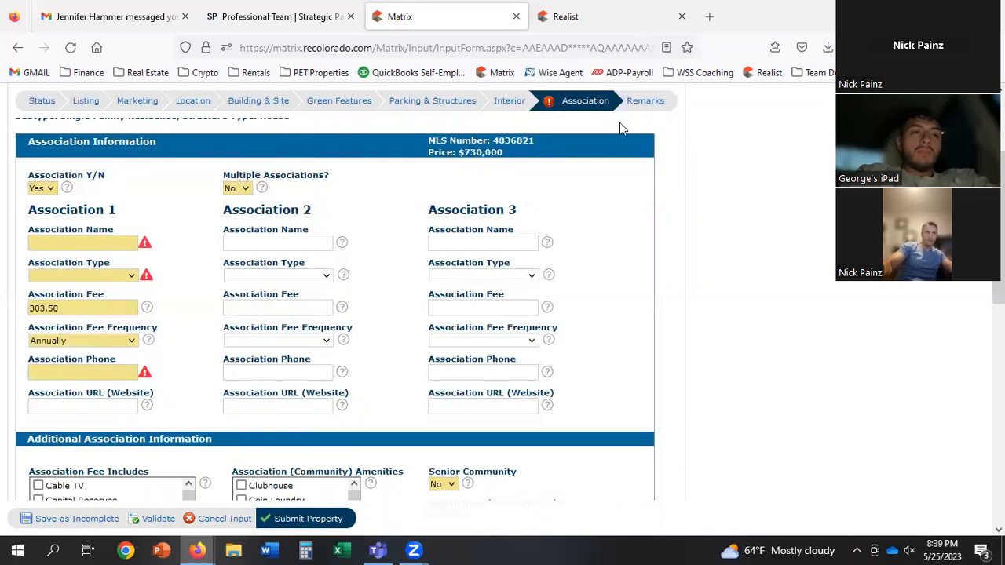
Step: From the Remarks section, submit the property input and save it
left_click(646, 102)
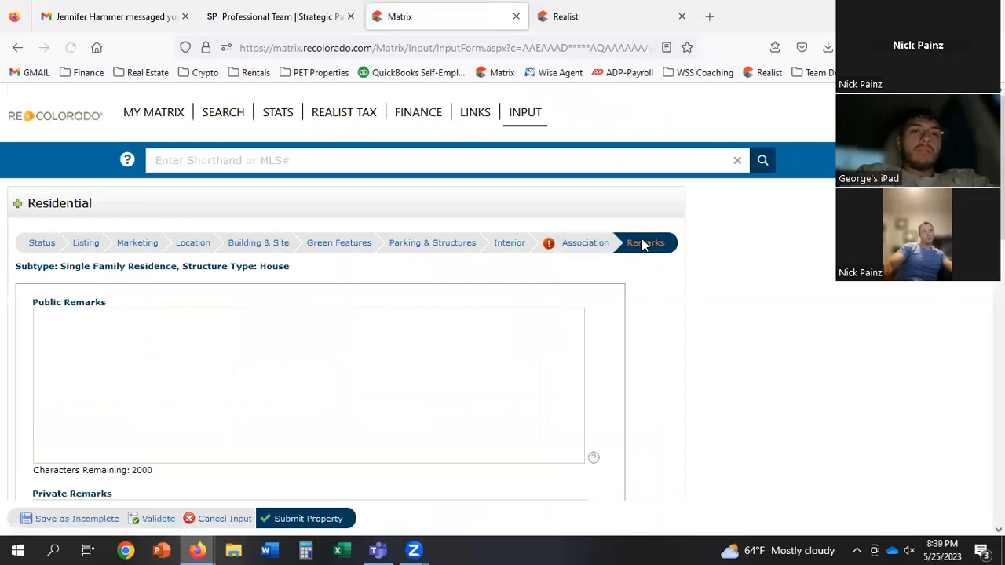
left_click(166, 388)
scroll(202, 377, "down", 5)
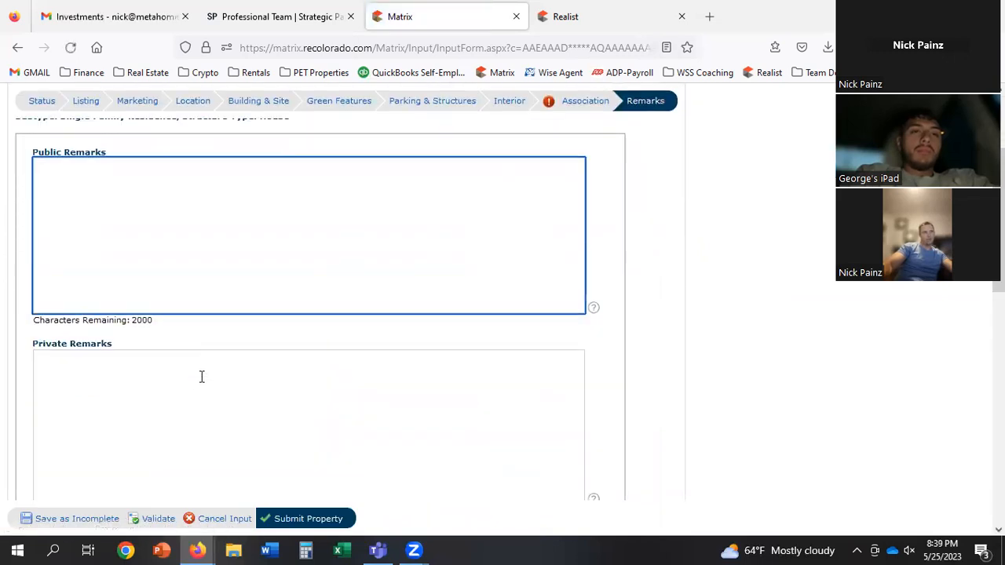
scroll(212, 400, "up", 5)
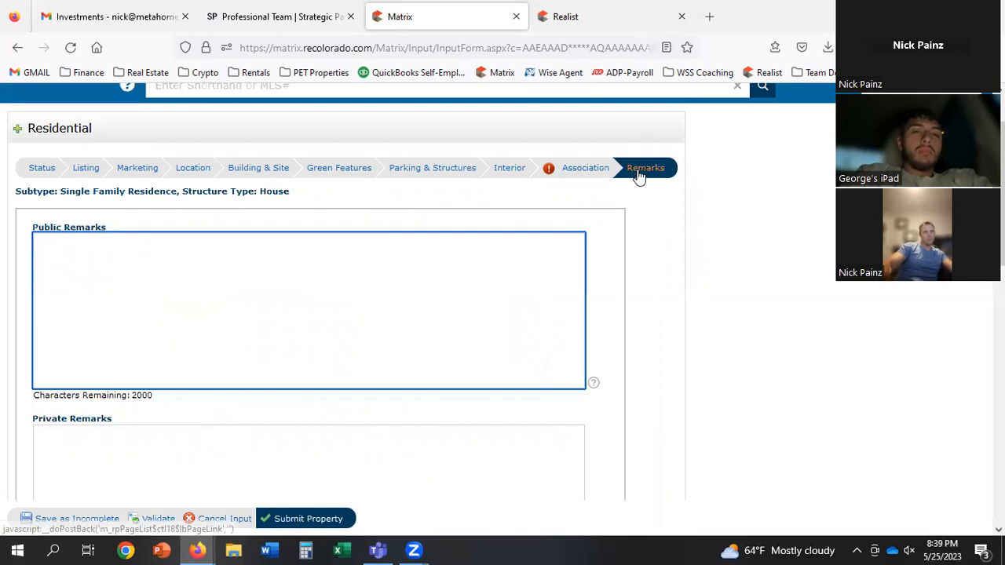
left_click(307, 520)
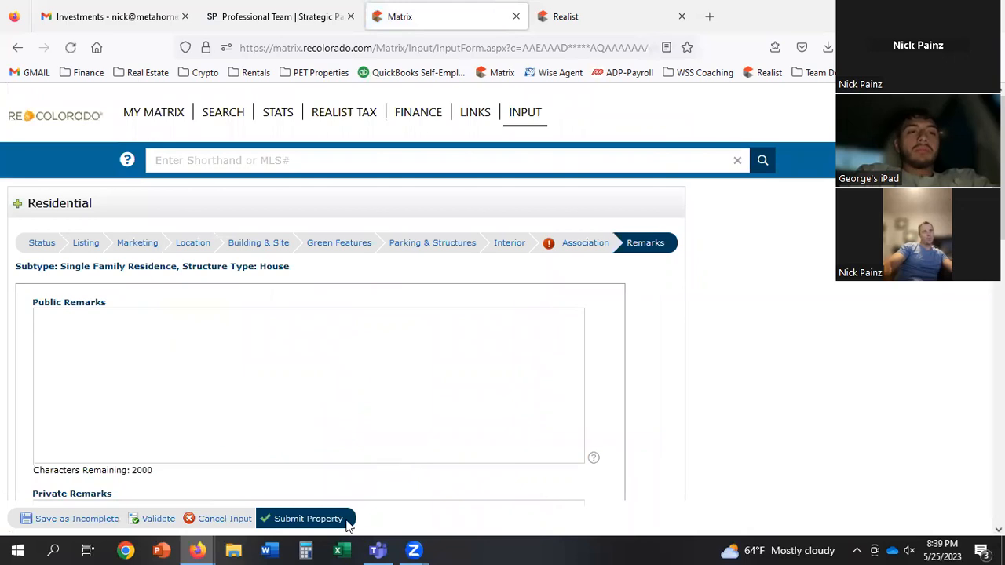
left_click(336, 519)
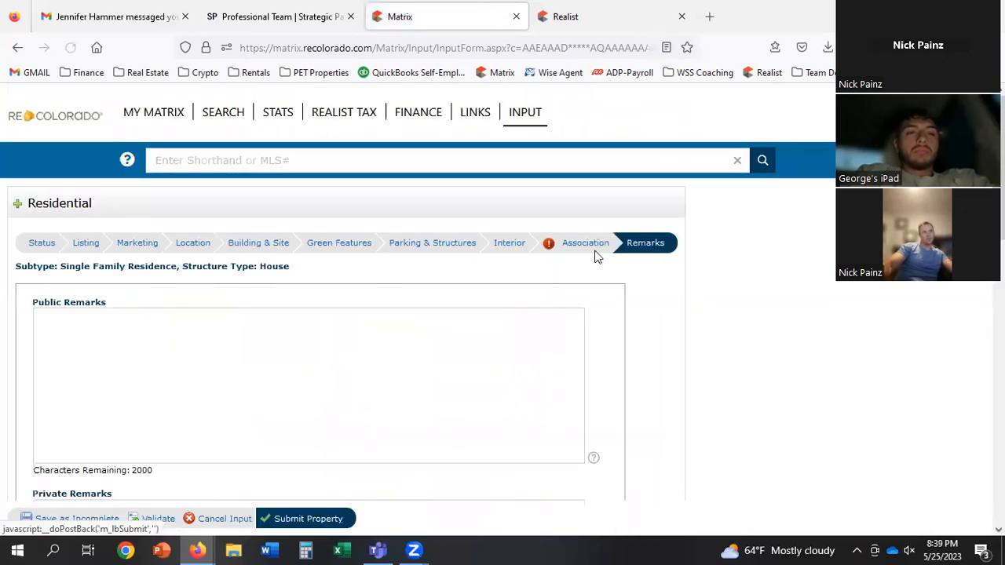
left_click(86, 520)
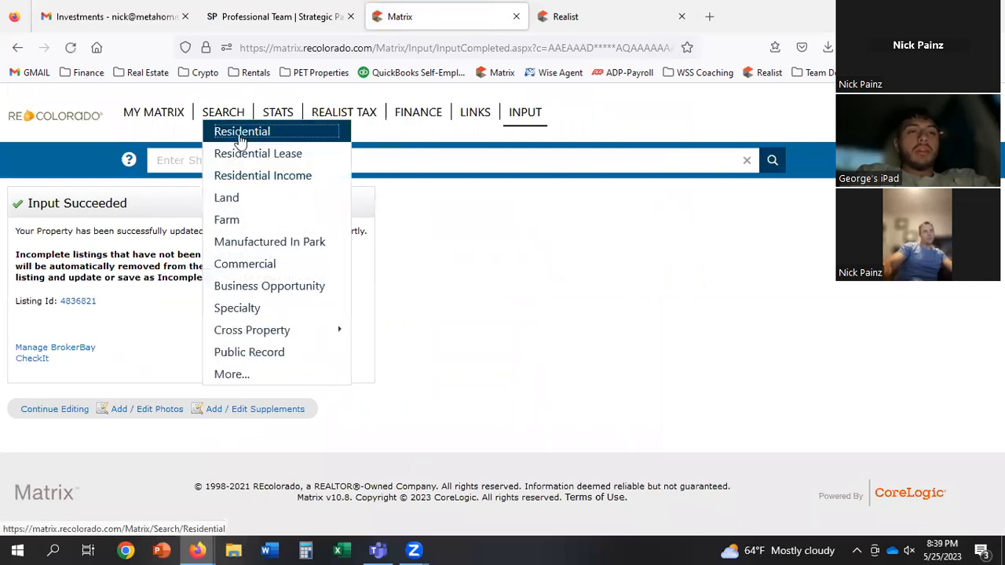
Step: Run a Residential search filtered to The Pinery subdivision
left_click(237, 133)
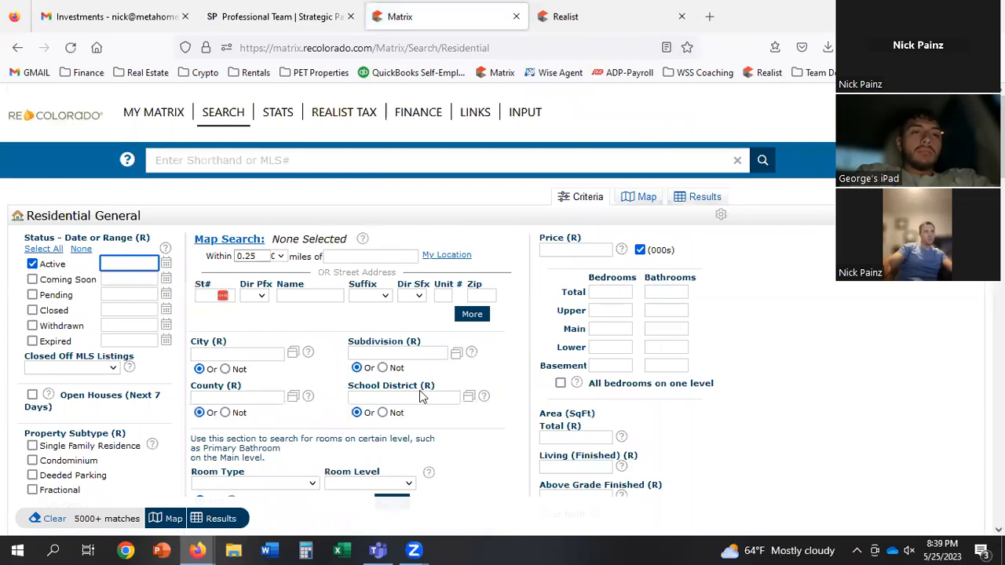
left_click(418, 353)
type("The pinery")
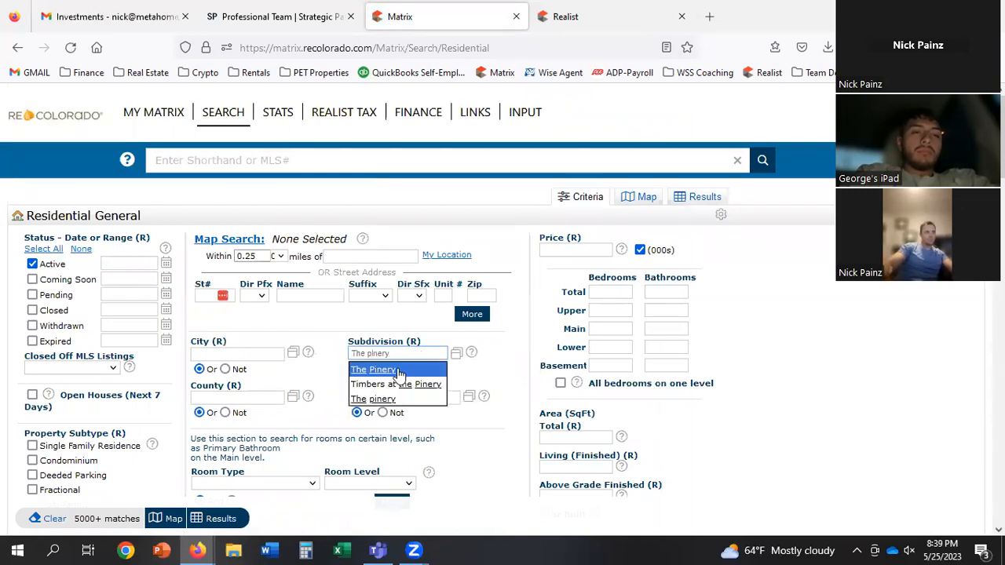
left_click(399, 367)
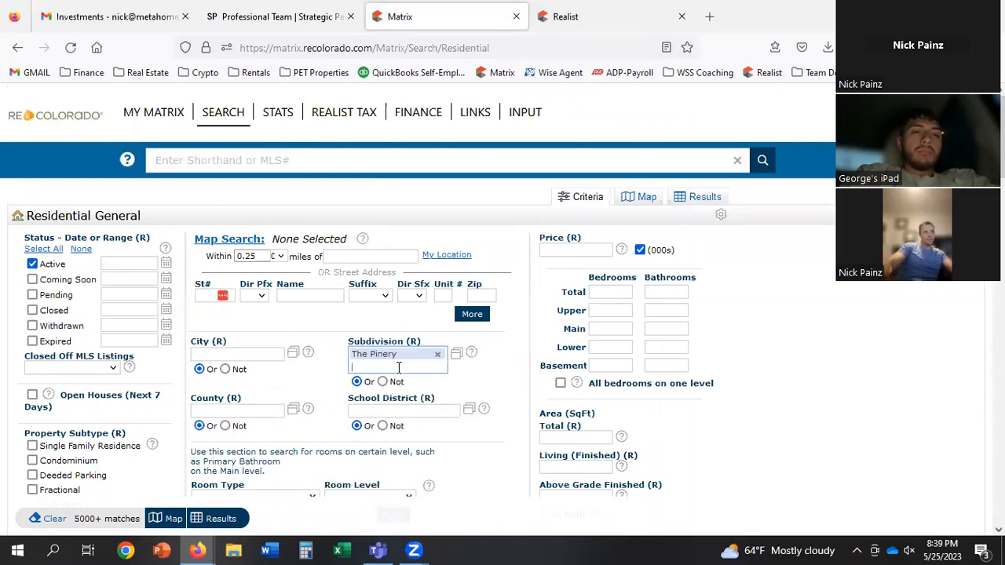
left_click(214, 514)
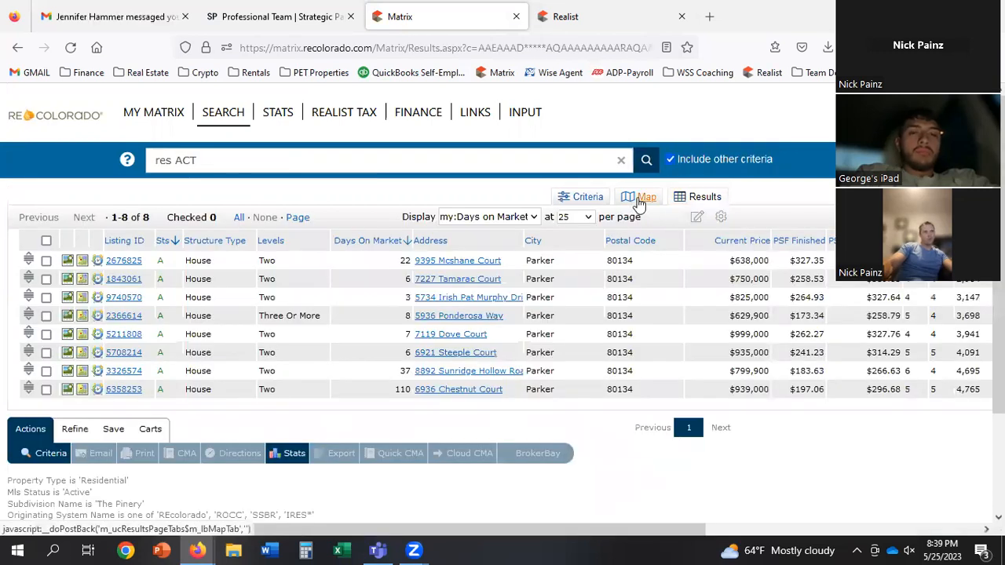
Step: Browse the results on the map, preview the $939,000 listing, and return to criteria
left_click(639, 198)
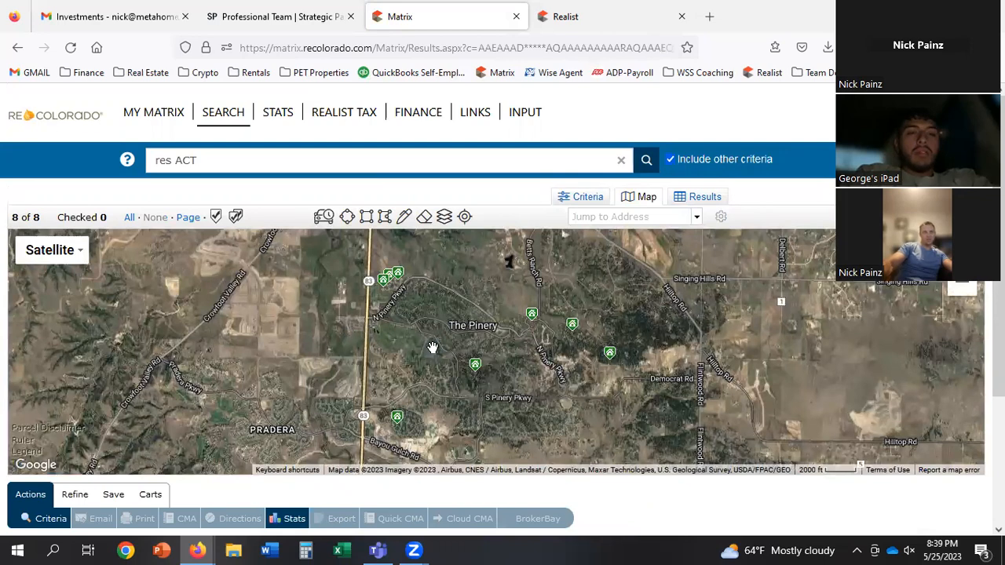
scroll(407, 283, "up", 3)
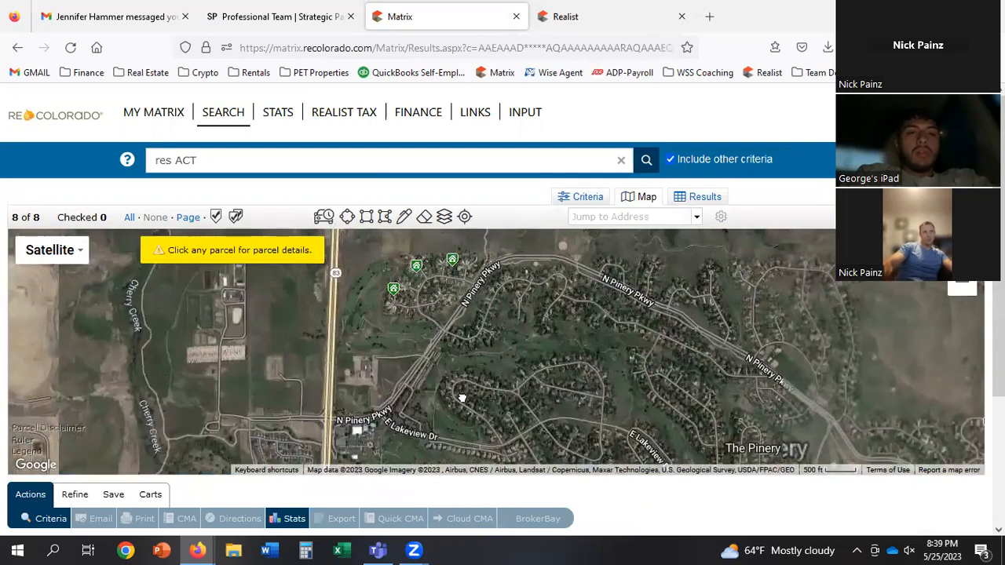
left_click_drag(462, 398, 470, 419)
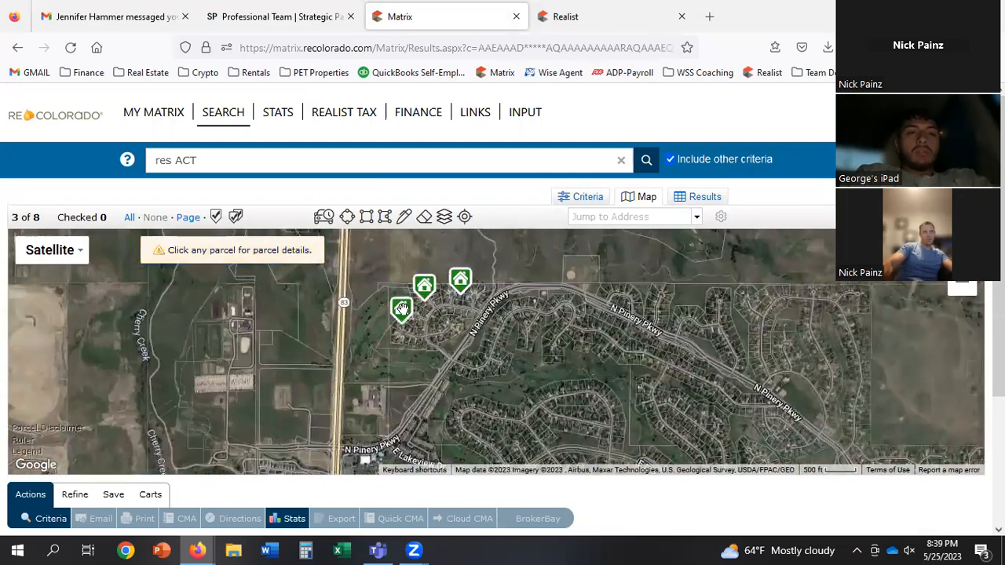
left_click(459, 280)
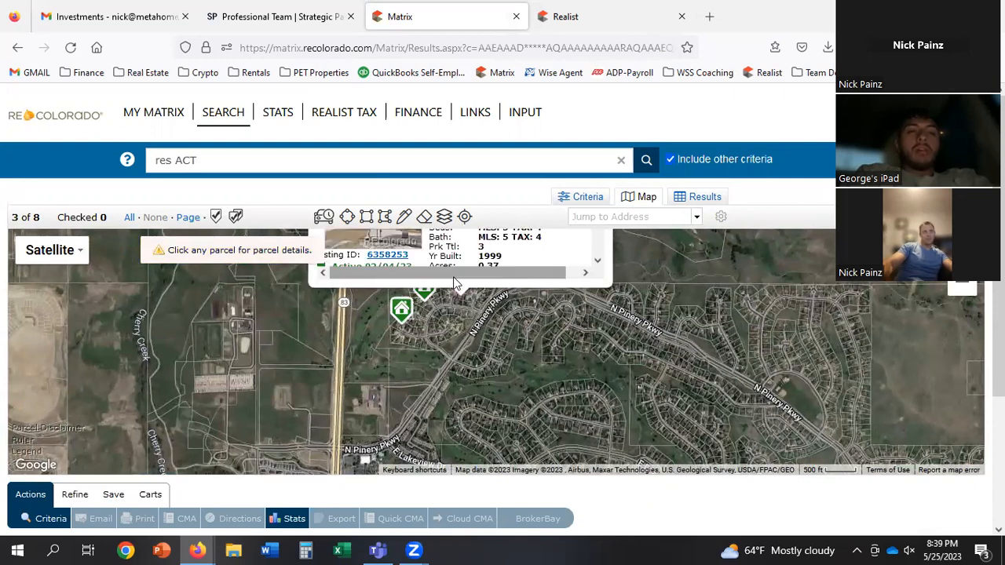
scroll(589, 339, "down", 2)
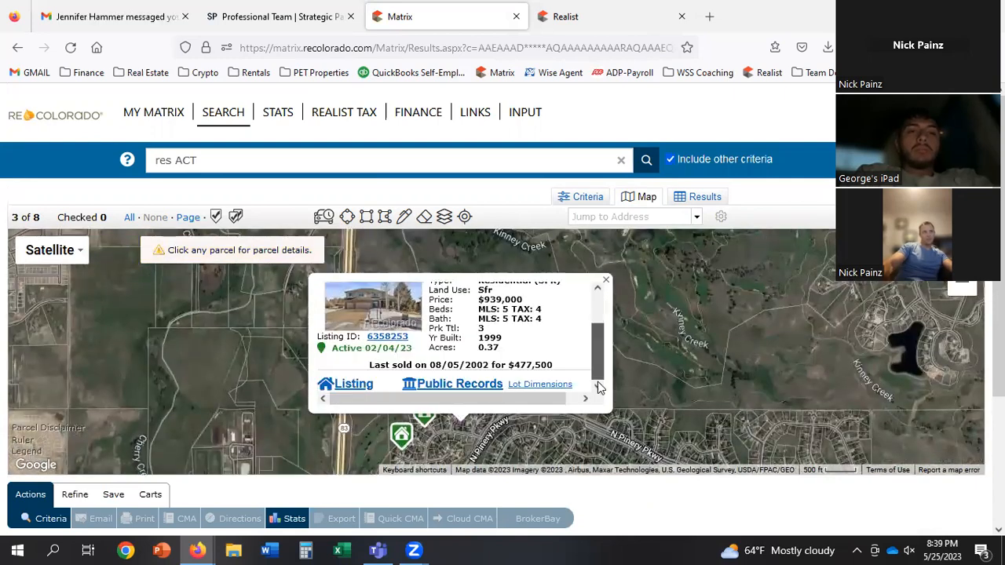
left_click(608, 282)
left_click_drag(722, 376, 567, 380)
left_click_drag(495, 284, 495, 271)
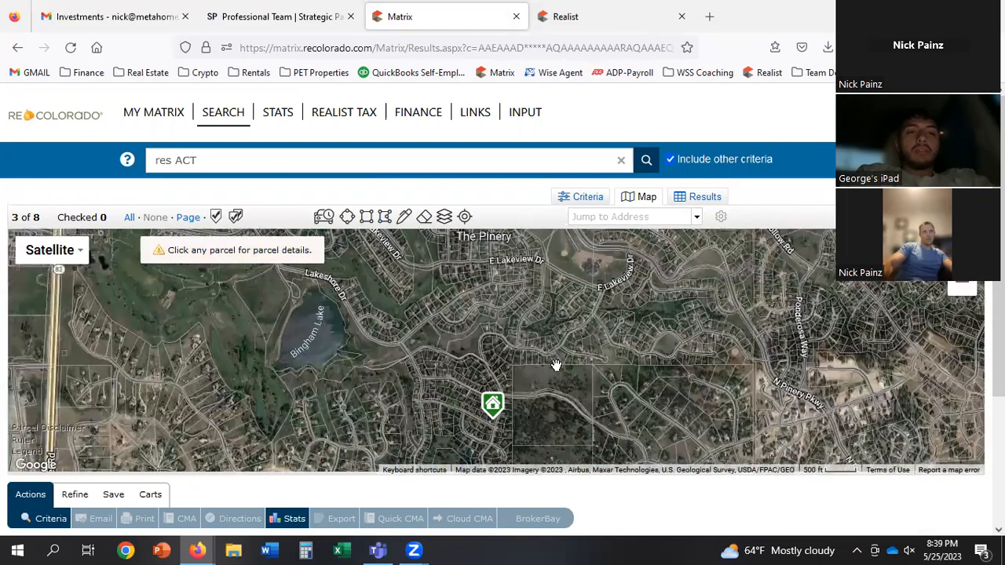
left_click_drag(634, 300, 496, 372)
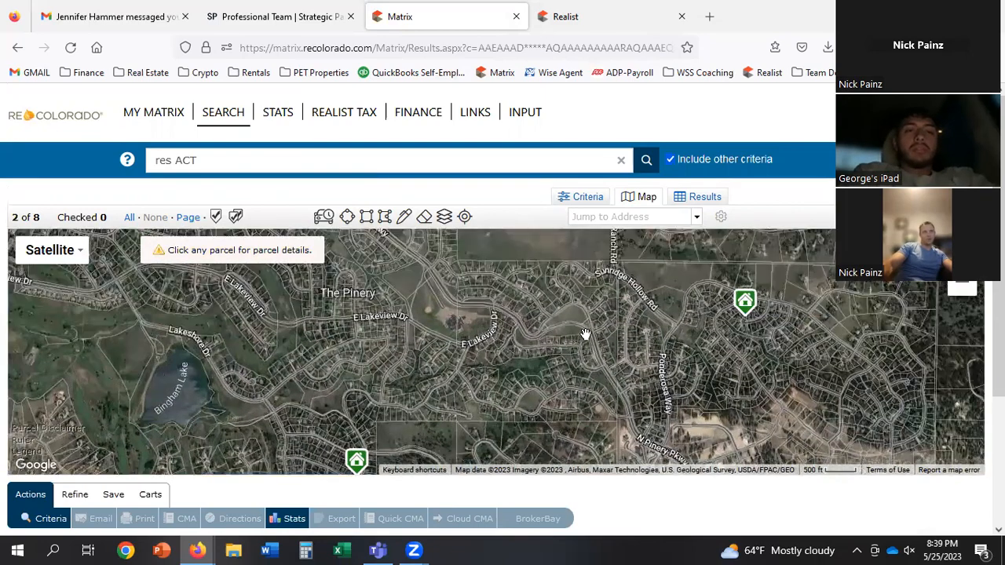
left_click_drag(408, 351, 568, 427)
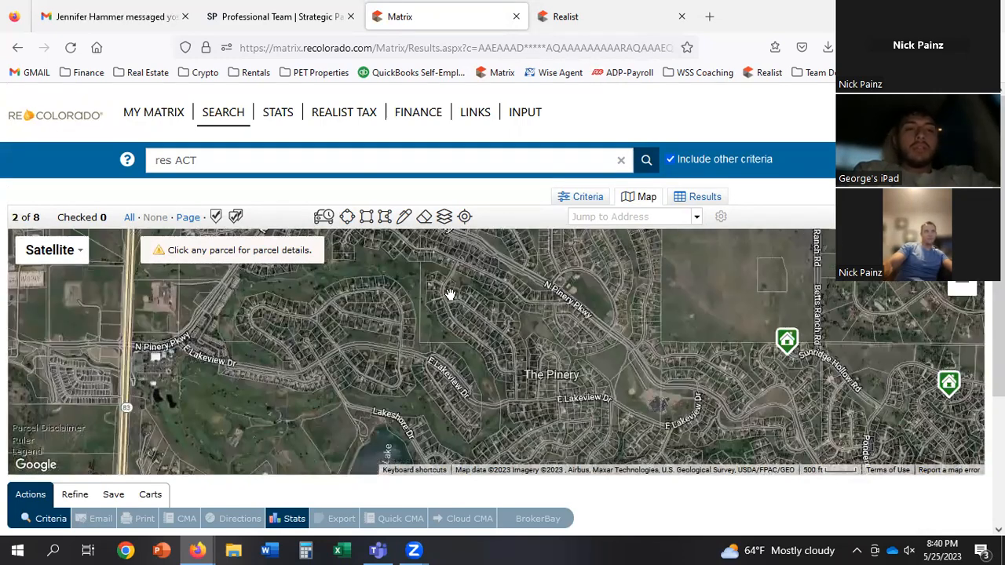
scroll(449, 294, "up", 2)
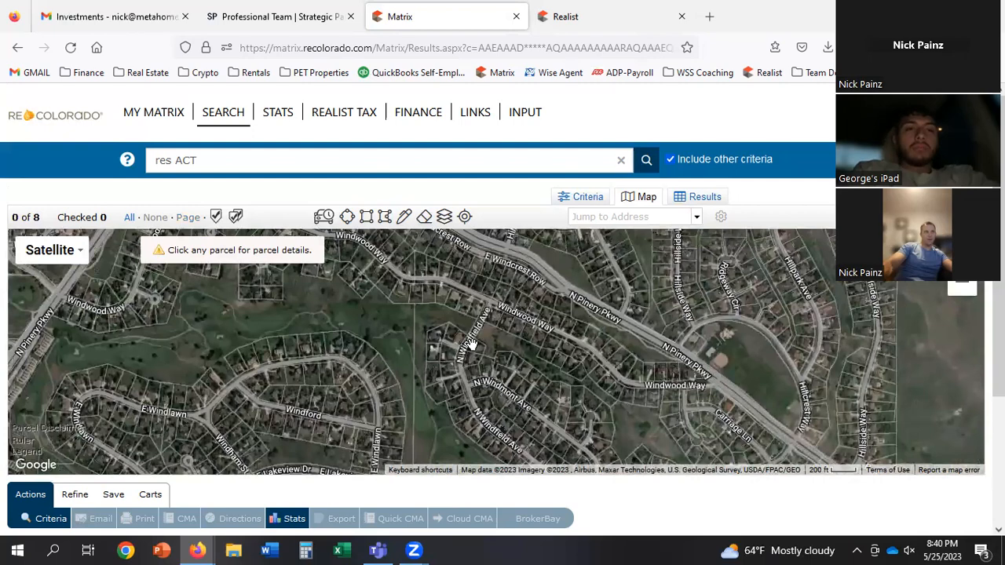
scroll(471, 348, "down", 3)
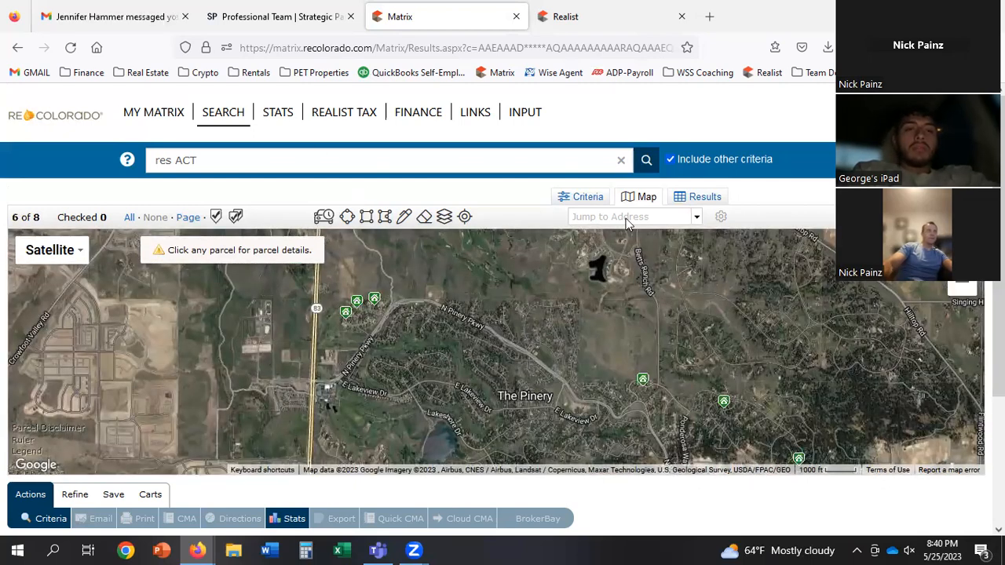
left_click(587, 200)
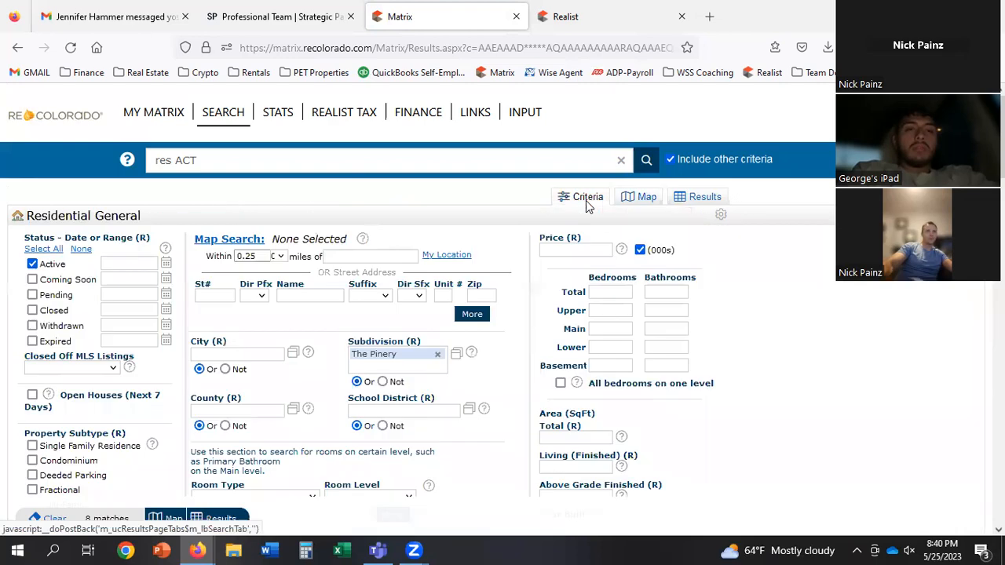
Step: Add Pending and Closed listings to the search and show results on the map
left_click(68, 298)
left_click(55, 311)
left_click(223, 521)
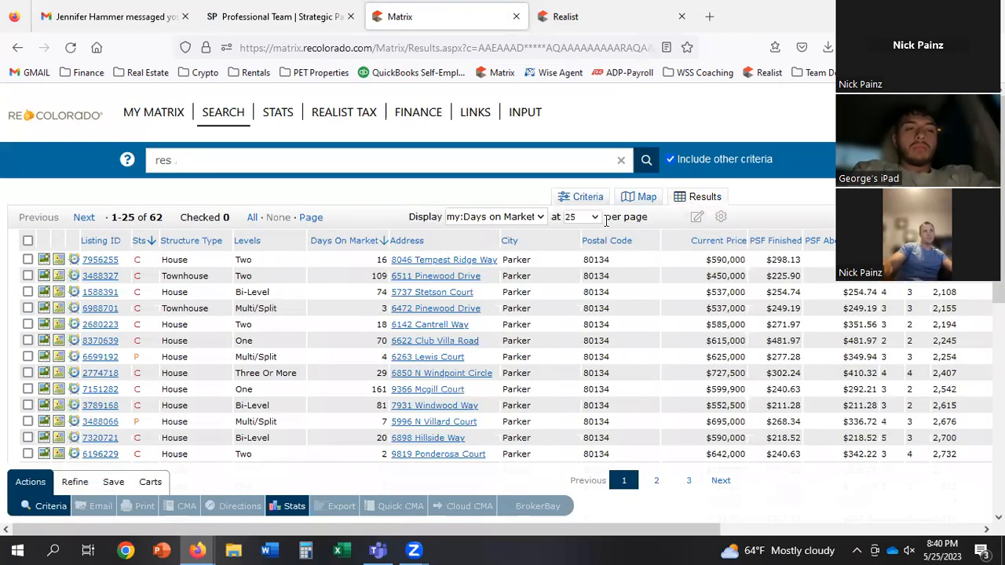
left_click(638, 196)
scroll(459, 339, "up", 3)
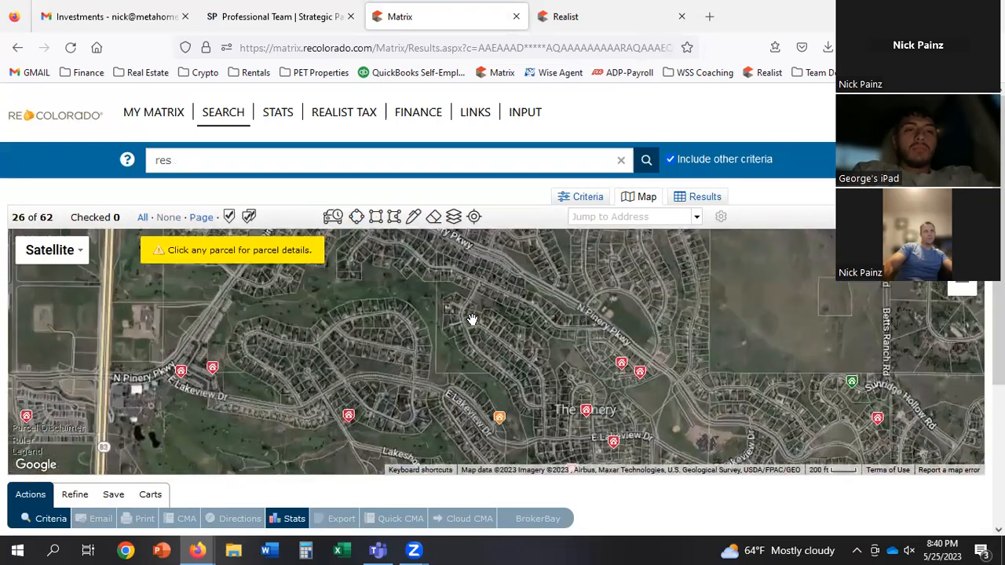
scroll(471, 319, "up", 2)
scroll(469, 361, "down", 2)
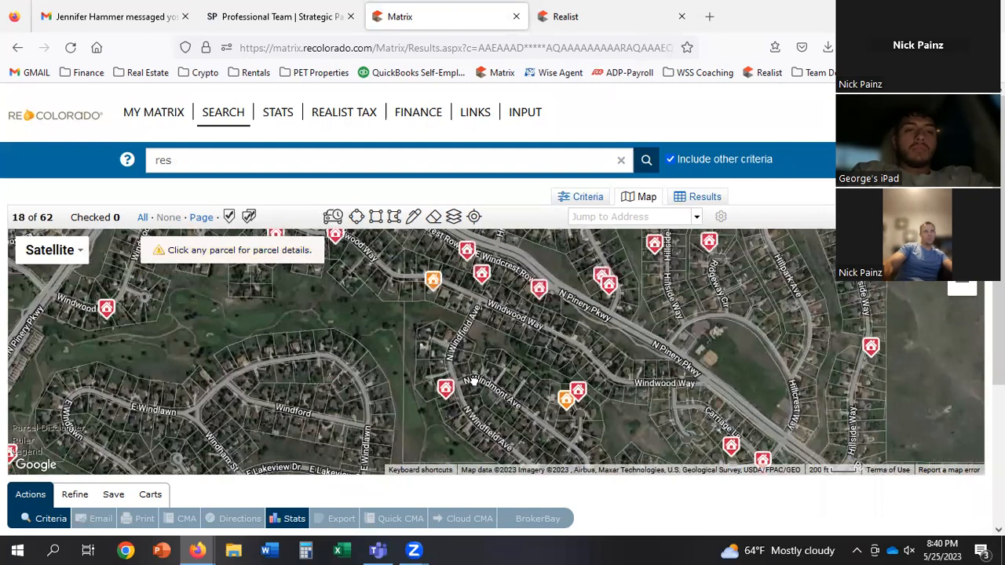
scroll(427, 357, "up", 1)
left_click(423, 353)
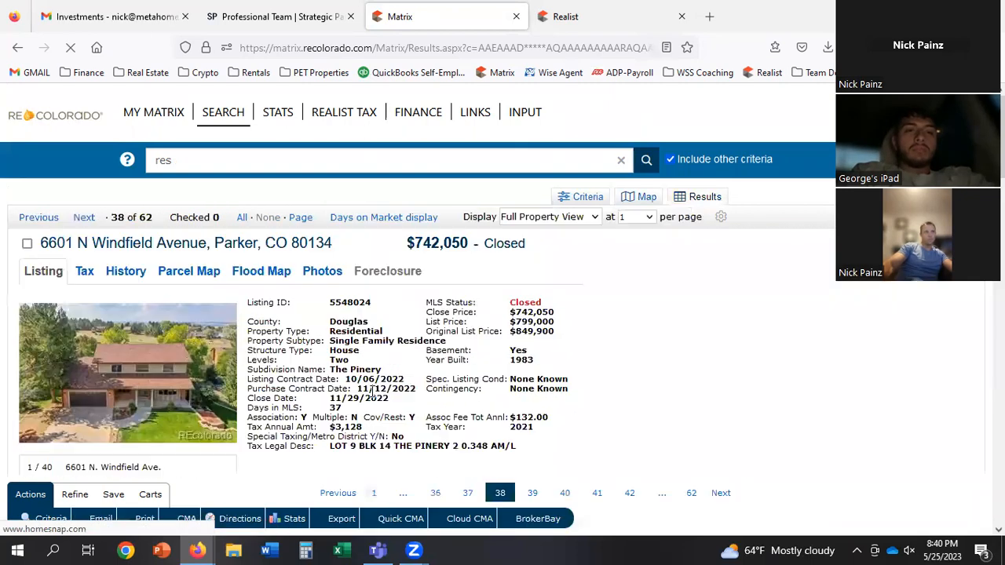
scroll(100, 365, "down", 5)
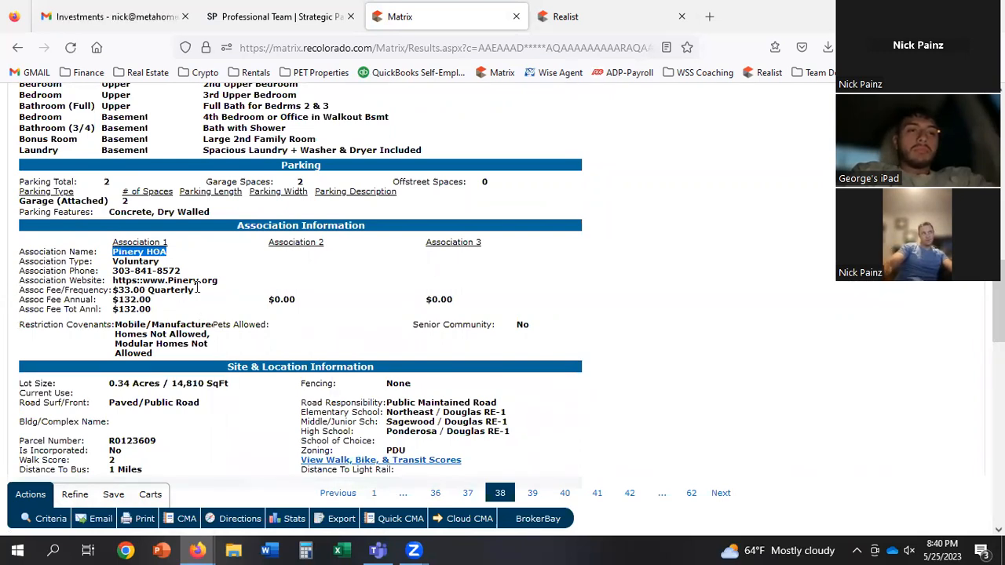
left_click_drag(219, 280, 121, 280)
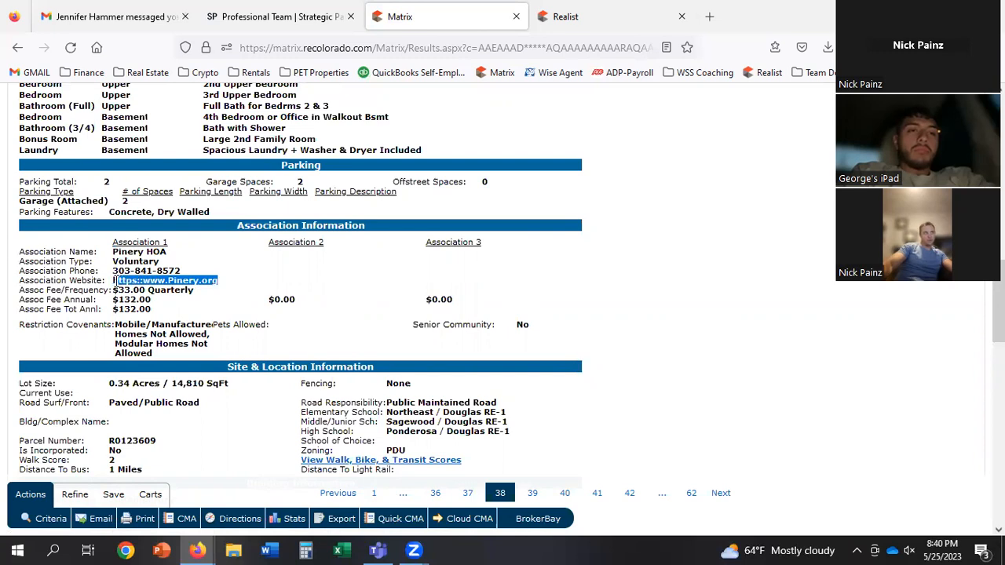
scroll(321, 280, "up", 10)
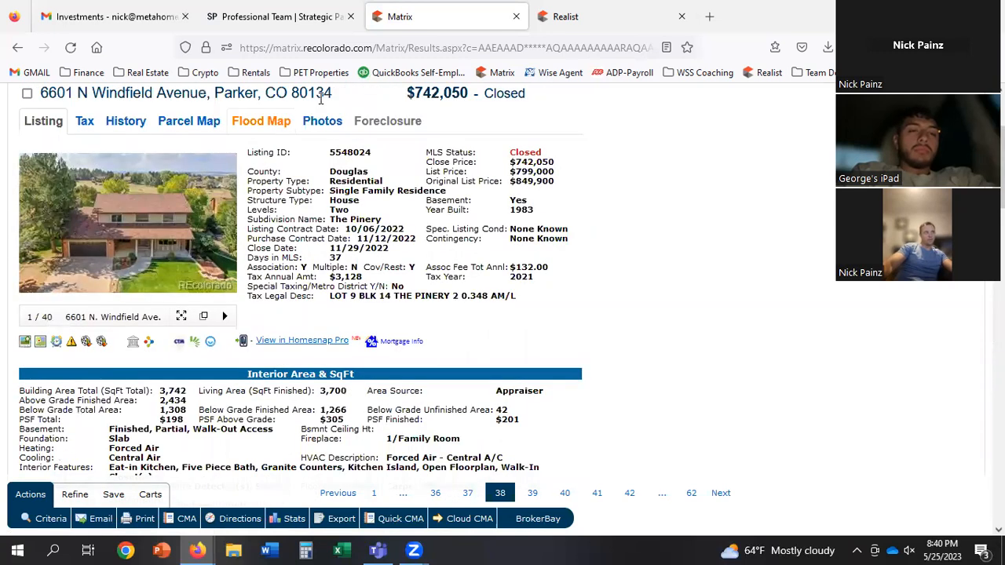
scroll(385, 162, "up", 3)
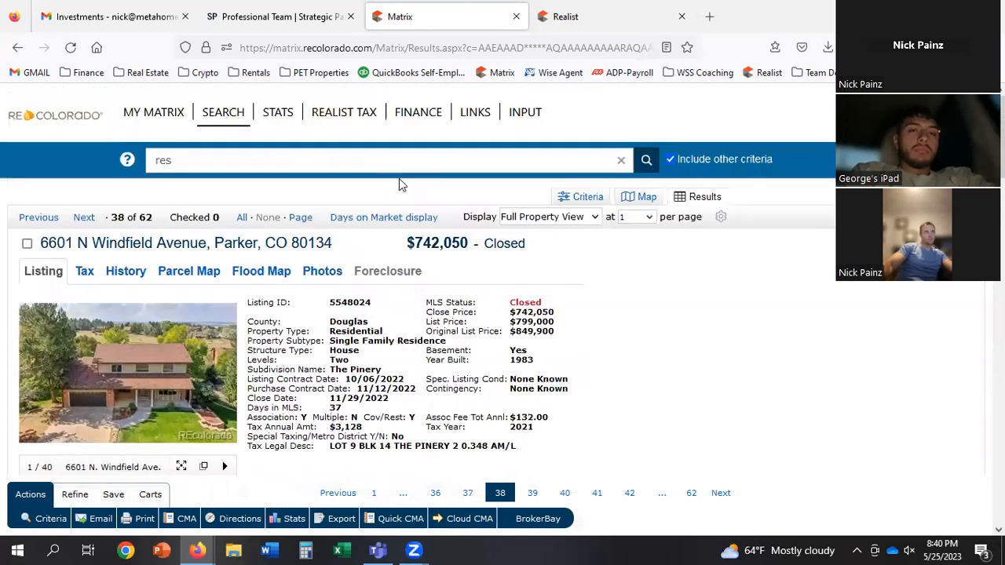
left_click(642, 197)
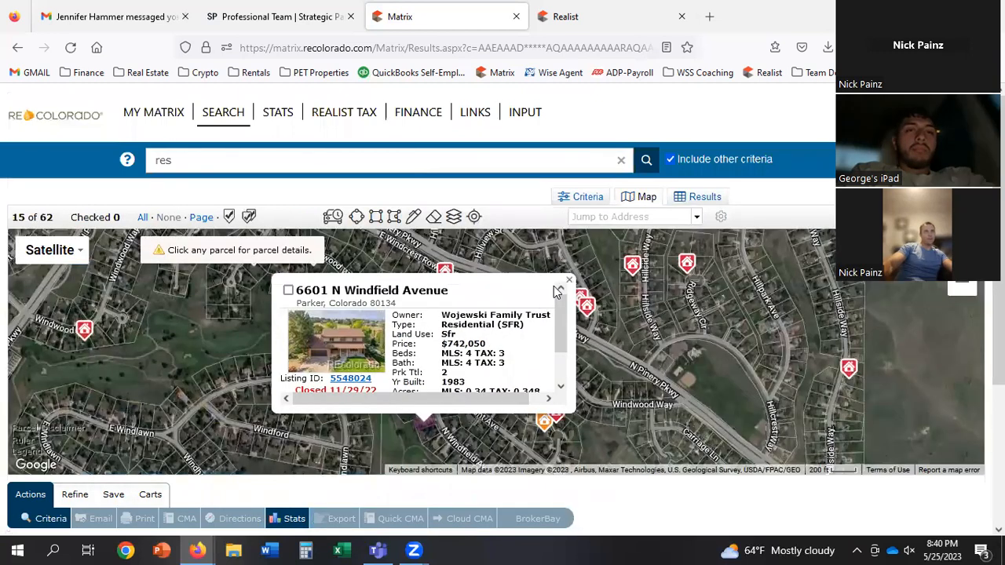
left_click(569, 282)
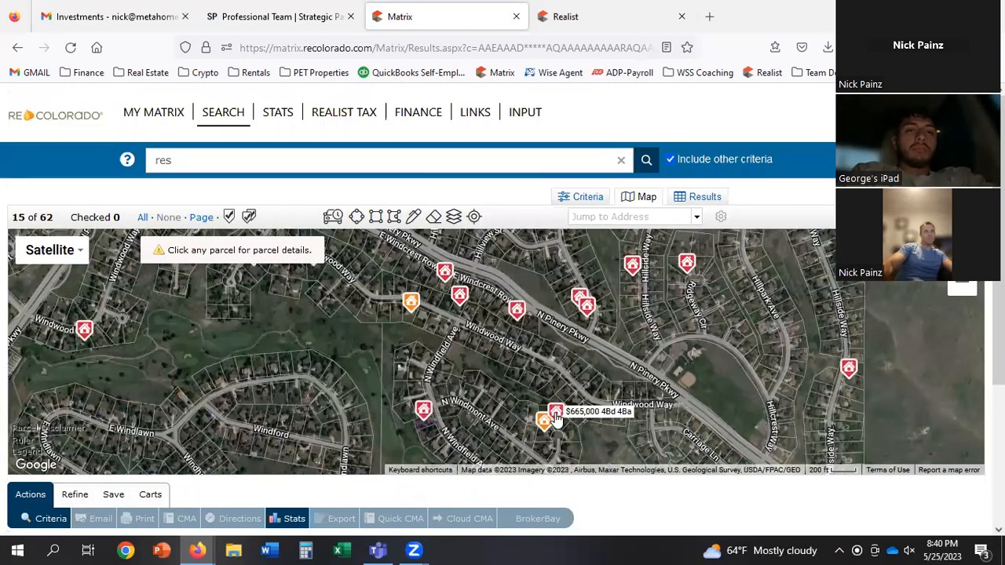
left_click(554, 418)
left_click(481, 390)
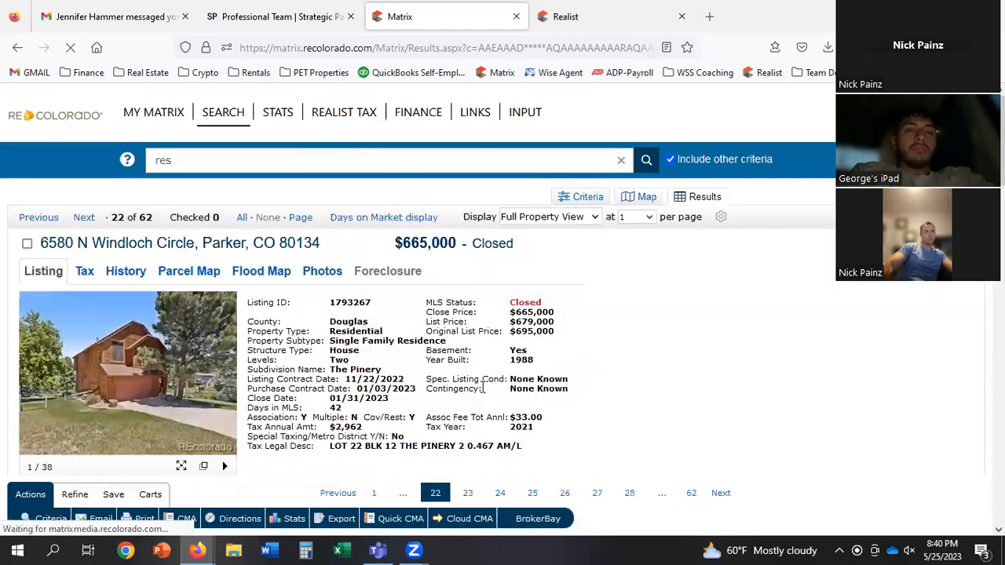
scroll(439, 373, "down", 10)
scroll(440, 373, "up", 3)
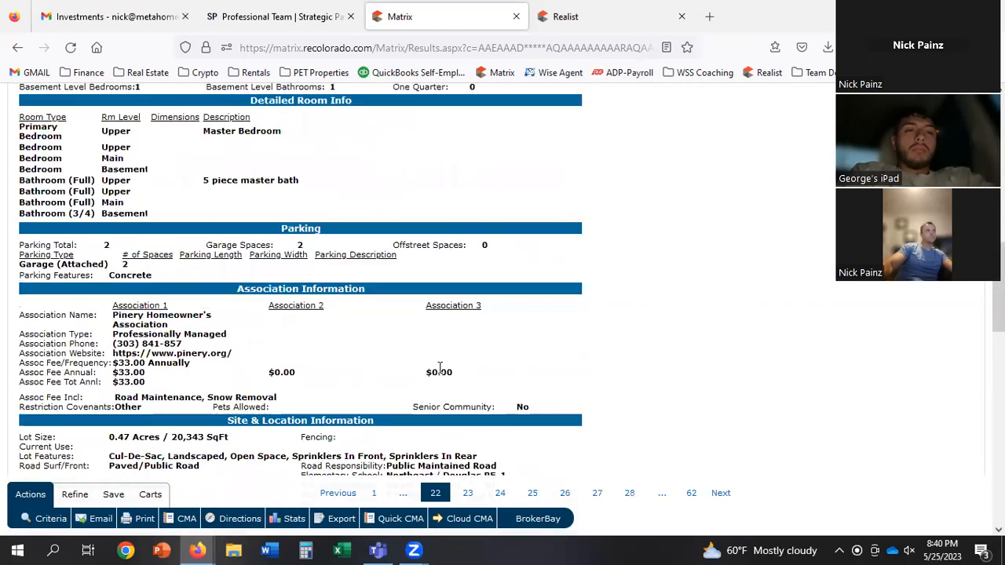
Step: Copy the listing's HOA website link, also highlighting its association type and phone
left_click_drag(182, 331, 114, 322)
left_click(198, 340)
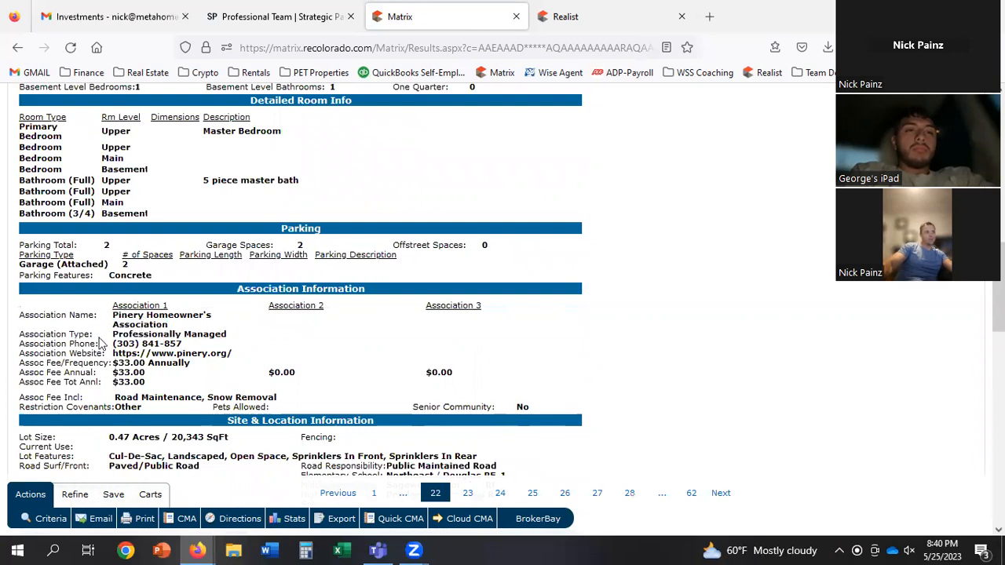
left_click_drag(227, 334, 124, 338)
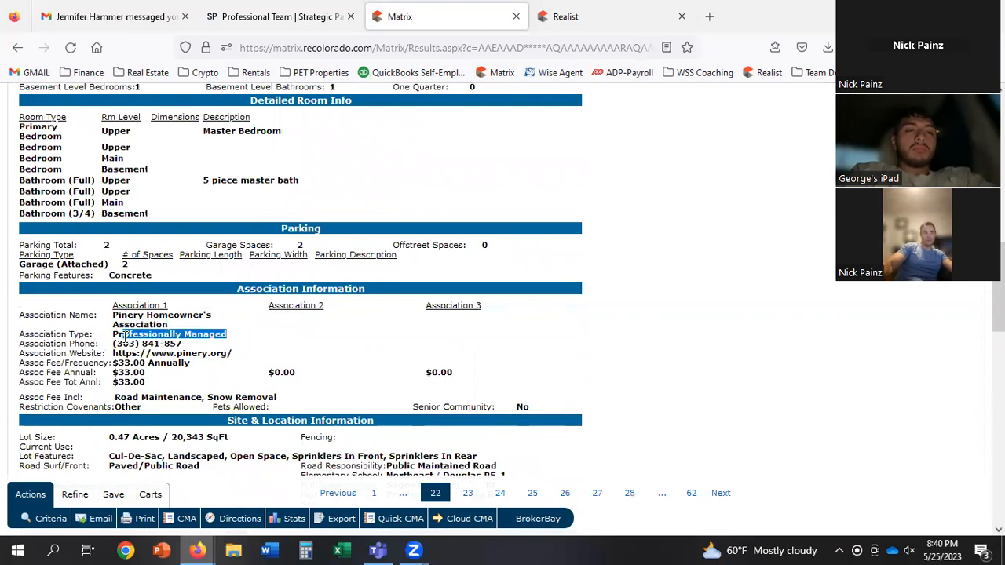
left_click_drag(232, 353, 115, 354)
right_click(119, 353)
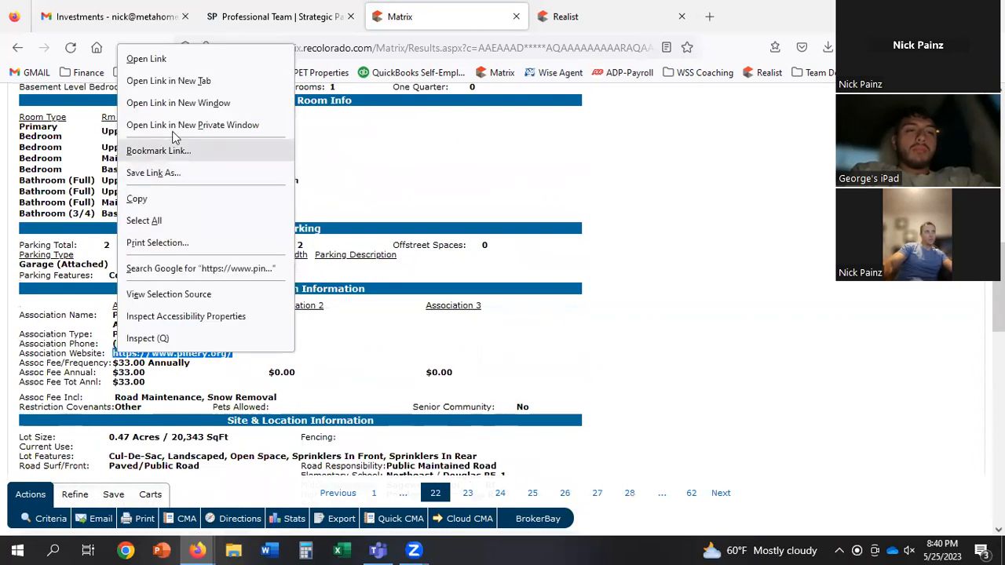
left_click(137, 199)
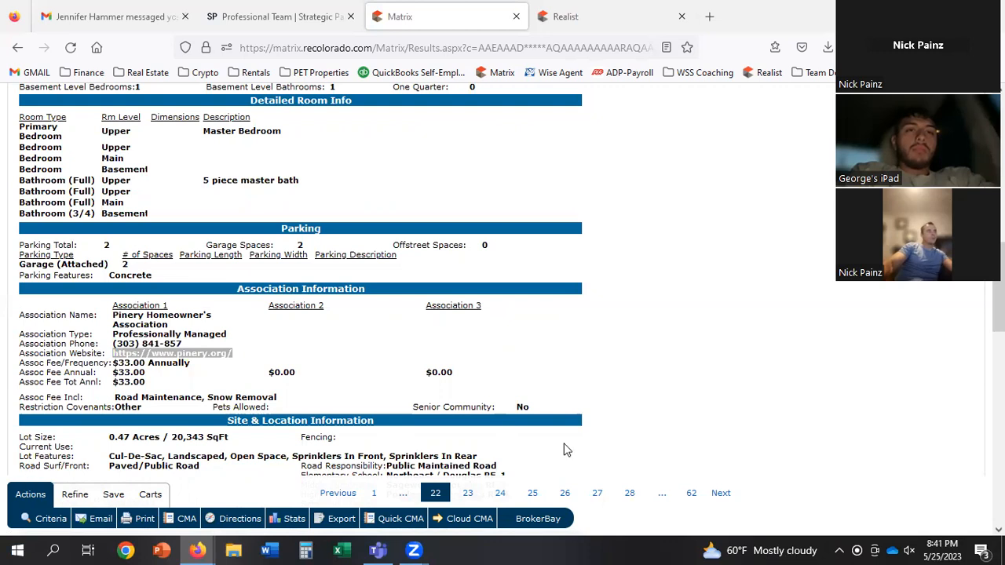
left_click(148, 362)
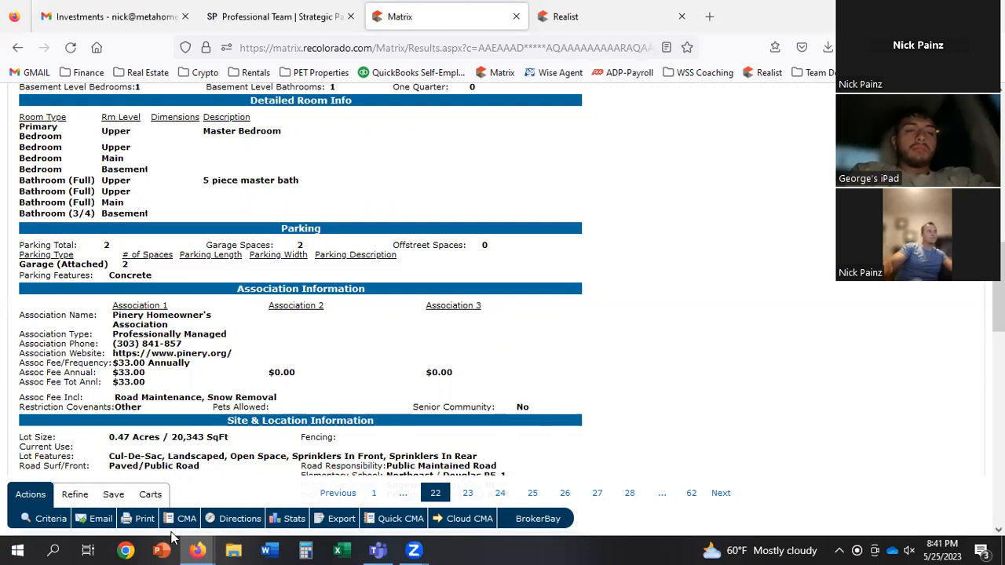
left_click_drag(187, 345, 113, 345)
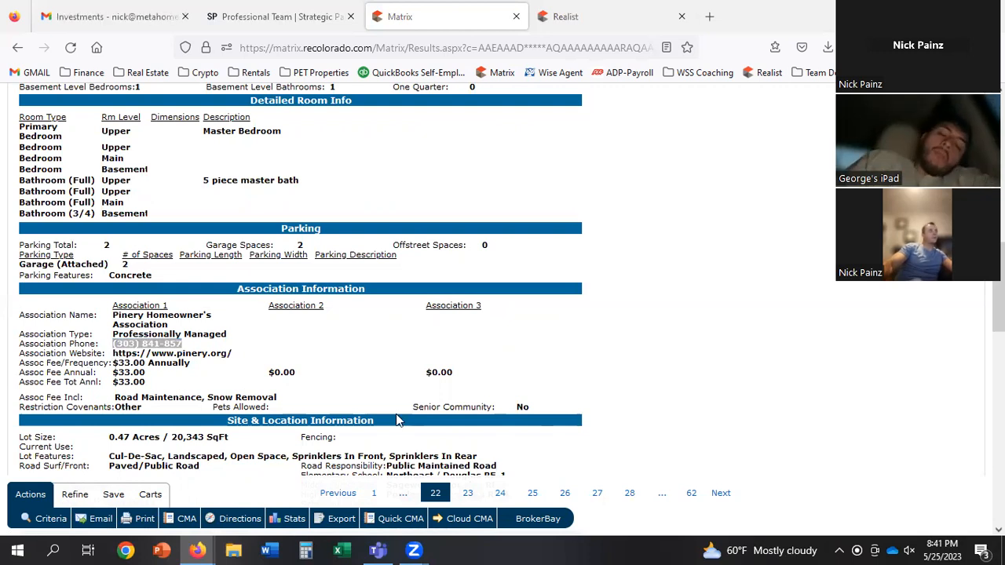
scroll(314, 376, "up", 5)
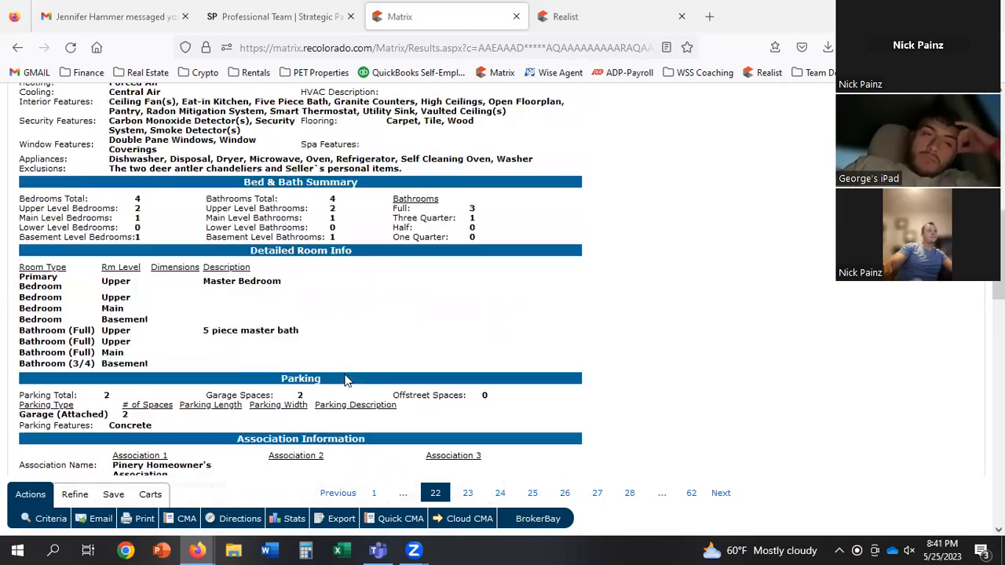
scroll(348, 353, "up", 5)
scroll(634, 124, "down", 1)
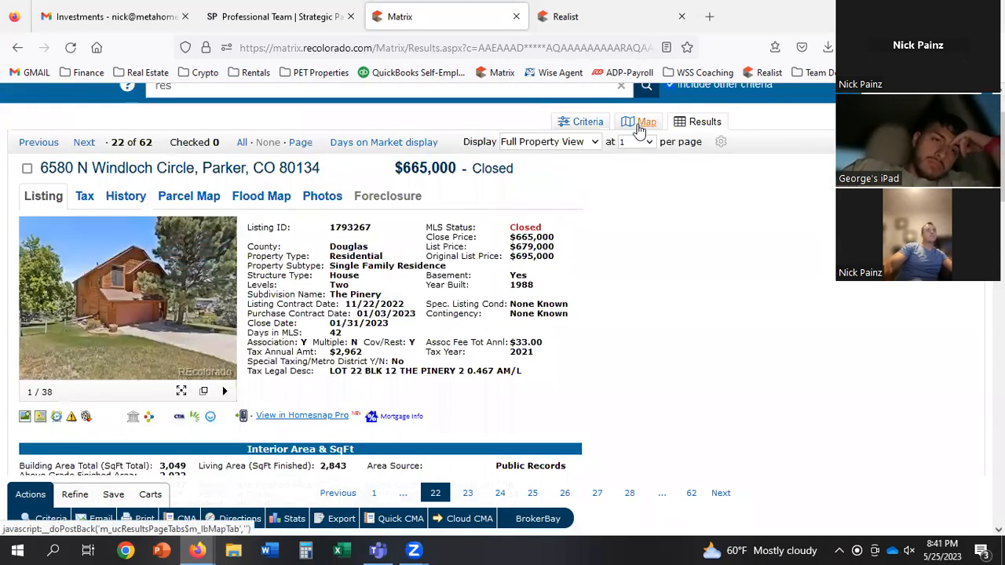
left_click(637, 123)
left_click(700, 208)
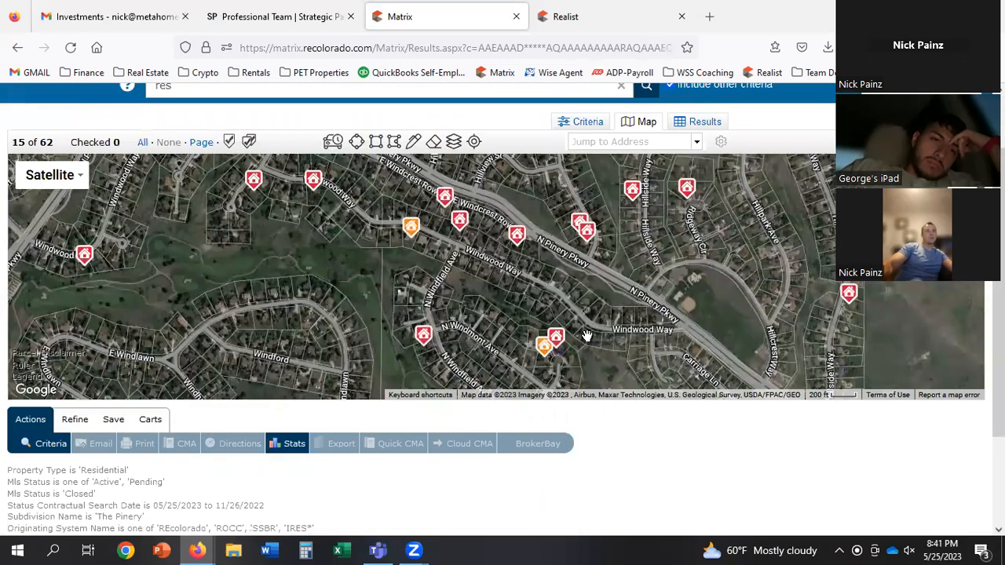
left_click(545, 349)
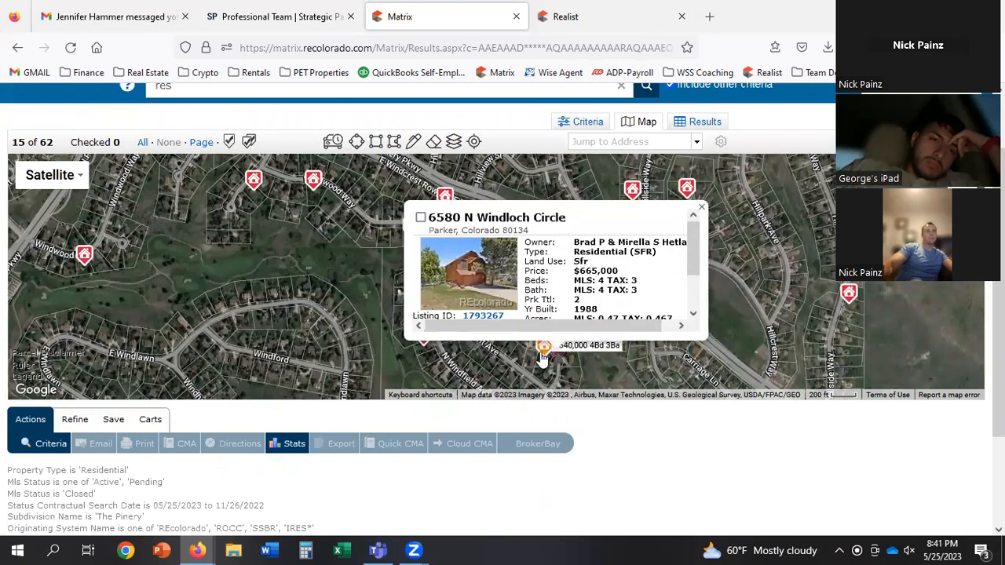
left_click(540, 352)
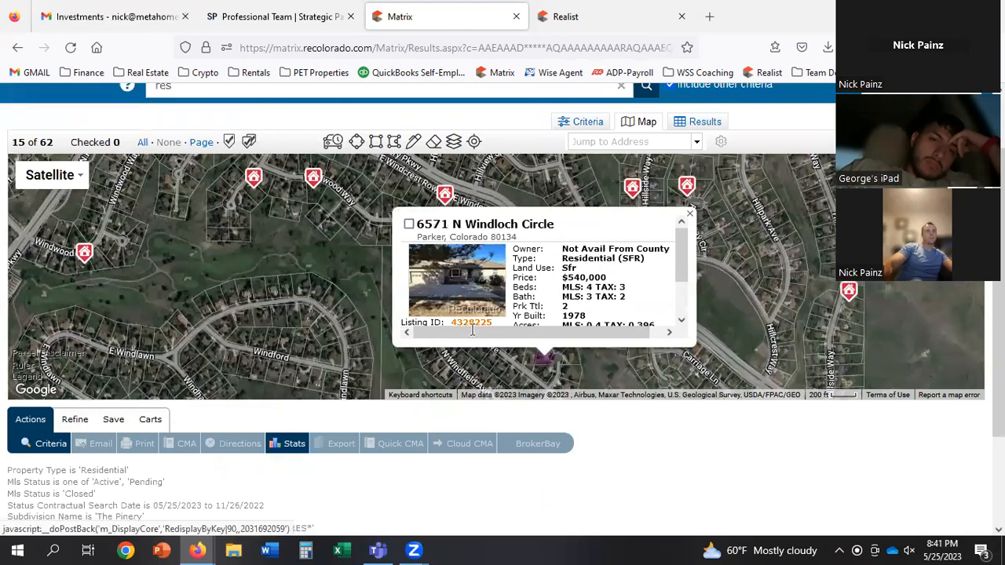
left_click(471, 322)
scroll(400, 340, "down", 12)
scroll(311, 333, "up", 2)
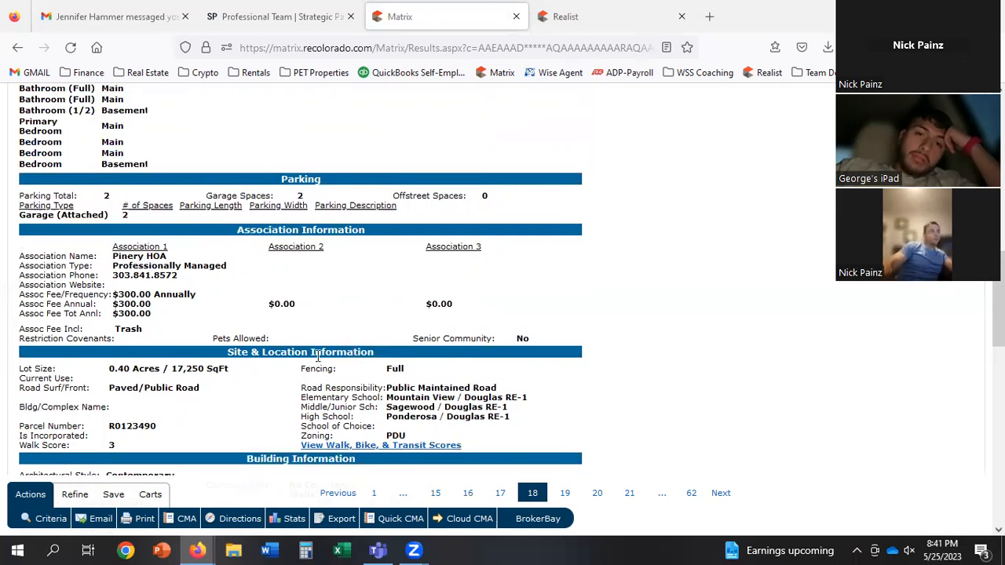
scroll(314, 363, "up", 10)
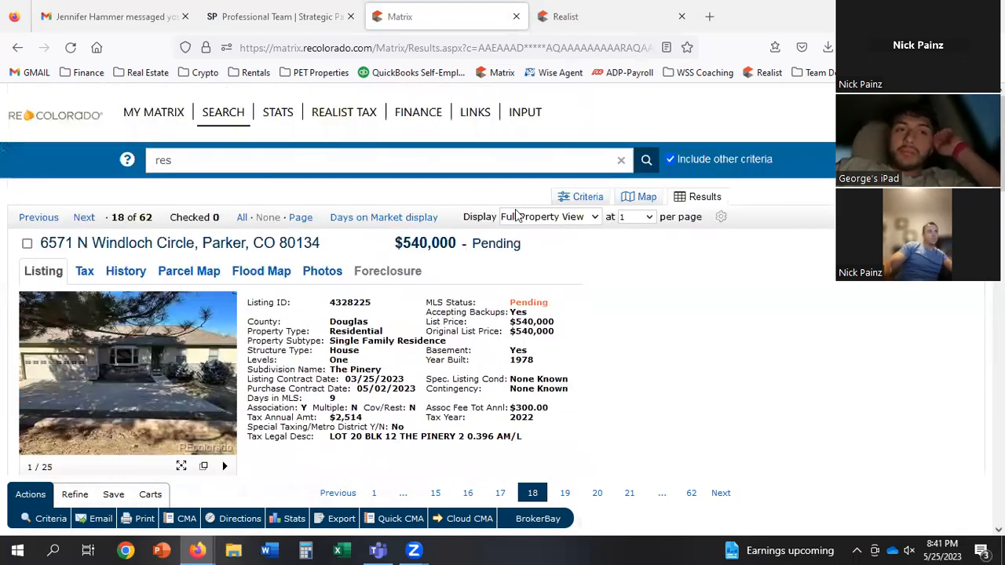
left_click(646, 198)
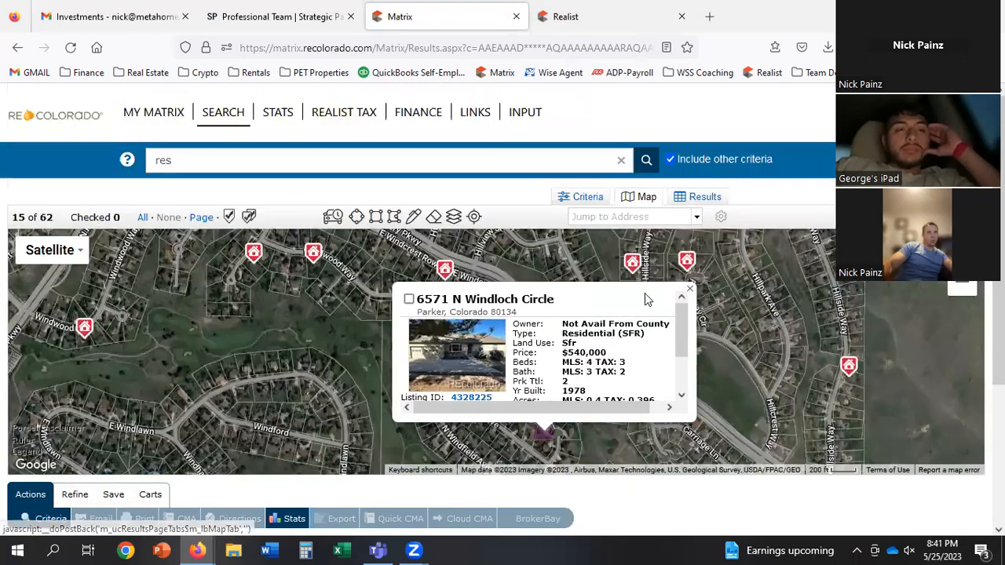
left_click(690, 290)
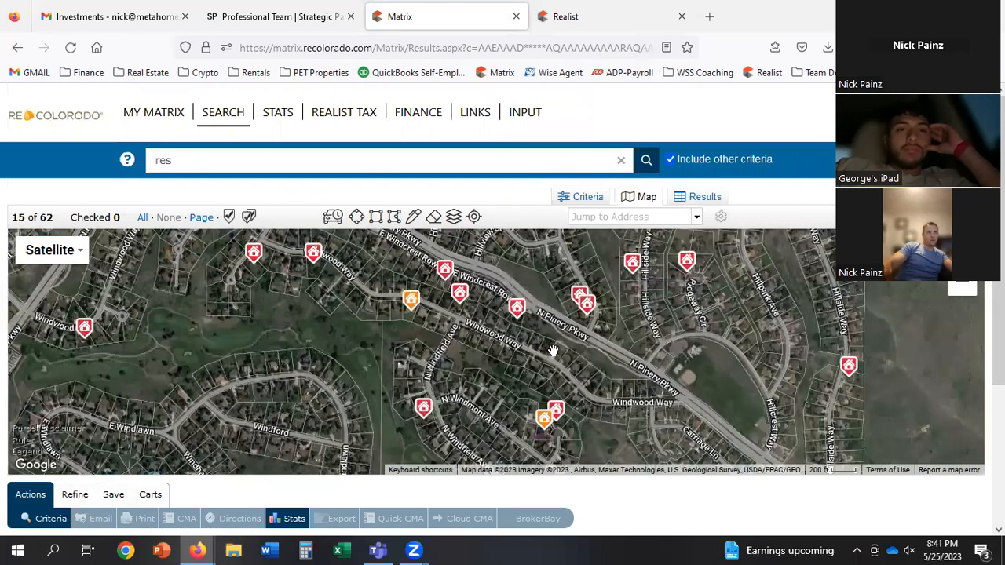
left_click(409, 309)
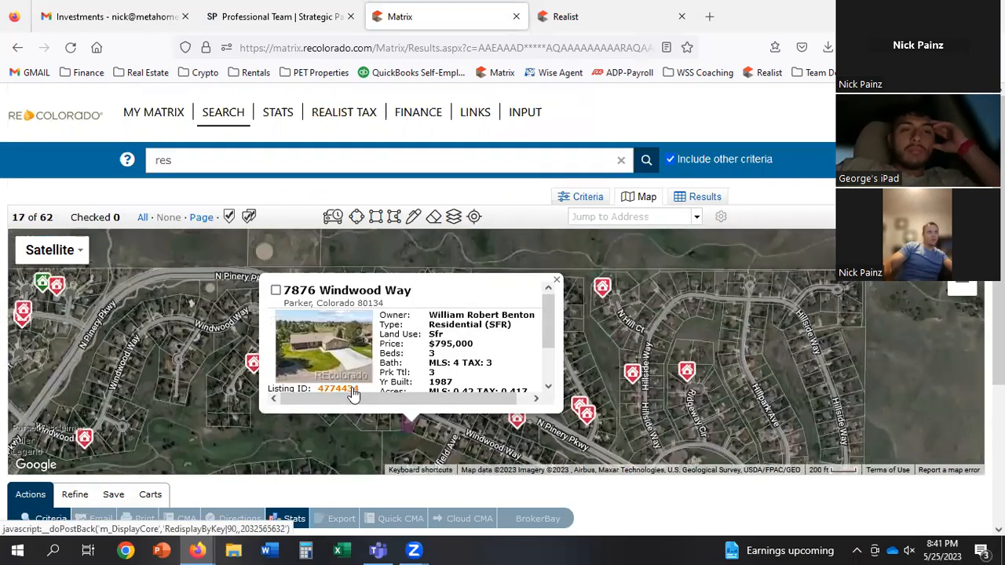
left_click(353, 391)
scroll(518, 388, "down", 12)
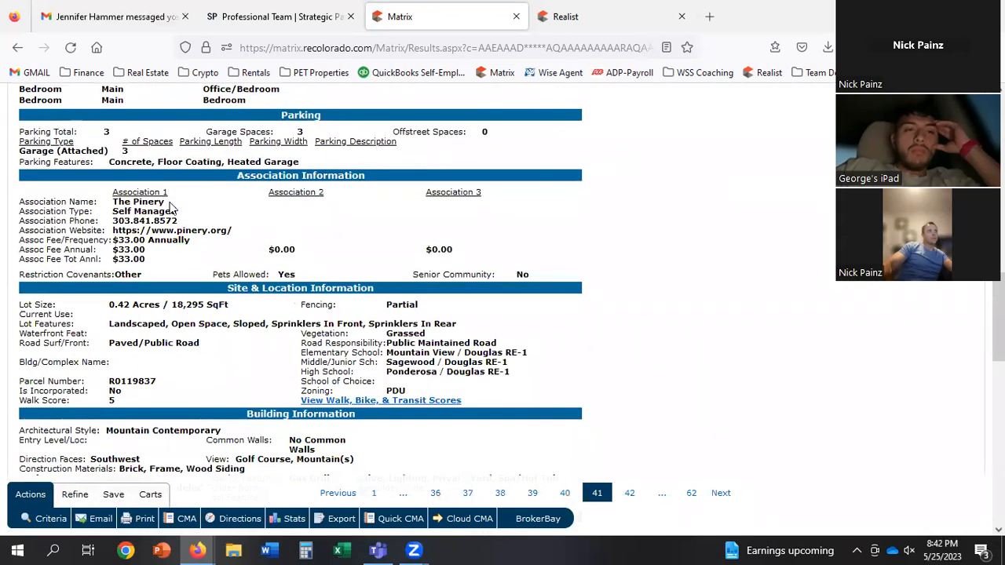
left_click_drag(169, 203, 97, 204)
left_click_drag(179, 222, 104, 227)
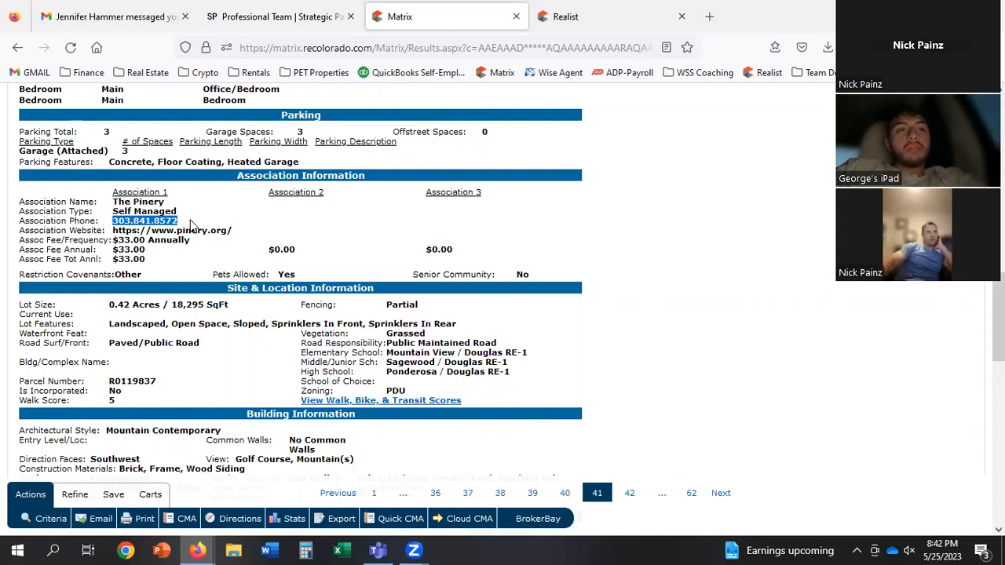
left_click_drag(179, 212, 114, 209)
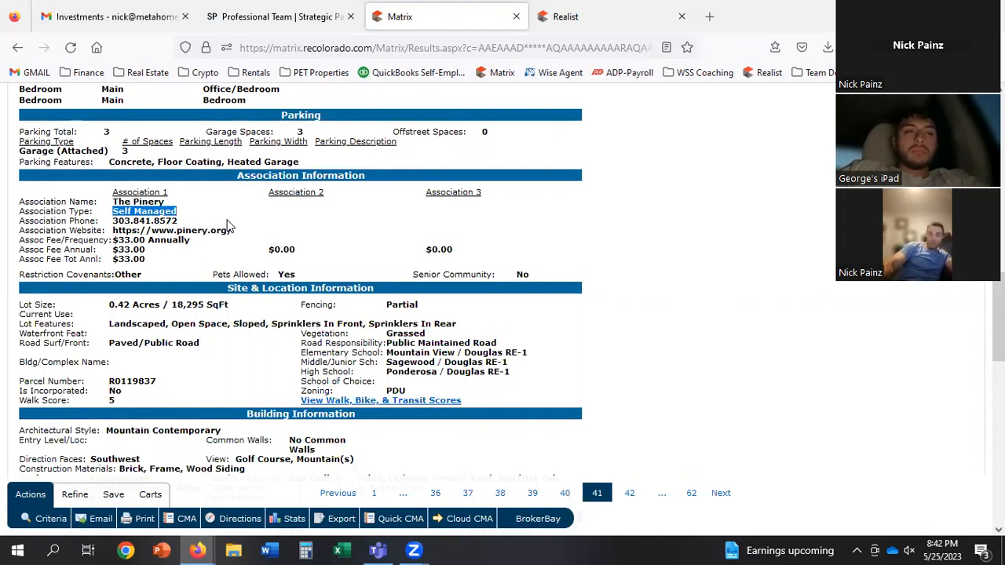
left_click_drag(235, 232, 121, 231)
left_click(235, 281)
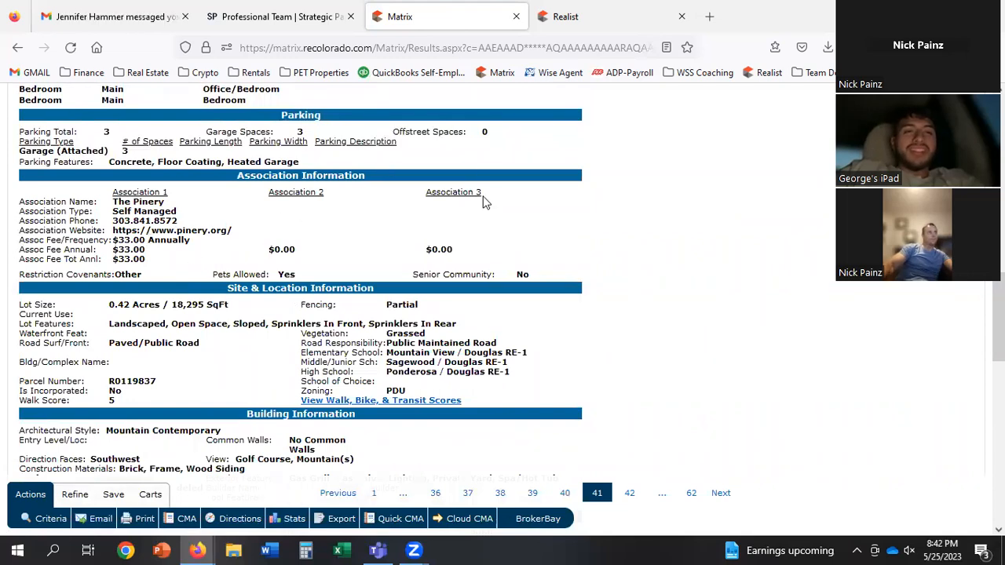
scroll(487, 202, "up", 15)
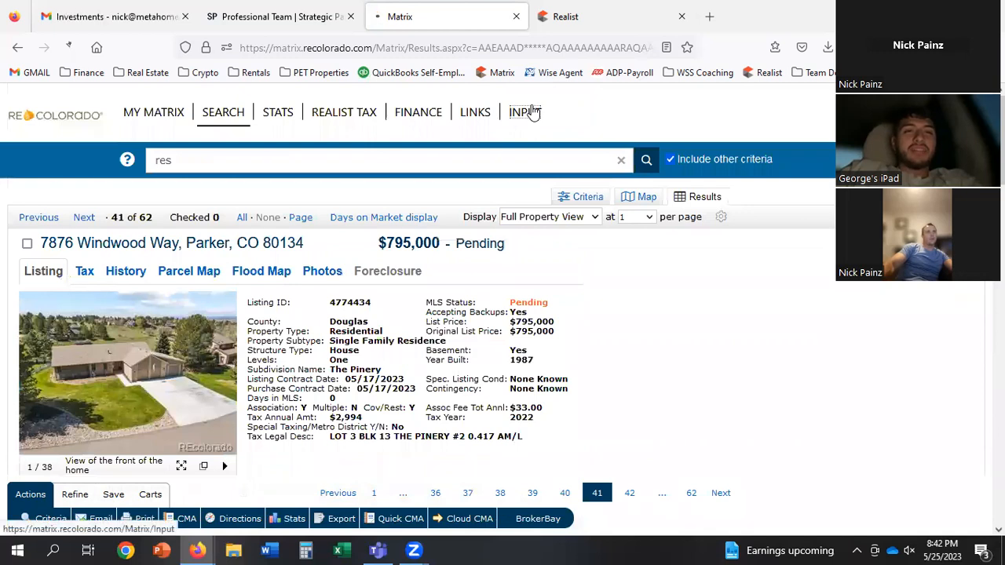
left_click(530, 112)
left_click(97, 301)
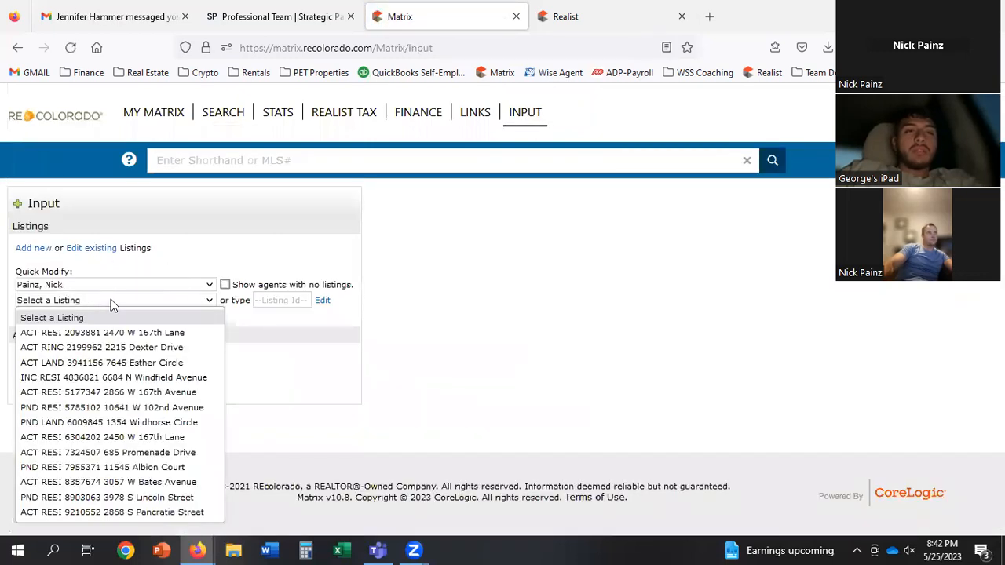
left_click(123, 390)
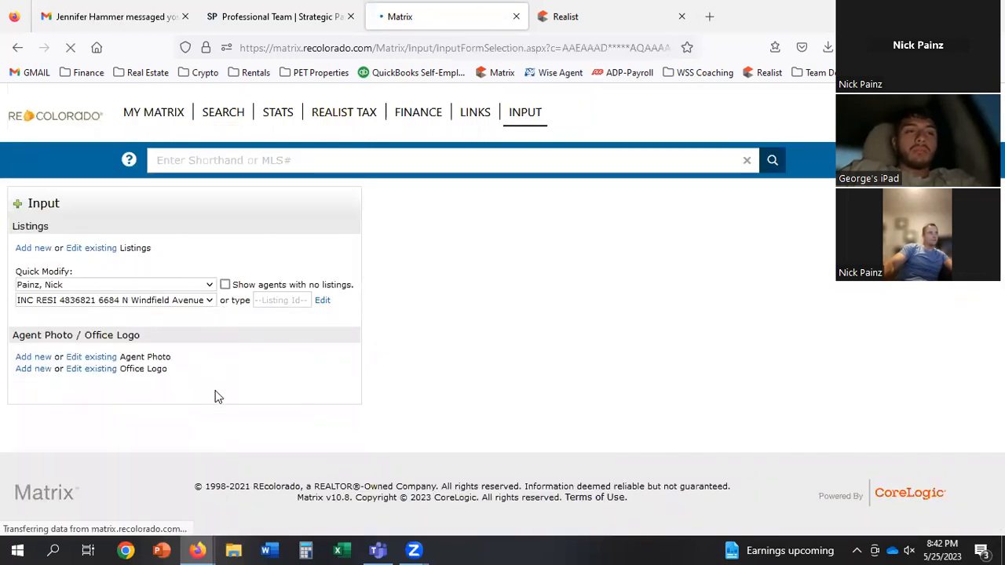
left_click(40, 419)
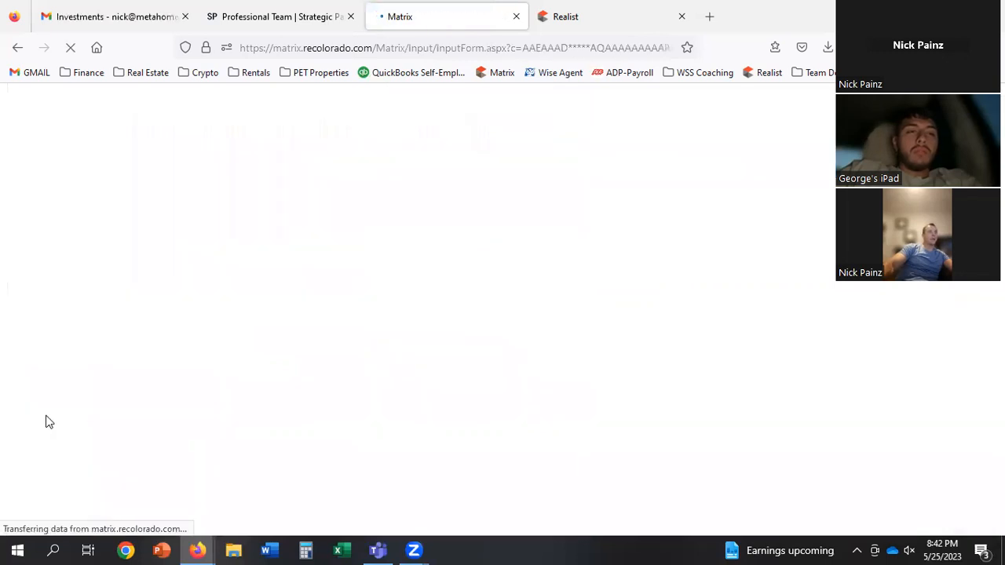
left_click(576, 248)
scroll(151, 379, "down", 2)
left_click(70, 317)
type("The pner")
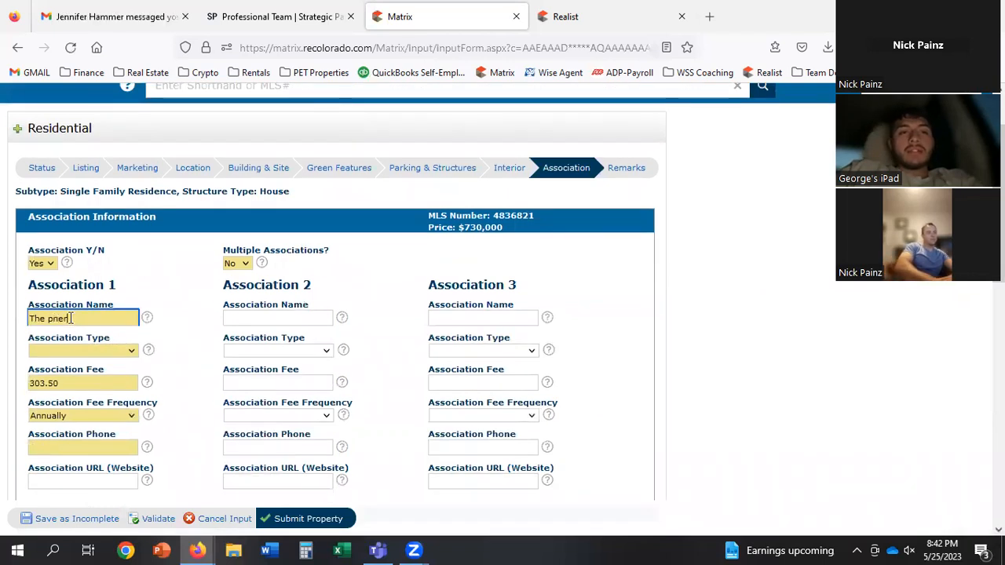
key("BackSpace")
key("BackSpace")
key("BackSpace")
key("BackSpace")
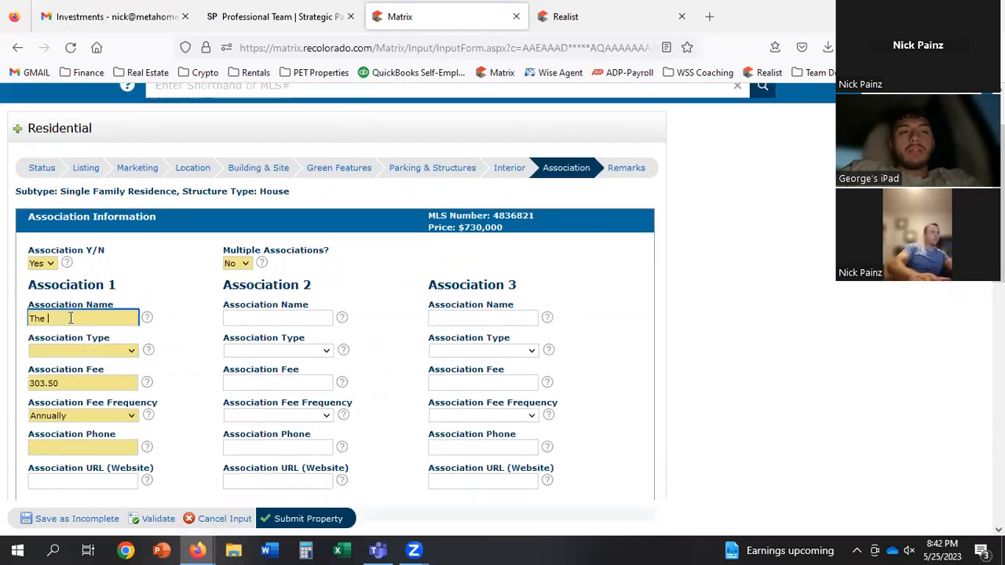
type("Pinery")
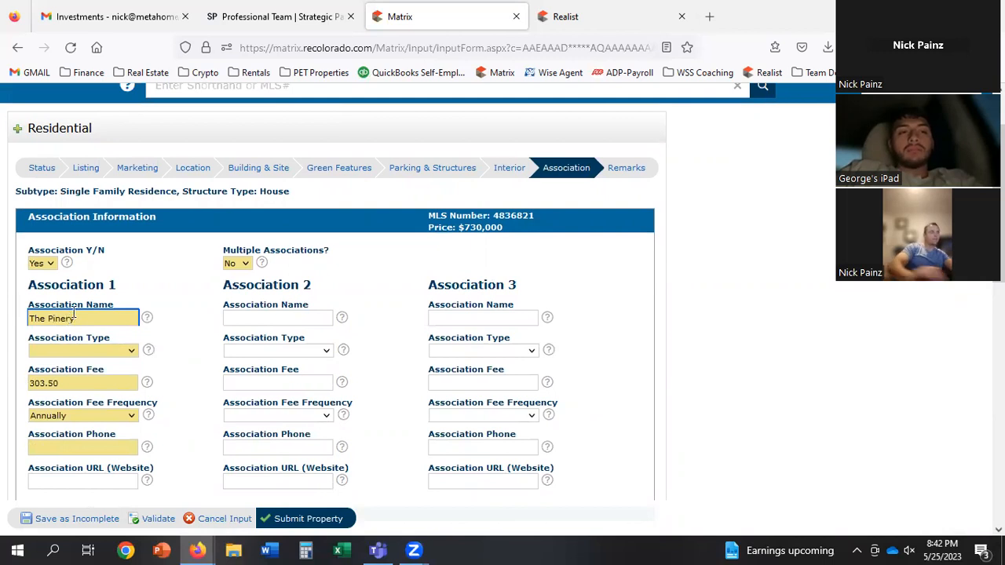
left_click(99, 356)
left_click(88, 383)
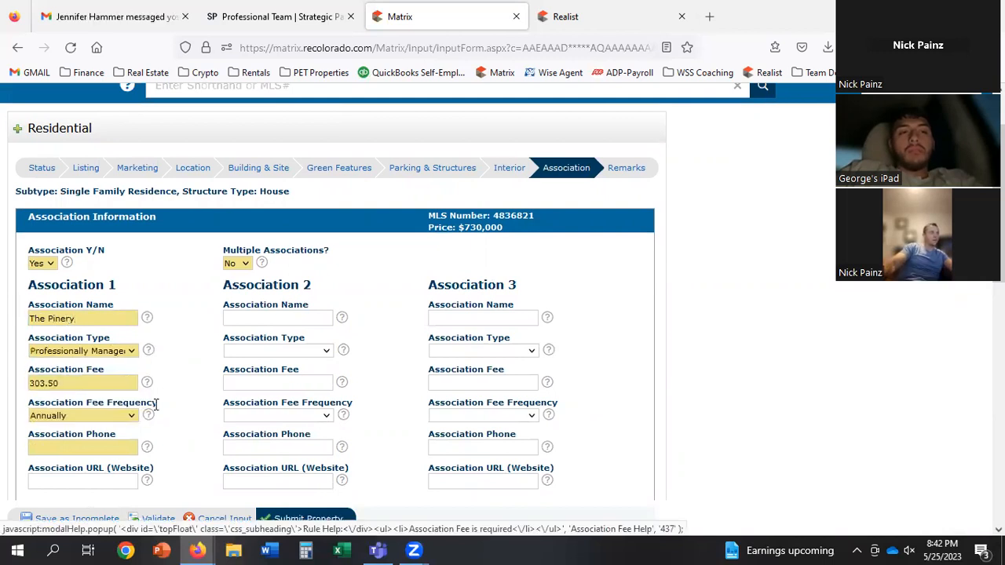
left_click(63, 446)
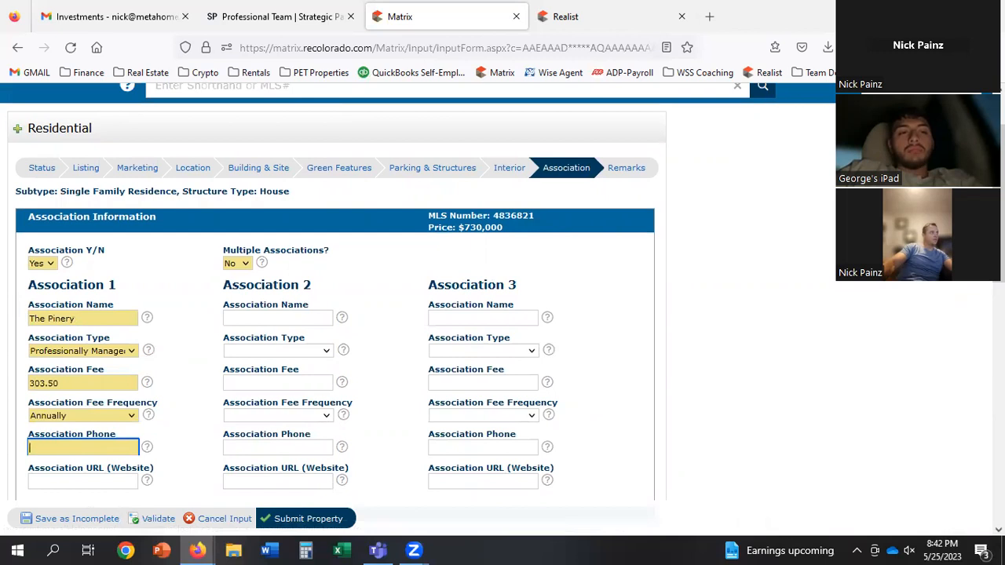
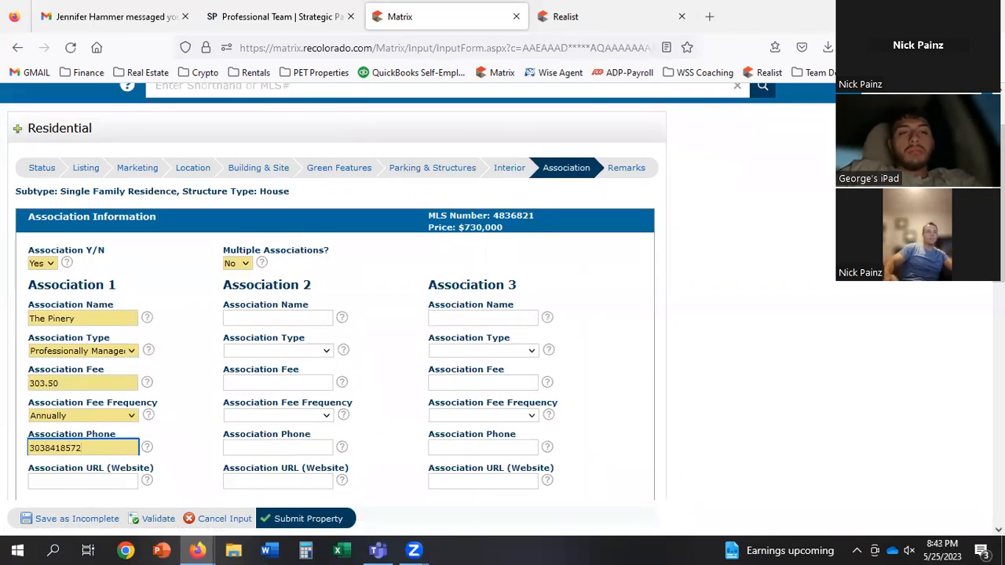
key("Tab")
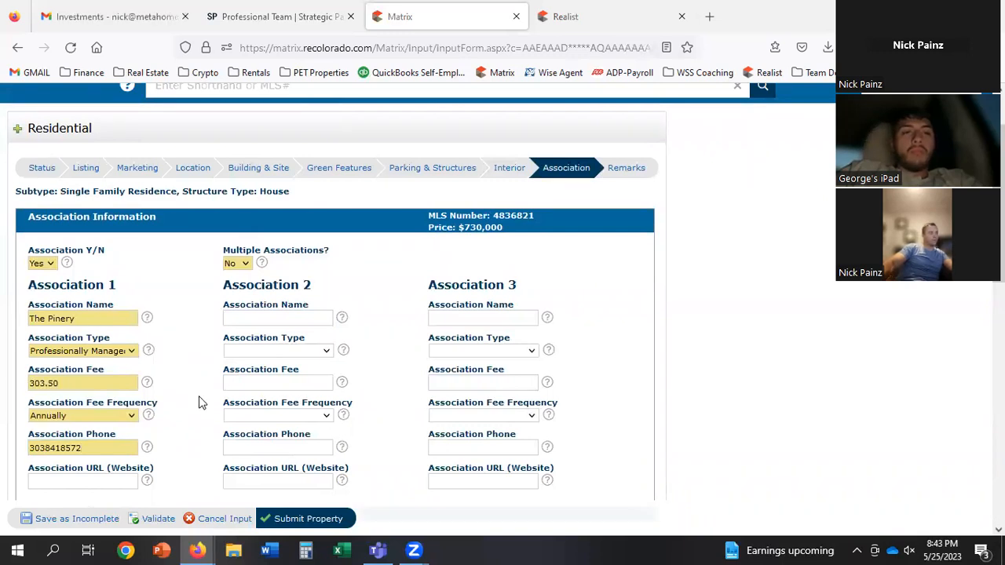
left_click(83, 480)
type("https://www.pinery.org/")
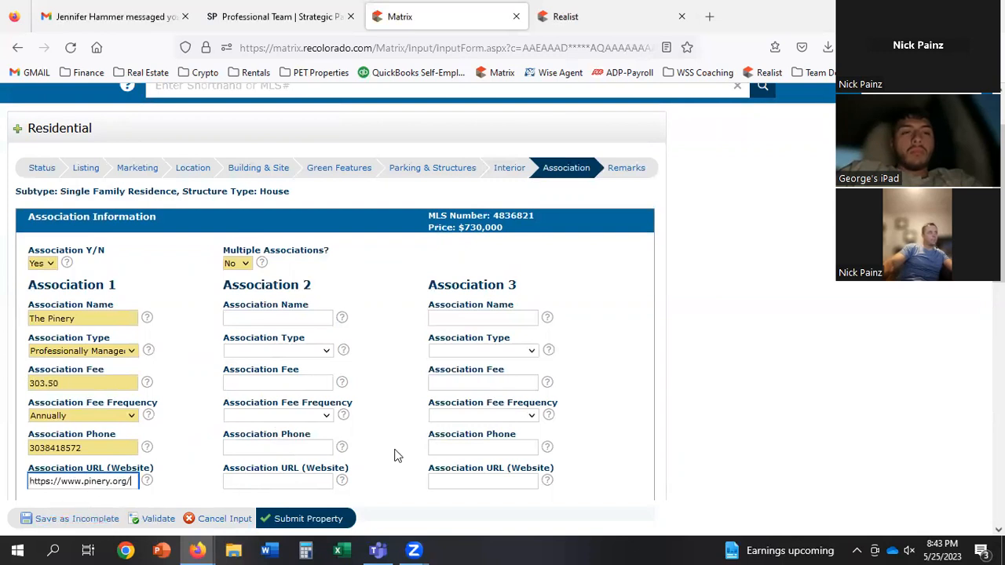
scroll(390, 388, "down", 6)
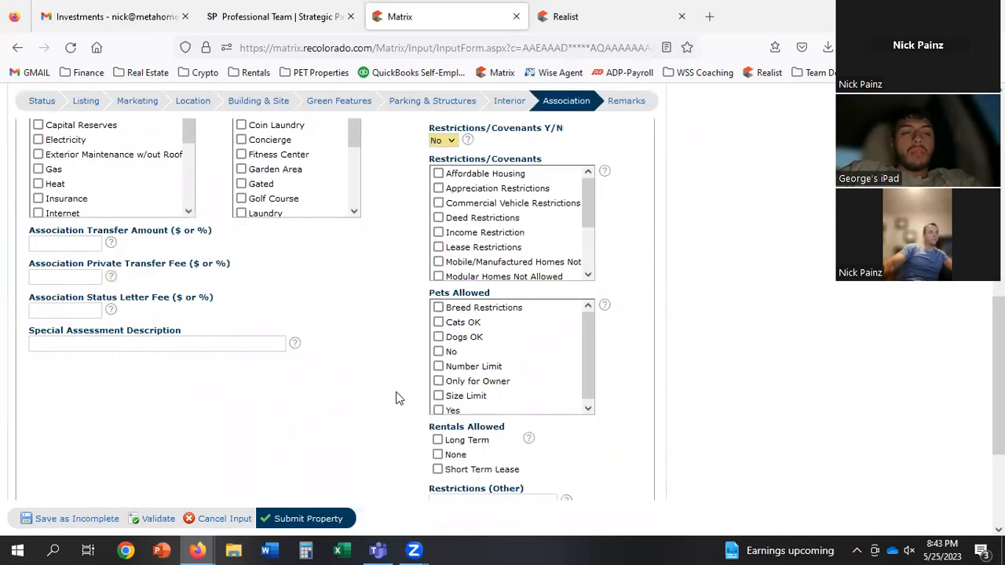
Step: Validate the listing, review the Status and Remarks sections, and save it as incomplete
scroll(396, 398, "up", 2)
scroll(396, 398, "up", 1)
left_click(154, 521)
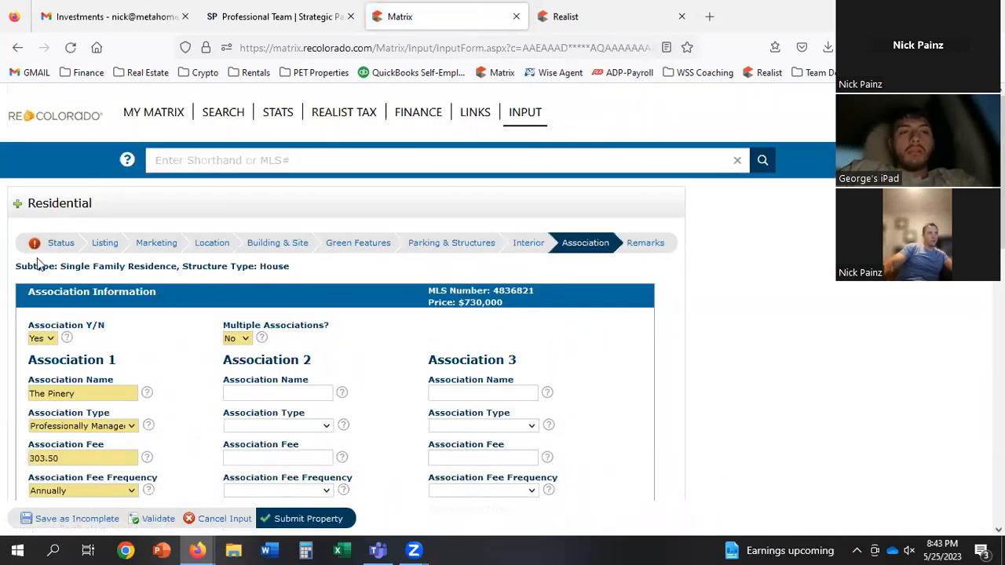
left_click(60, 244)
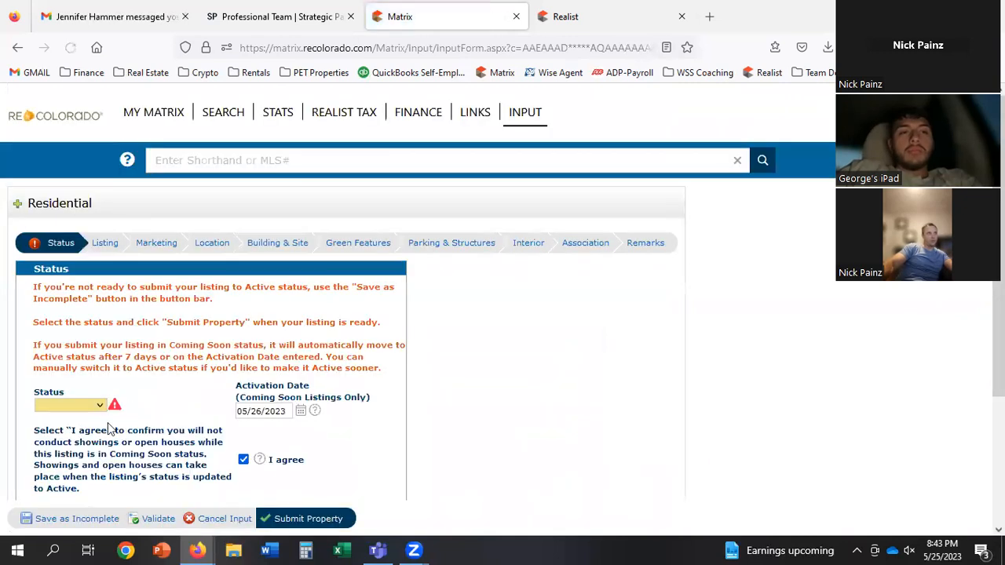
left_click(646, 245)
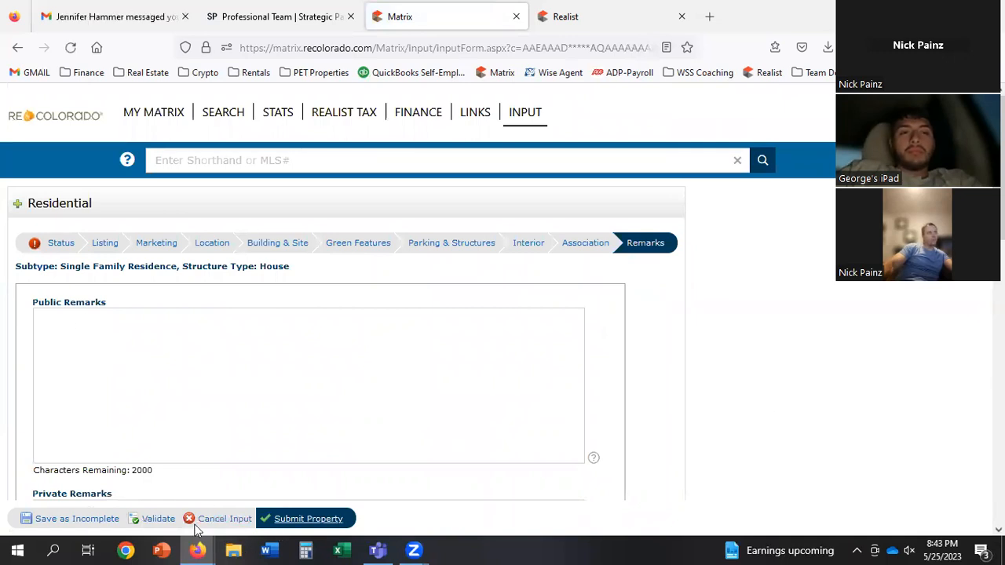
left_click(107, 519)
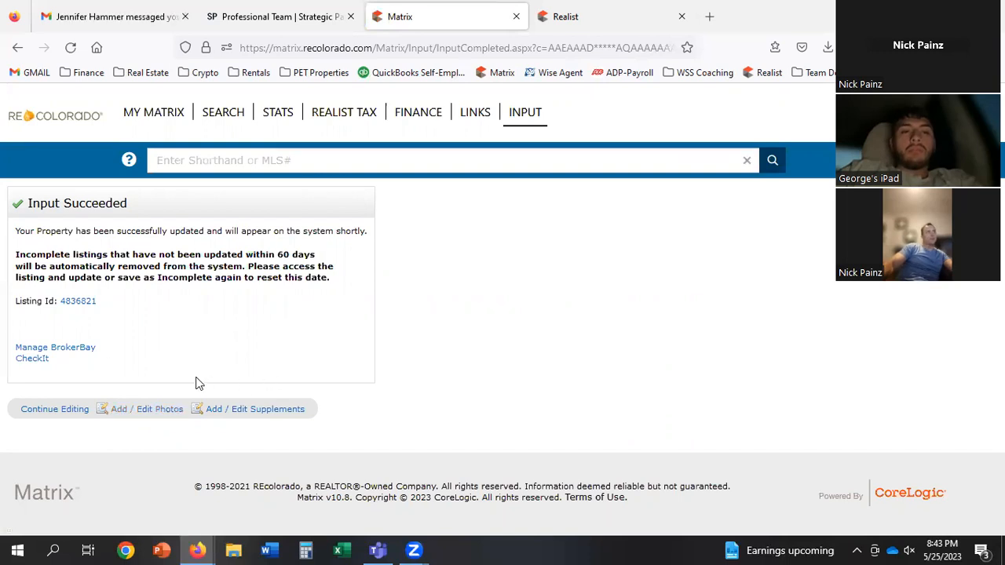
left_click(79, 358)
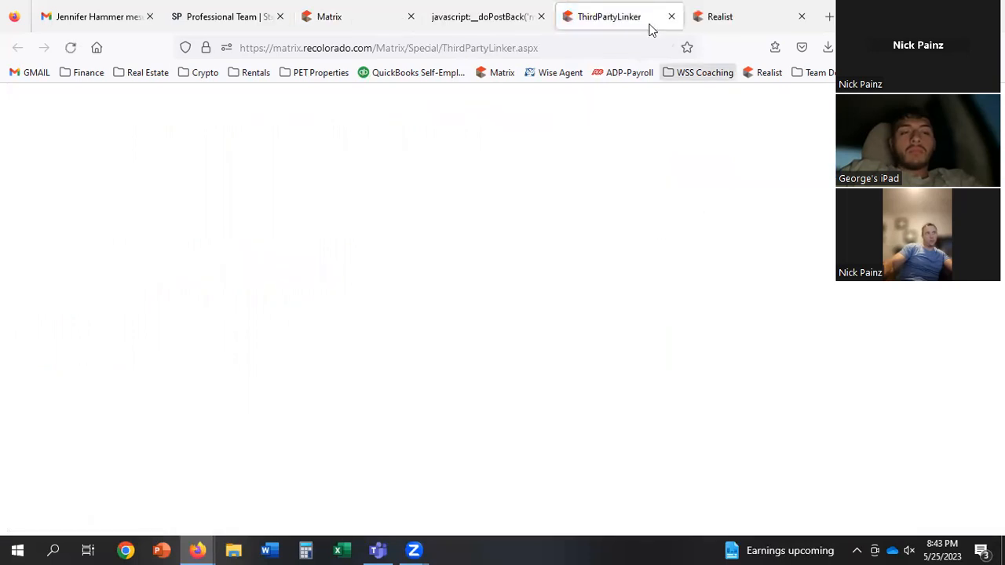
left_click(460, 26)
left_click(354, 26)
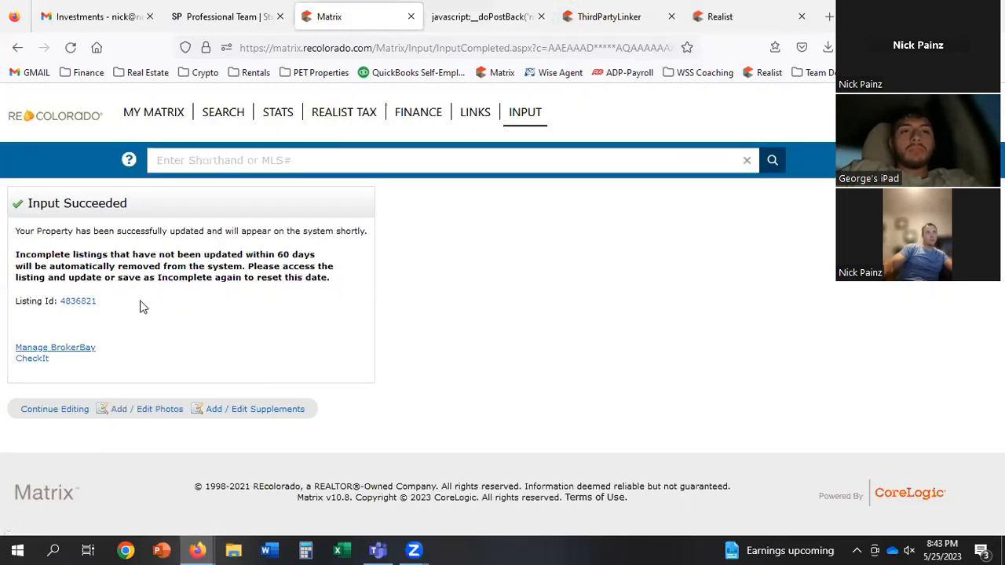
left_click(54, 348)
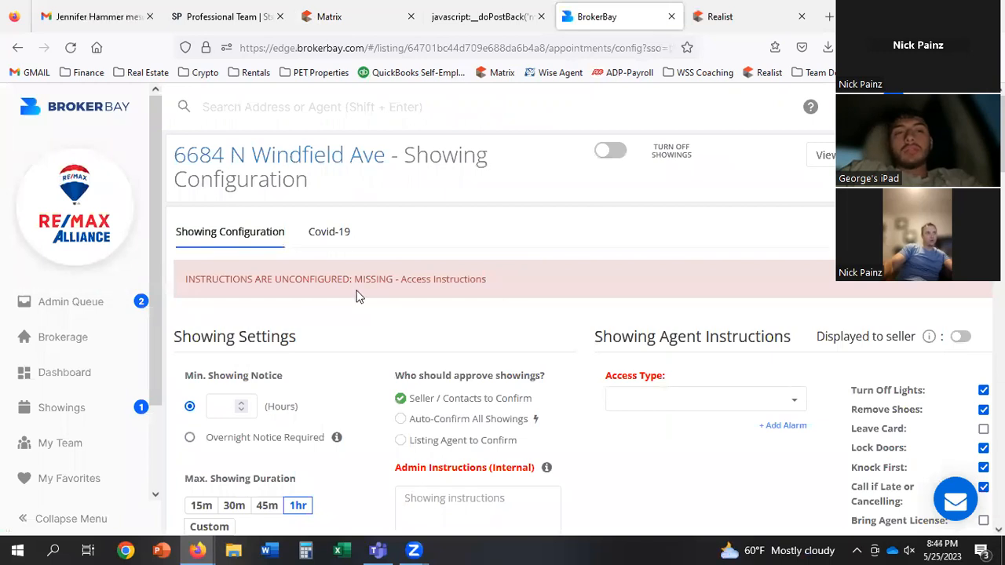
scroll(357, 296, "down", 2)
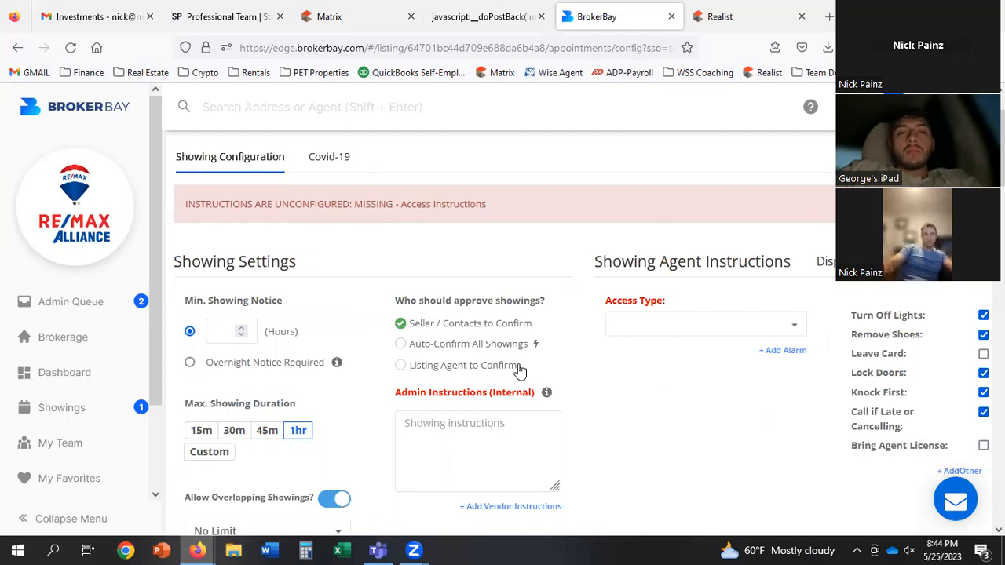
Step: Set access to Combination Lock Box with its code and 'On lower level front door' instructions
left_click(675, 332)
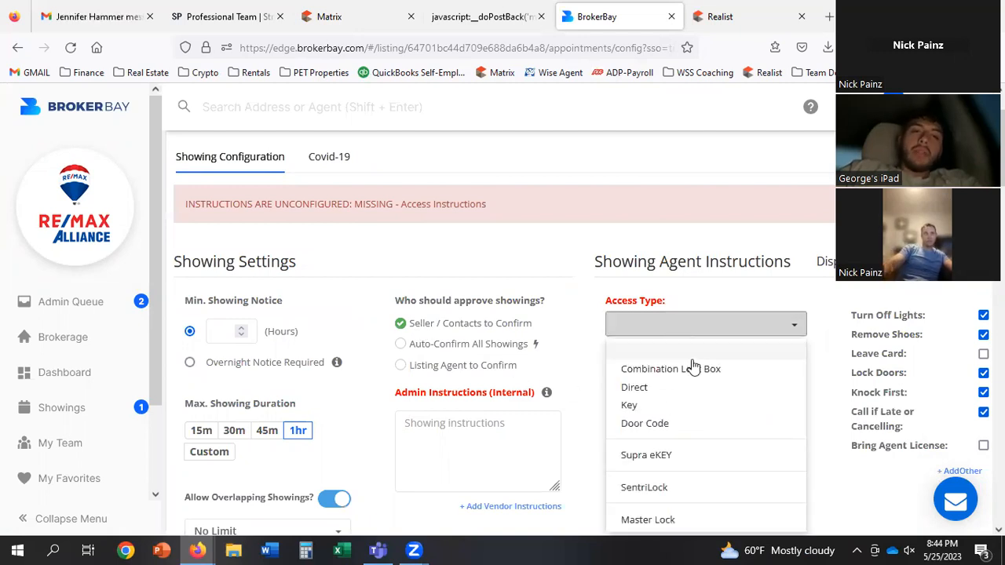
left_click(695, 371)
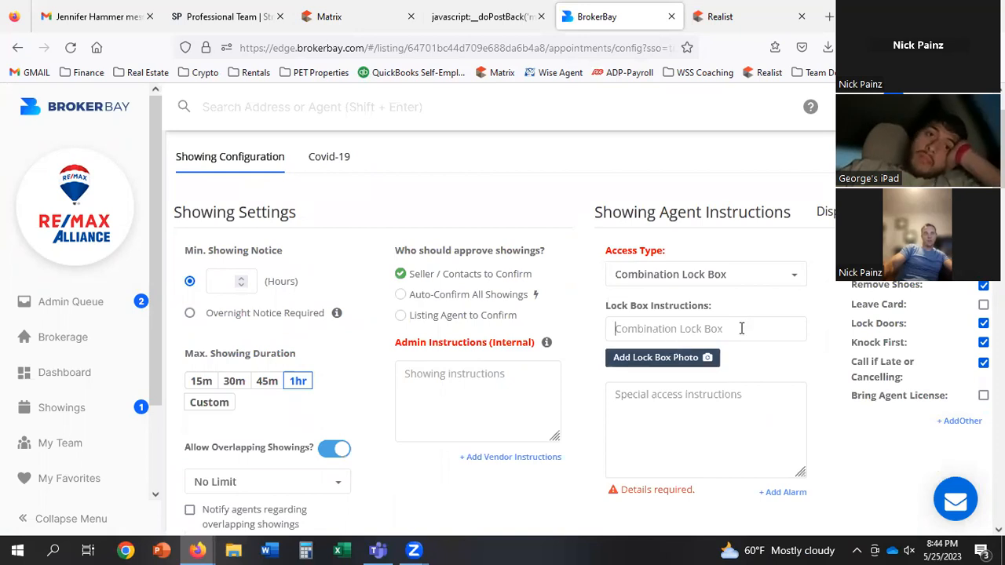
left_click(741, 327)
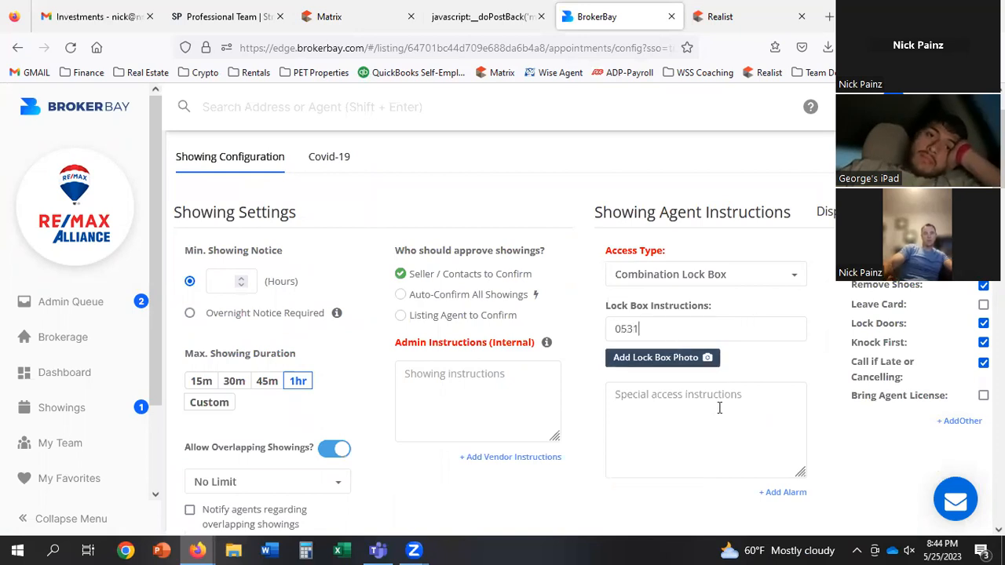
left_click(664, 405)
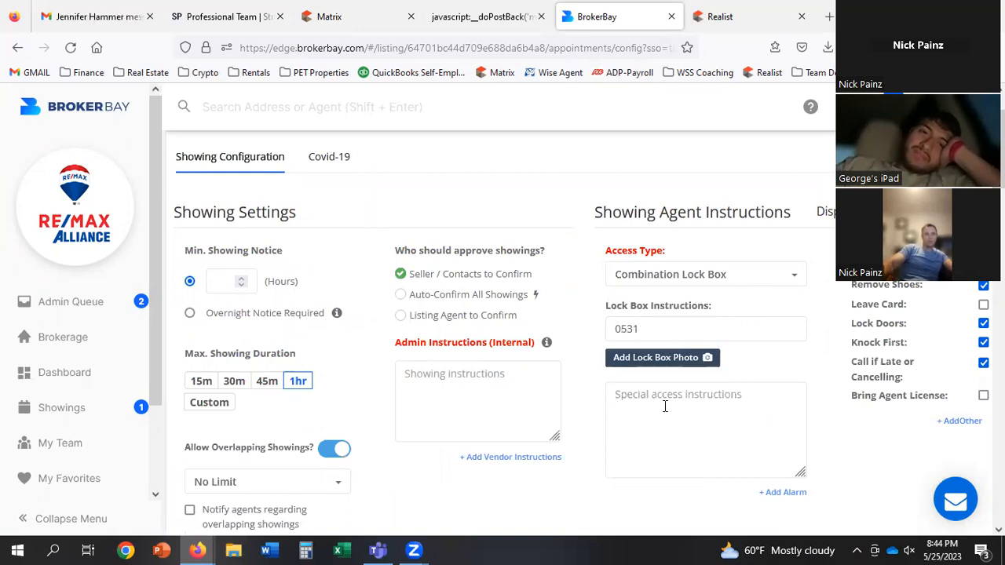
type("On lower le")
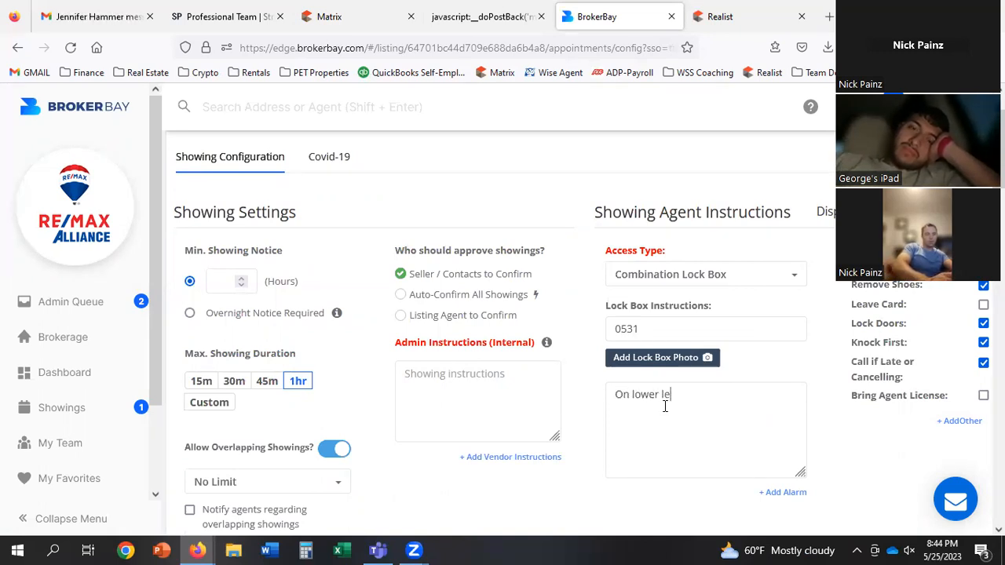
type("vel front oooor")
key("BackSpace")
key("BackSpace")
type("r.")
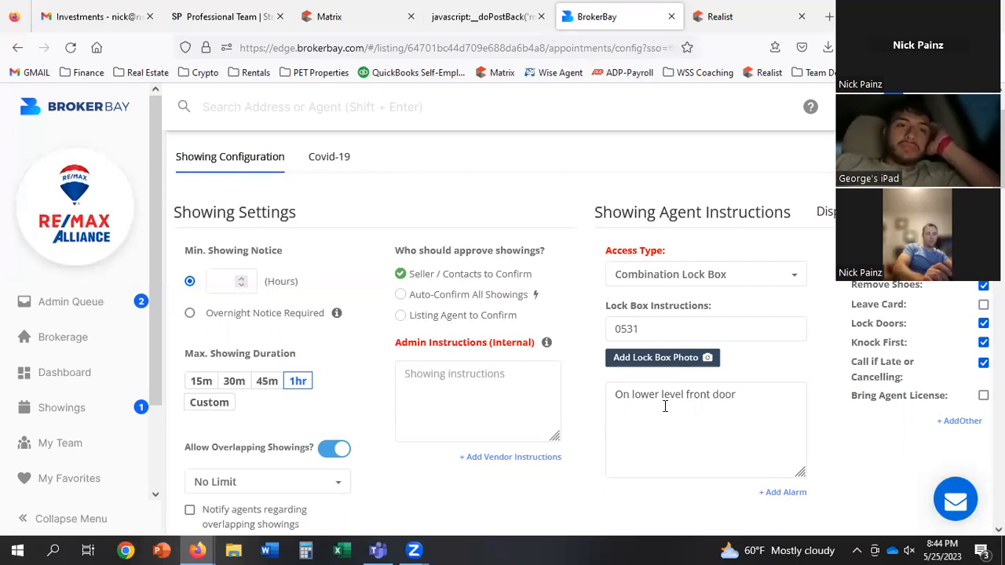
key("BackSpace")
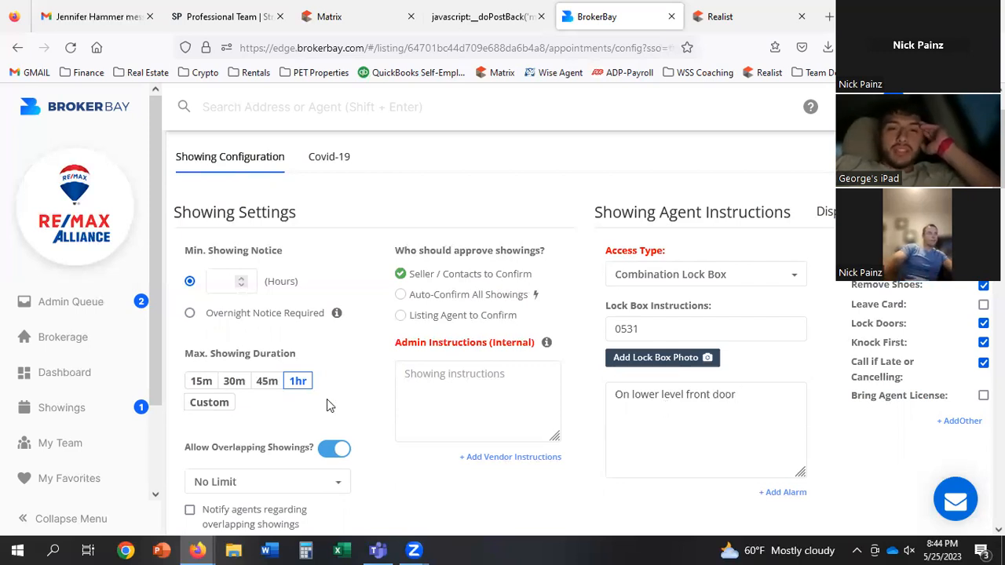
Step: Limit showings to 30 minutes with a 2-hour minimum showing notice
scroll(324, 405, "down", 1)
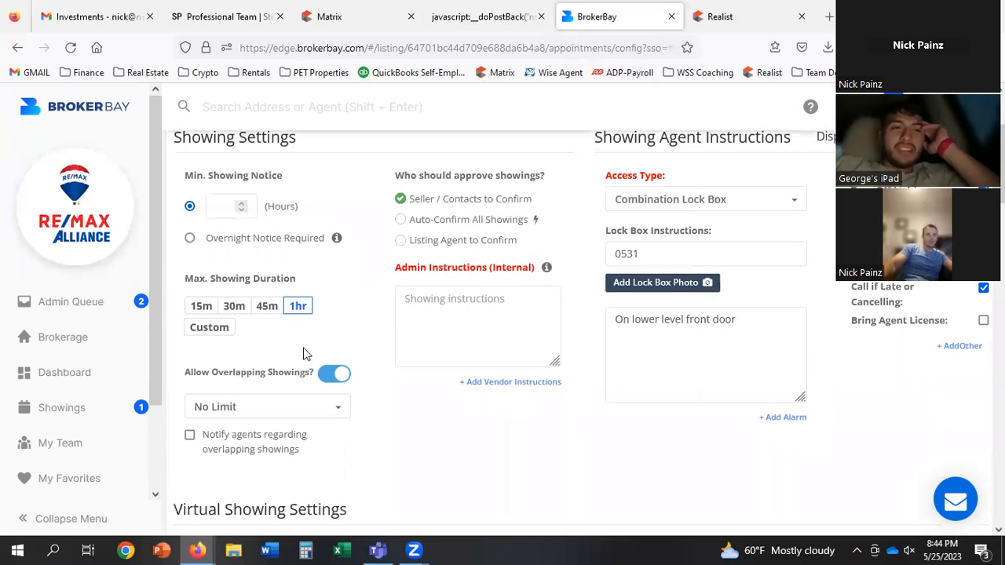
left_click(237, 312)
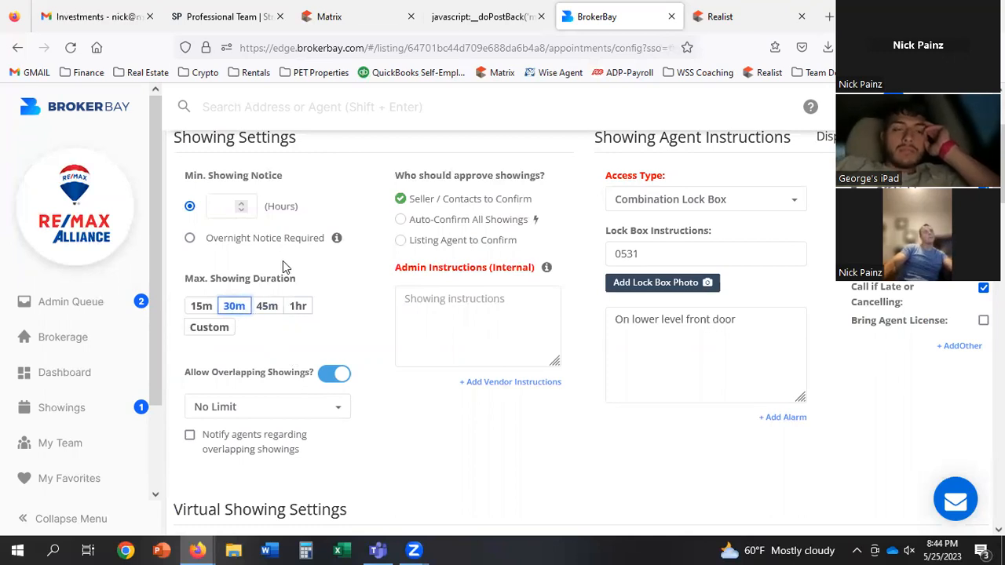
left_click(242, 204)
left_click(243, 211)
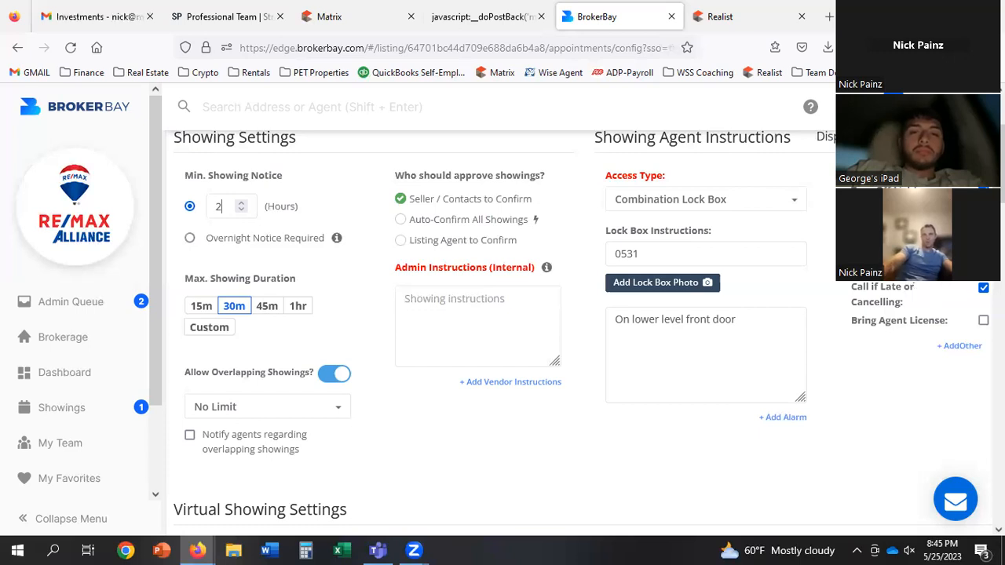
Step: Review the existing contact's confirm/deny permissions and subscribed notification types
scroll(821, 307, "down", 2)
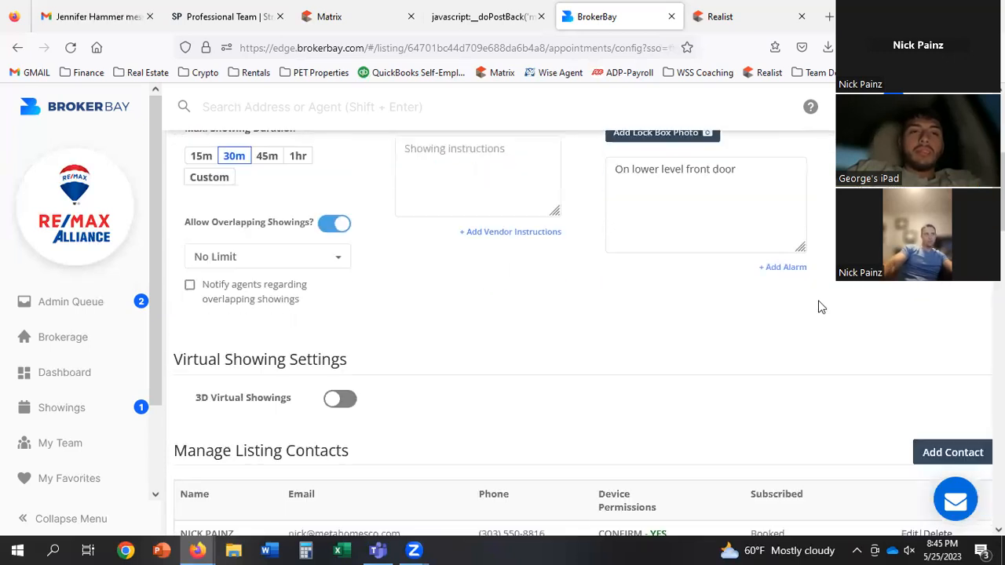
scroll(735, 343, "down", 3)
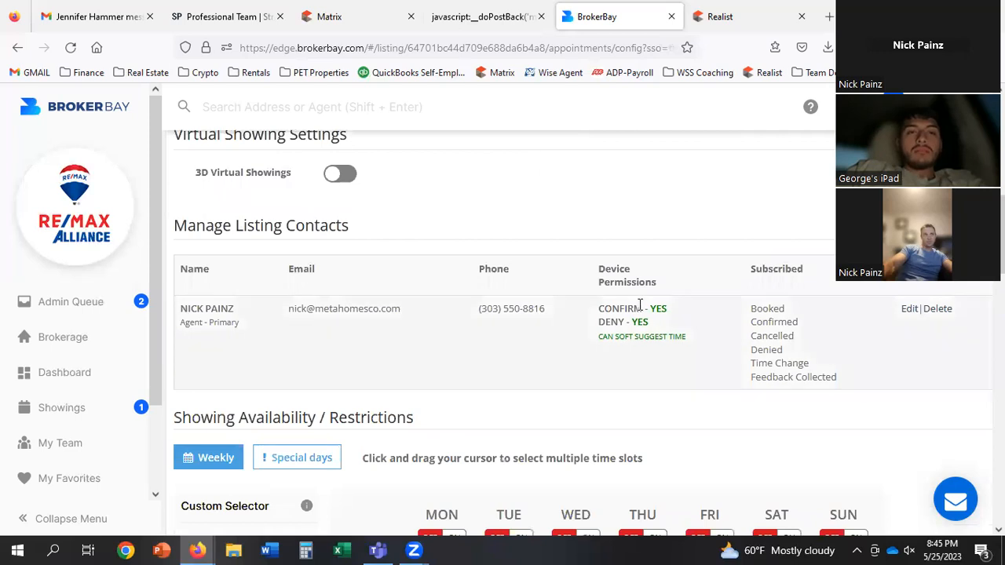
left_click_drag(571, 310, 676, 329)
left_click(766, 343)
left_click_drag(752, 312, 828, 377)
left_click(899, 299)
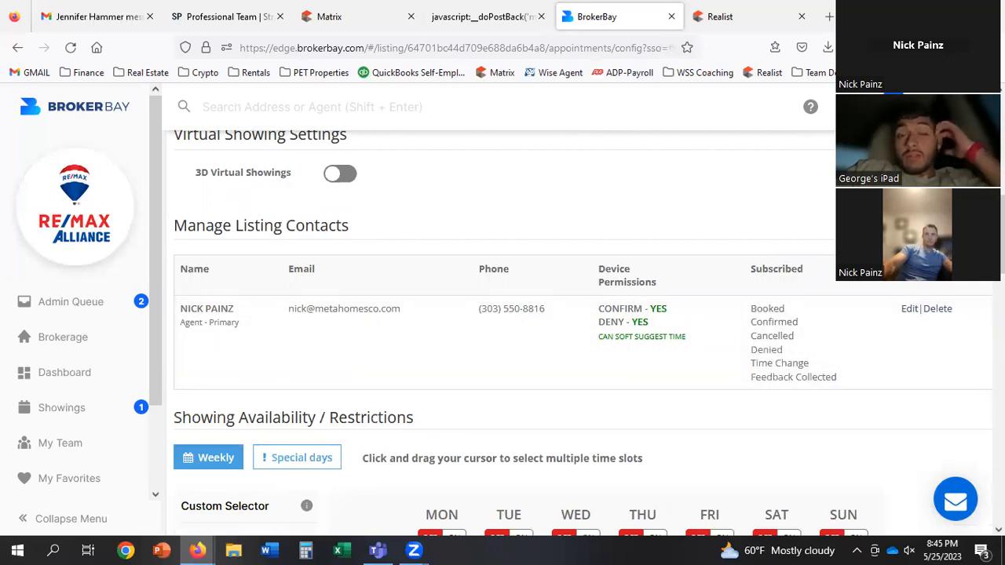
Step: Add a new listing contact with the seller's first and last name and email notifications off
left_click(946, 225)
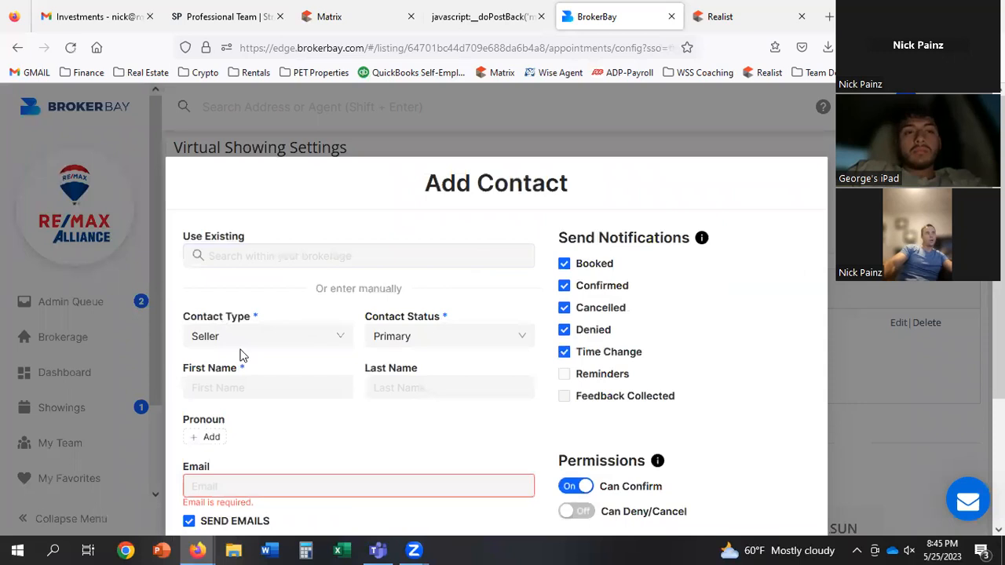
left_click(292, 383)
key("BackSpace")
key("Tab")
scroll(253, 359, "down", 2)
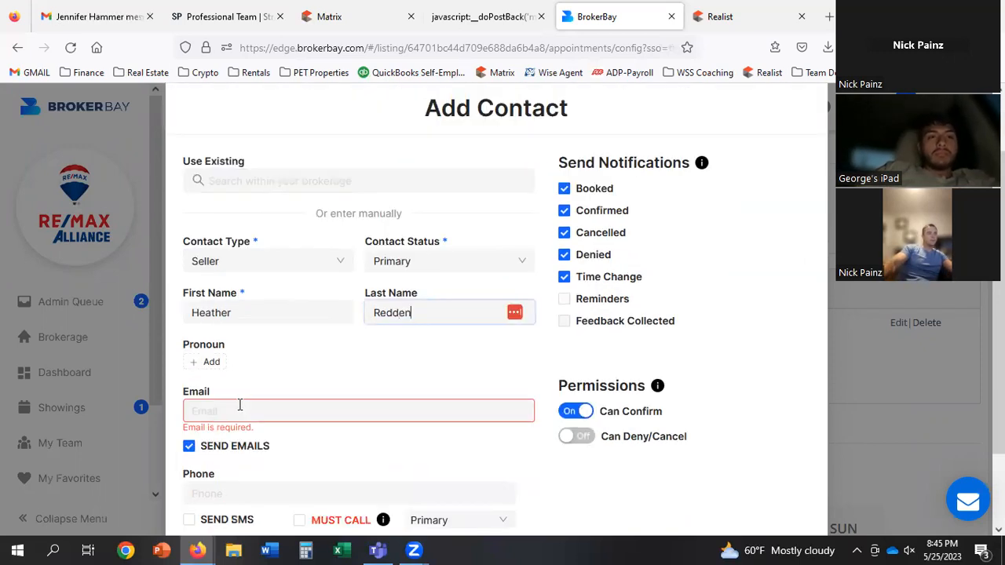
left_click(239, 405)
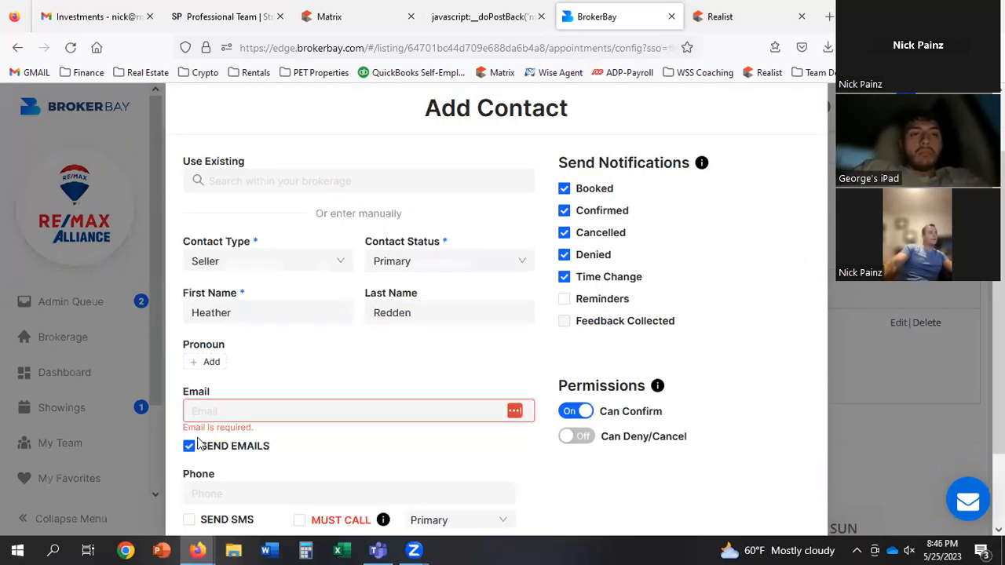
left_click(194, 448)
Step: Enter the seller's phone with SMS, allow deny/cancel and soft-suggest times, and save the contact
scroll(251, 442, "down", 2)
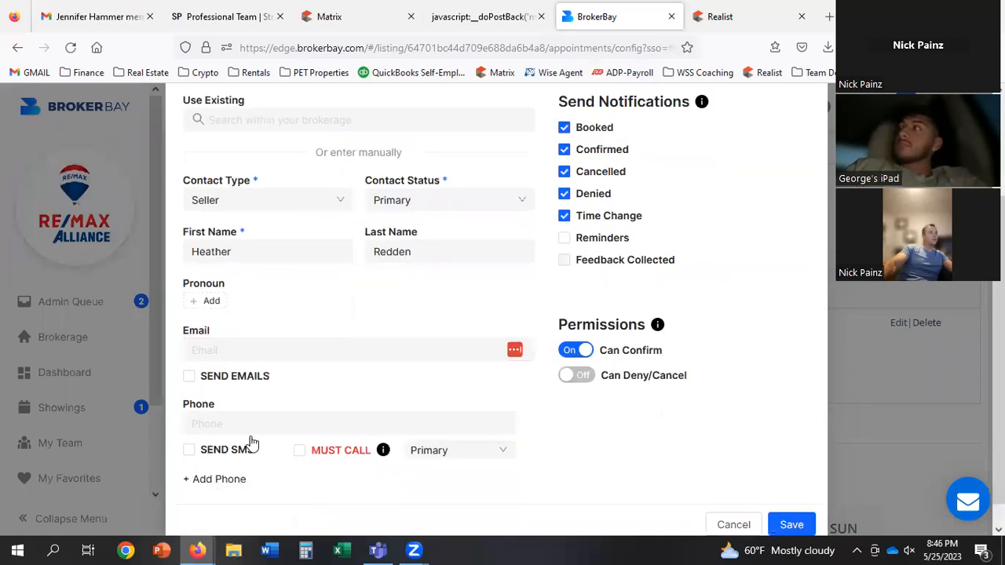
left_click(248, 412)
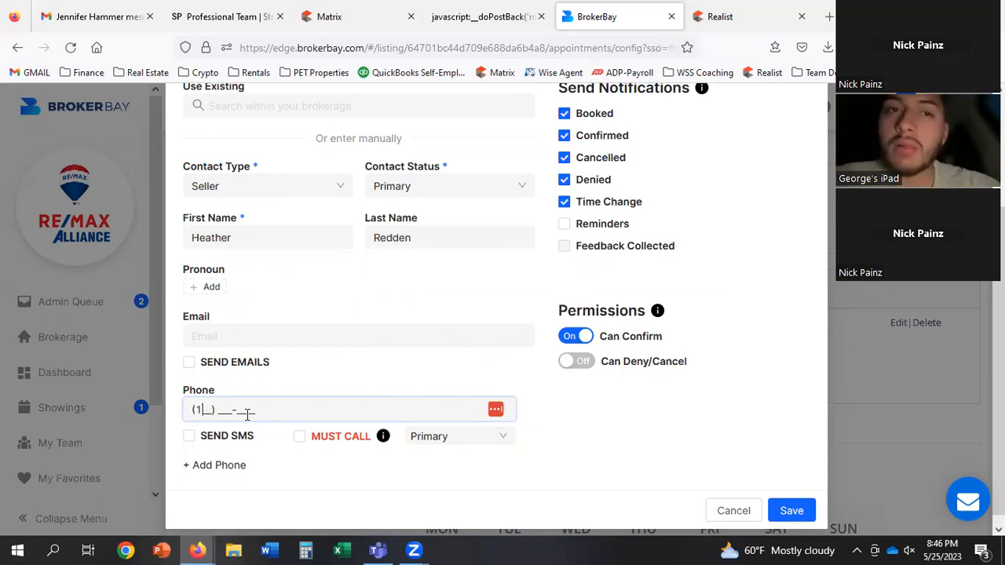
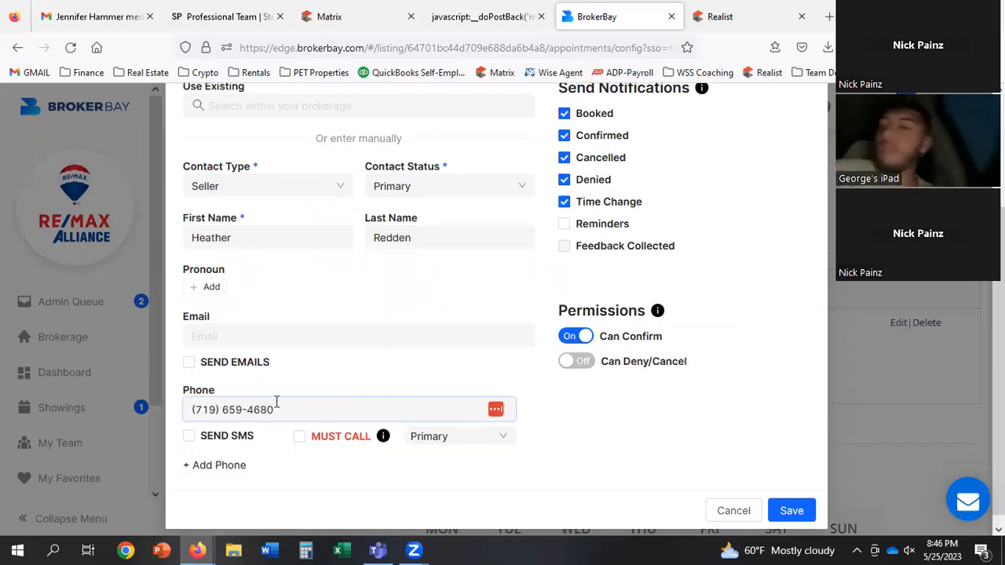
left_click(232, 438)
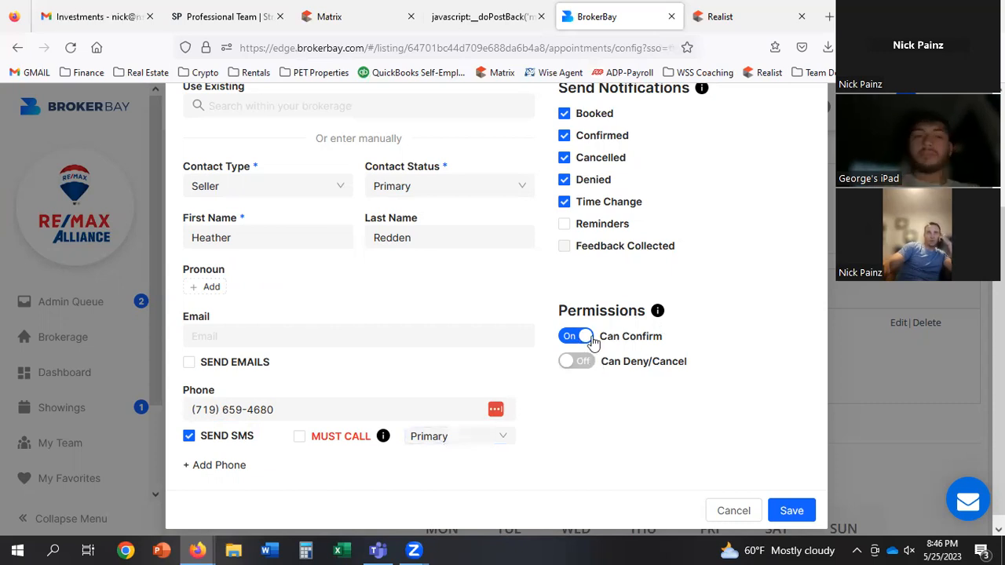
left_click(583, 361)
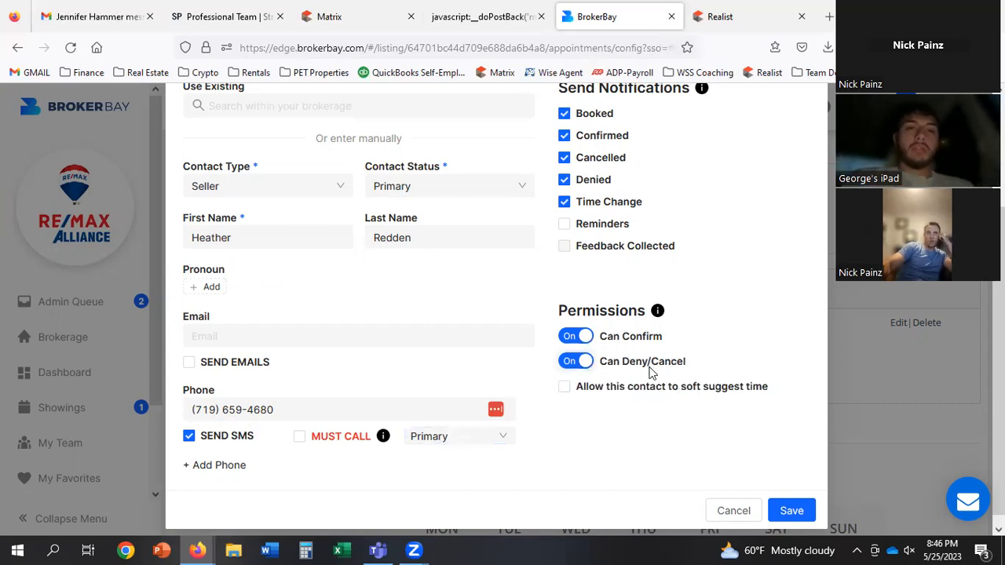
left_click(601, 389)
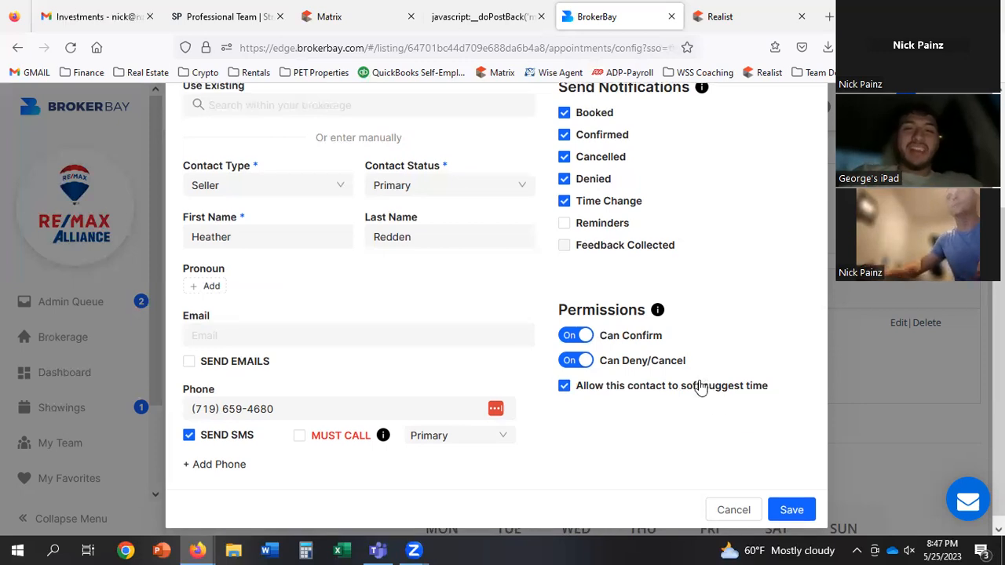
scroll(534, 467, "down", 1)
left_click(790, 500)
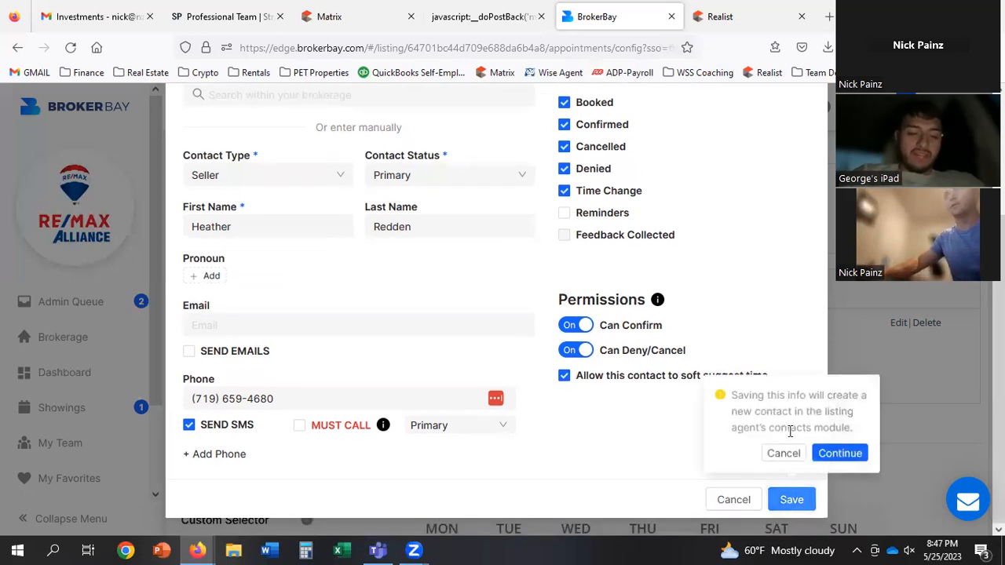
left_click(840, 453)
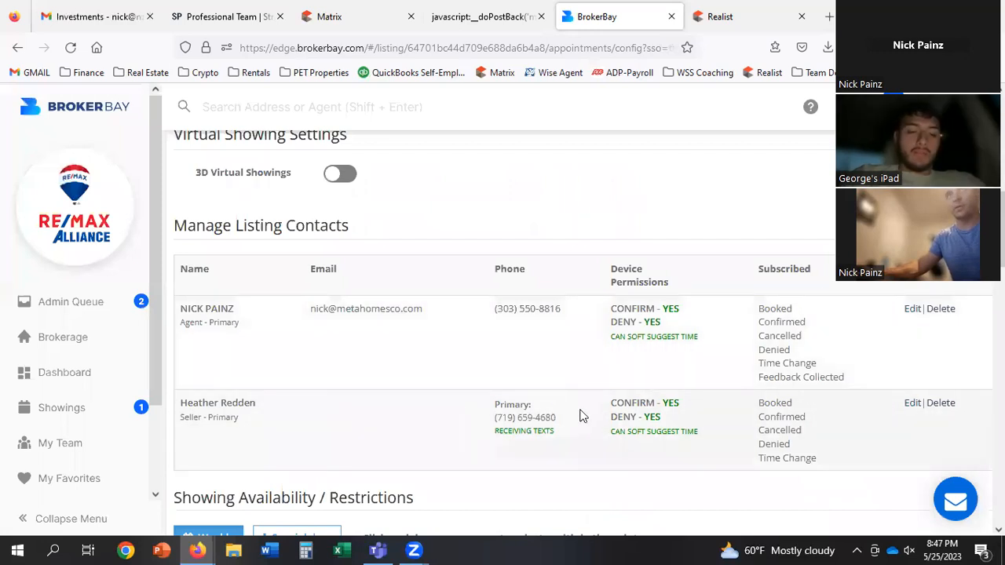
Step: Mark the 7:00–8:30 am and evening slots through 11:30 pm Restricted for all seven days
scroll(579, 416, "down", 4)
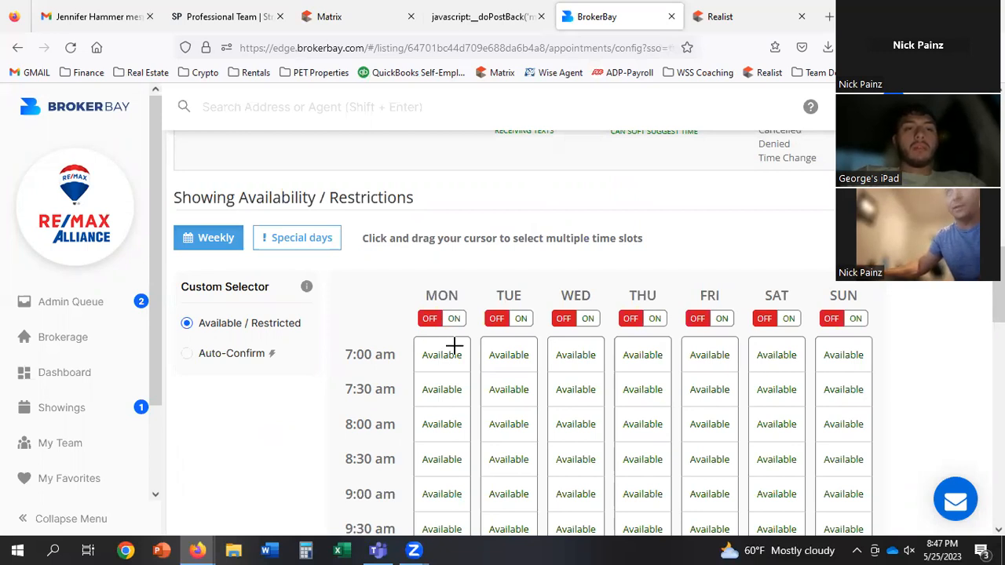
left_click_drag(437, 352, 845, 463)
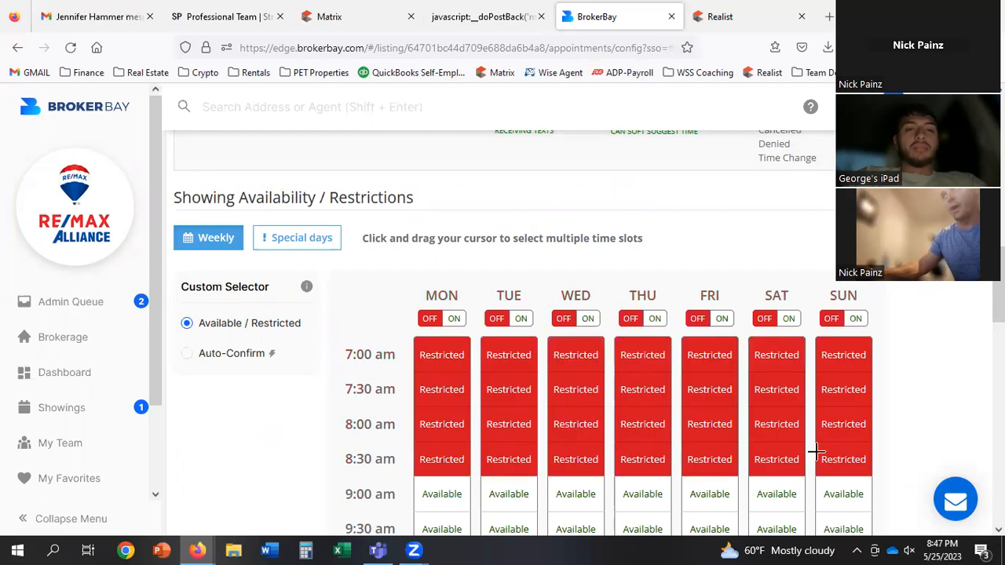
scroll(681, 472, "down", 10)
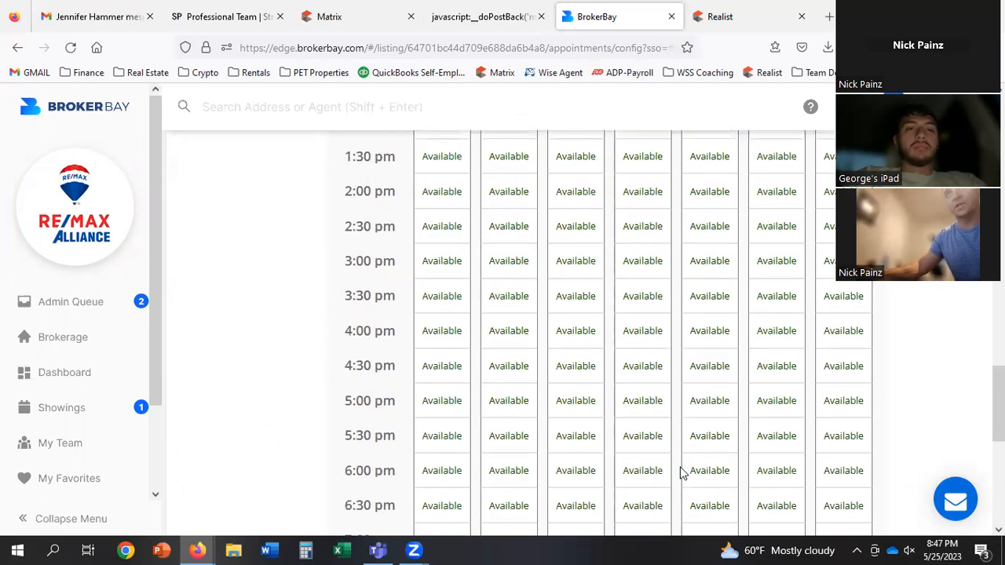
scroll(681, 472, "down", 1)
left_click_drag(437, 363, 863, 516)
scroll(774, 493, "down", 4)
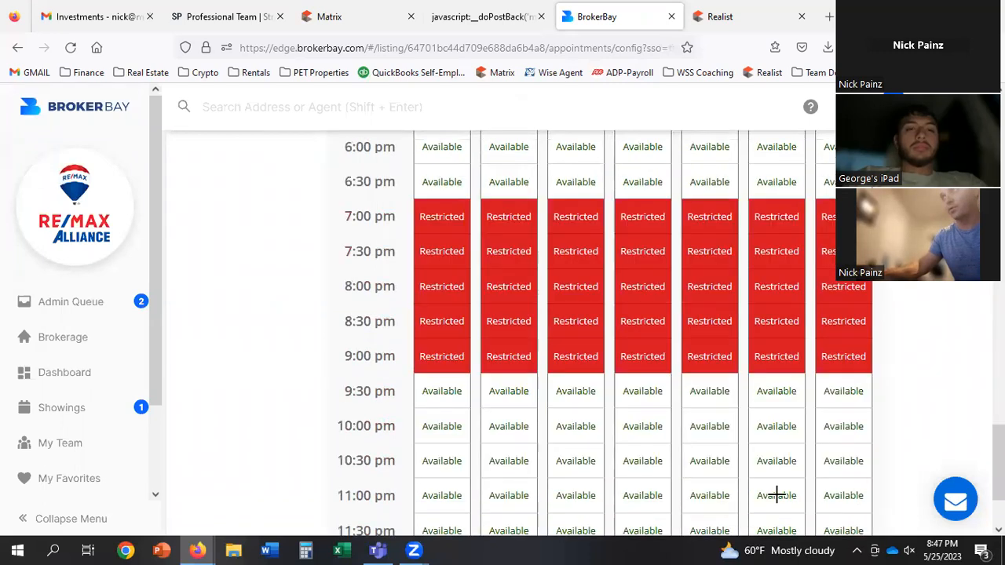
left_click_drag(442, 272, 879, 413)
scroll(877, 412, "up", 7)
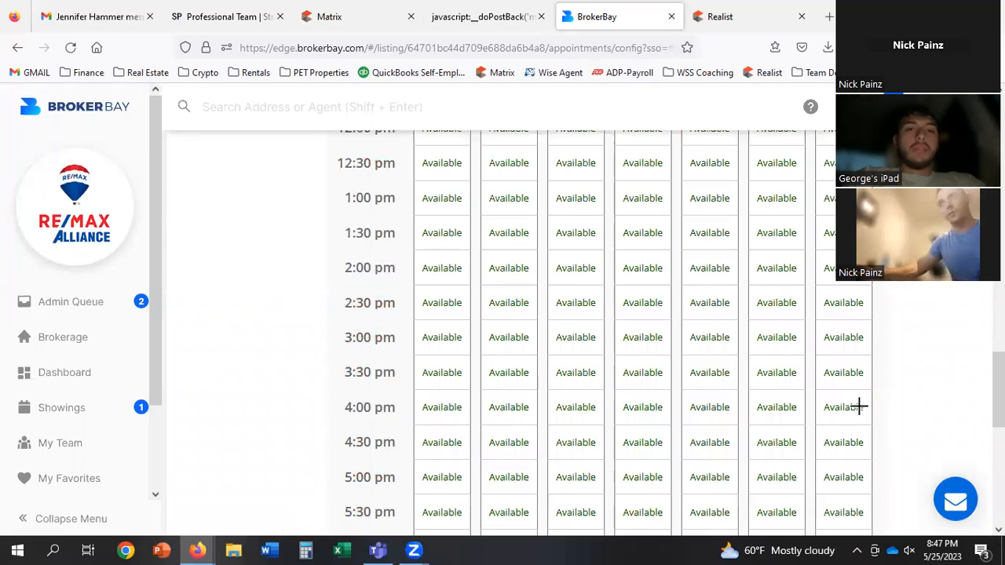
scroll(858, 400, "up", 4)
scroll(816, 398, "up", 4)
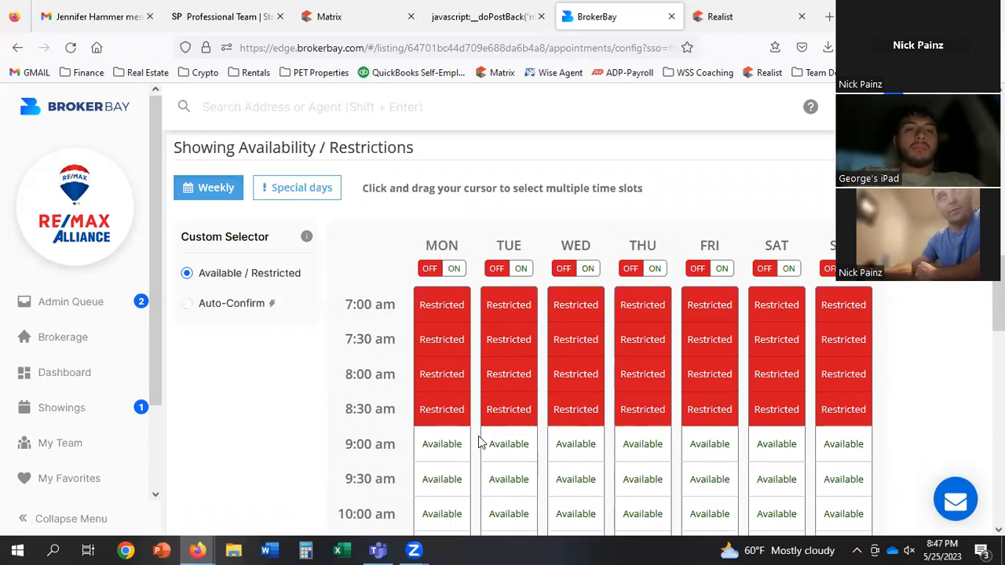
scroll(478, 358, "down", 2)
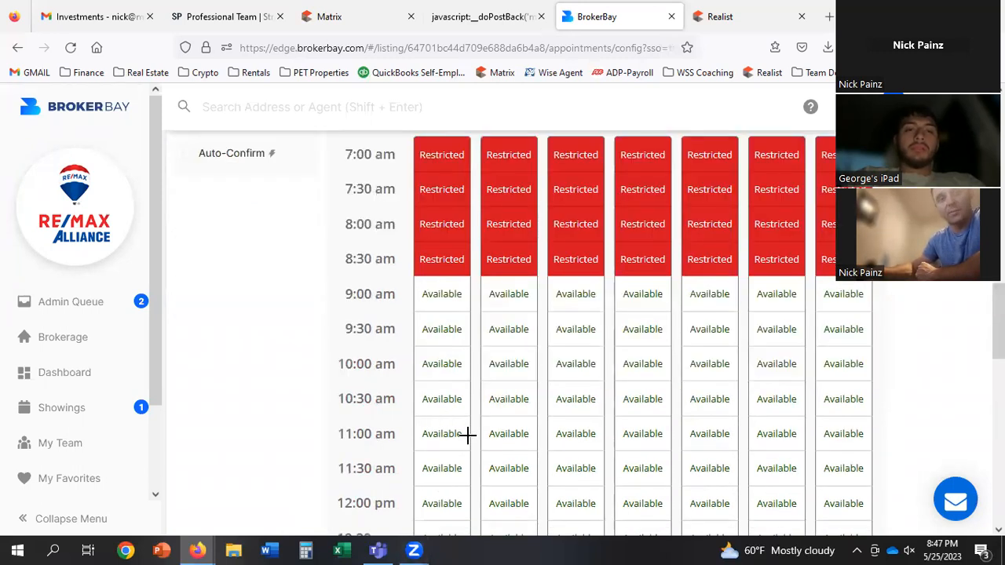
scroll(487, 445, "up", 4)
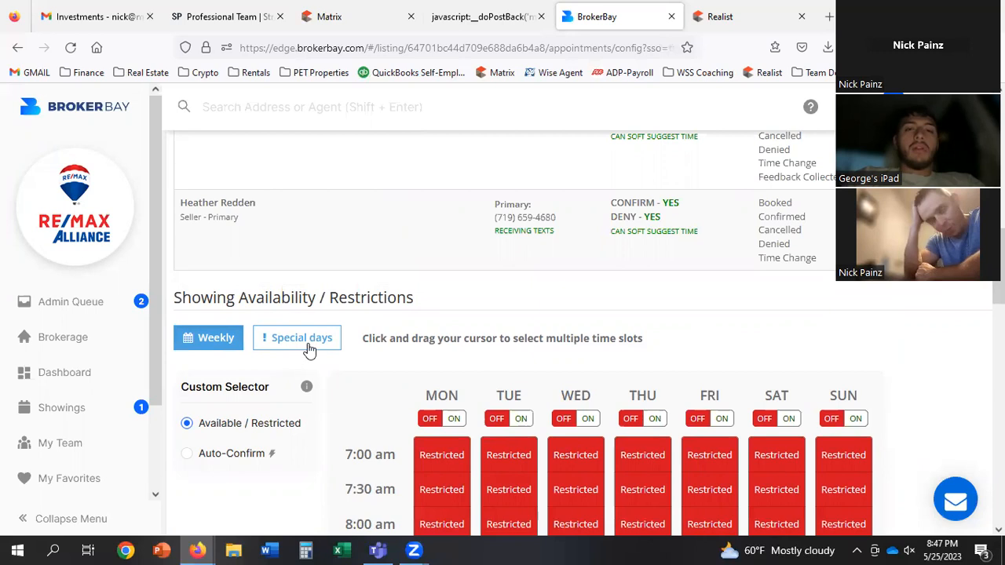
Step: Try adding a Special Day, then cancel the showing configuration without saving
left_click(309, 345)
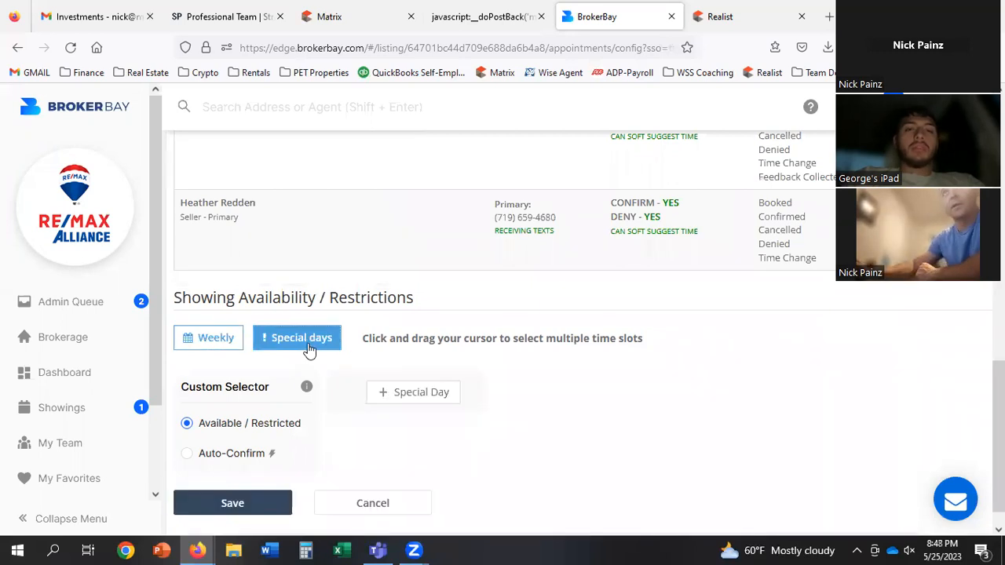
scroll(424, 439, "up", 2)
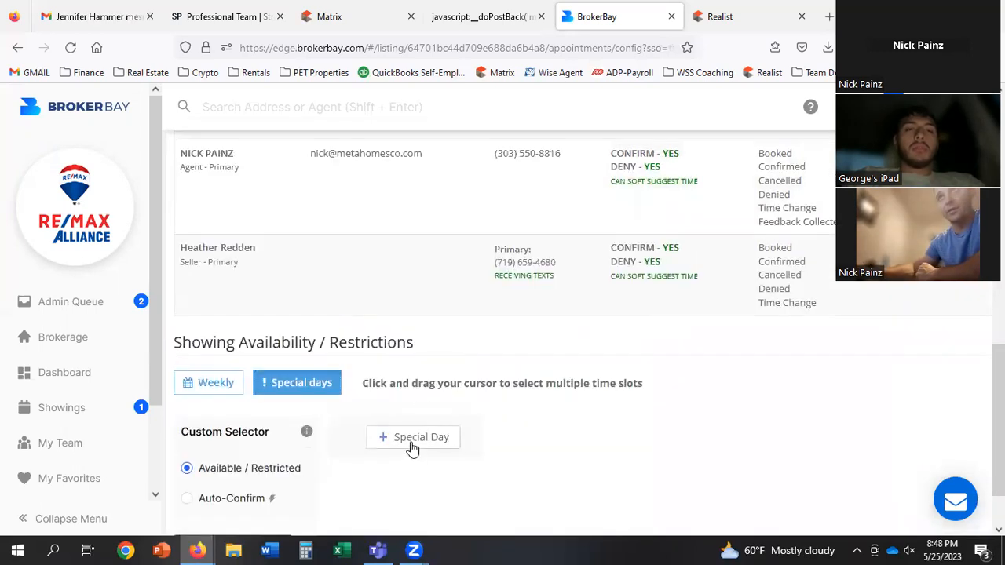
left_click(413, 440)
scroll(435, 448, "down", 2)
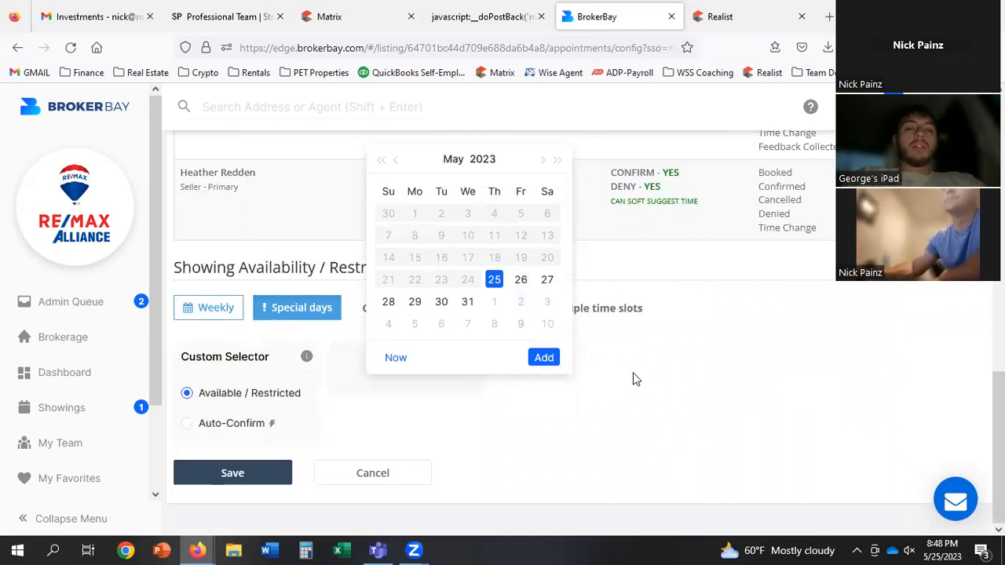
left_click(398, 477)
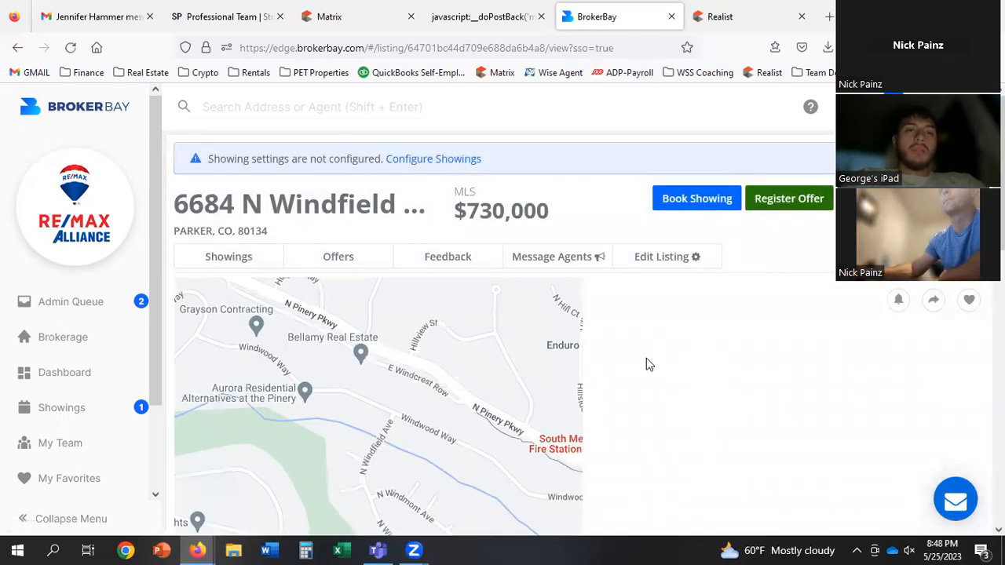
Step: Reopen the showing configuration and set each showing to 30 minutes
left_click(413, 169)
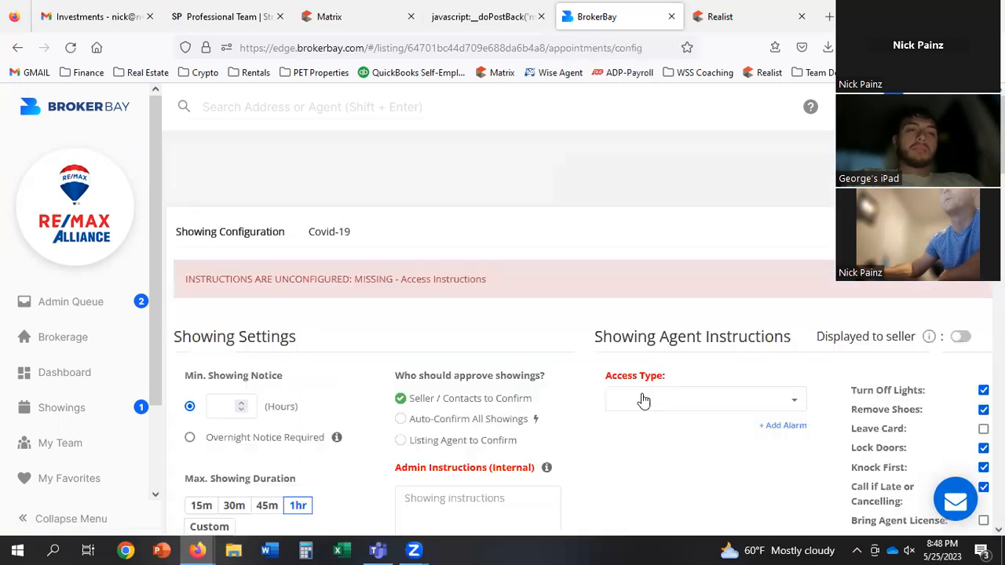
scroll(616, 380, "down", 4)
scroll(615, 380, "up", 3)
scroll(601, 388, "down", 1)
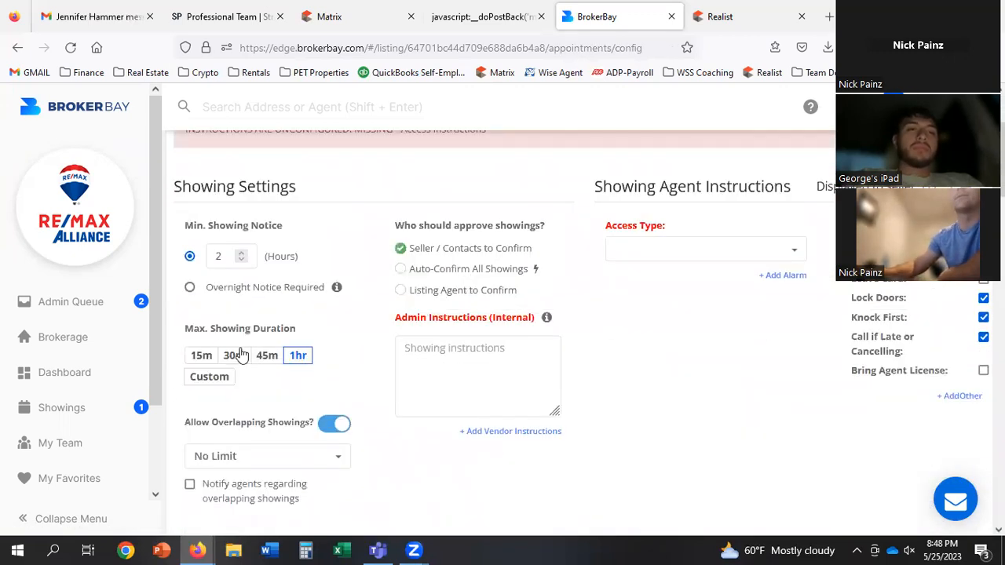
left_click(234, 354)
scroll(483, 252, "down", 2)
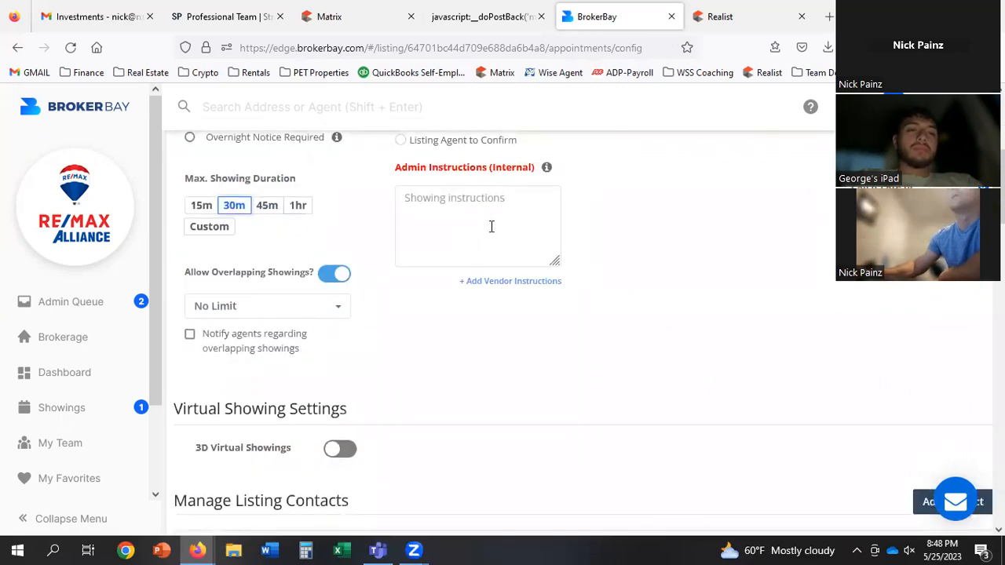
scroll(491, 227, "up", 2)
Step: Re-enter Combination Lock Box access with its code and 'On lover level front door' instructions
left_click(742, 251)
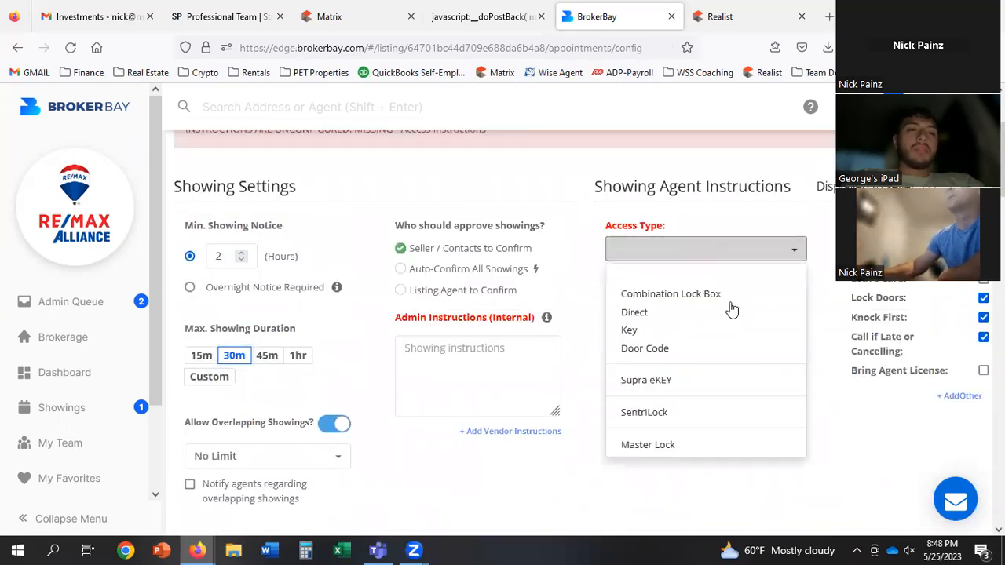
left_click(702, 294)
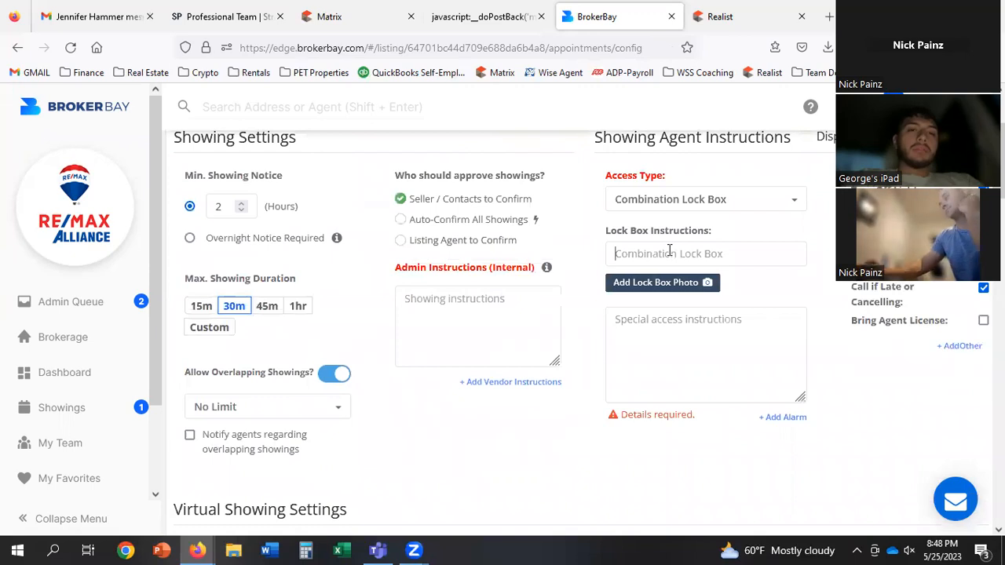
left_click(688, 341)
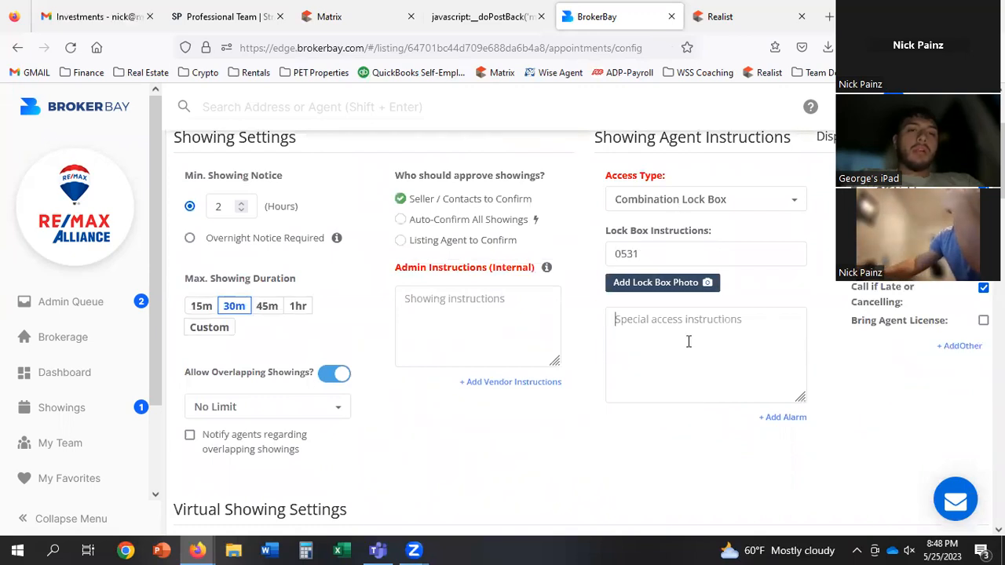
type("On lover level front door")
Step: Restrict 7:00–9:00 pm and 10:00–11:30 pm every day, keep 9:00 am available, and save
scroll(706, 330, "down", 3)
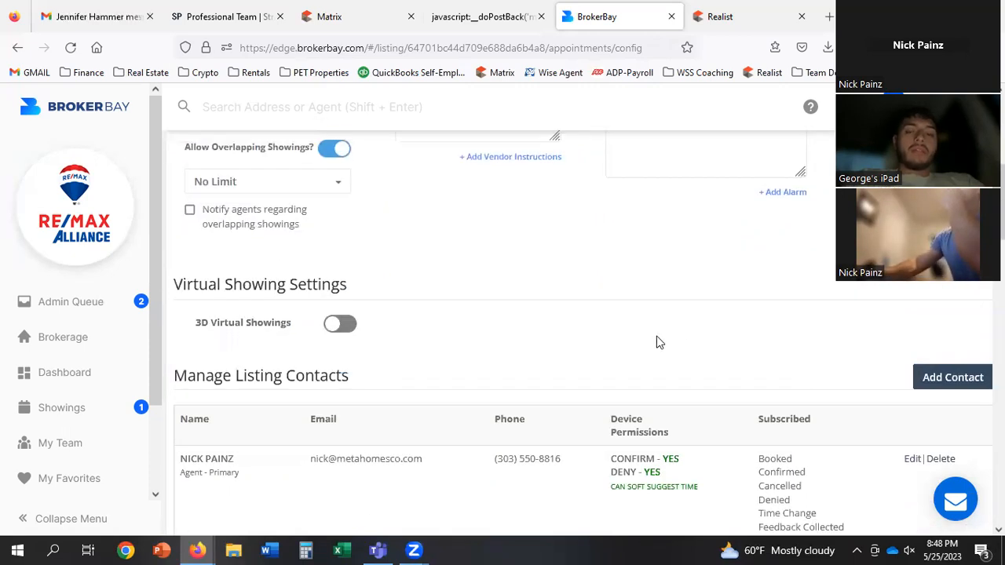
scroll(659, 342, "down", 2)
scroll(444, 408, "down", 4)
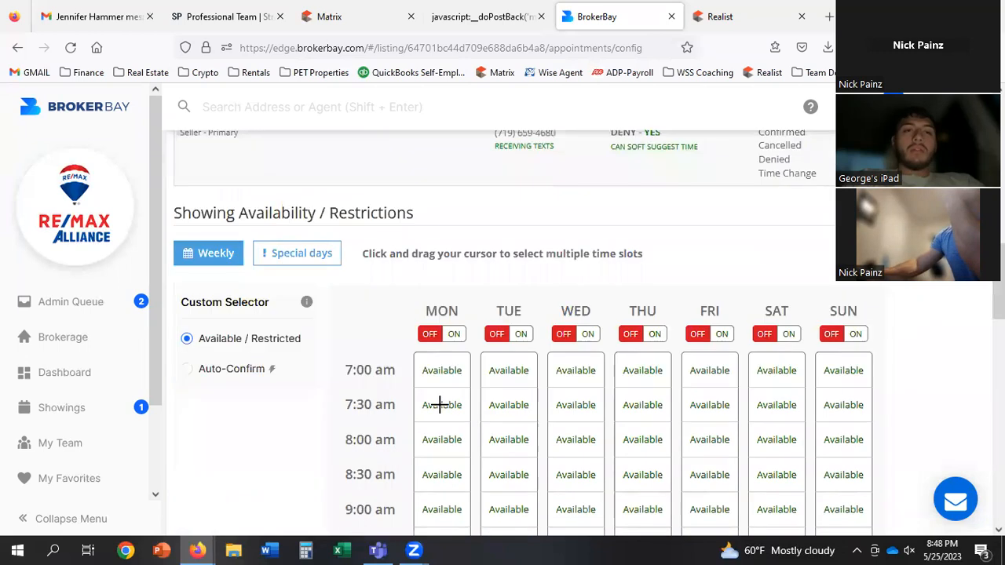
scroll(439, 404, "down", 2)
left_click_drag(437, 277, 856, 432)
left_click_drag(430, 420, 851, 416)
scroll(853, 418, "down", 9)
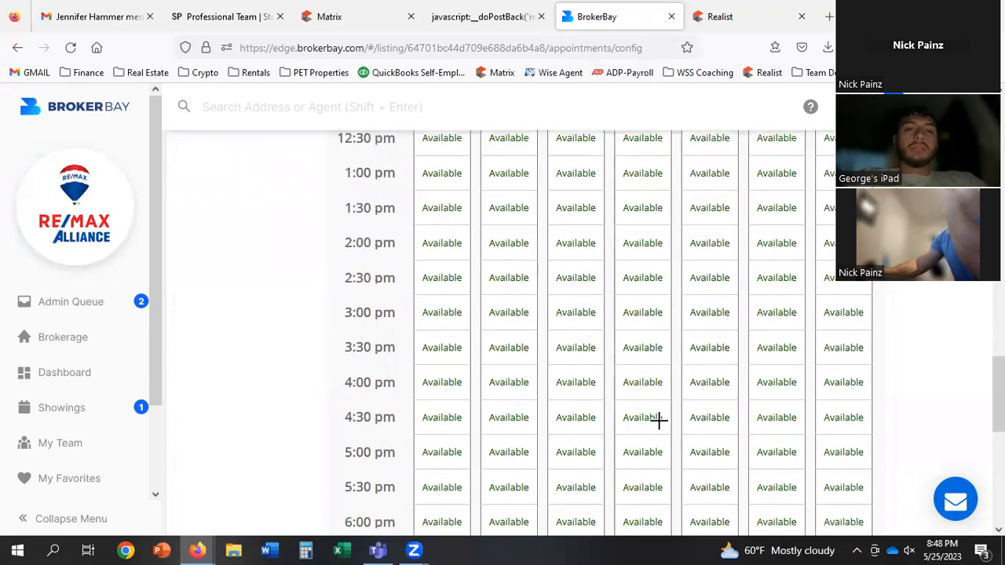
left_click_drag(497, 366, 835, 525)
scroll(835, 526, "down", 5)
left_click_drag(450, 300, 838, 420)
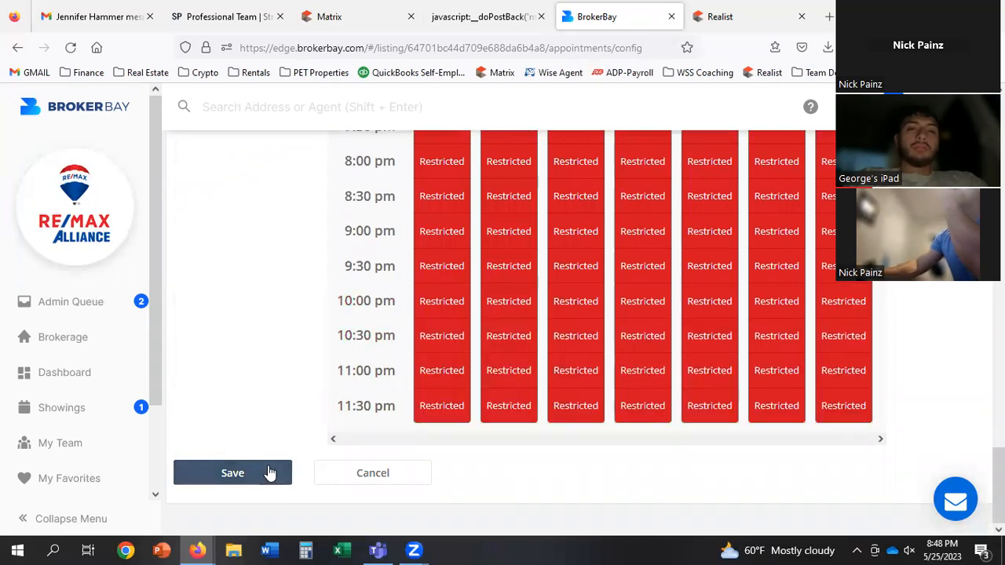
left_click(270, 473)
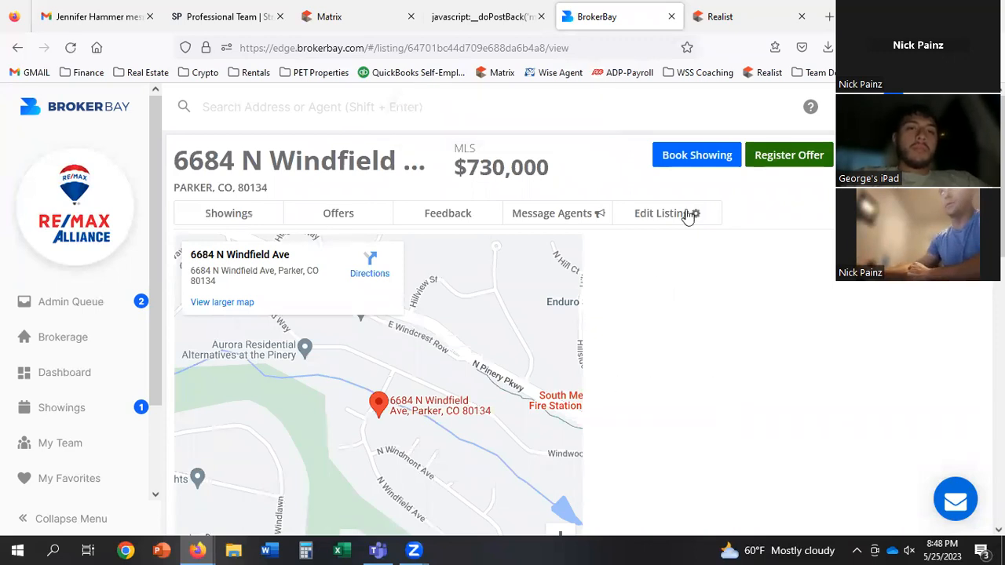
left_click(353, 28)
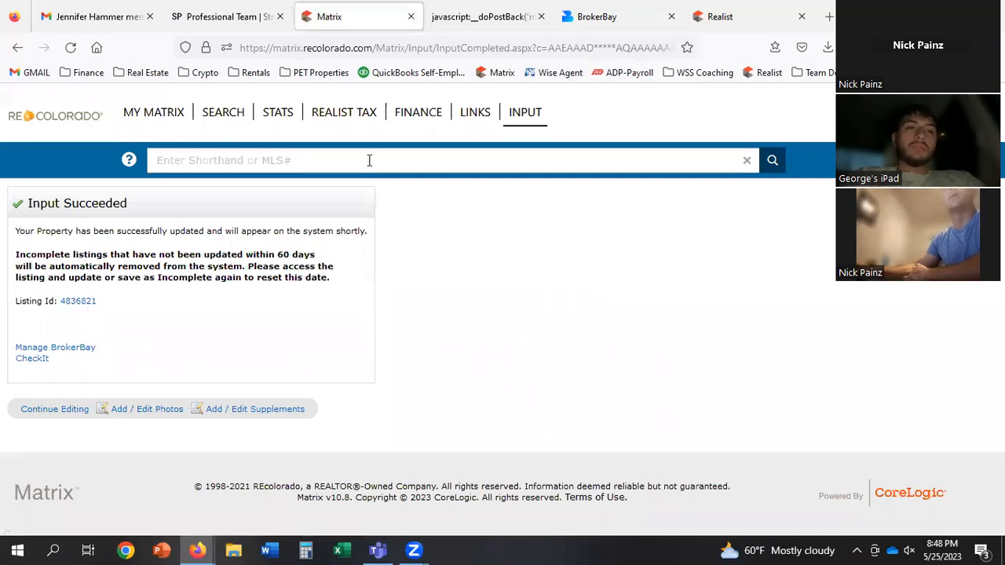
left_click(526, 114)
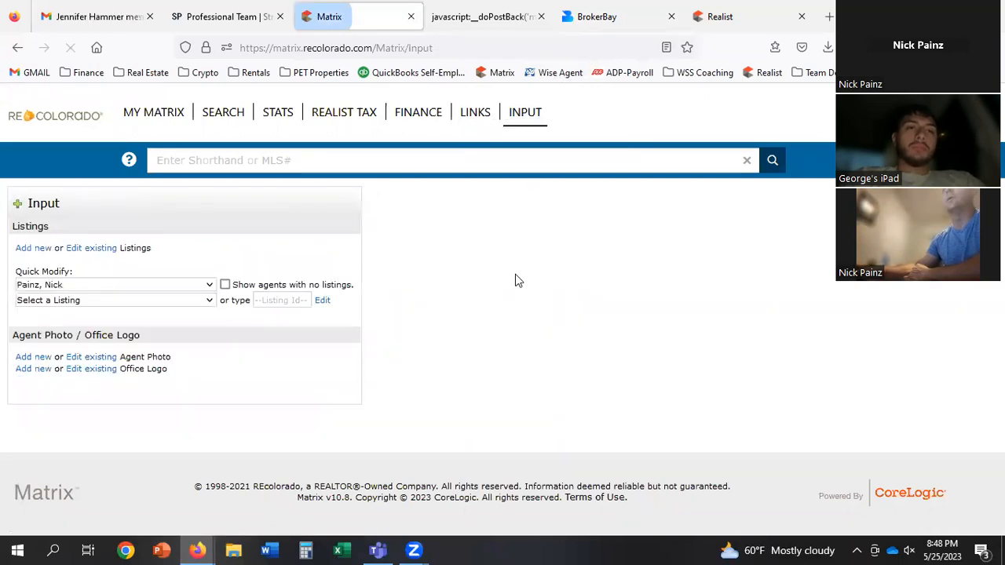
left_click(114, 300)
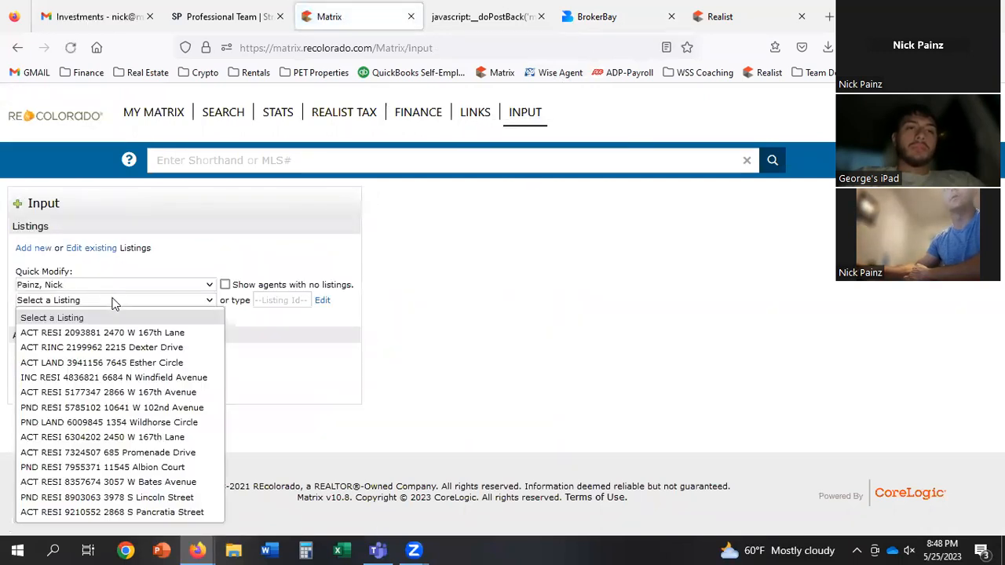
left_click(108, 378)
scroll(149, 377, "down", 3)
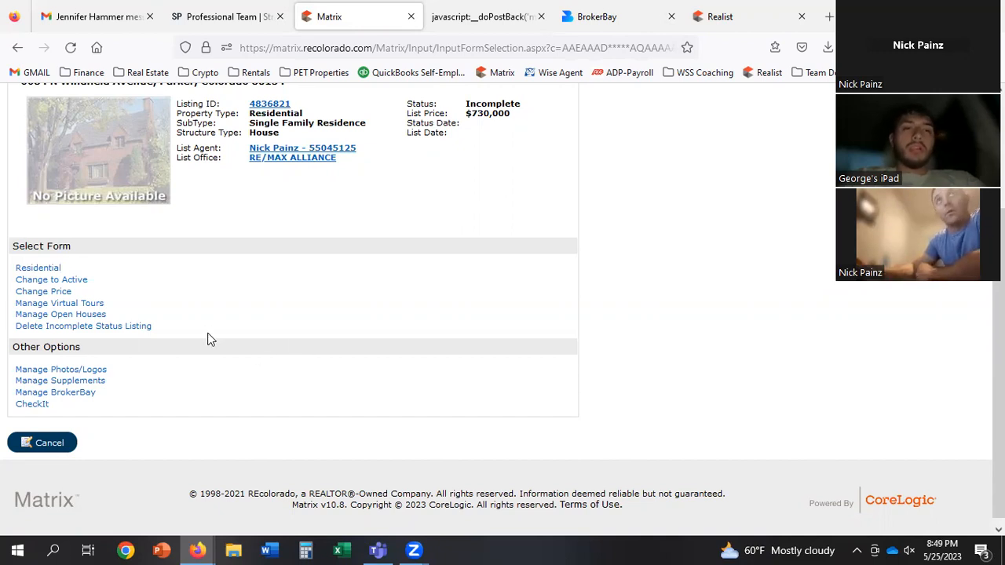
scroll(176, 230, "up", 2)
scroll(325, 314, "down", 1)
scroll(326, 316, "up", 1)
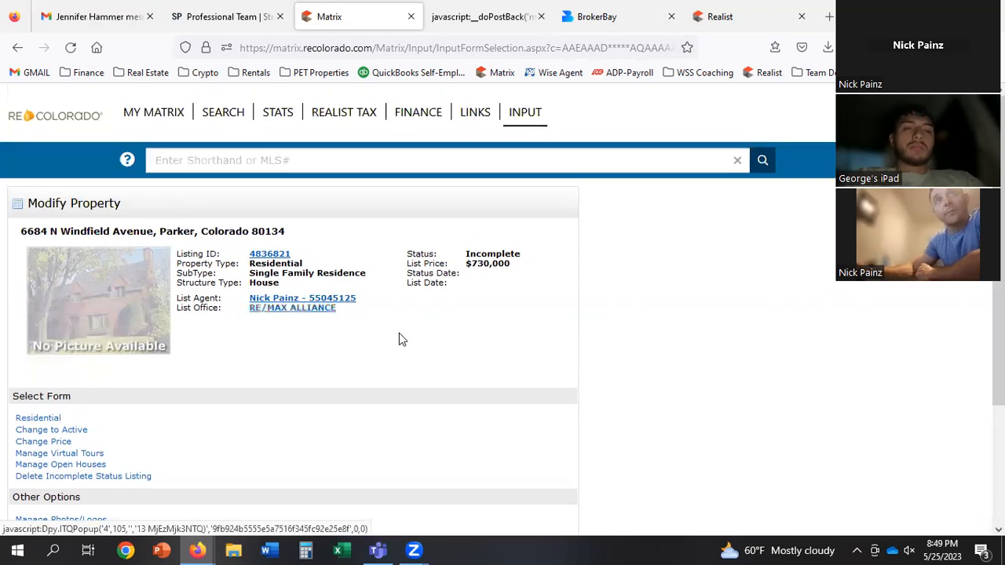
scroll(236, 402, "down", 4)
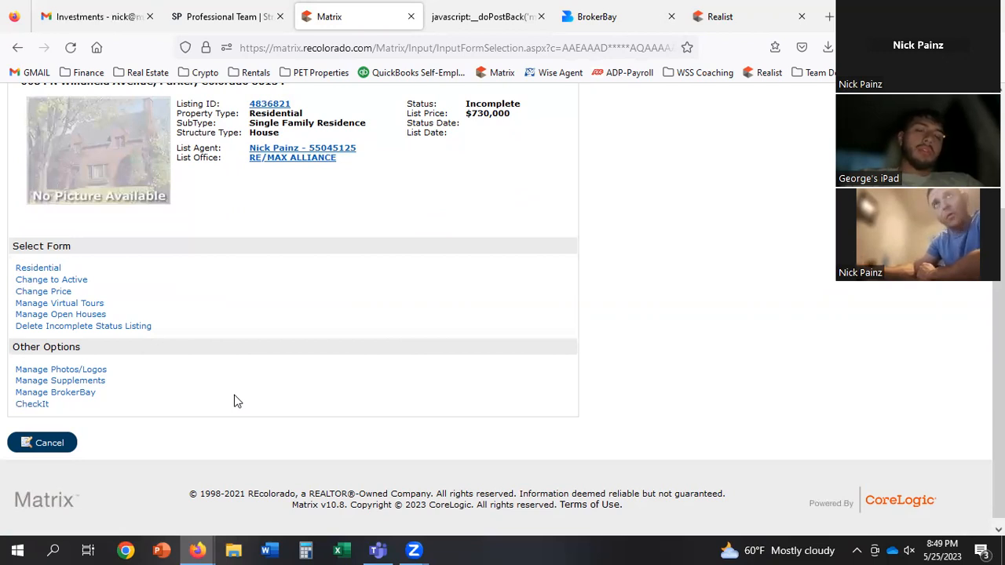
scroll(233, 401, "up", 2)
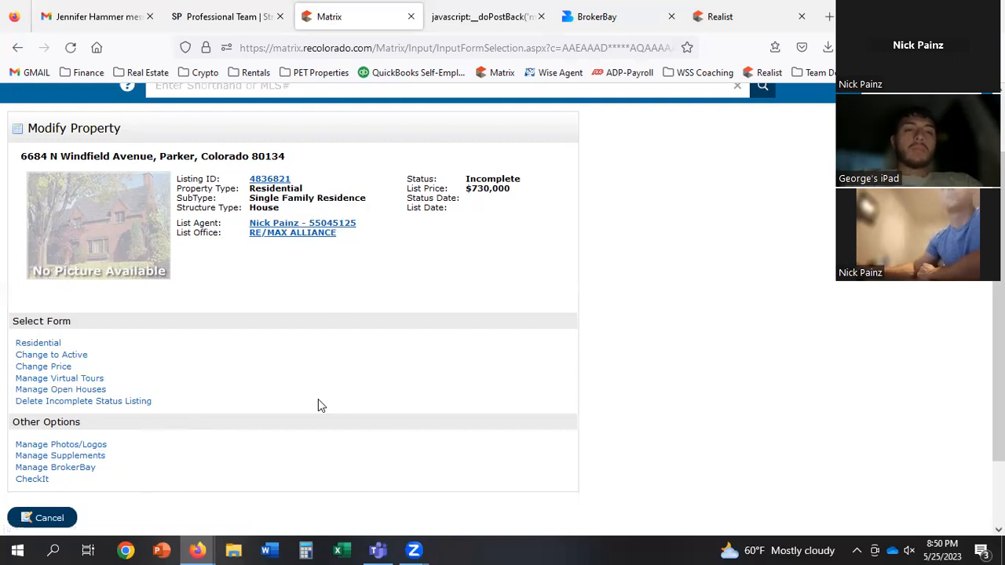
left_click(78, 389)
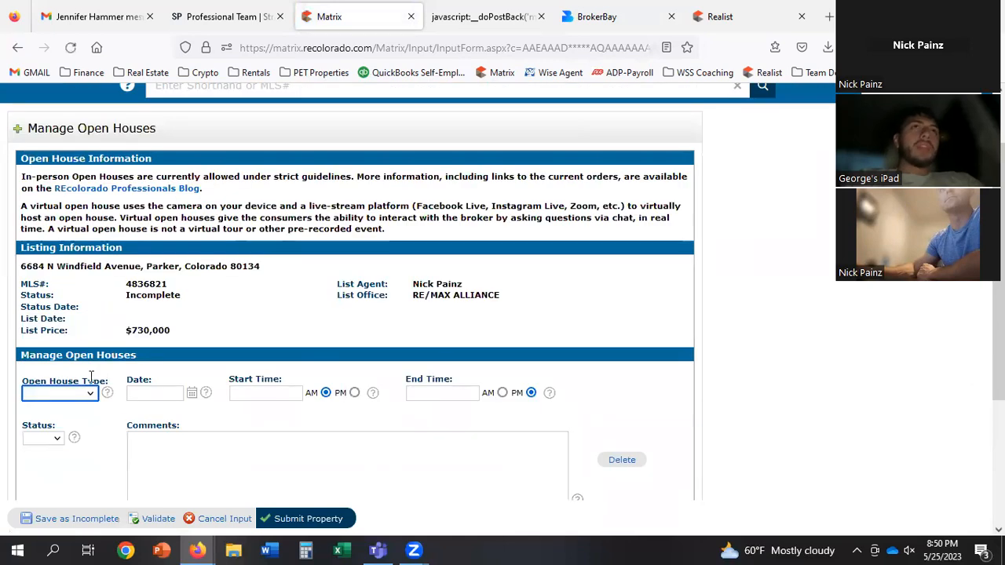
Step: Add an Active Public open house on 06/03/2023 from 11 AM to 2 PM
left_click(91, 394)
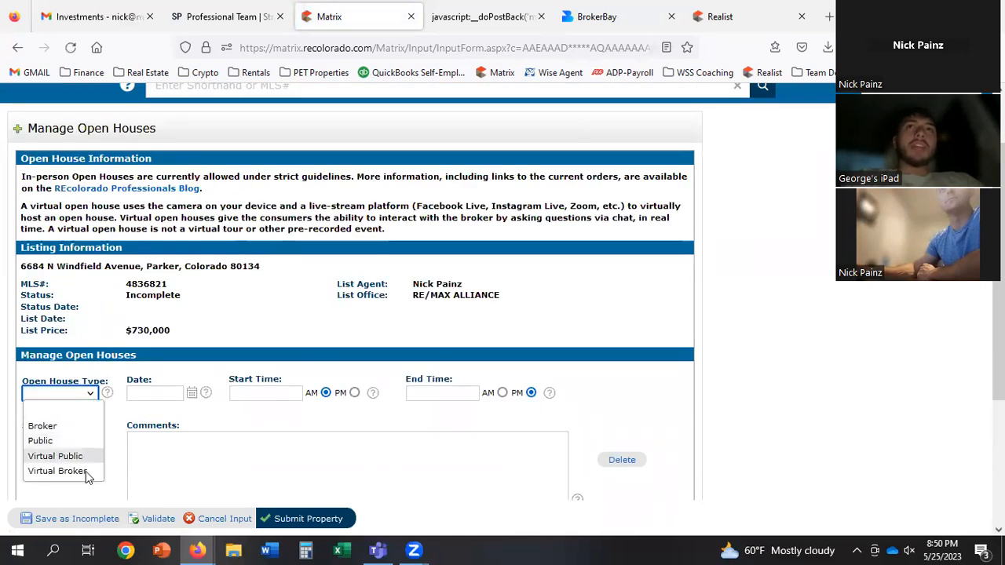
left_click(43, 440)
left_click(176, 394)
left_click(190, 394)
scroll(407, 366, "down", 2)
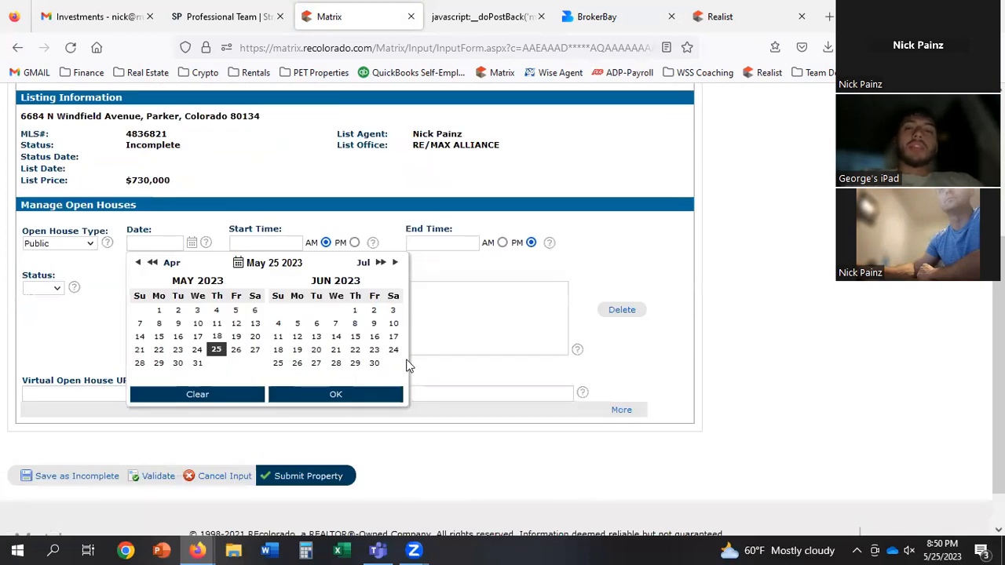
left_click(392, 310)
left_click(279, 243)
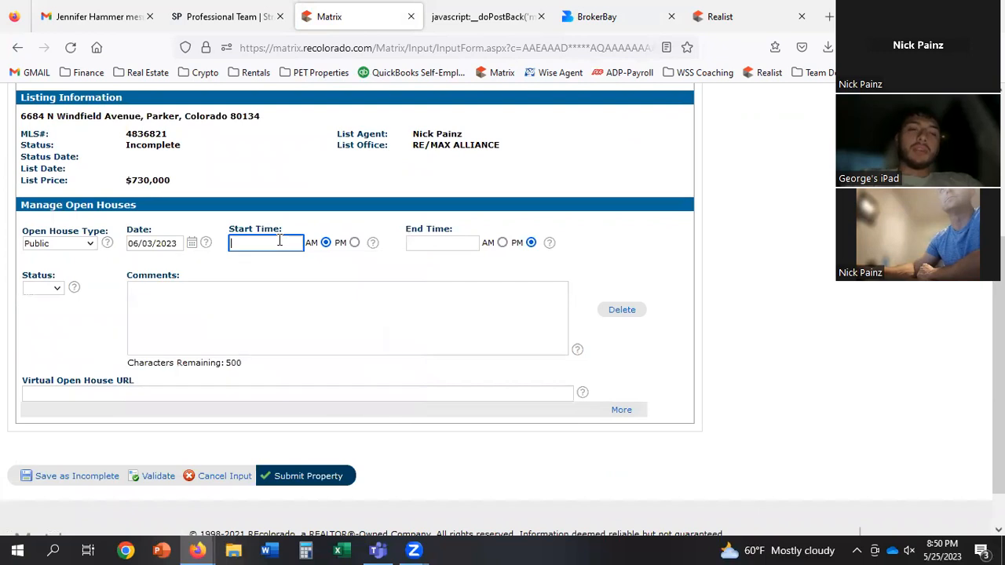
type("11")
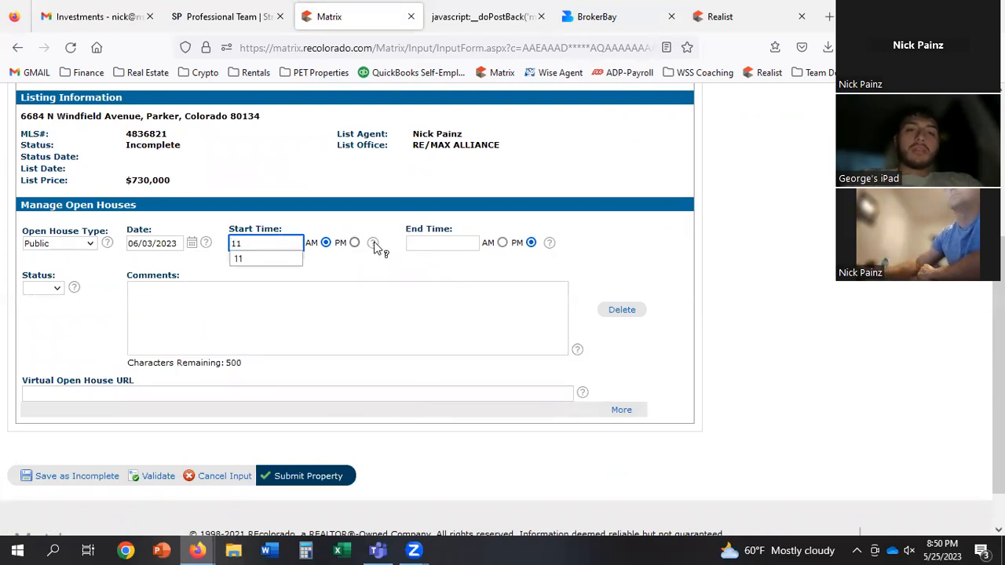
left_click(409, 242)
type("2")
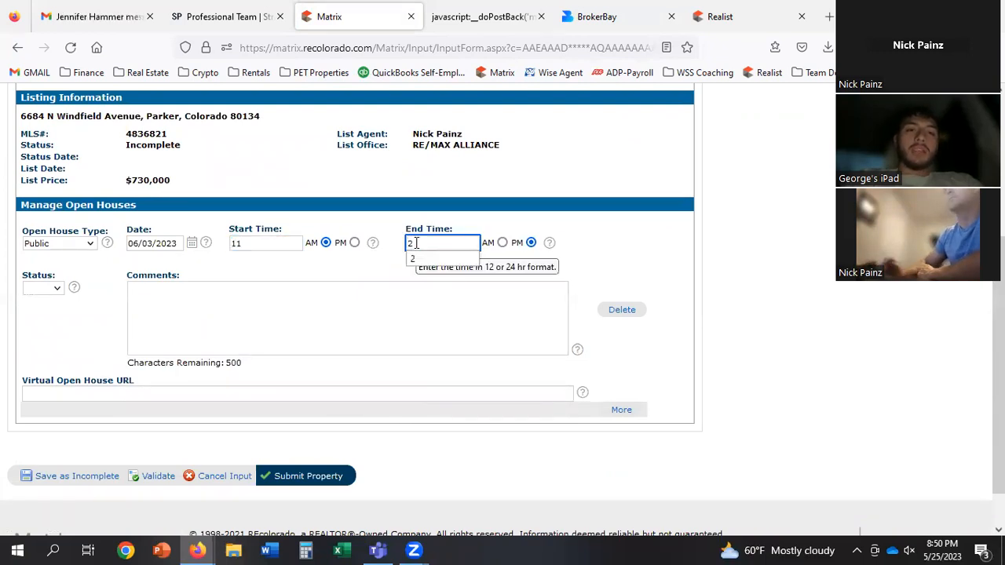
left_click(52, 289)
left_click(47, 320)
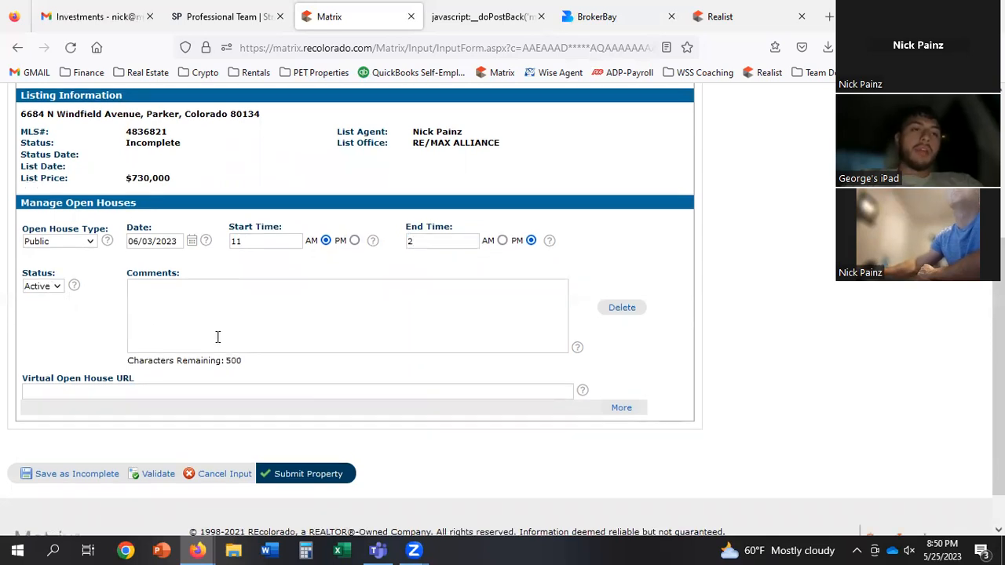
Step: Add a second Active Public open house on 06/04/2023, 10 AM–1 PM, and save as incomplete
scroll(611, 328, "down", 2)
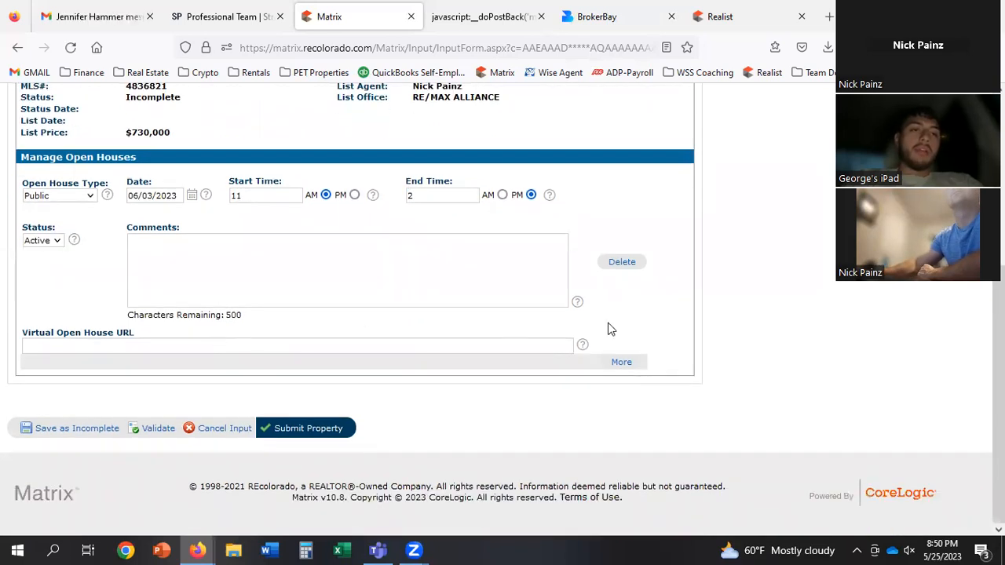
left_click(626, 365)
scroll(625, 368, "down", 2)
left_click(76, 305)
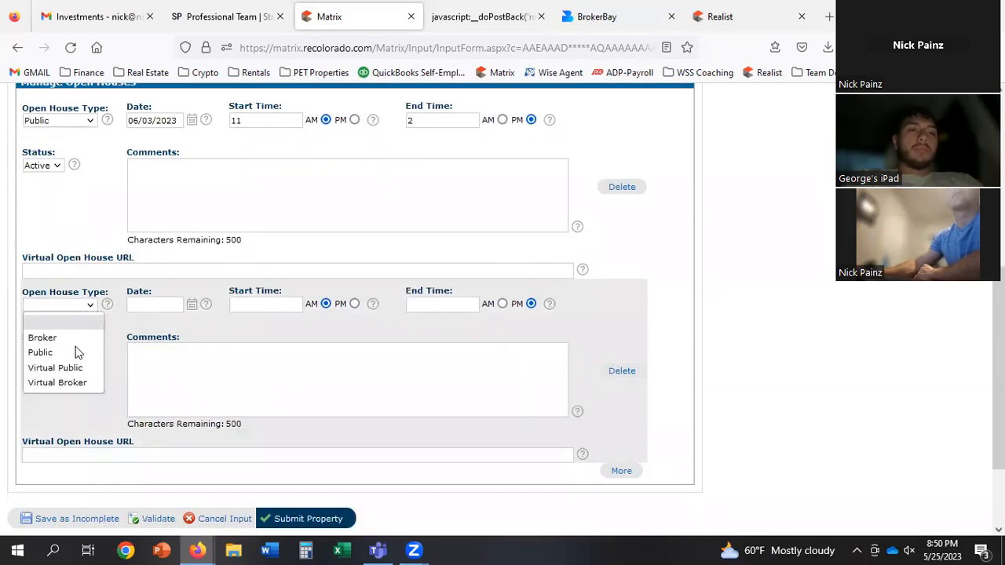
left_click(74, 352)
left_click(189, 307)
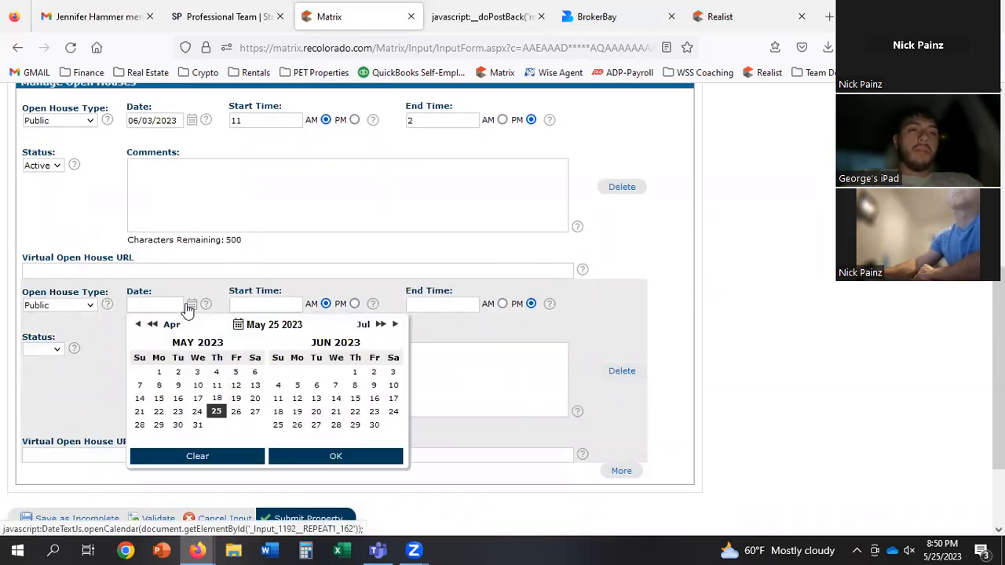
left_click(278, 384)
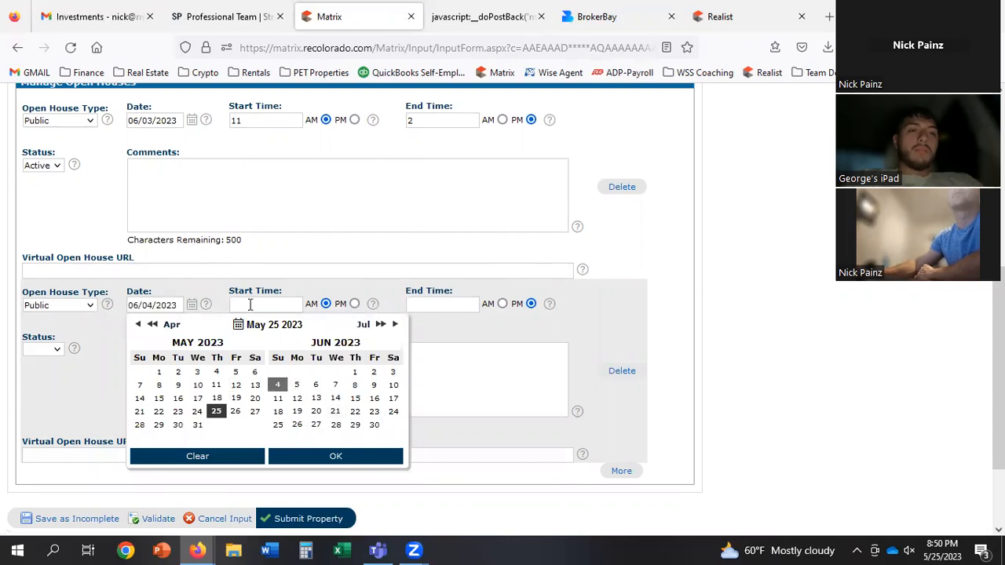
left_click(263, 303)
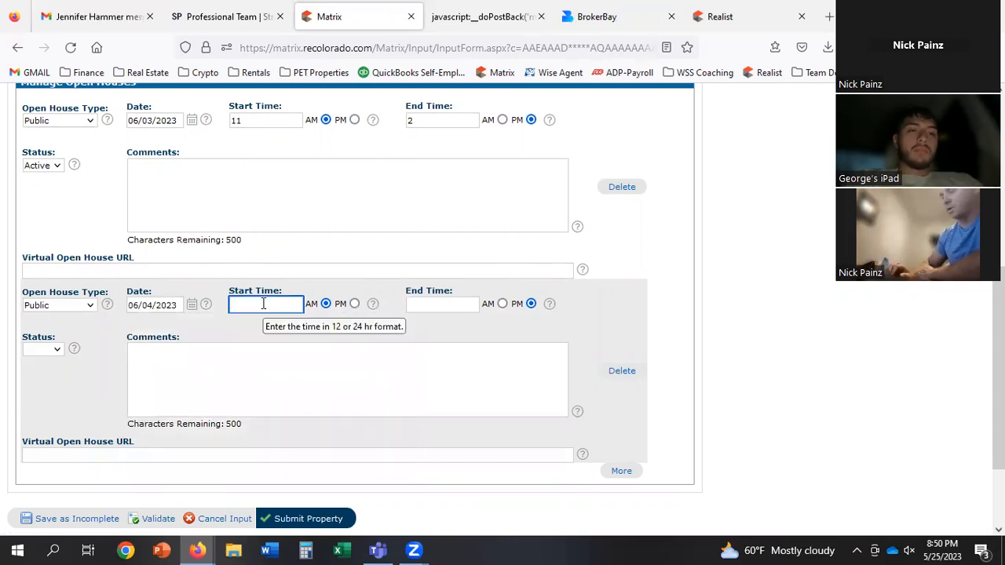
type("10")
left_click(453, 305)
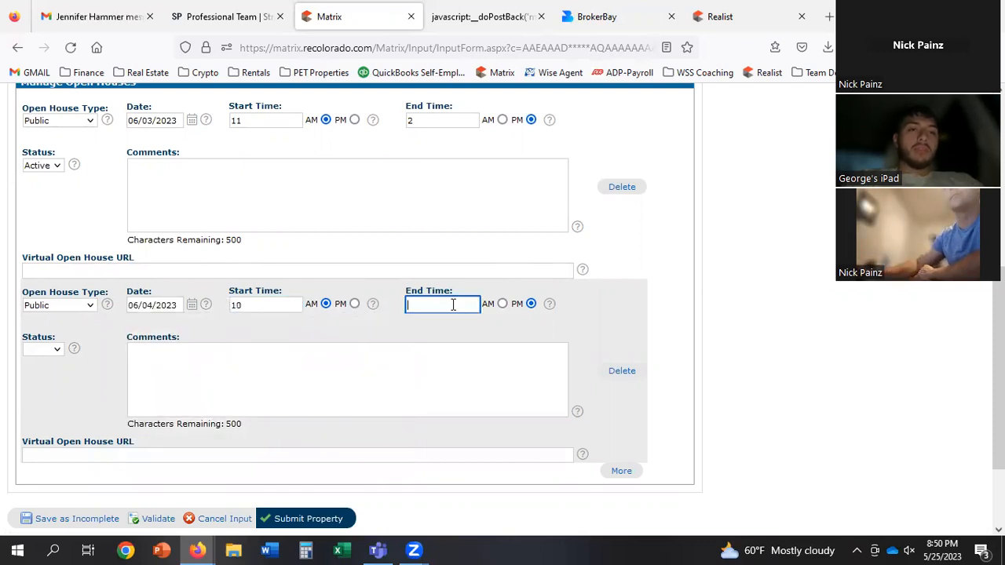
type("1")
left_click(44, 350)
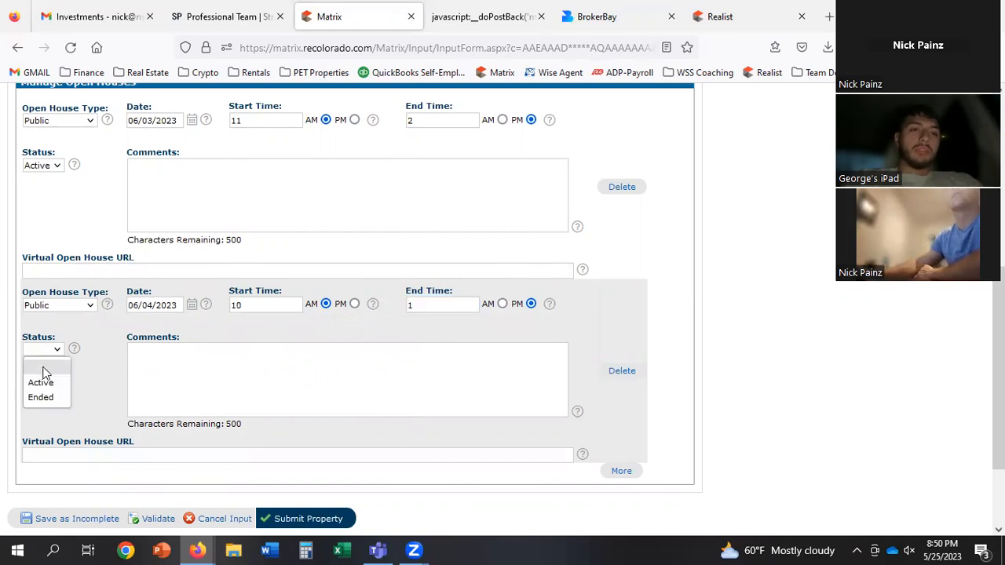
left_click(41, 383)
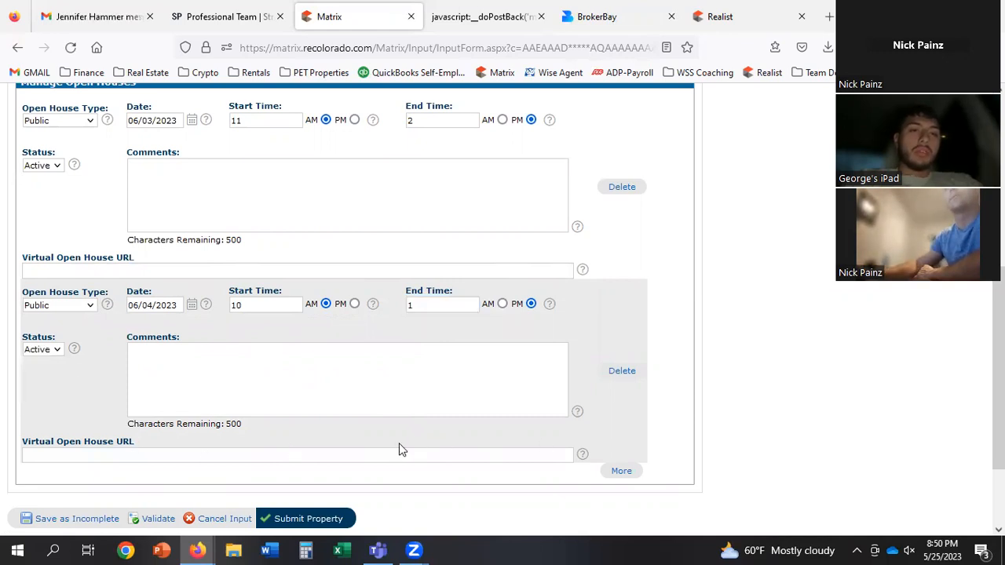
scroll(398, 449, "down", 2)
left_click(96, 467)
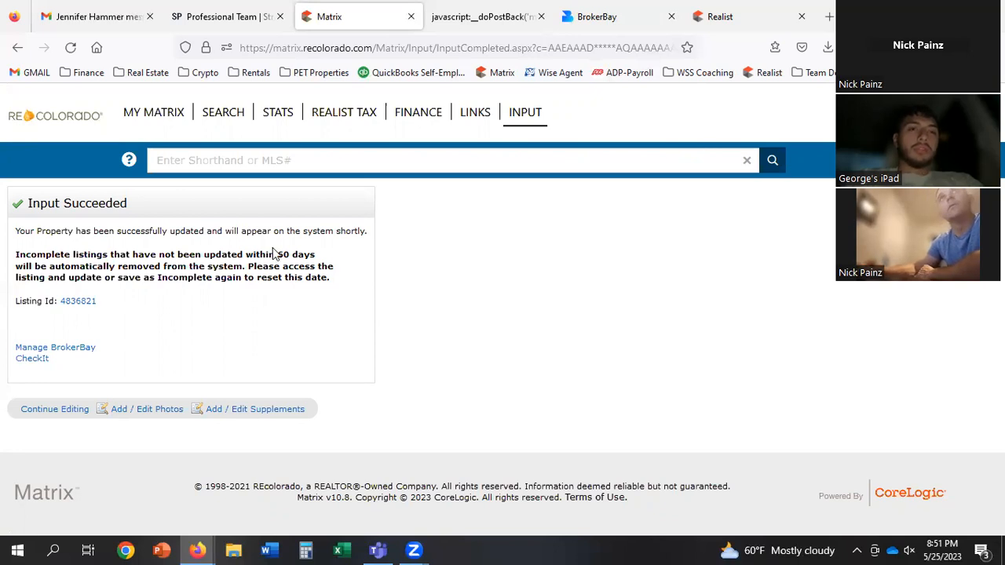
mouse_move(168, 112)
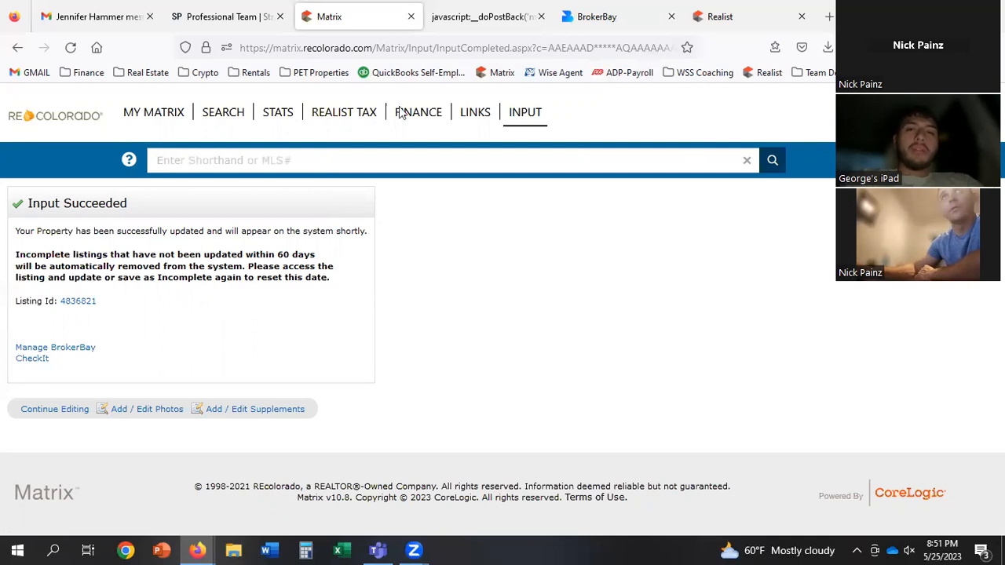
left_click(527, 118)
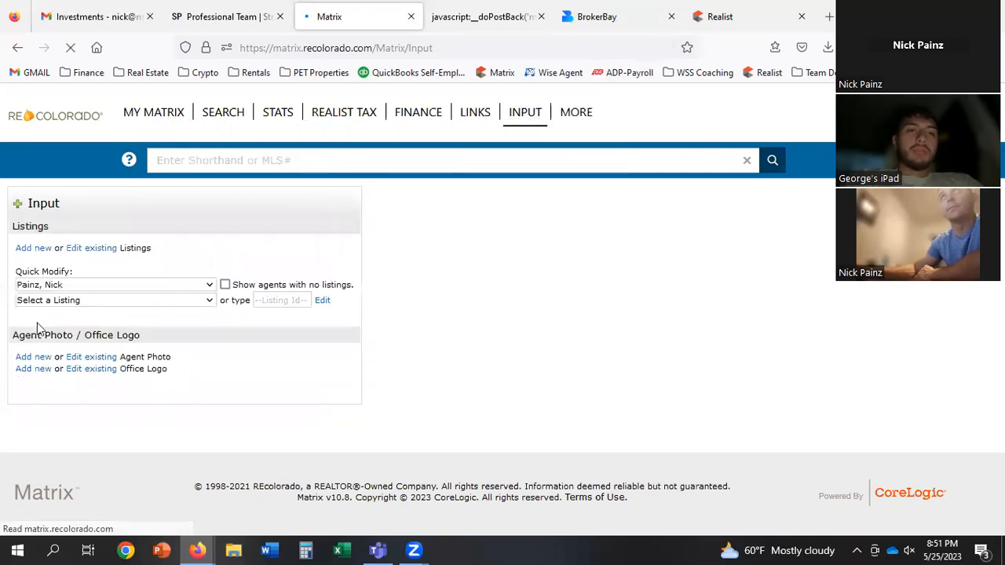
left_click(30, 302)
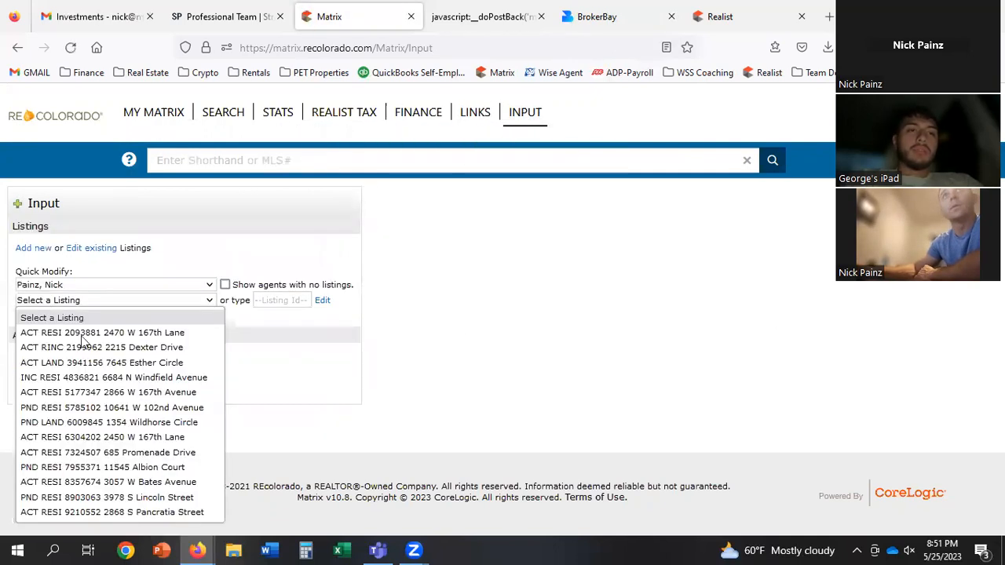
left_click(143, 381)
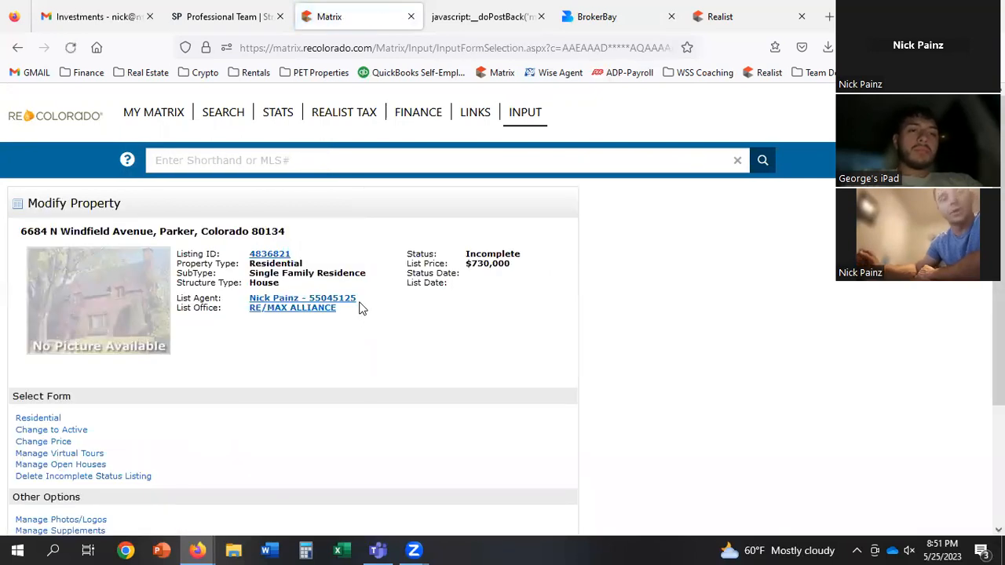